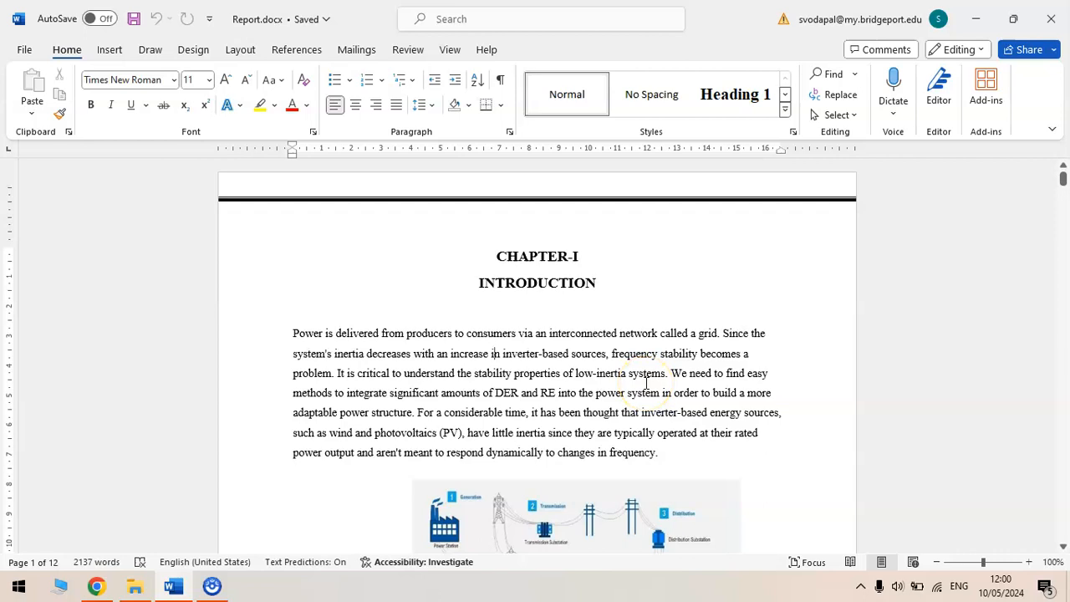
- Set the whole document's text to Times New Roman, size 12, and justify all paragraphs
key("ctrl+a")
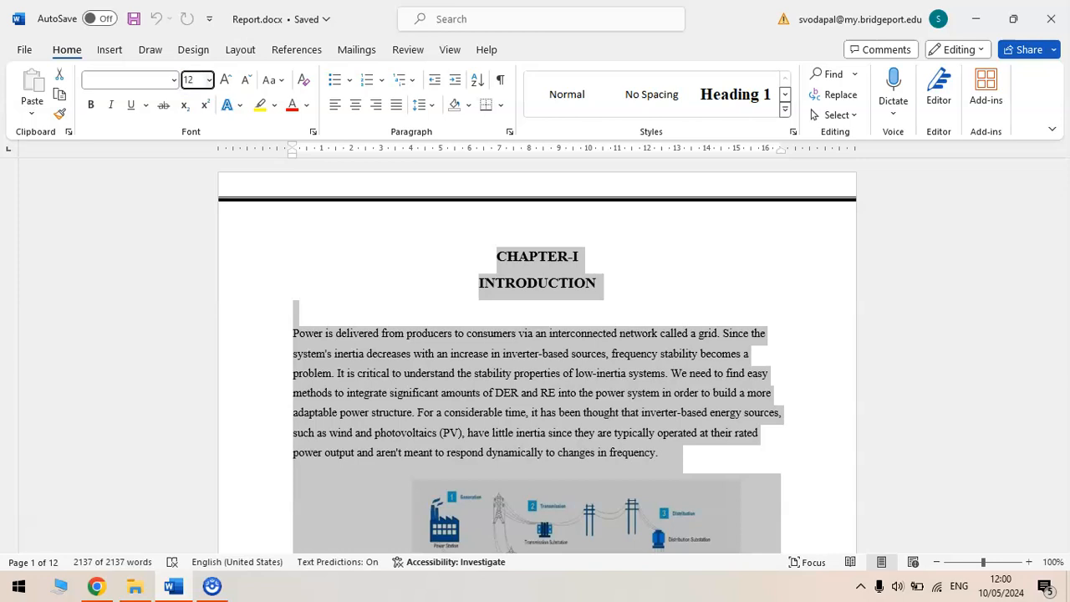
left_click(151, 79)
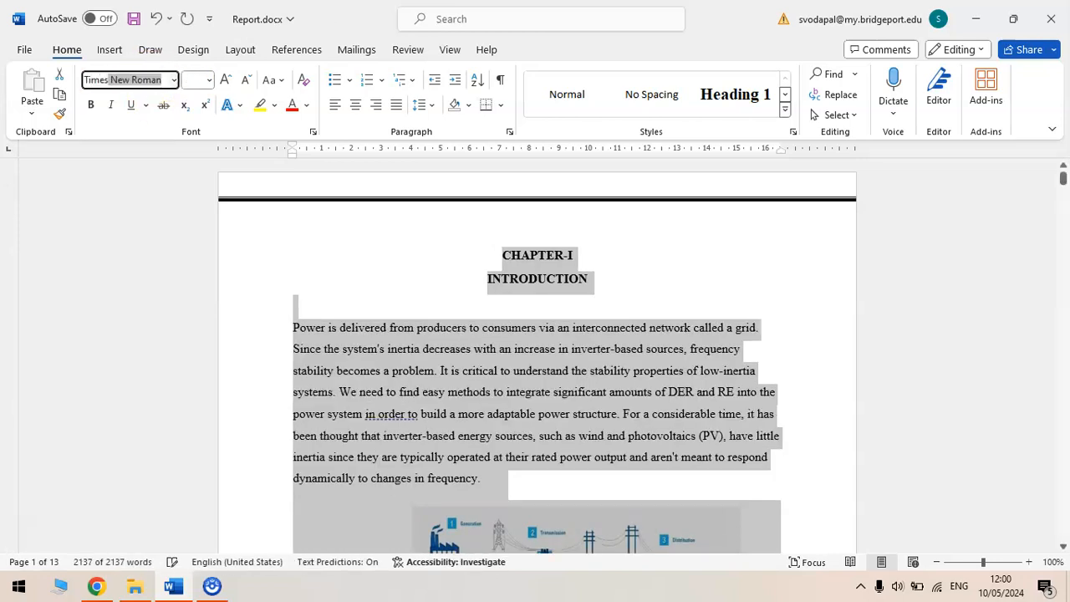
key("Escape")
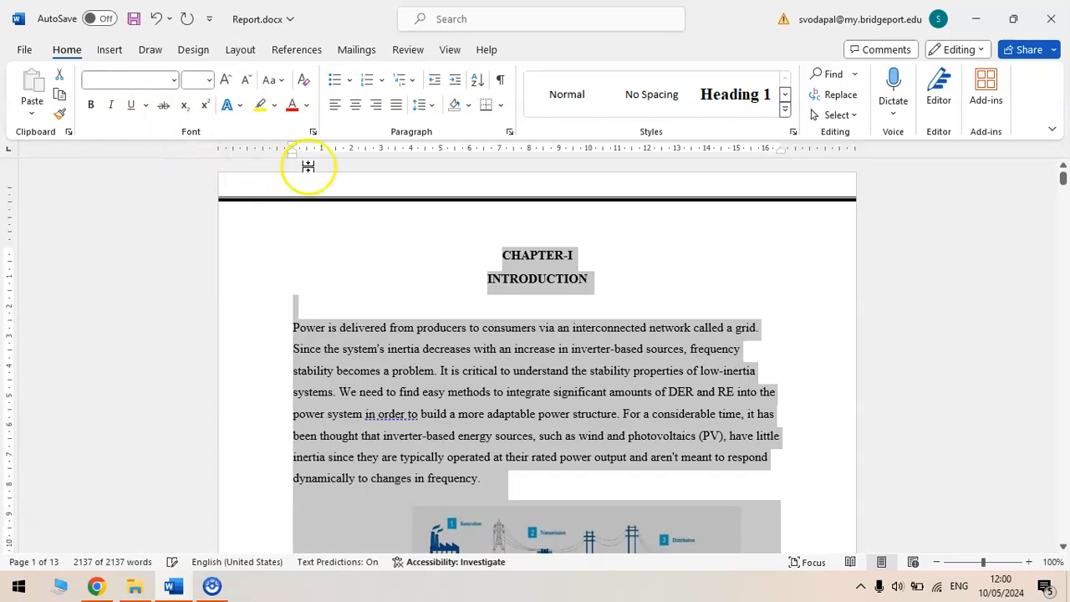
left_click(397, 108)
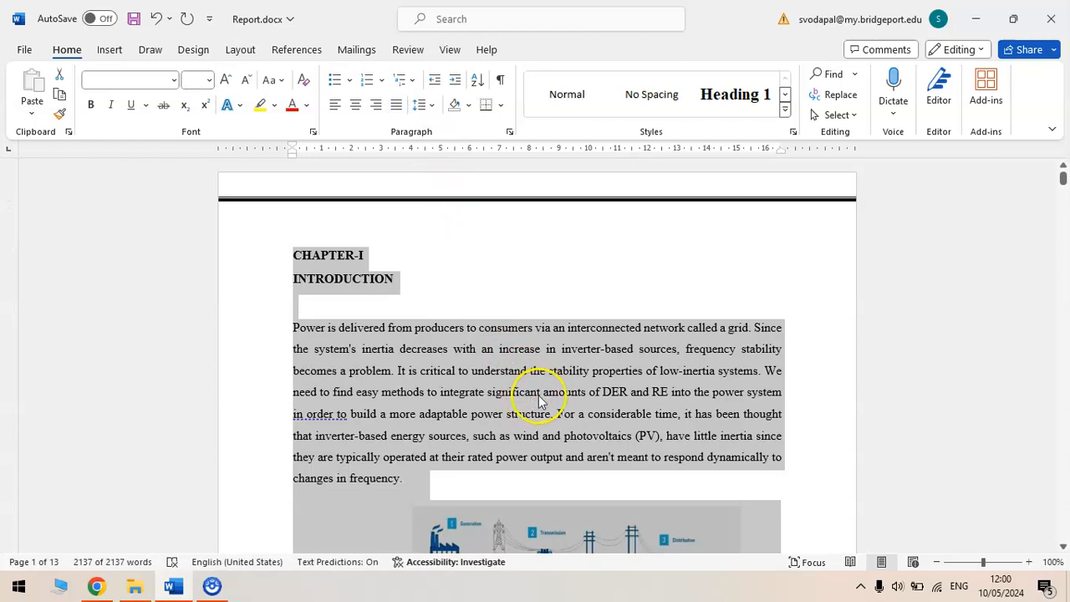
left_click(820, 317)
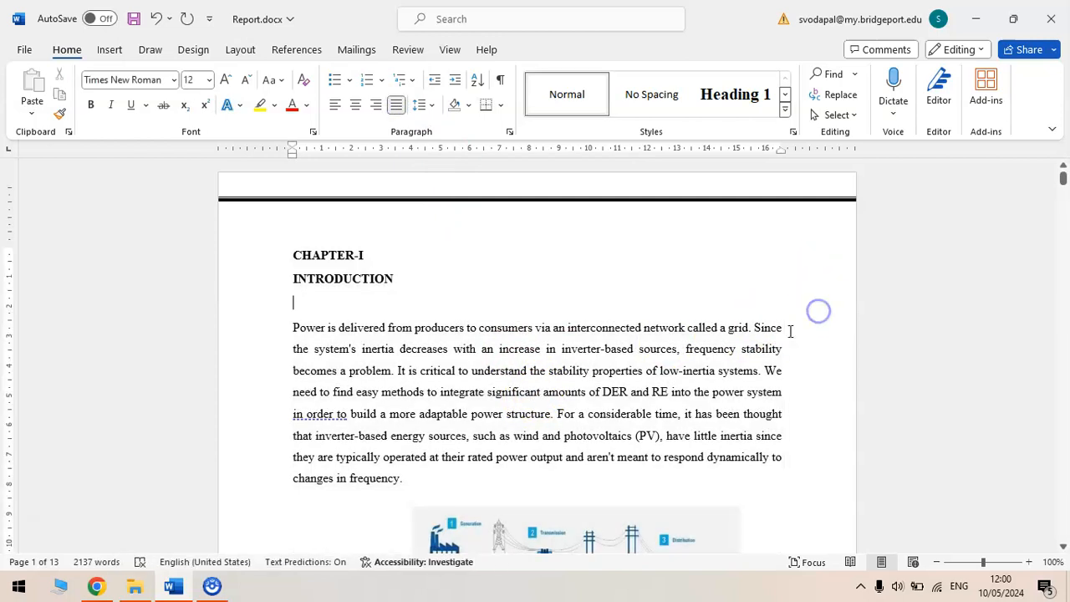
- Remove the header and footer from the document
double_click(797, 185)
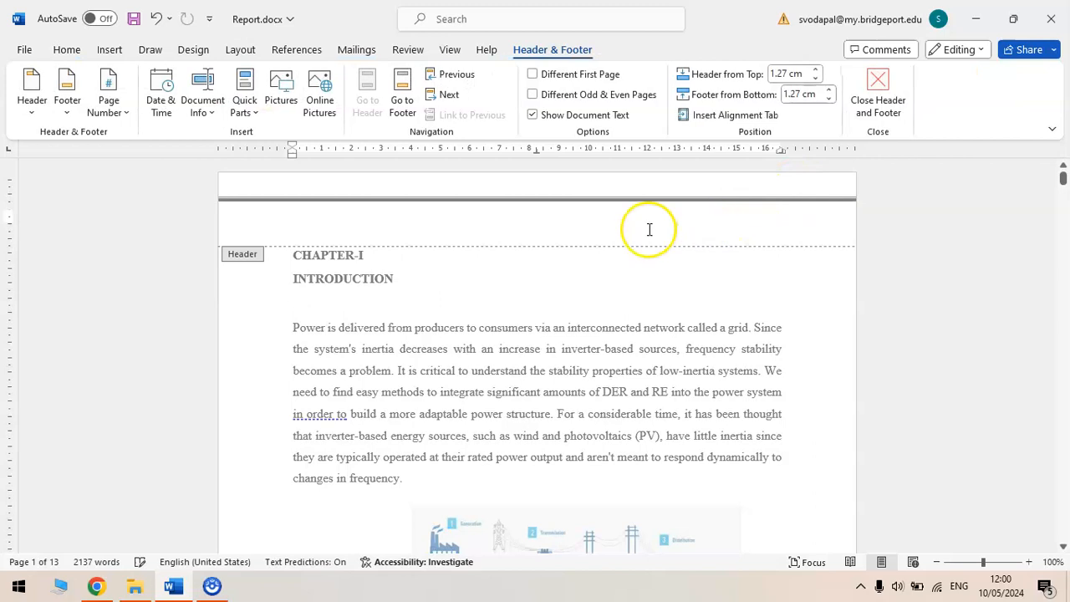
double_click(822, 371)
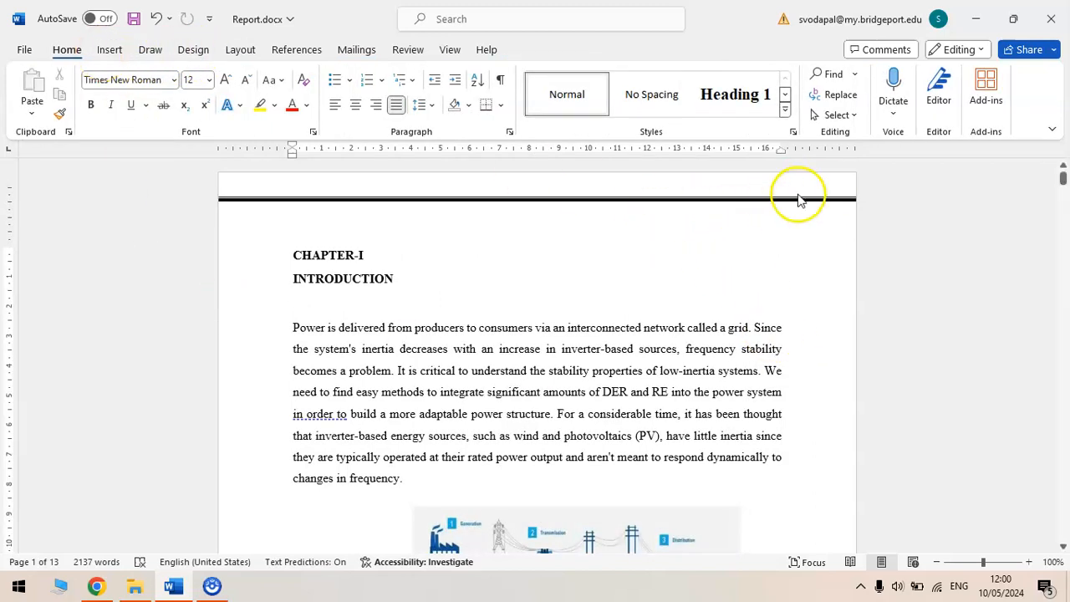
double_click(831, 191)
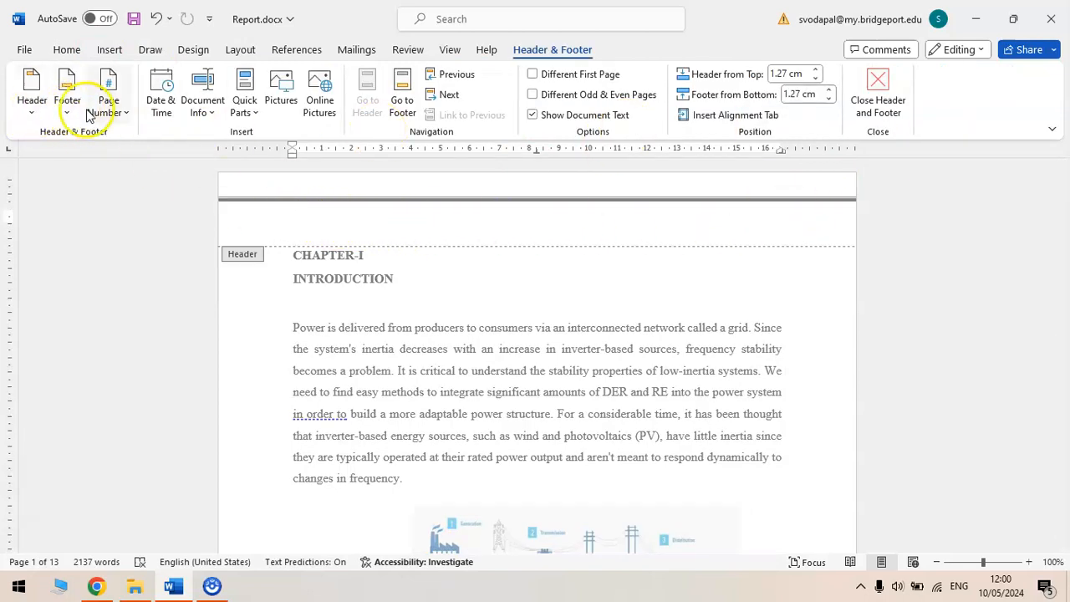
left_click(31, 111)
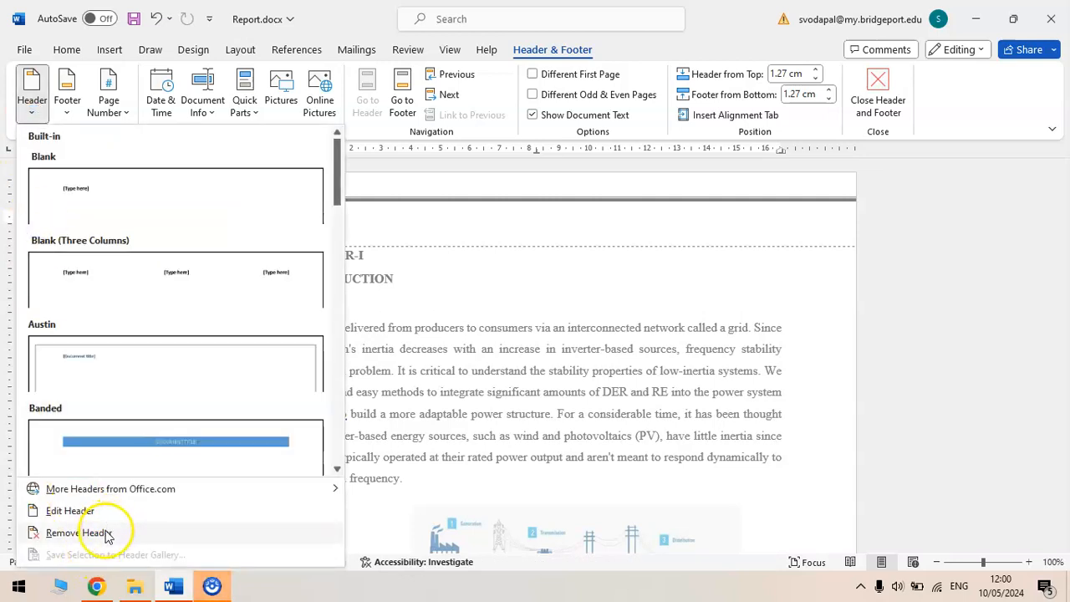
left_click(106, 534)
left_click(68, 103)
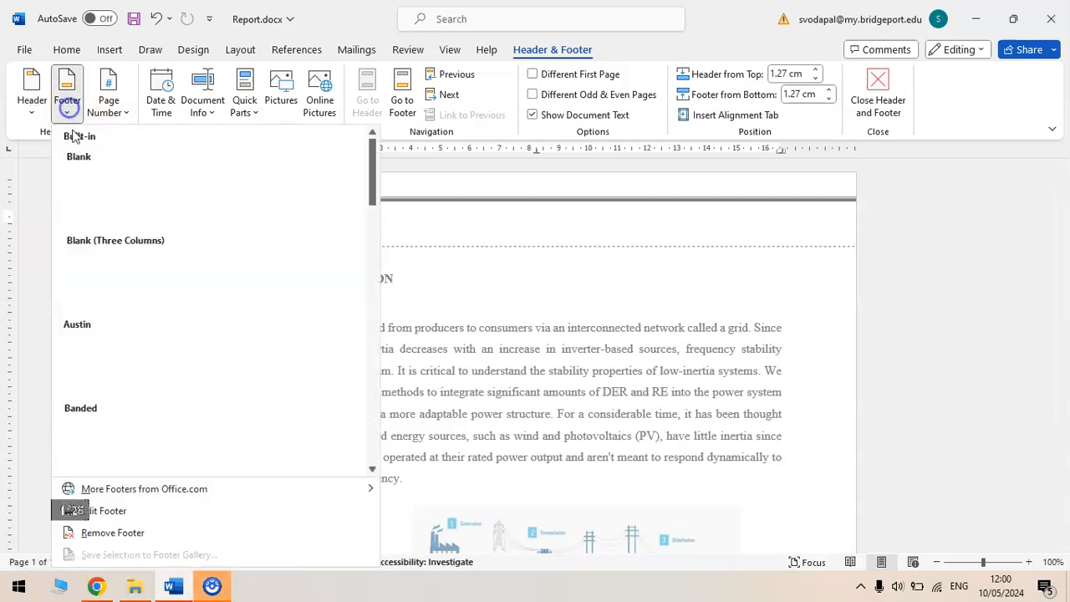
left_click(121, 537)
left_click(30, 92)
left_click(106, 532)
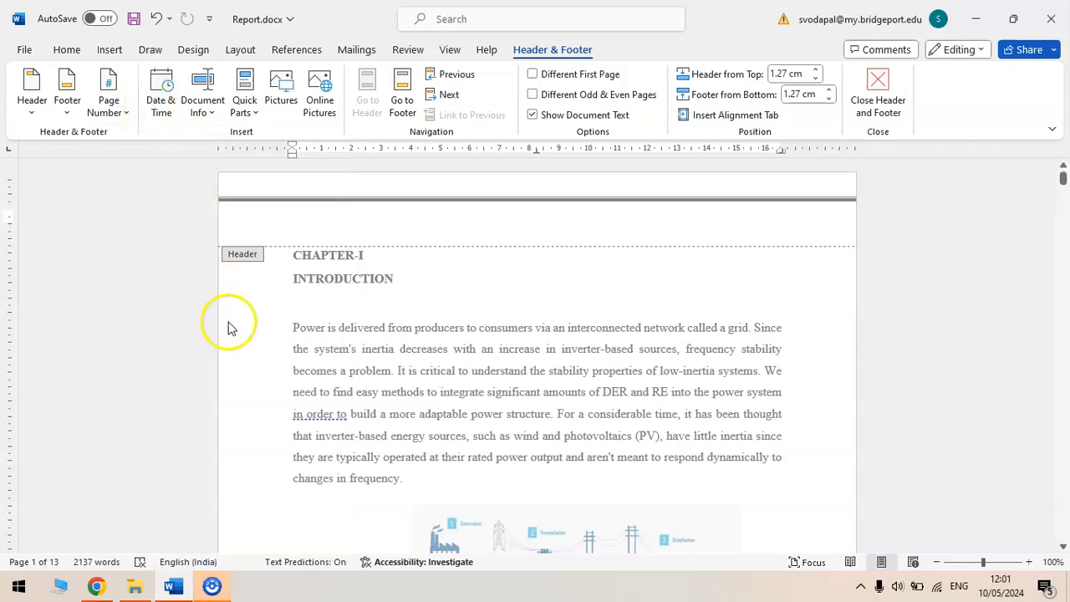
left_click(35, 110)
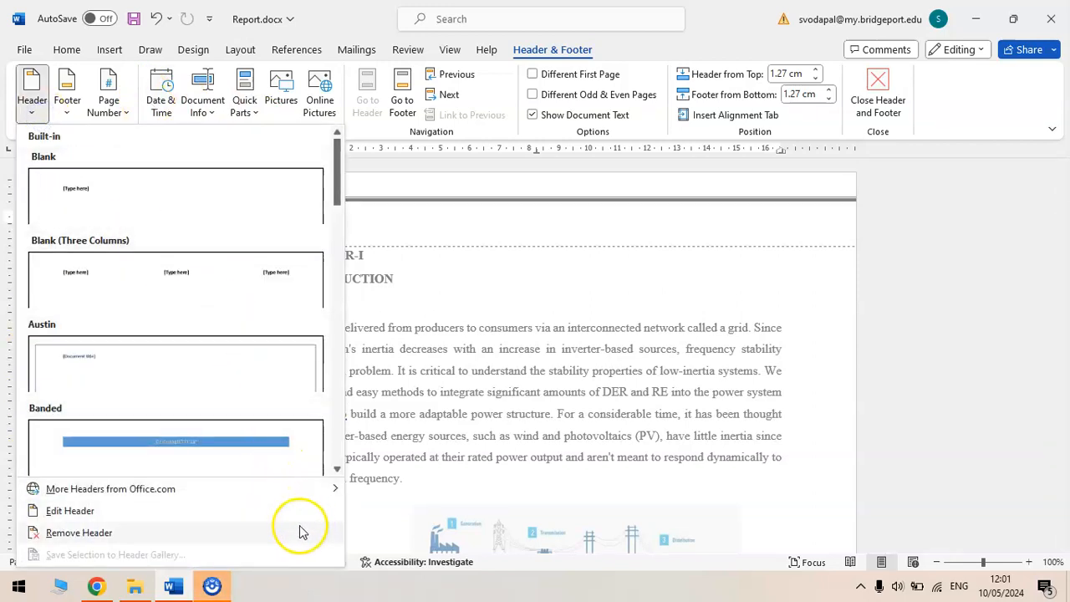
left_click(325, 539)
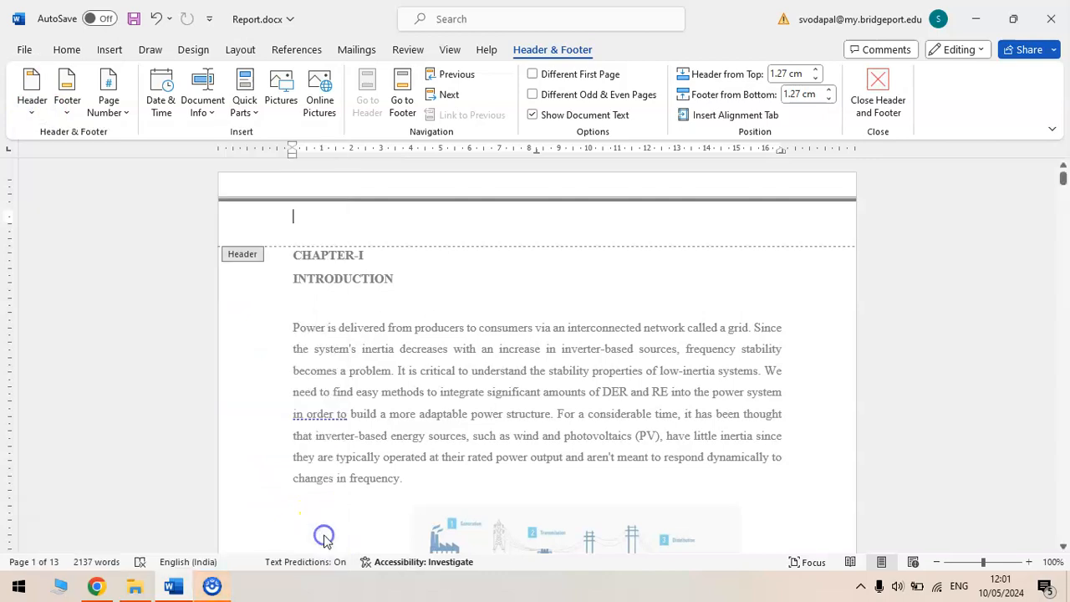
- Inspect the footer area at the end of the first page, then leave header and footer editing
scroll(597, 459, "down", 10)
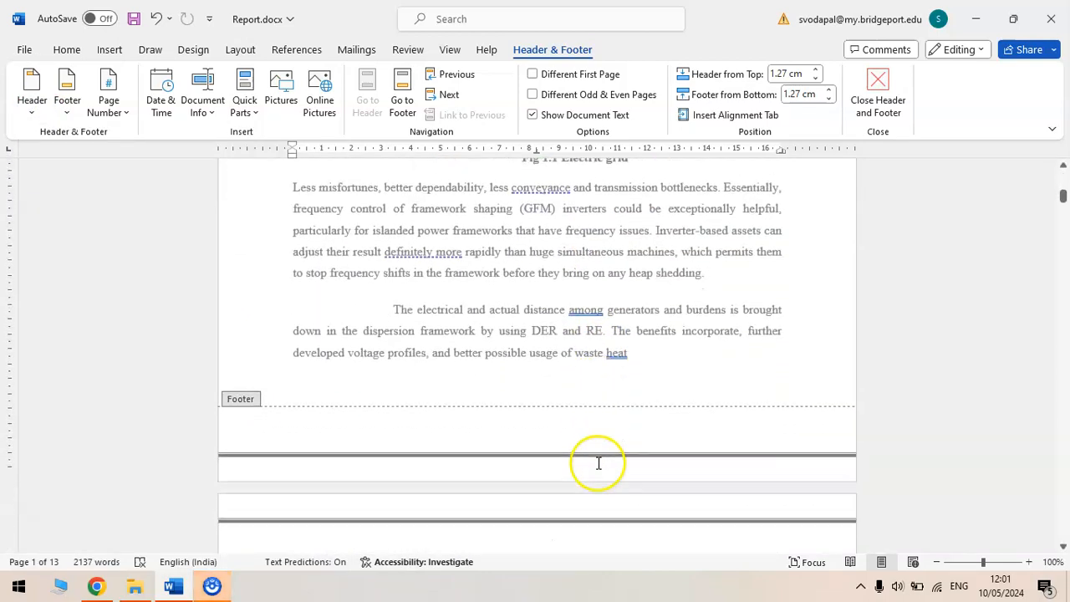
left_click(684, 423)
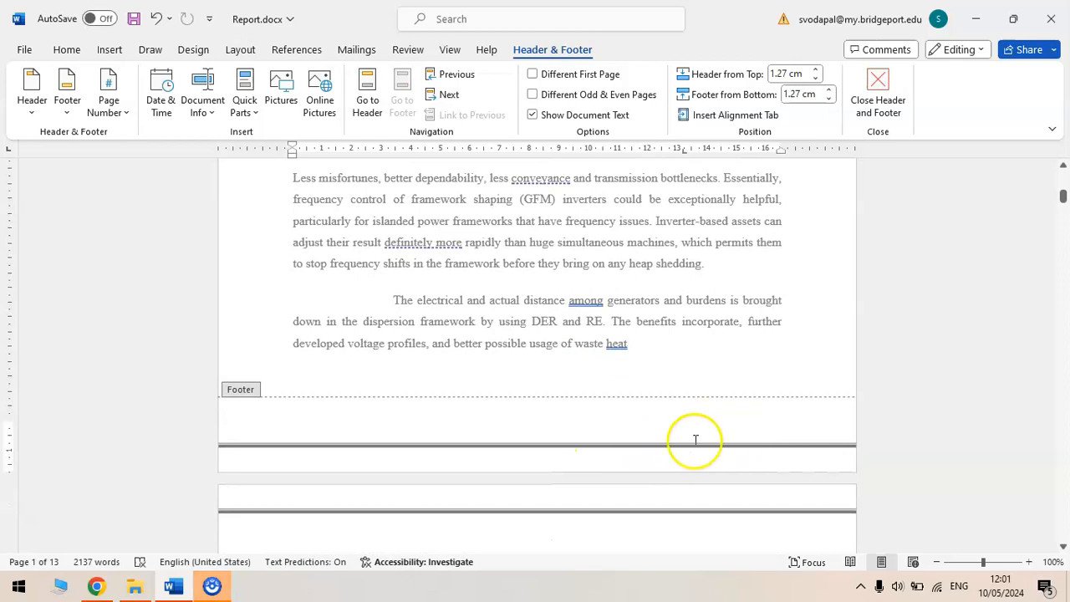
double_click(788, 469)
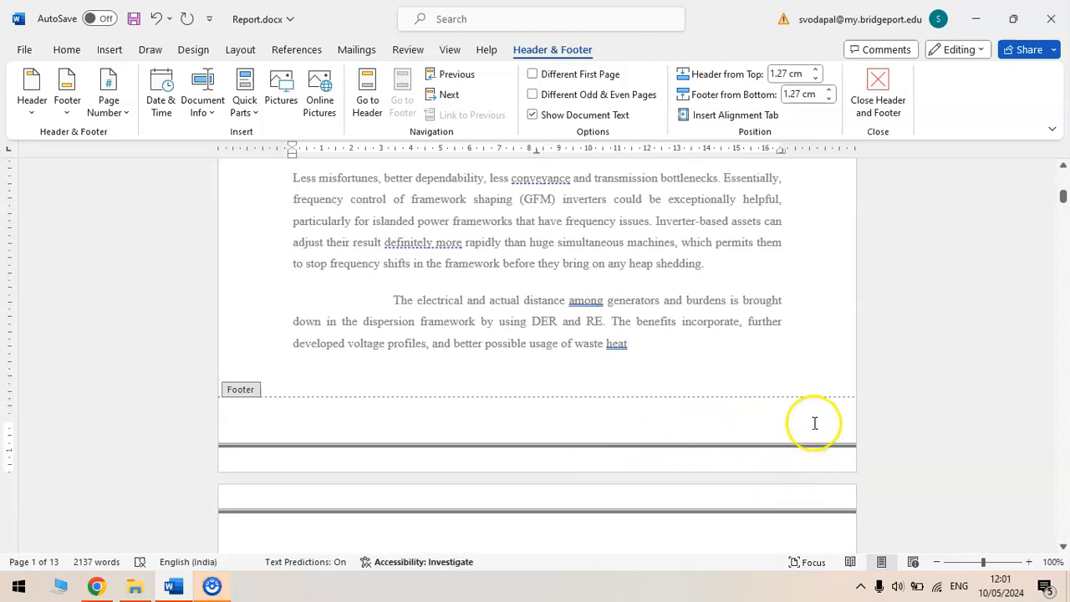
left_click(880, 109)
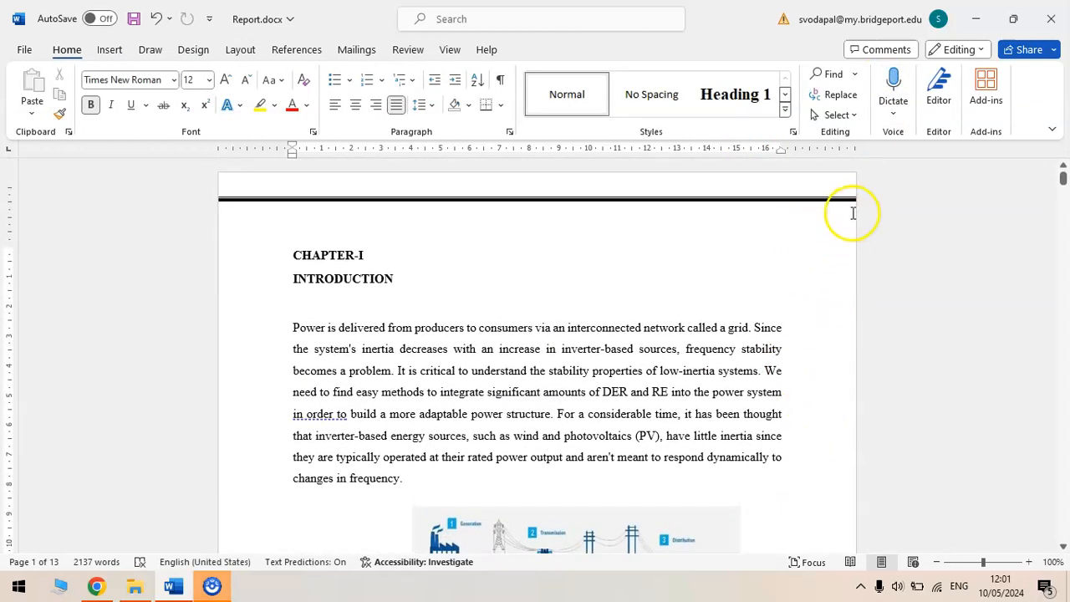
double_click(851, 212)
double_click(784, 312)
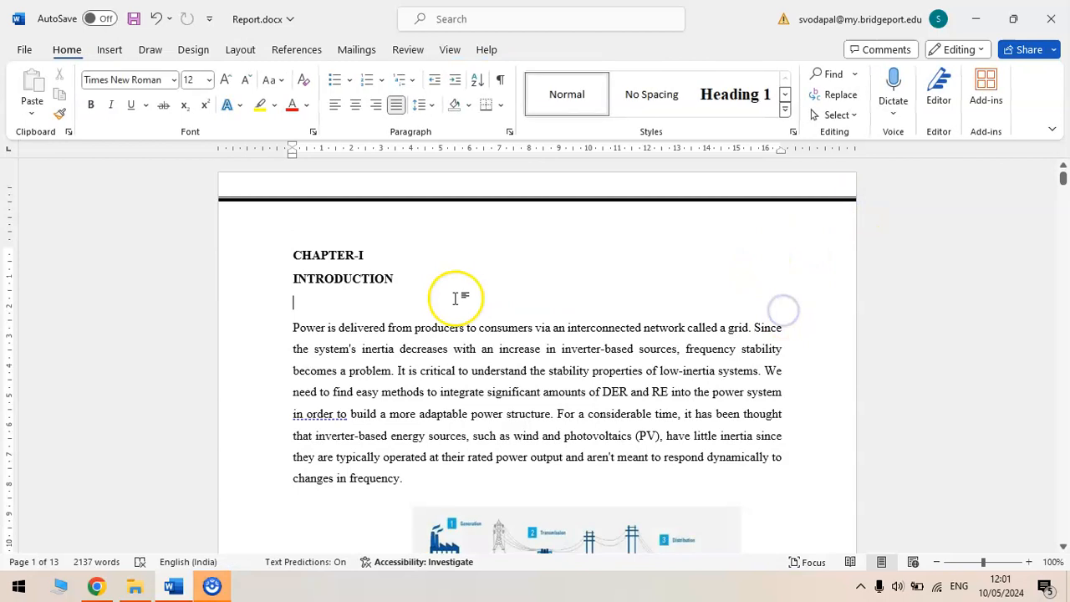
key("ctrl+a")
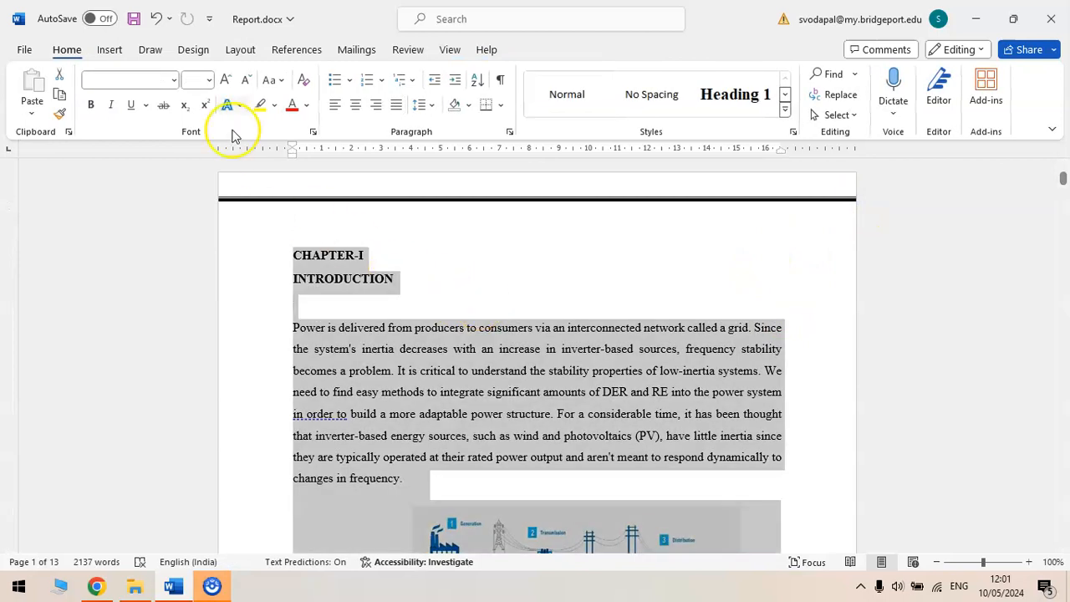
left_click(240, 49)
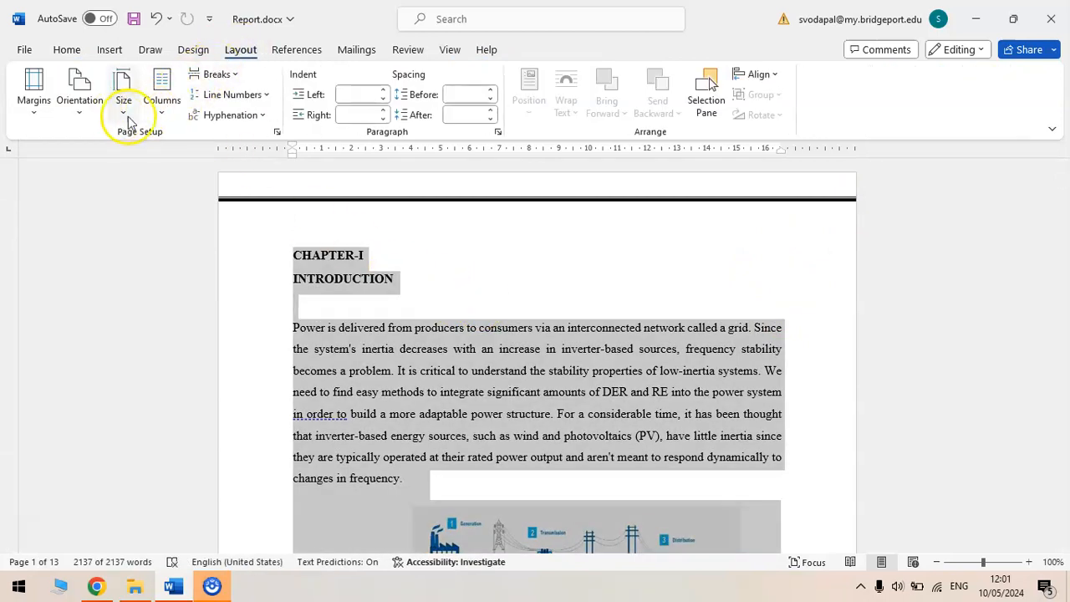
double_click(652, 235)
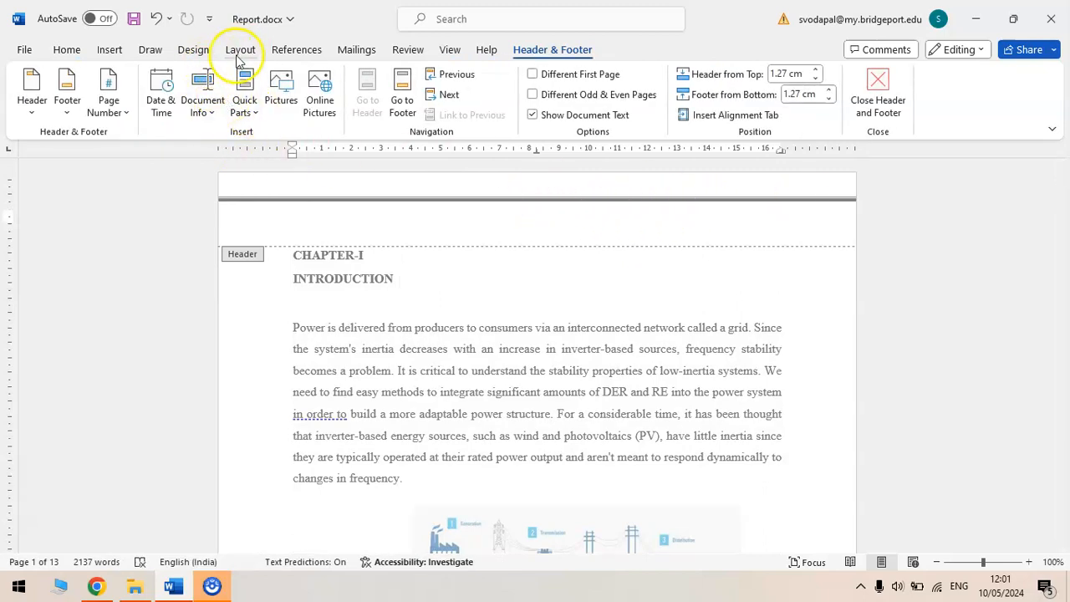
left_click(69, 48)
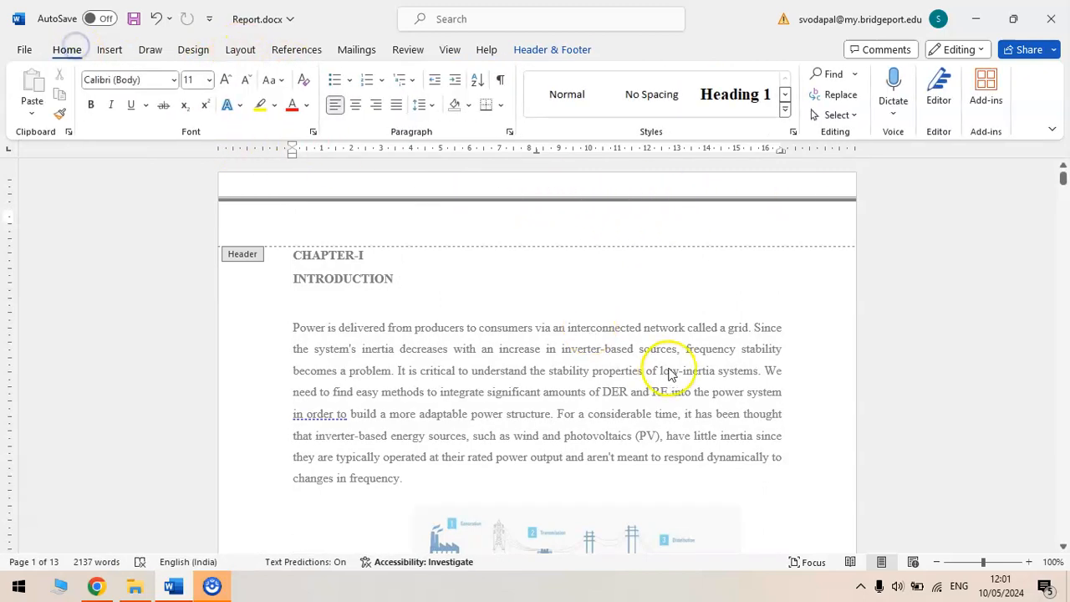
- Remove the page border from the whole document by choosing the None setting
triple_click(433, 370)
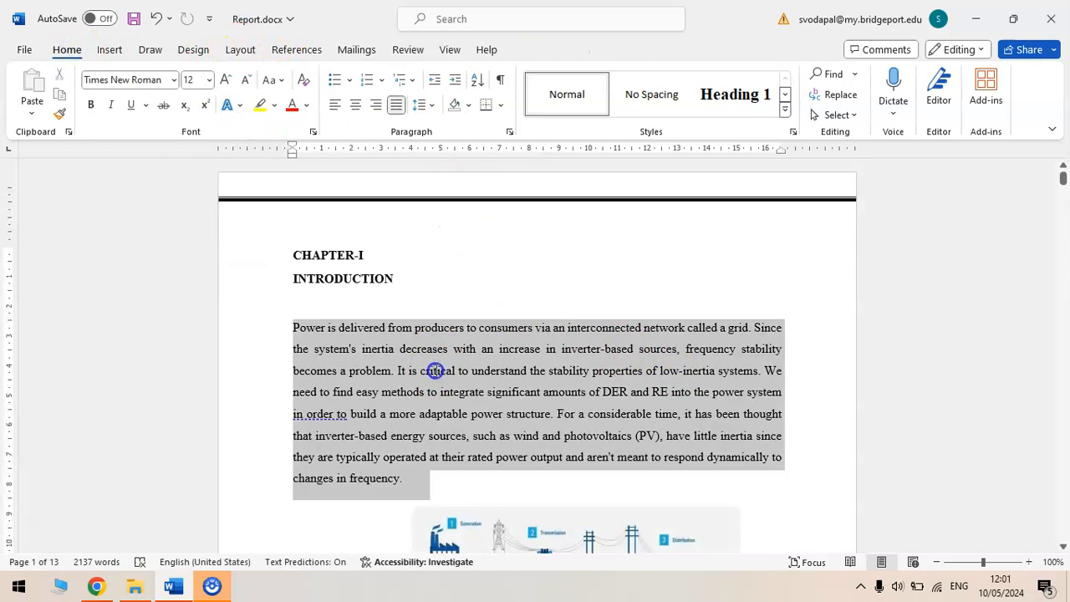
left_click(502, 109)
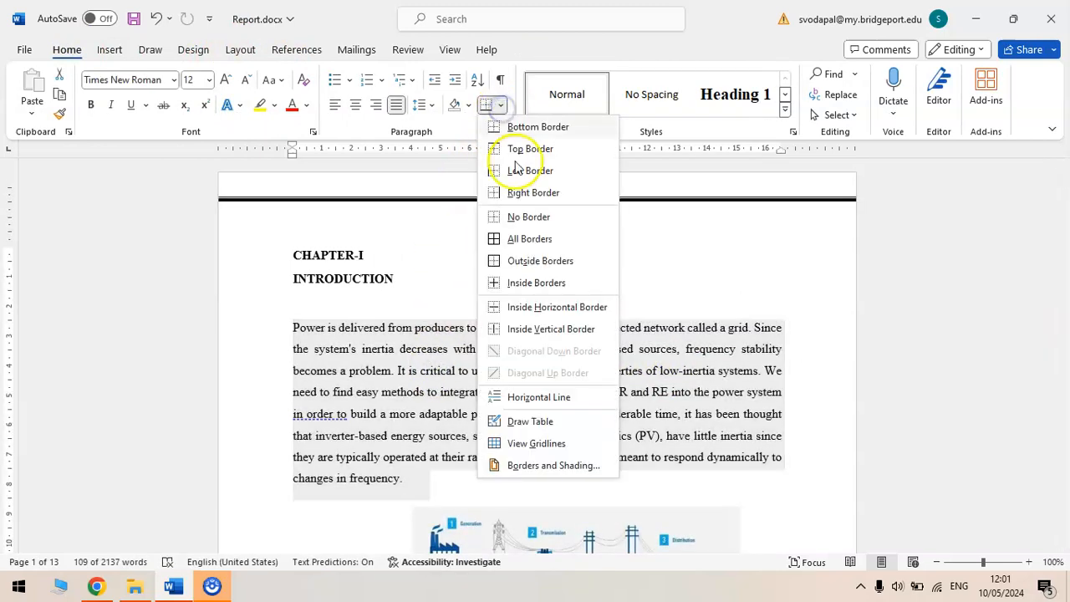
left_click(531, 468)
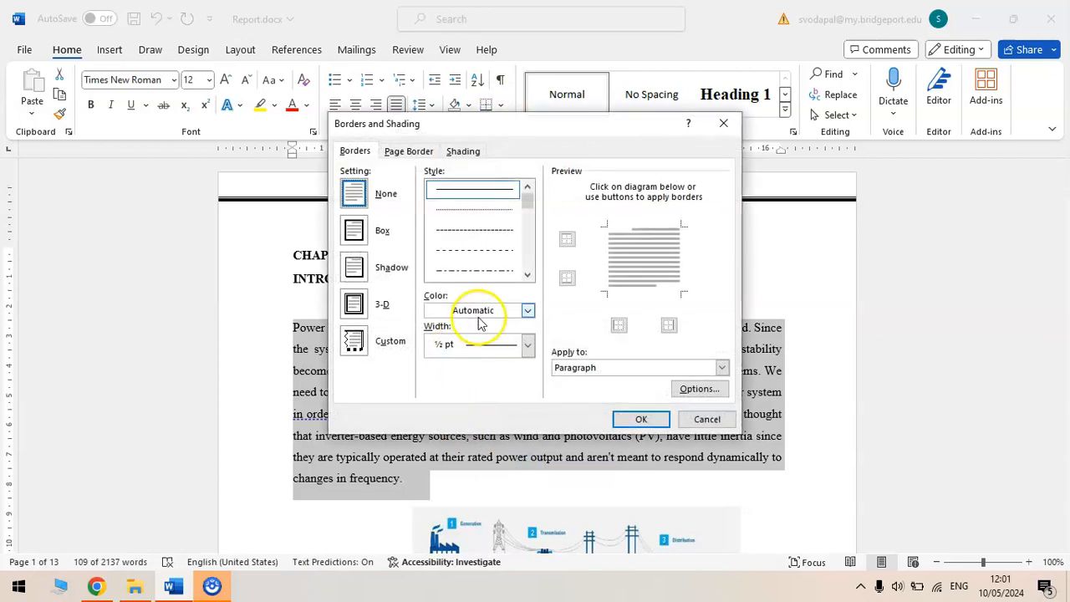
left_click(407, 151)
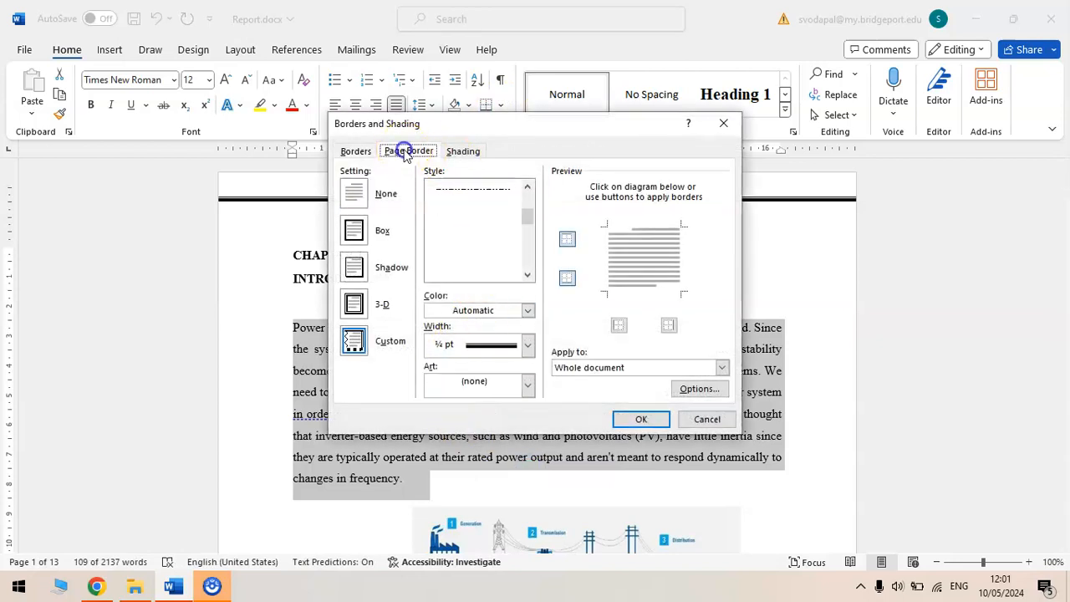
left_click(354, 194)
left_click(653, 419)
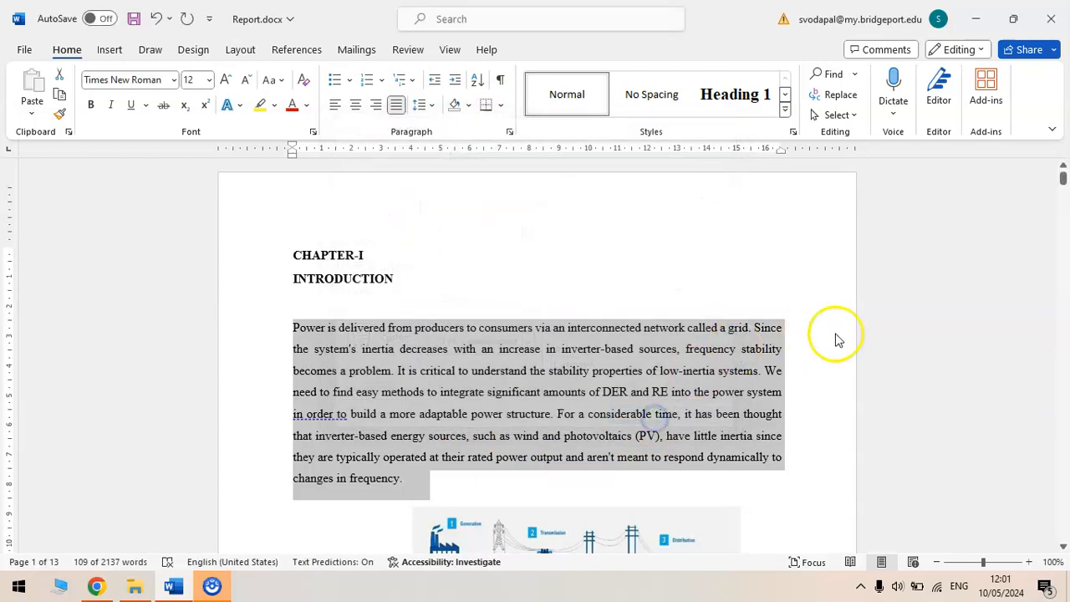
left_click(838, 349)
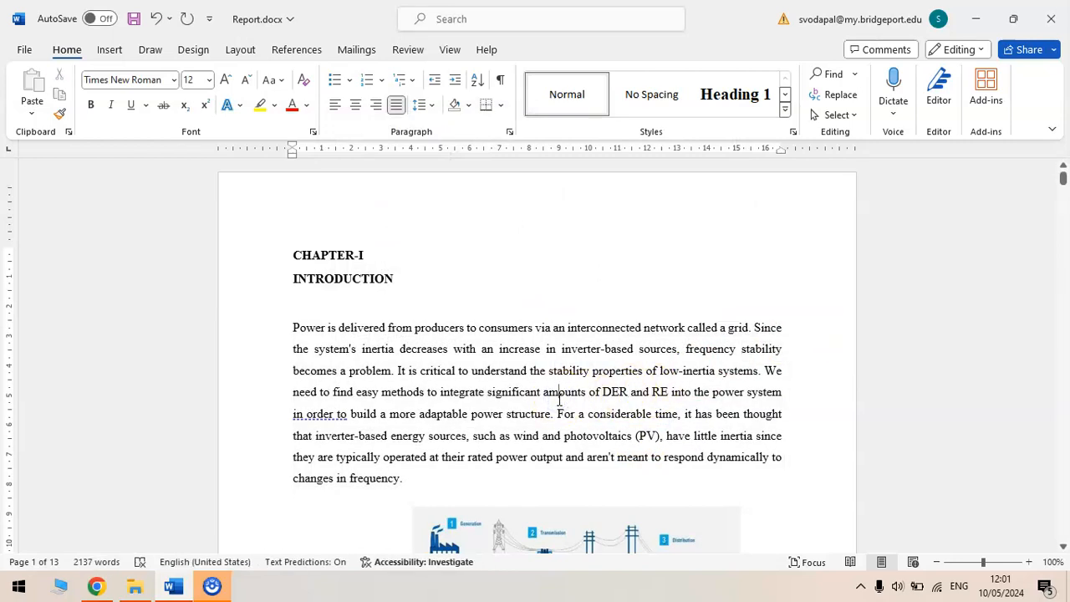
- Set the whole document's paper size to A4 and apply the Moderate margins
key("ctrl+a")
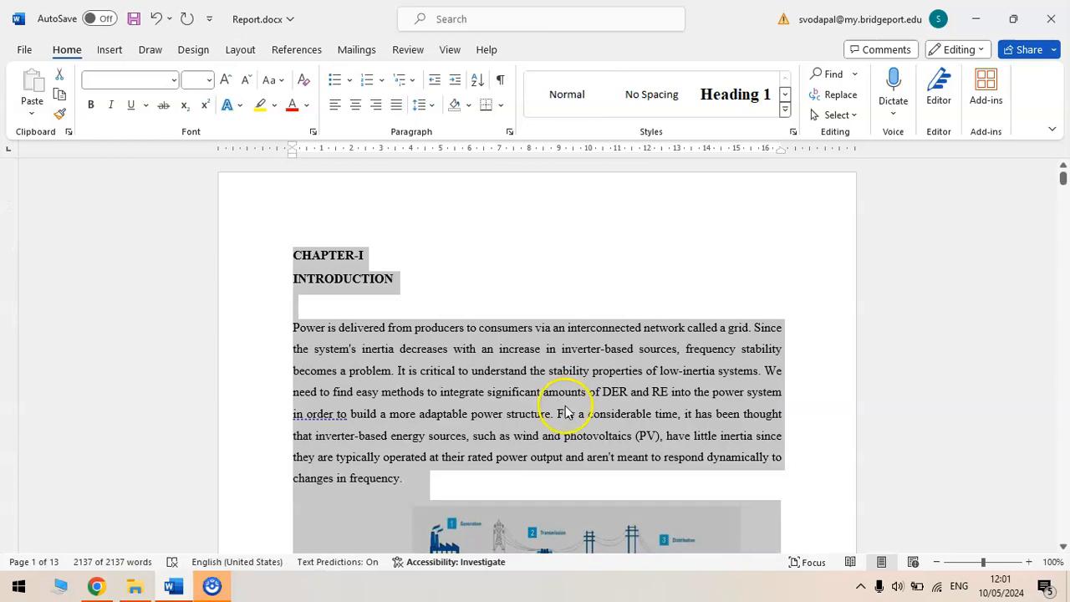
left_click(243, 52)
left_click(159, 114)
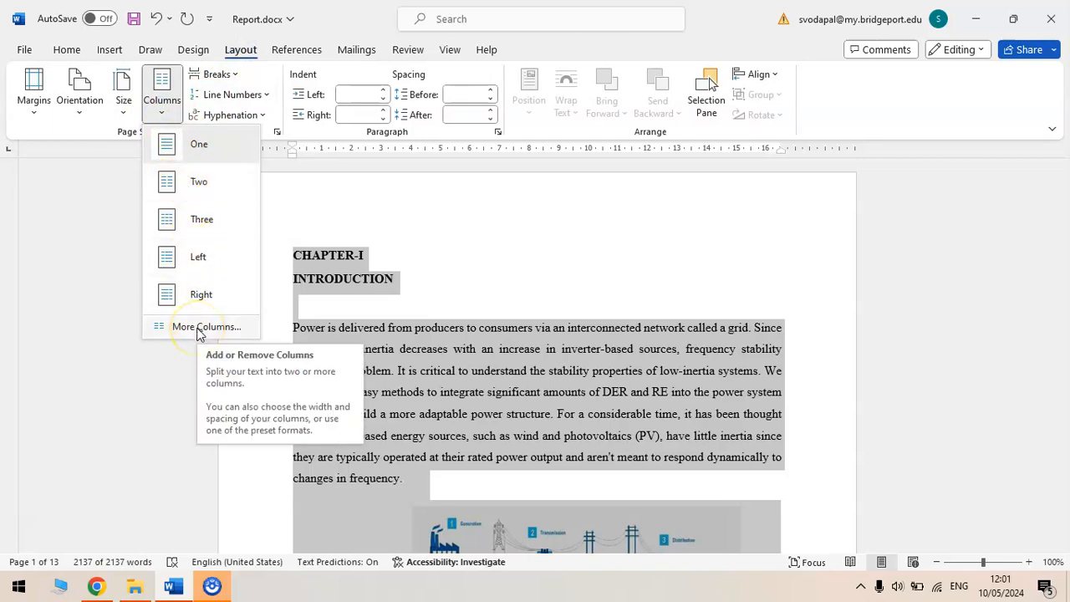
left_click(668, 367)
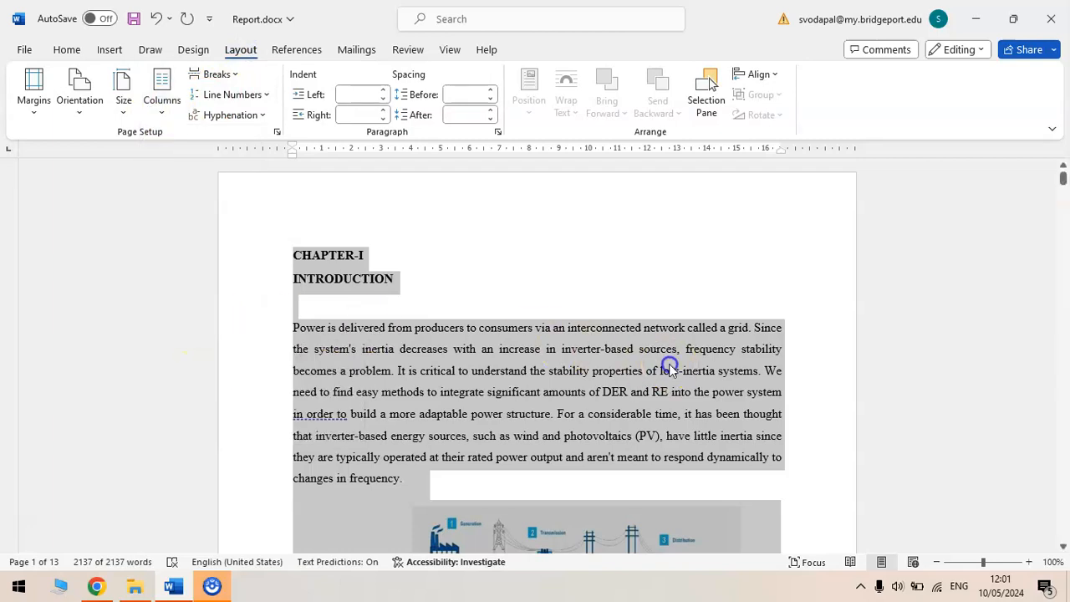
left_click(109, 111)
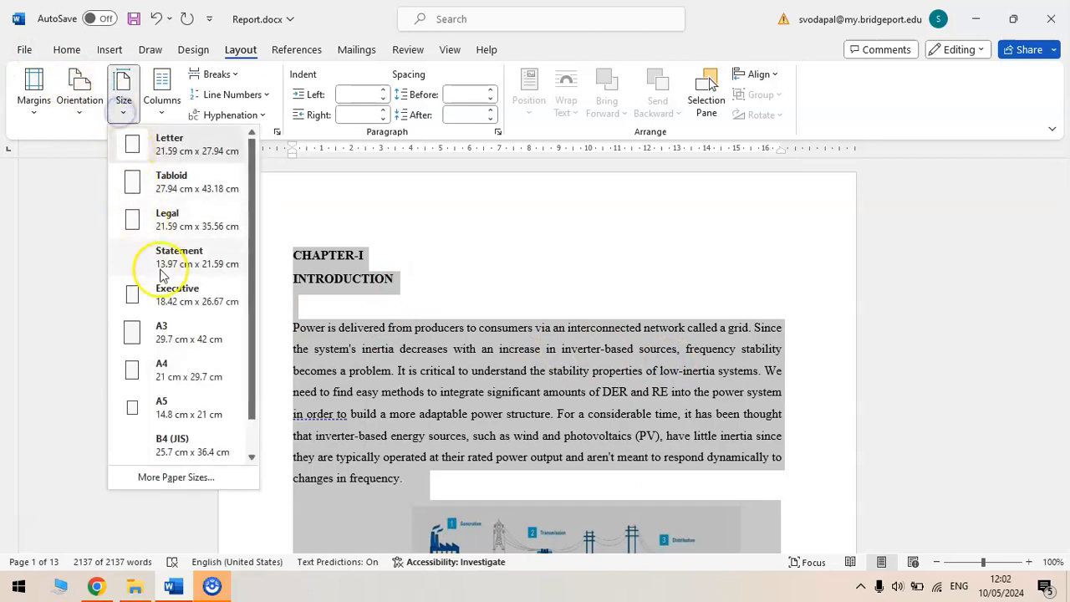
left_click(168, 368)
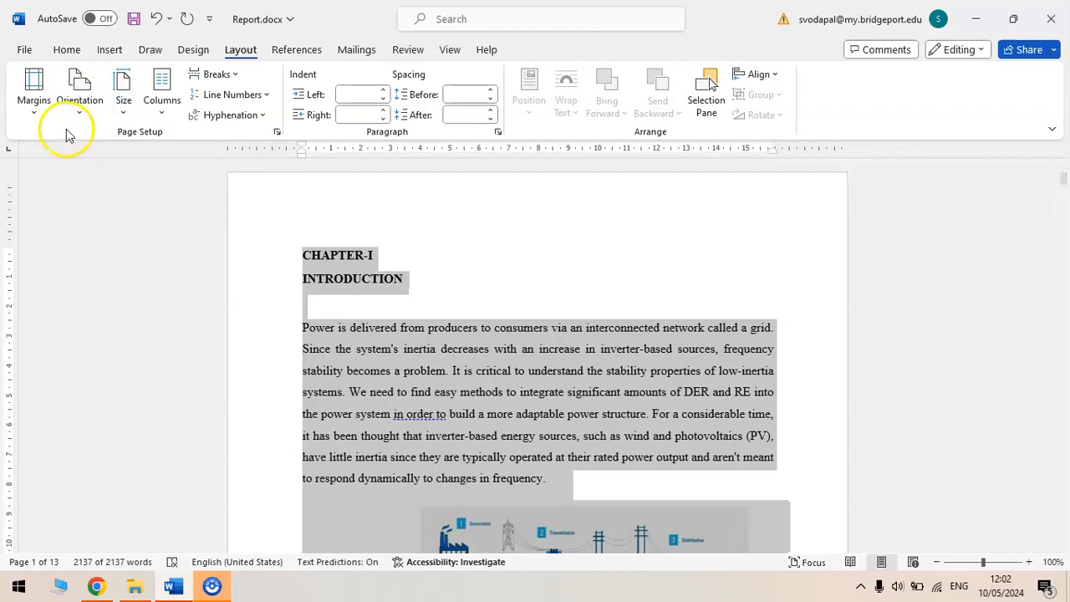
left_click(39, 111)
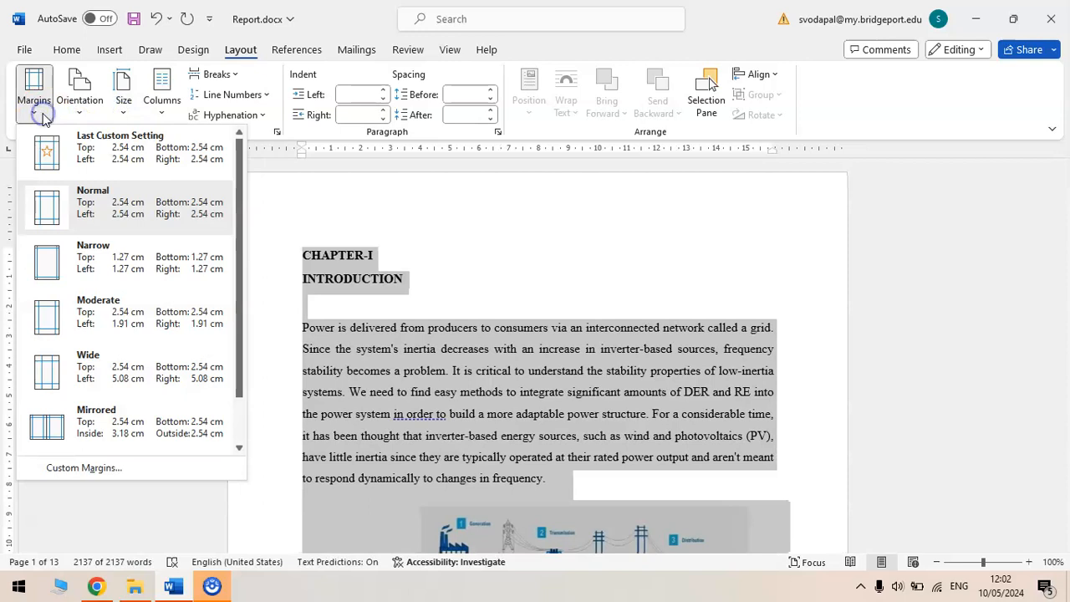
left_click(112, 325)
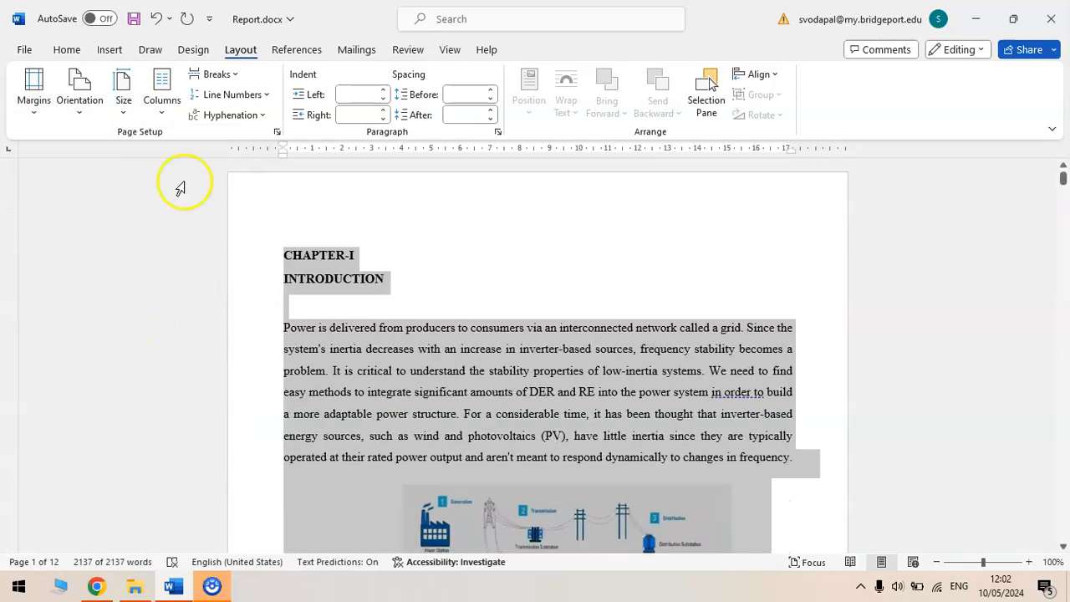
- Lay out the selected document text in two columns of equal width, then deselect it
left_click(126, 115)
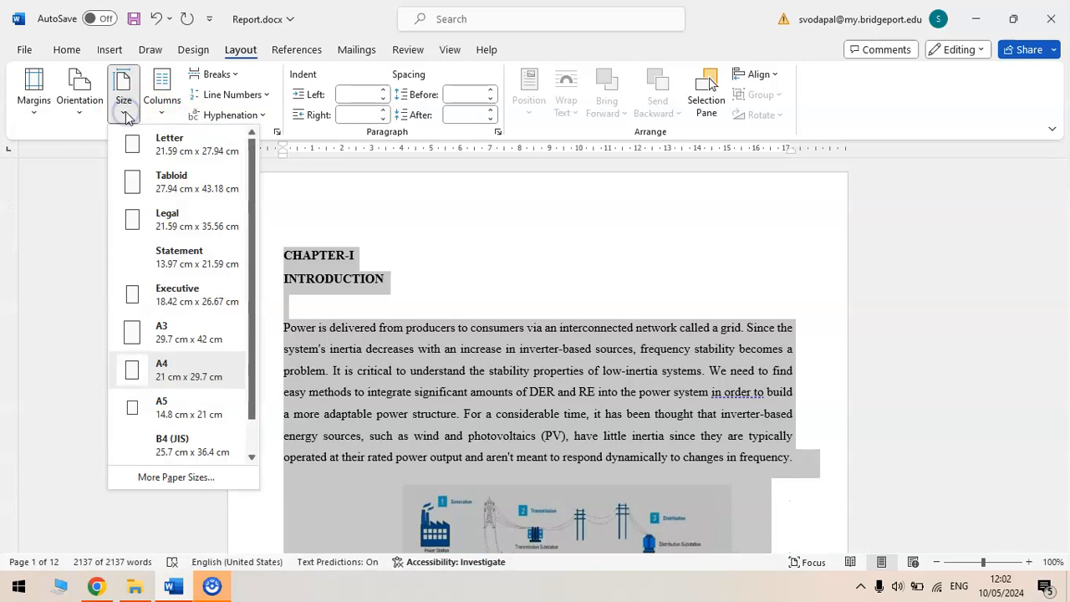
left_click(162, 107)
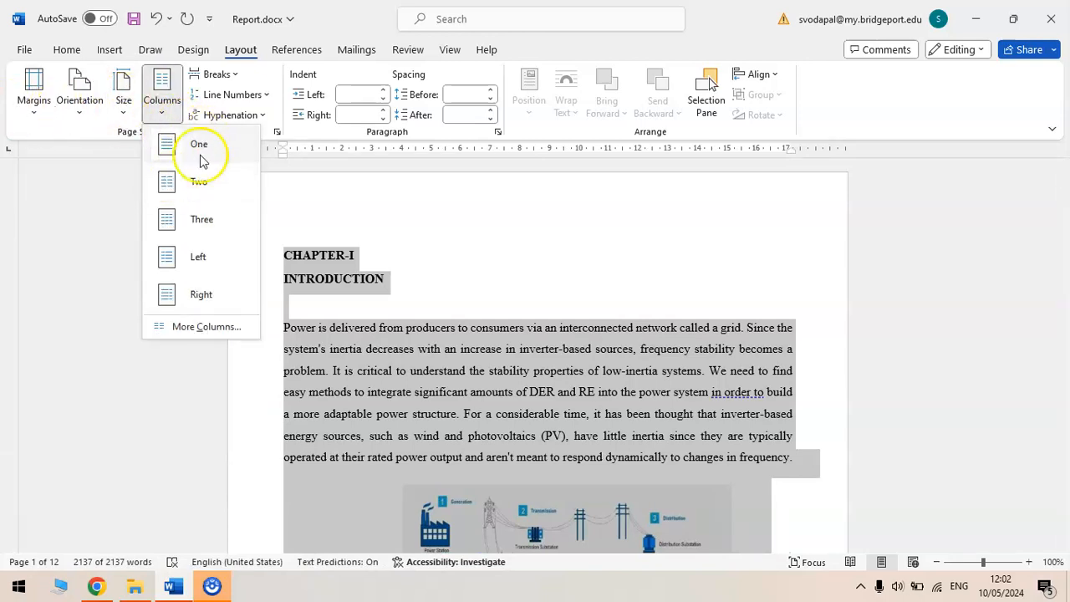
left_click(177, 328)
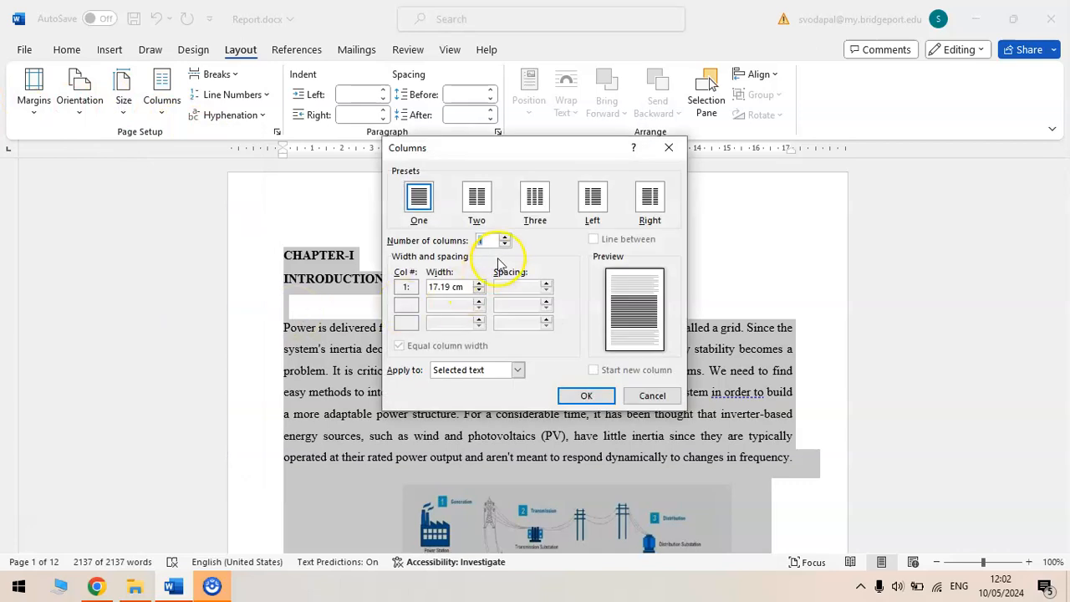
left_click(478, 199)
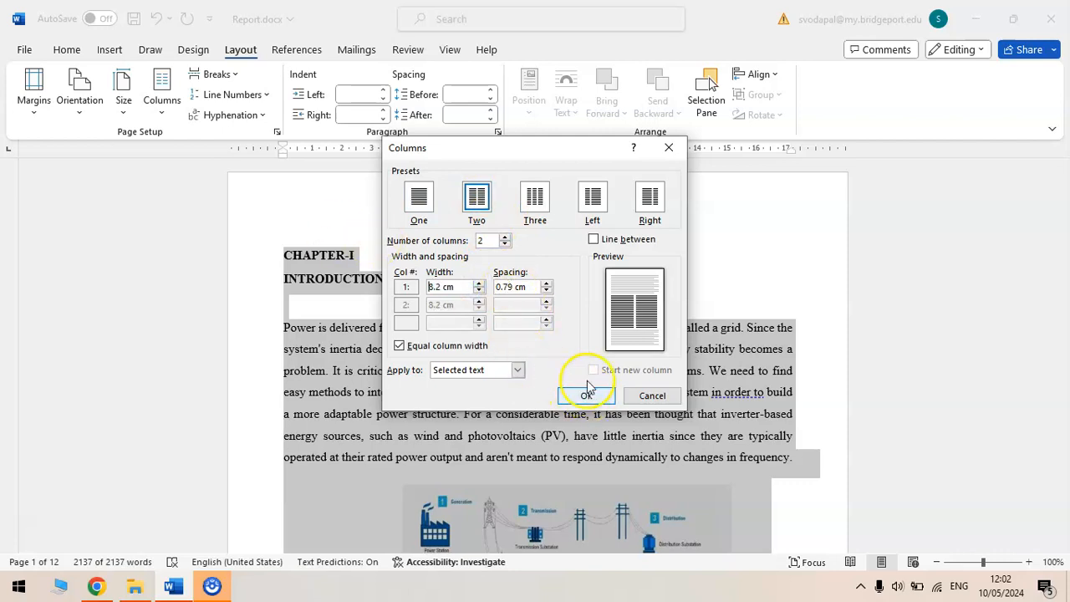
left_click(586, 398)
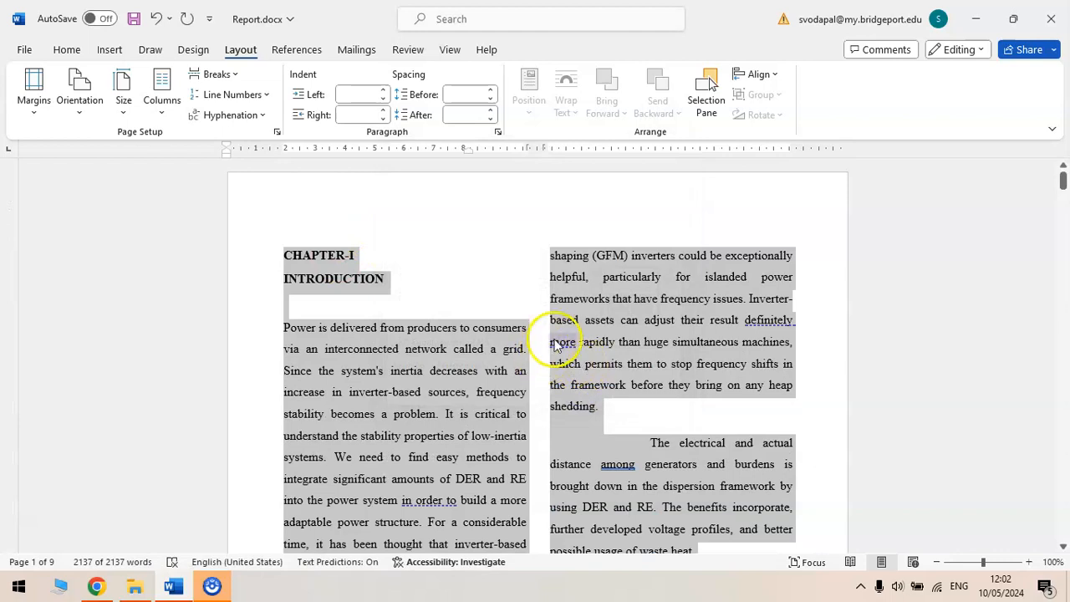
left_click(612, 310)
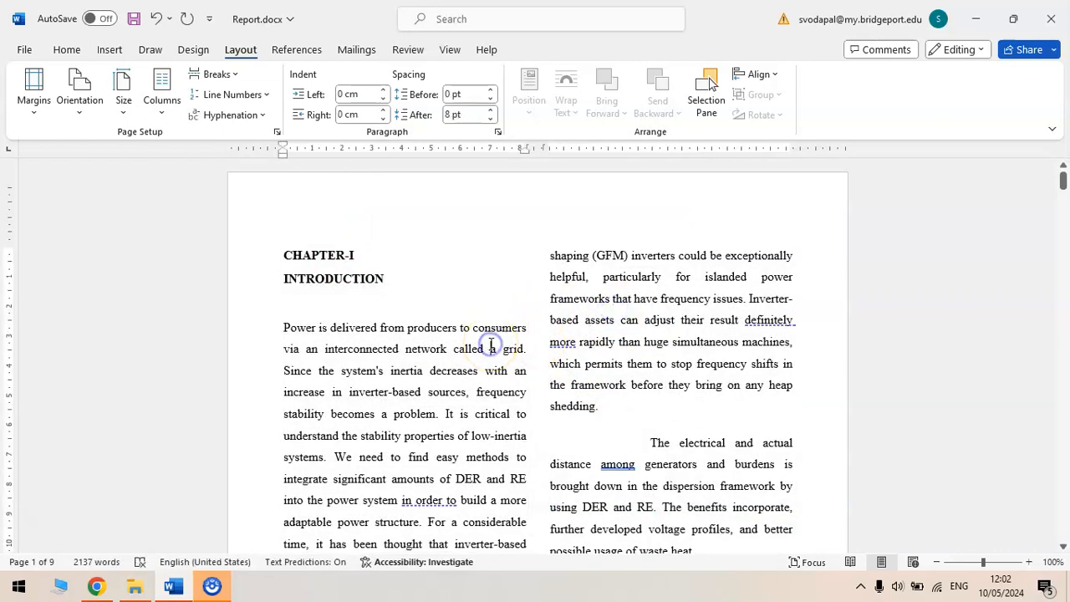
- Modify the Normal style to use Times New Roman at 10 pt
left_click(66, 50)
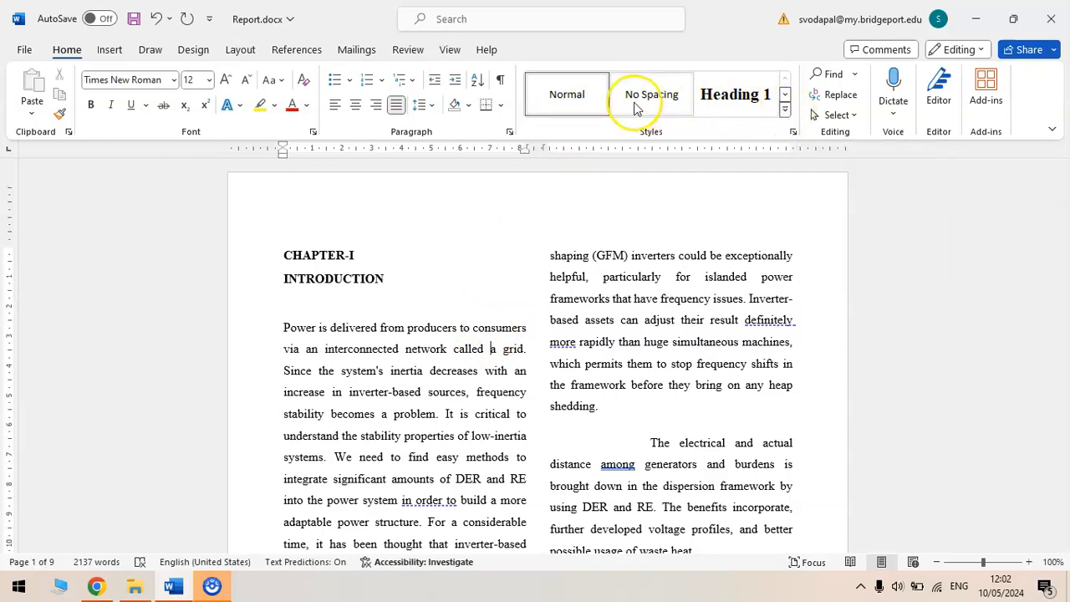
right_click(573, 89)
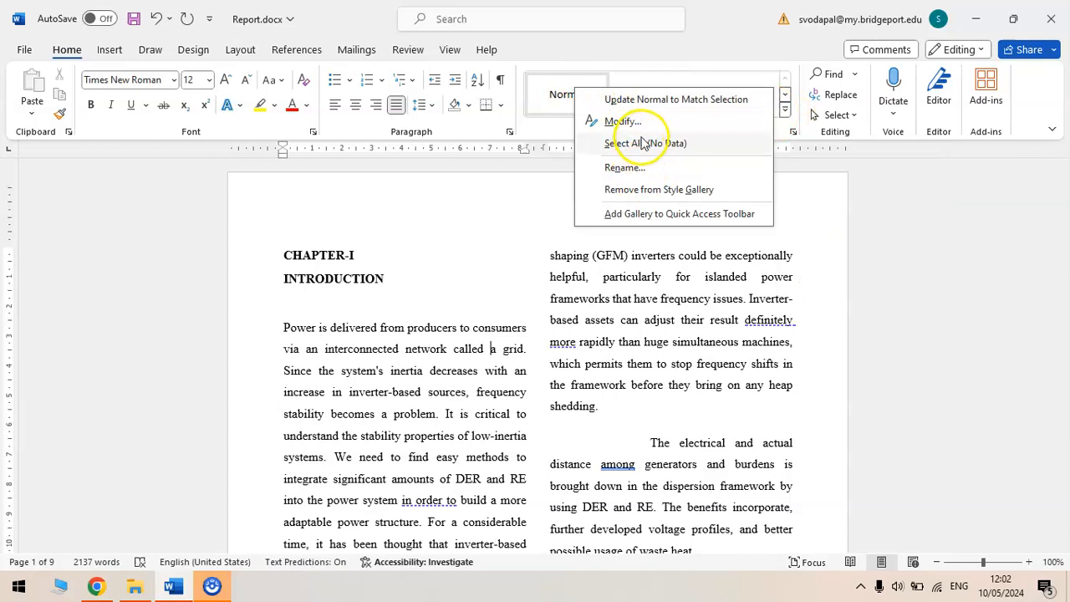
left_click(635, 305)
right_click(592, 99)
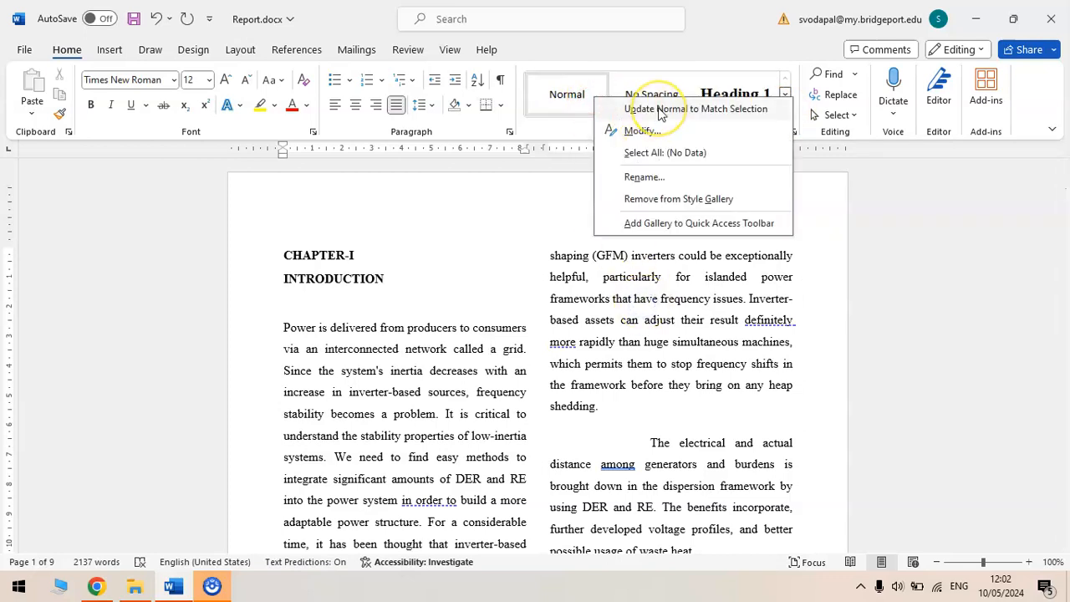
left_click(661, 132)
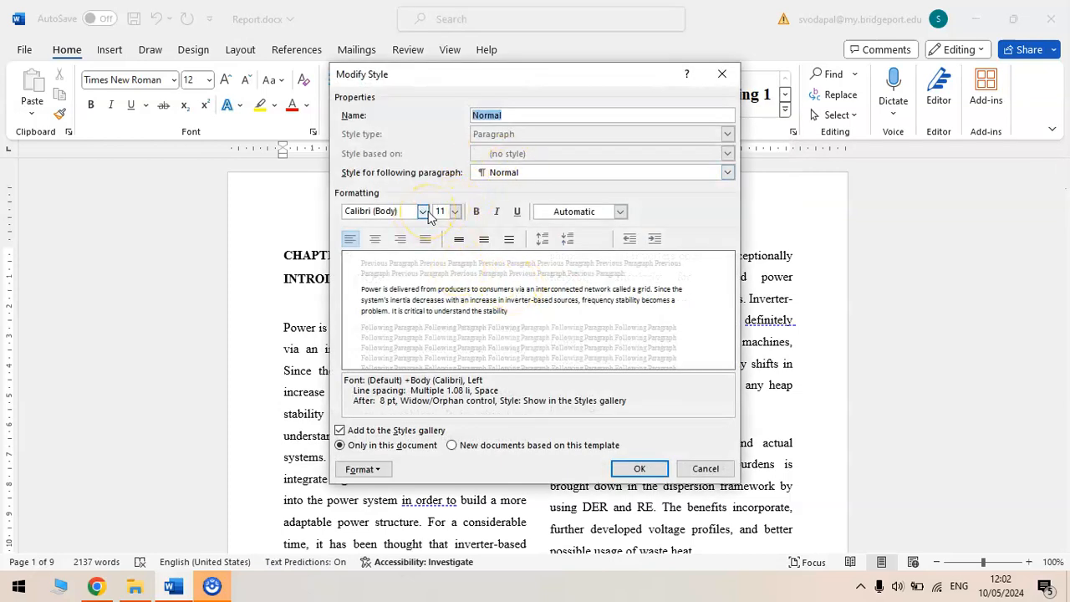
left_click(423, 211)
left_click(372, 261)
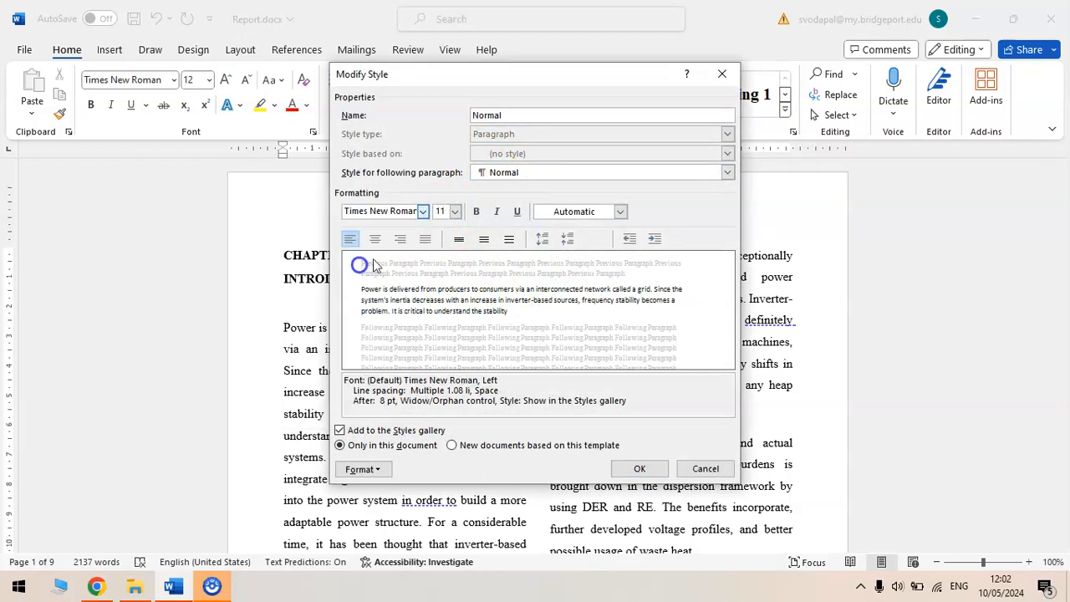
left_click(456, 213)
left_click(439, 241)
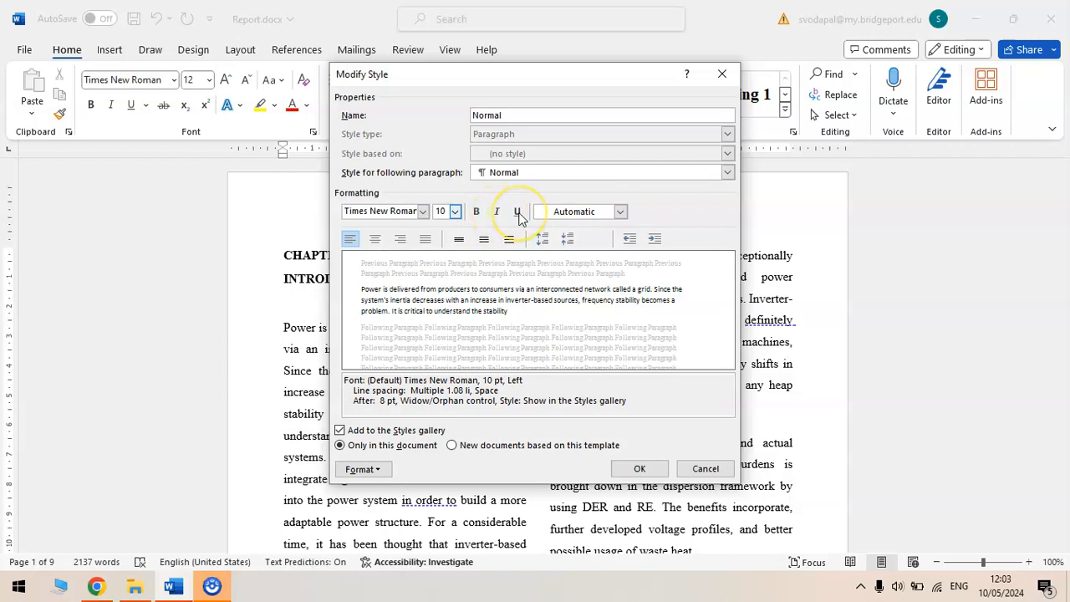
- Set the Normal style's line spacing to Single and its spacing after paragraphs to 3 pt
left_click(385, 473)
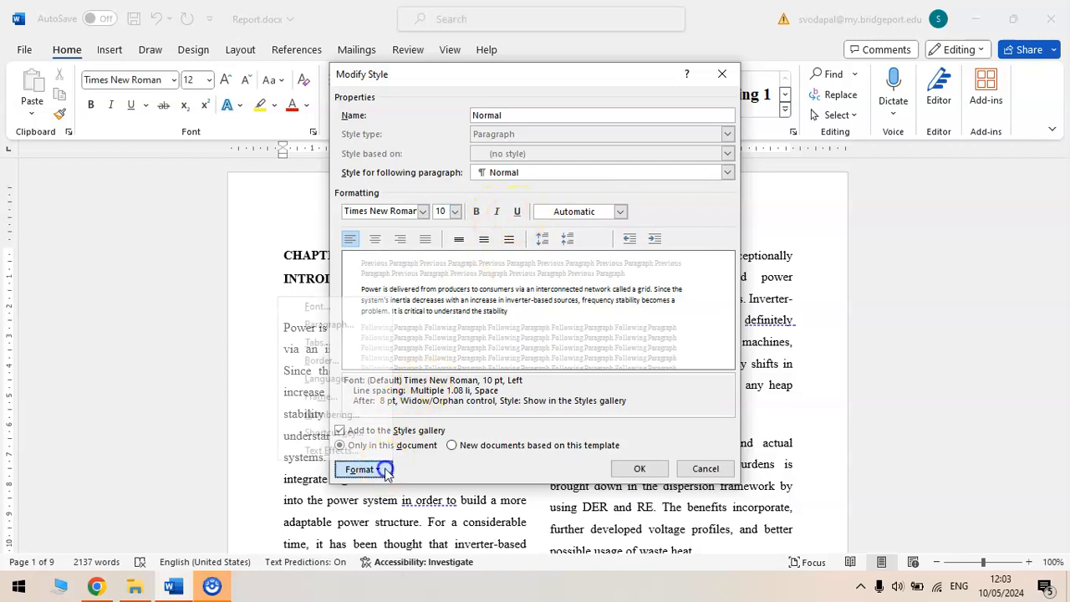
left_click(362, 334)
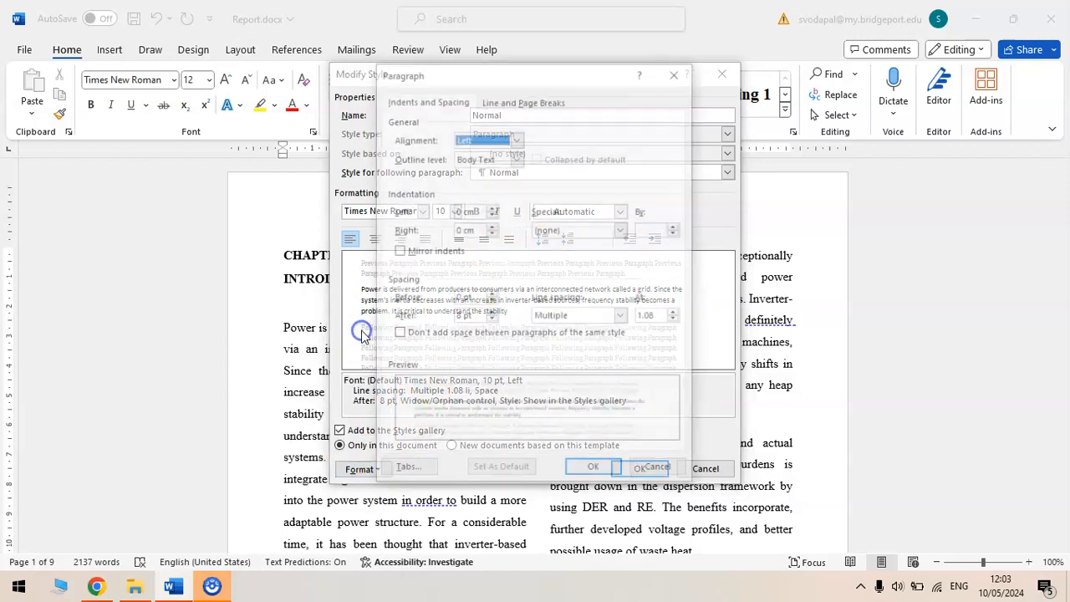
left_click(621, 317)
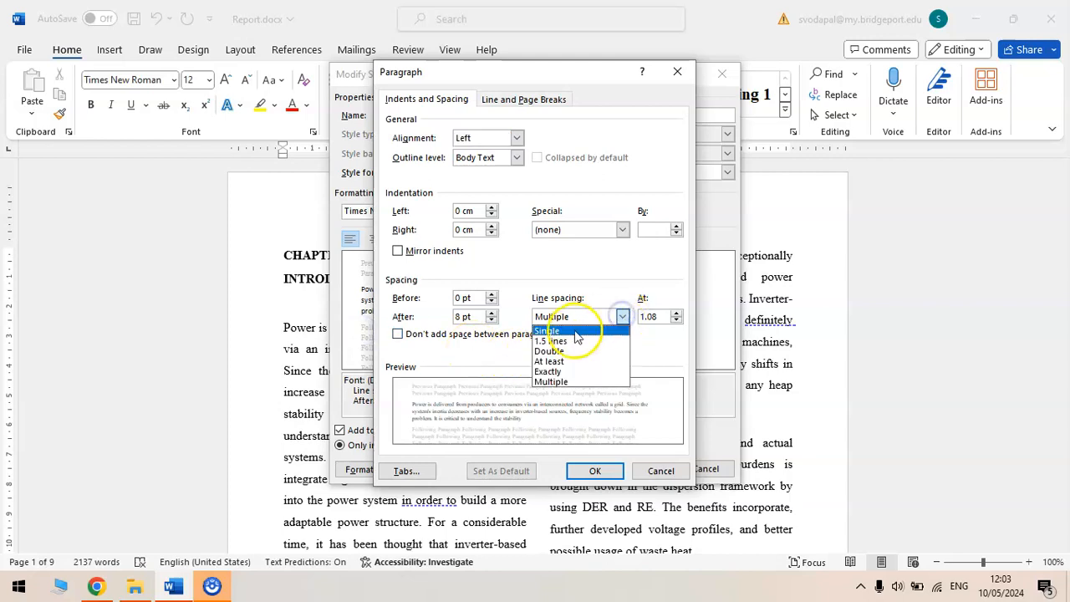
left_click(574, 331)
left_click(493, 320)
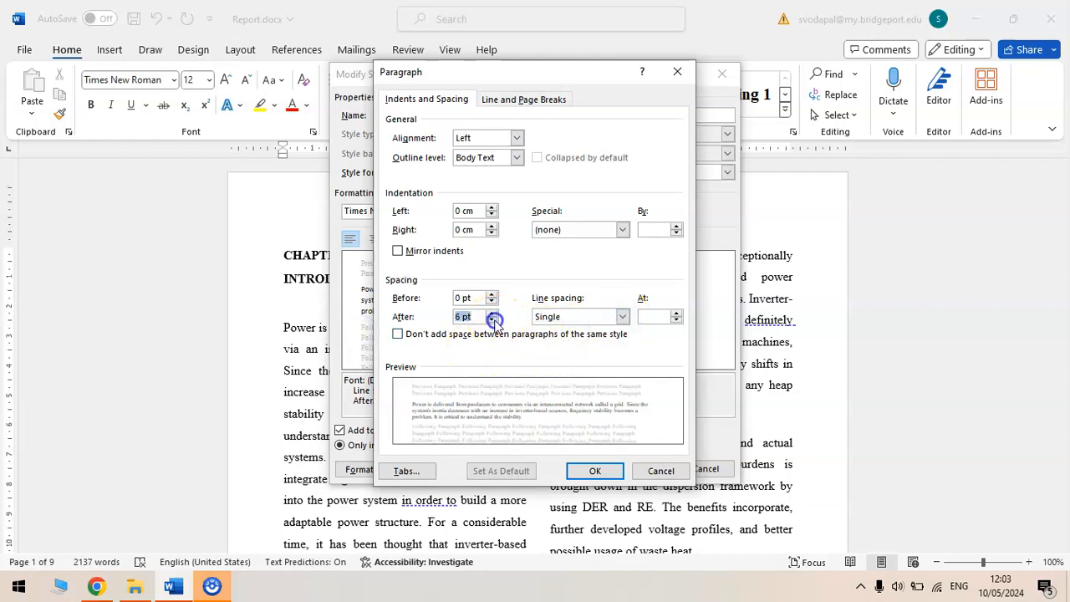
left_click(493, 321)
left_click(462, 317)
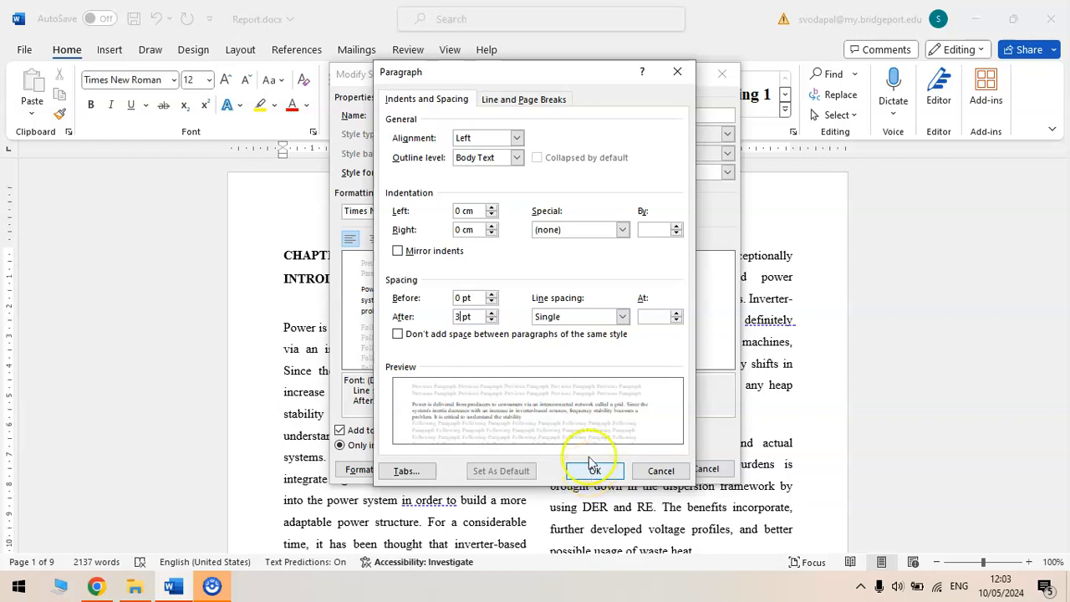
- Give the Normal style a First line special indent and apply the style changes
left_click(622, 229)
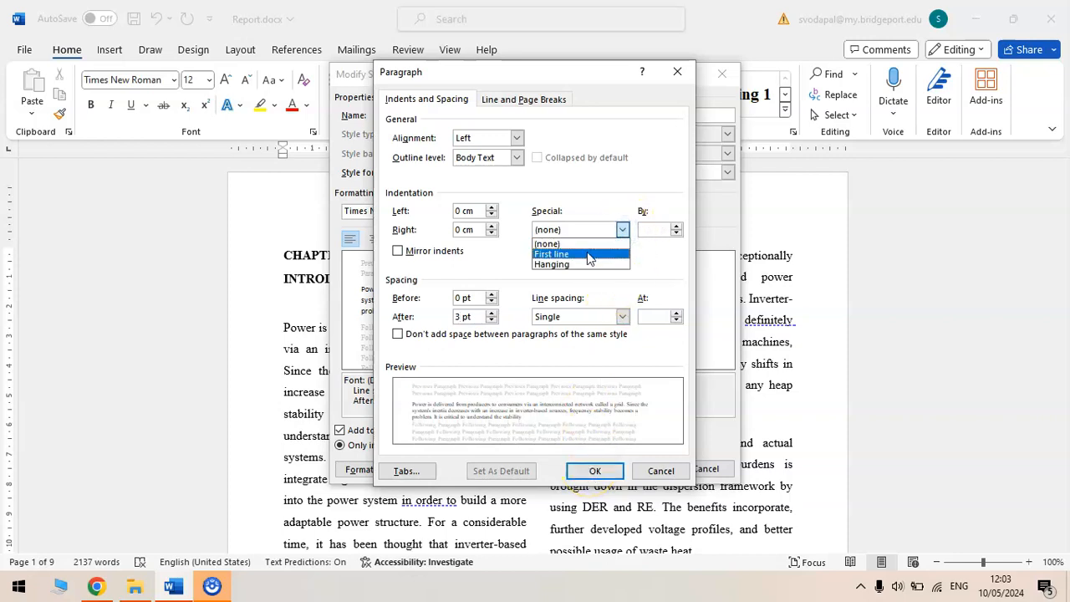
left_click(588, 254)
left_click(654, 229)
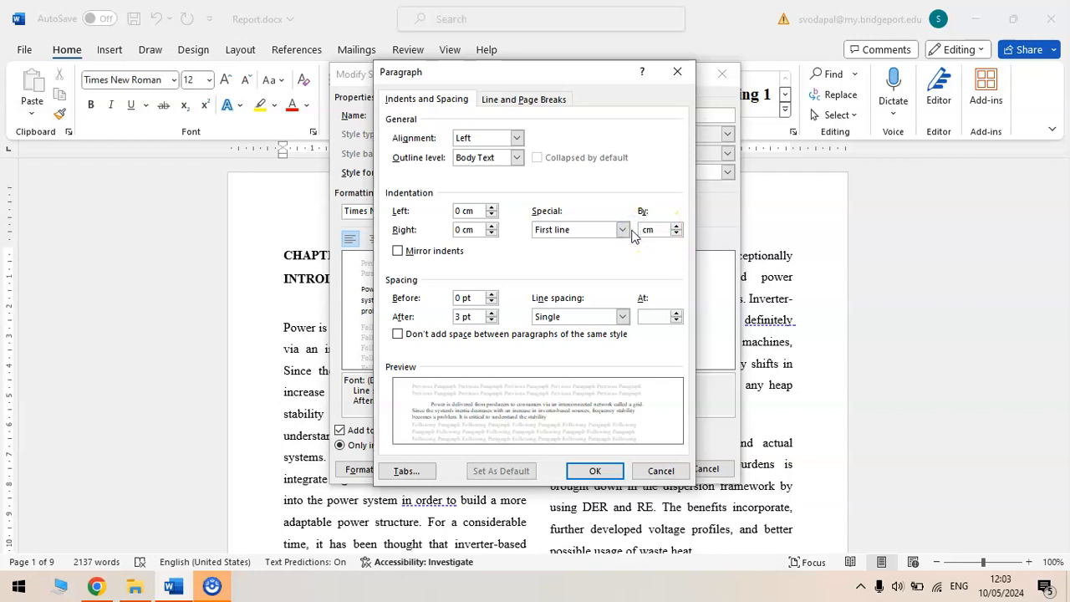
left_click(619, 471)
left_click(639, 469)
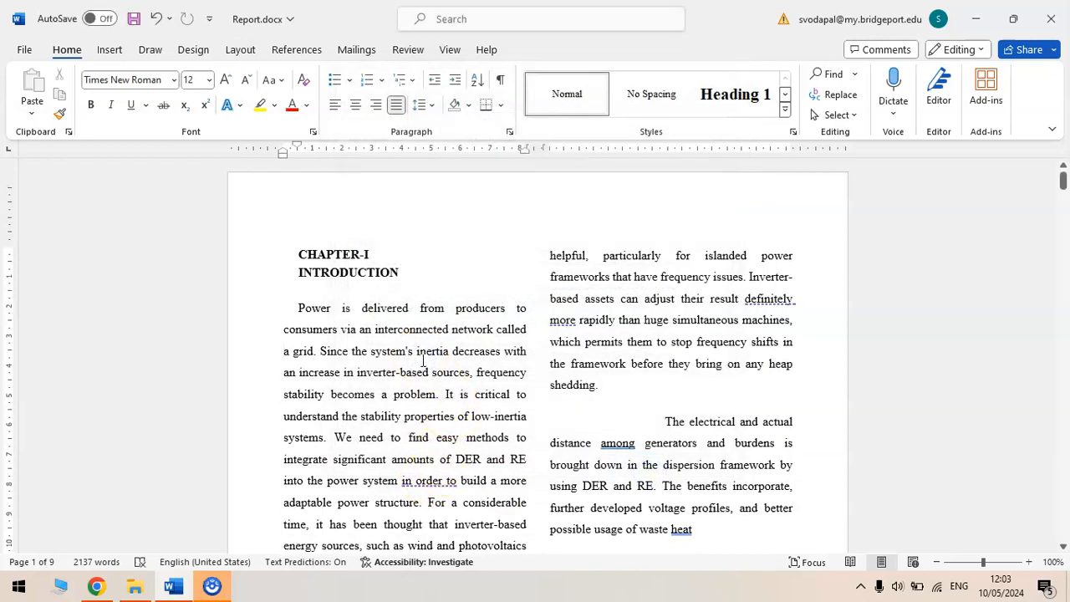
- Remove the No Spacing style from the style gallery and apply Heading 1 to the first introduction paragraph
right_click(669, 98)
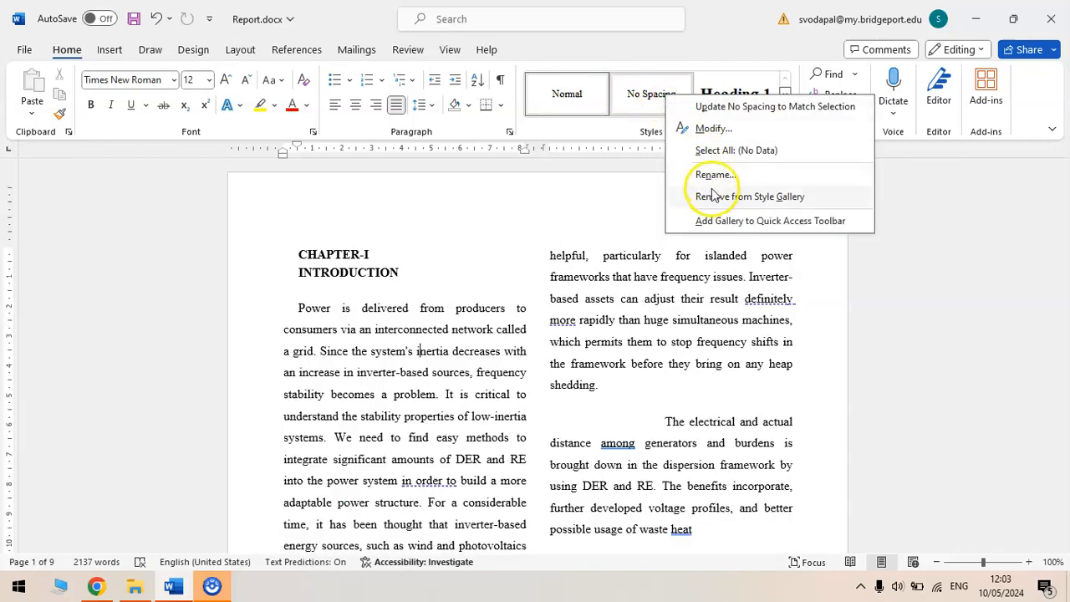
left_click(711, 196)
left_click(666, 98)
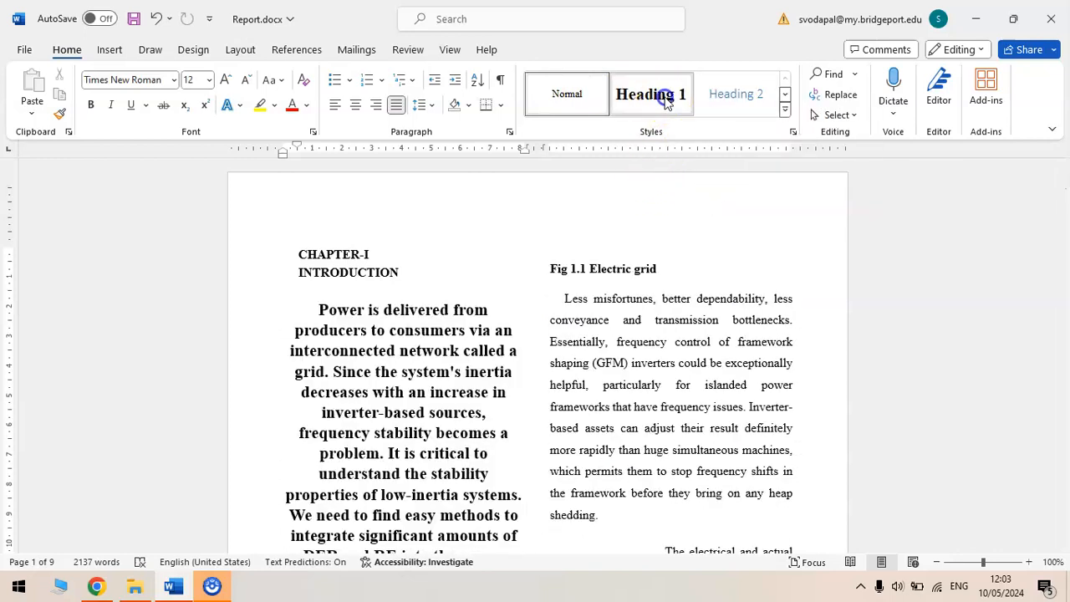
- Modify the Heading 1 style to a 10 pt font size with centered alignment
right_click(673, 96)
left_click(702, 128)
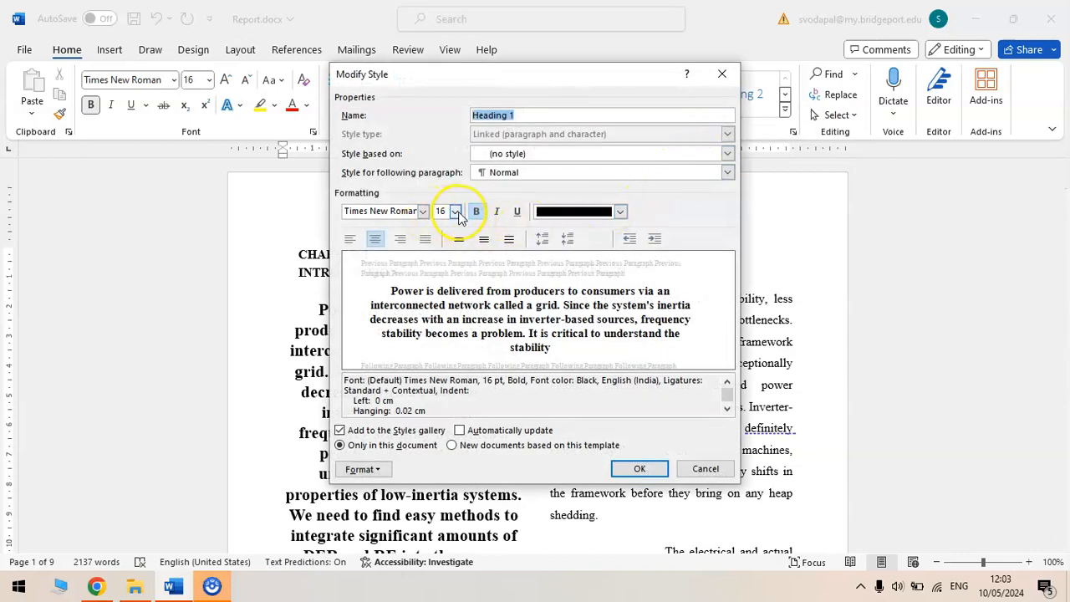
left_click(455, 212)
left_click(441, 247)
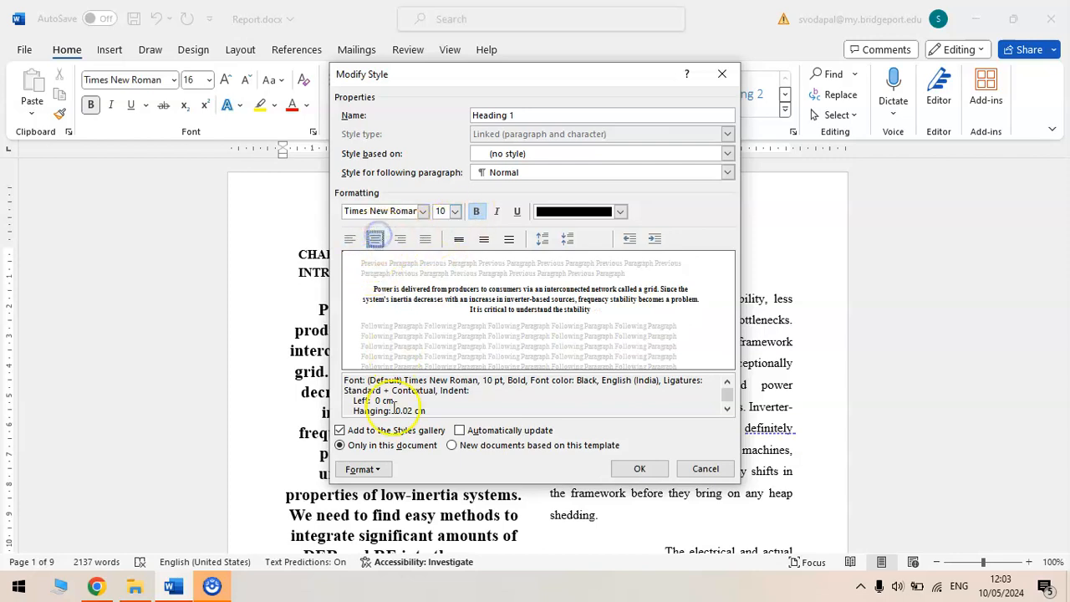
- Set the Heading 1 style's spacing to 8 pt before and 4 pt after, with Single line spacing
left_click(362, 469)
left_click(345, 328)
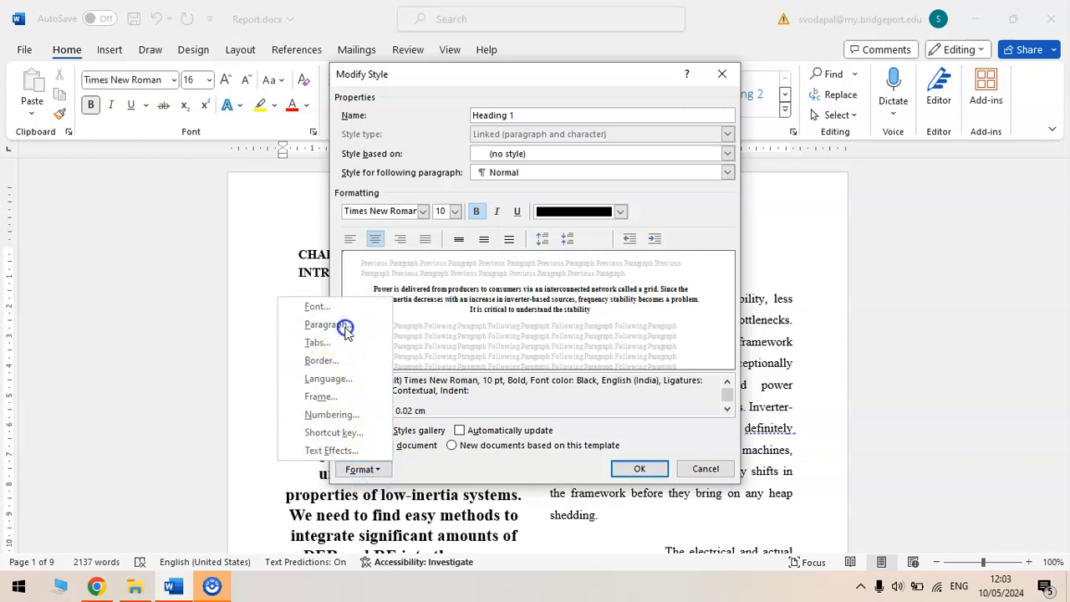
left_click(462, 300)
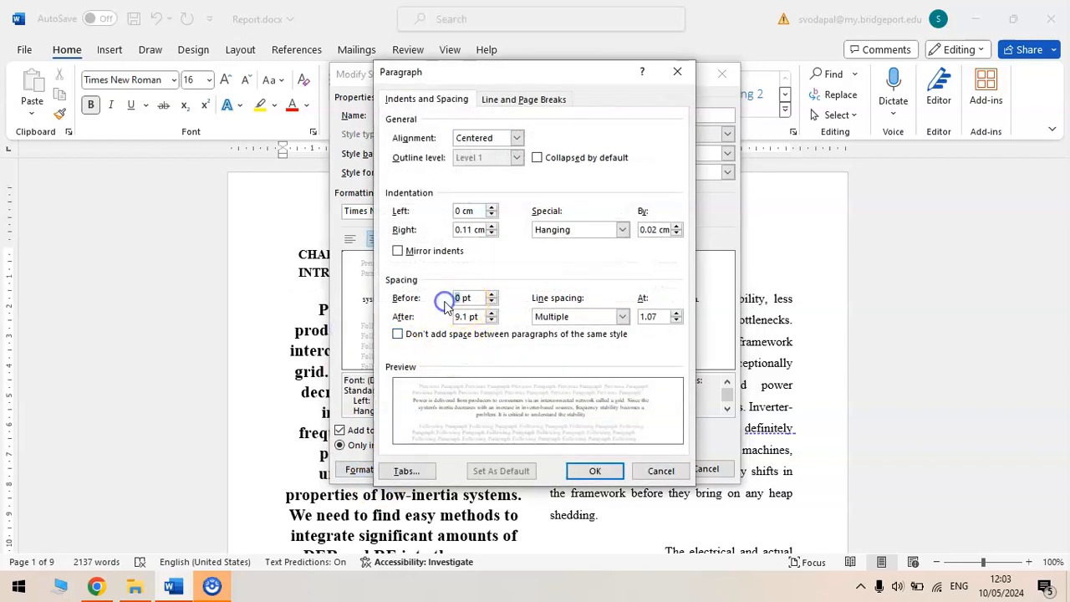
left_click(466, 317)
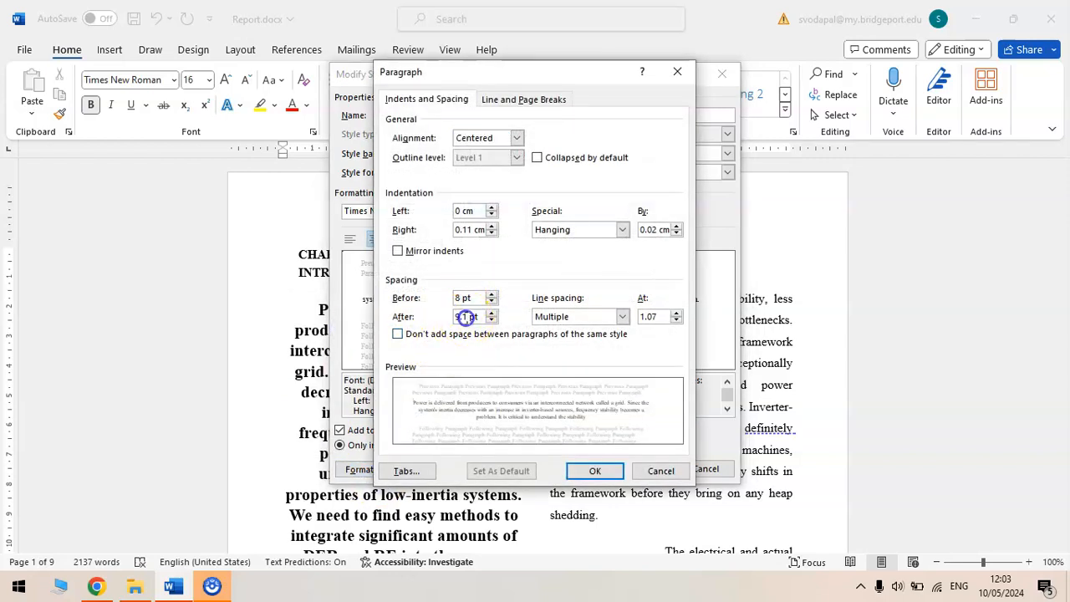
type("4")
left_click(622, 316)
left_click(581, 335)
- Set the Heading 1 style's right indent to 0 cm and special indent to none, and apply the style changes
left_click(468, 230)
type("0")
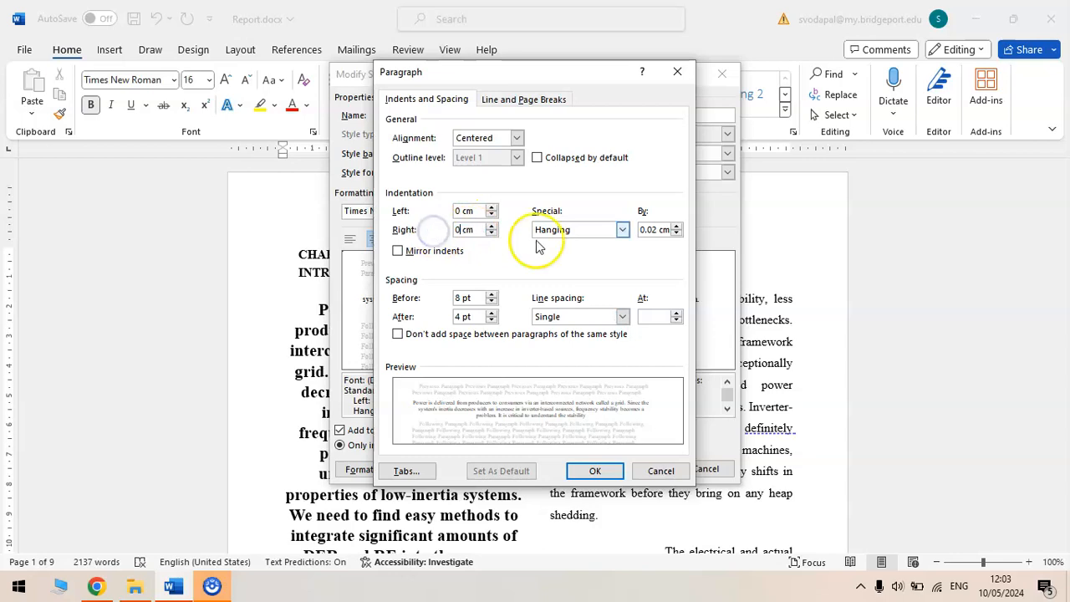
left_click(622, 229)
left_click(575, 250)
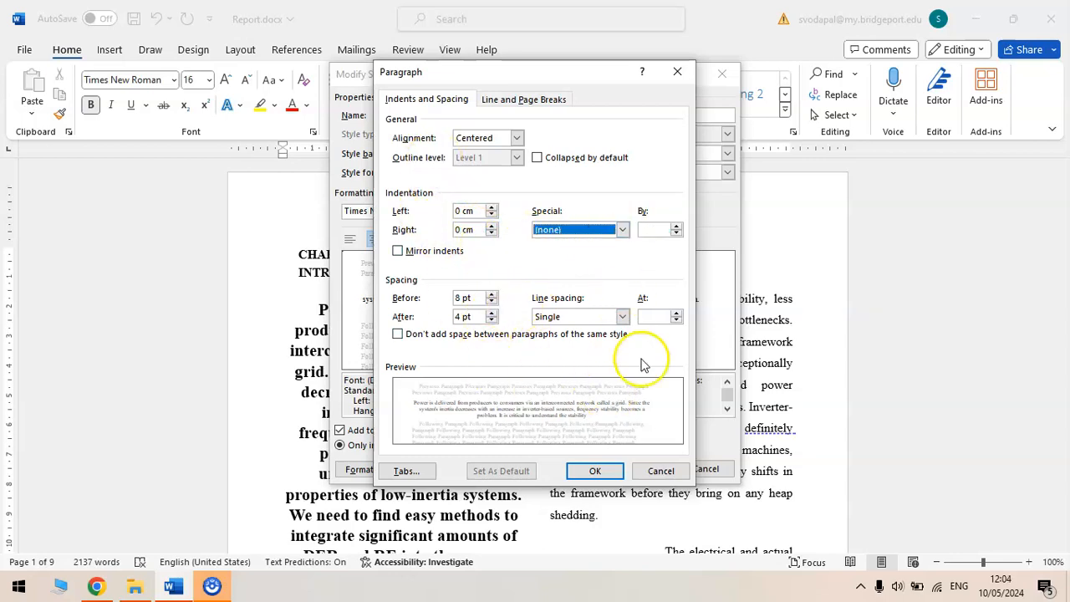
left_click(596, 468)
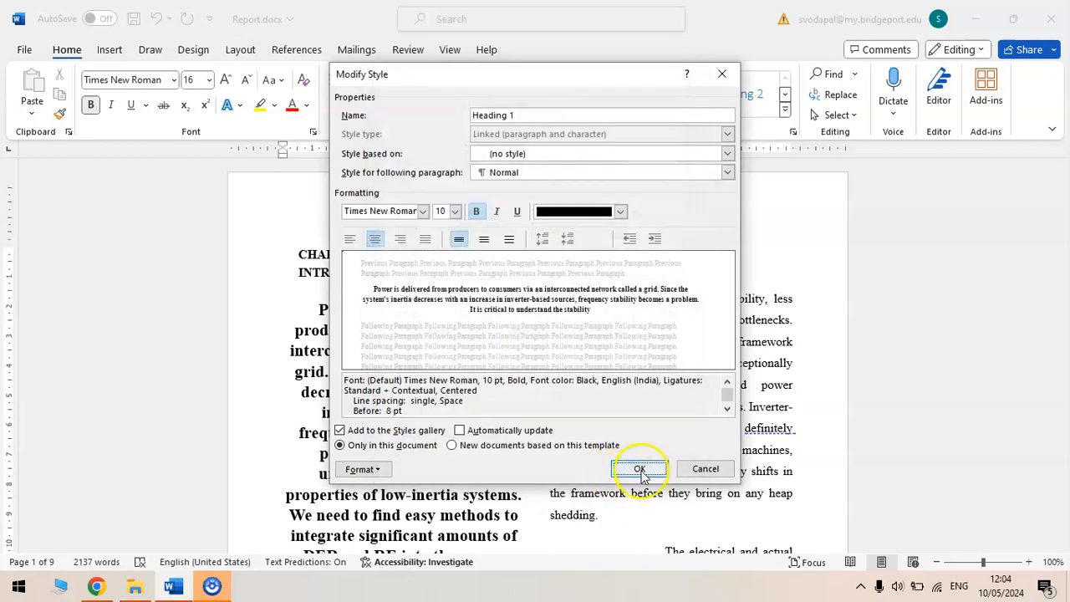
left_click(640, 469)
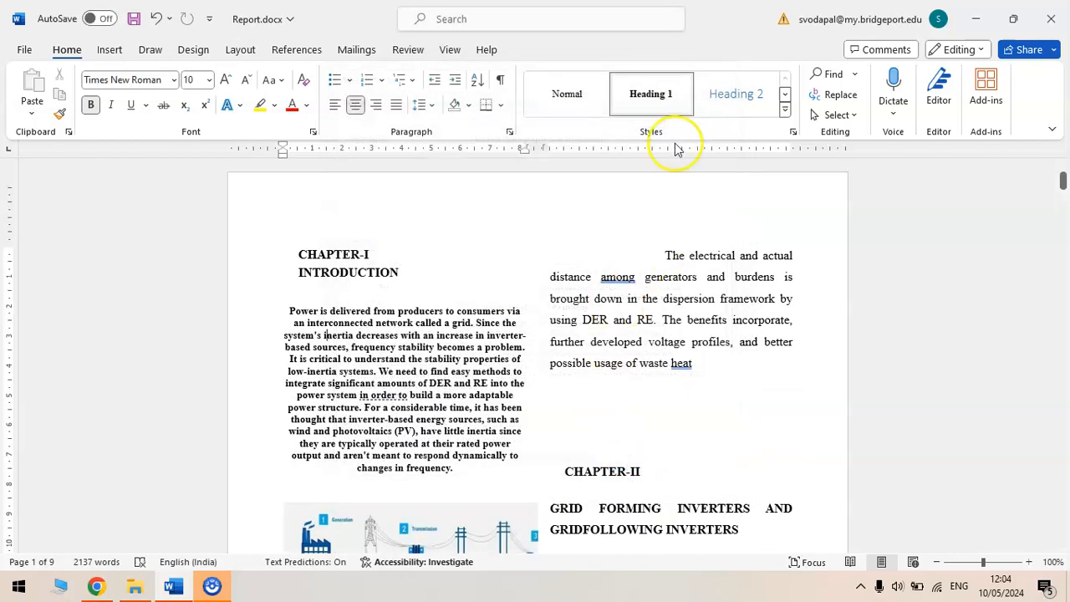
- Apply Heading 2 to the first introduction paragraph and modify the style's font to Times New Roman, 10 pt
left_click(750, 92)
right_click(752, 92)
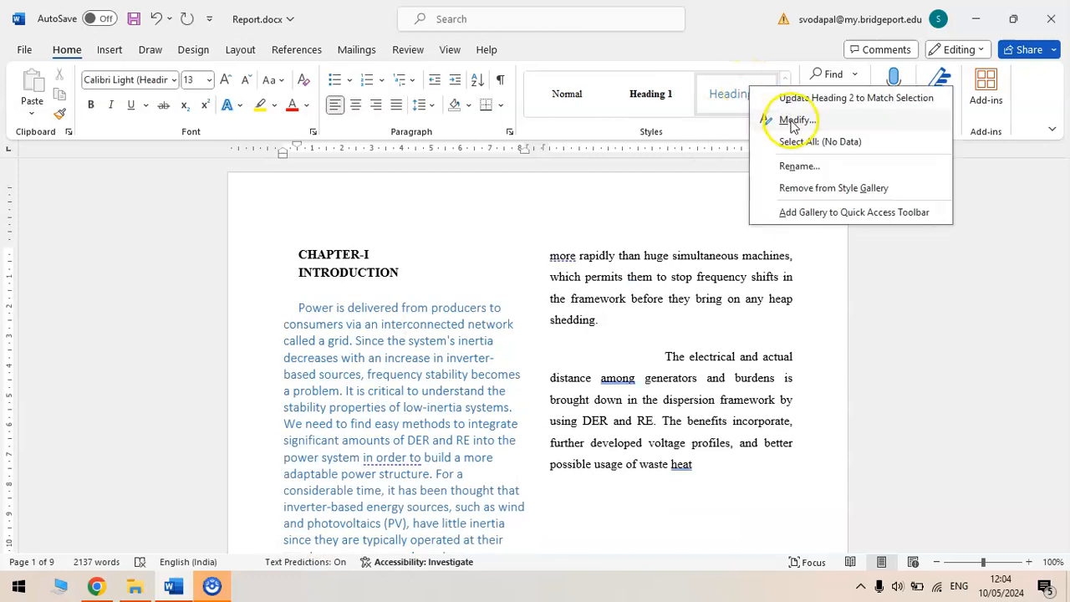
left_click(789, 118)
left_click(423, 210)
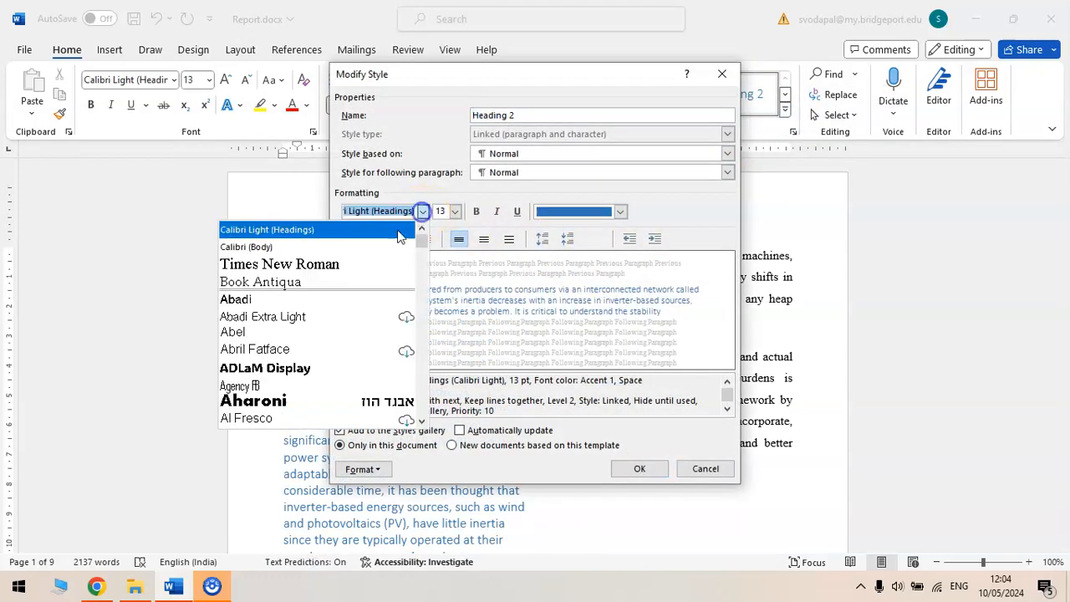
left_click(352, 260)
left_click(454, 211)
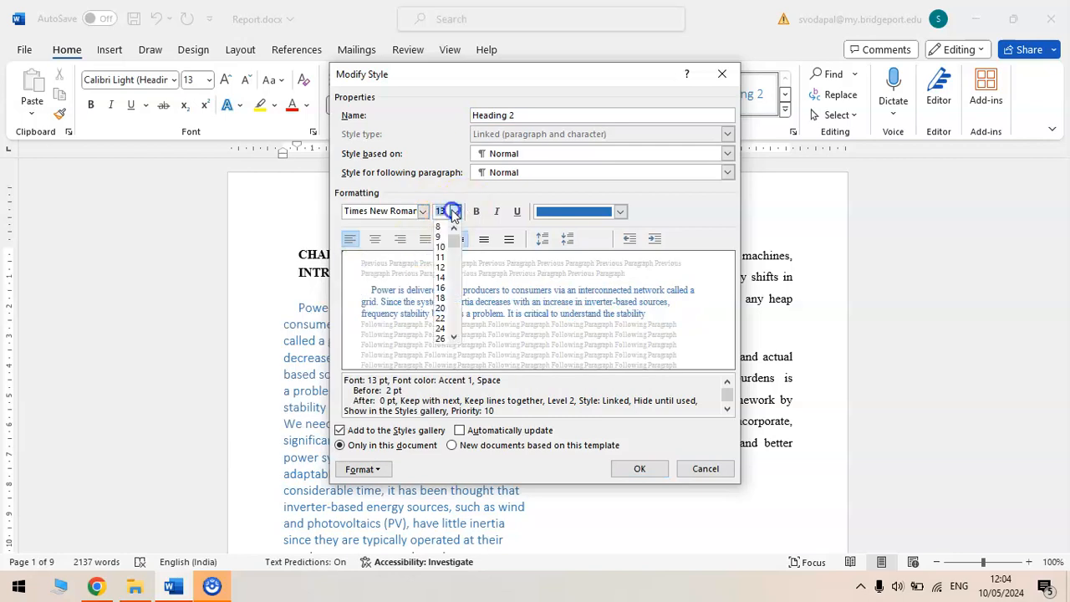
left_click(441, 248)
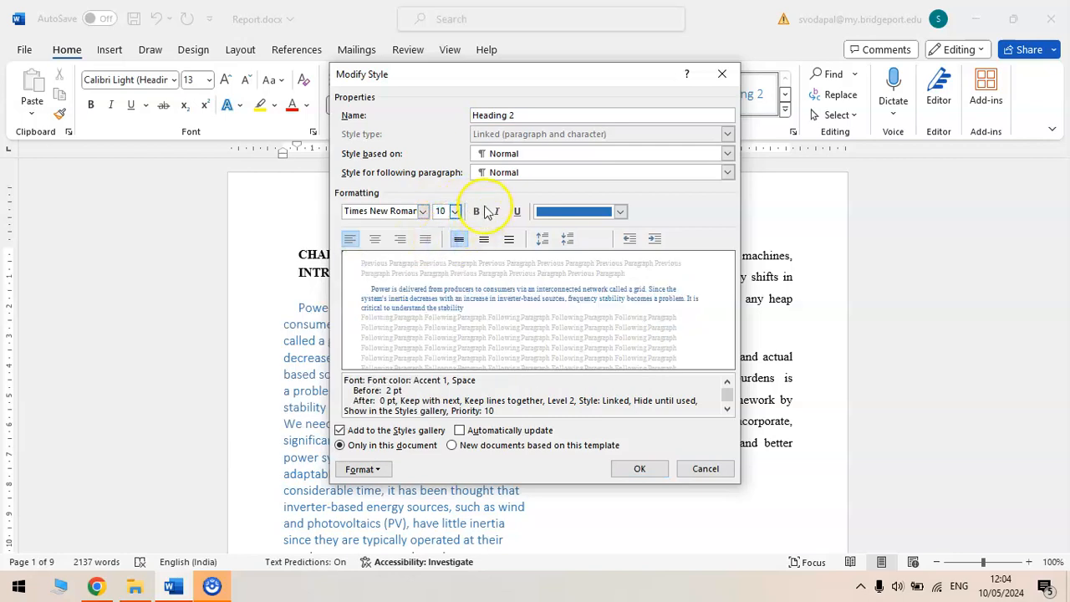
- Set the Heading 2 style's font color to Automatic and make it bold and italic
left_click(621, 213)
left_click(592, 230)
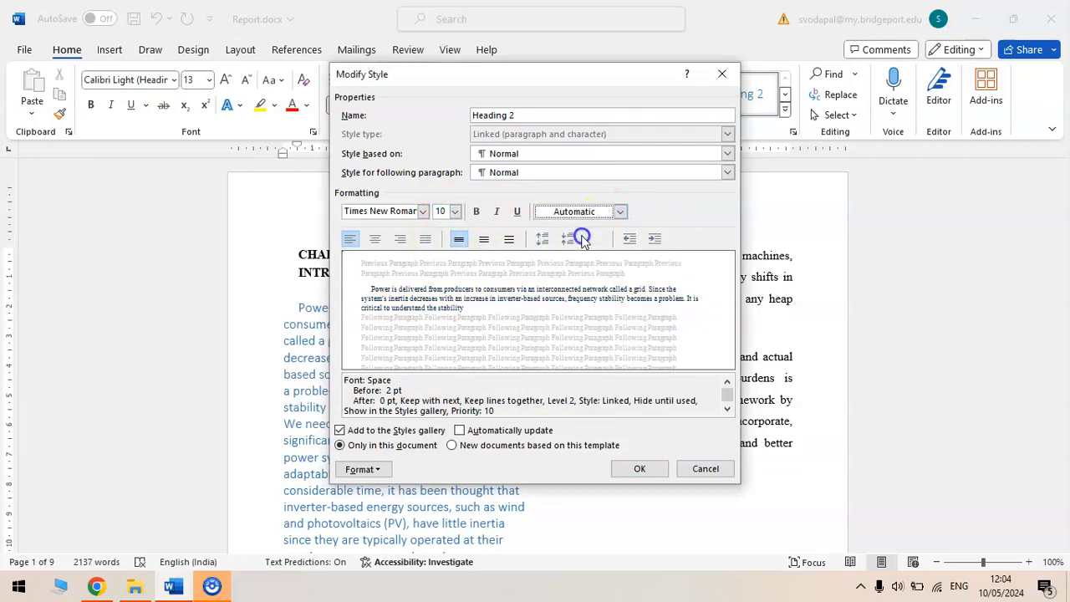
left_click(495, 213)
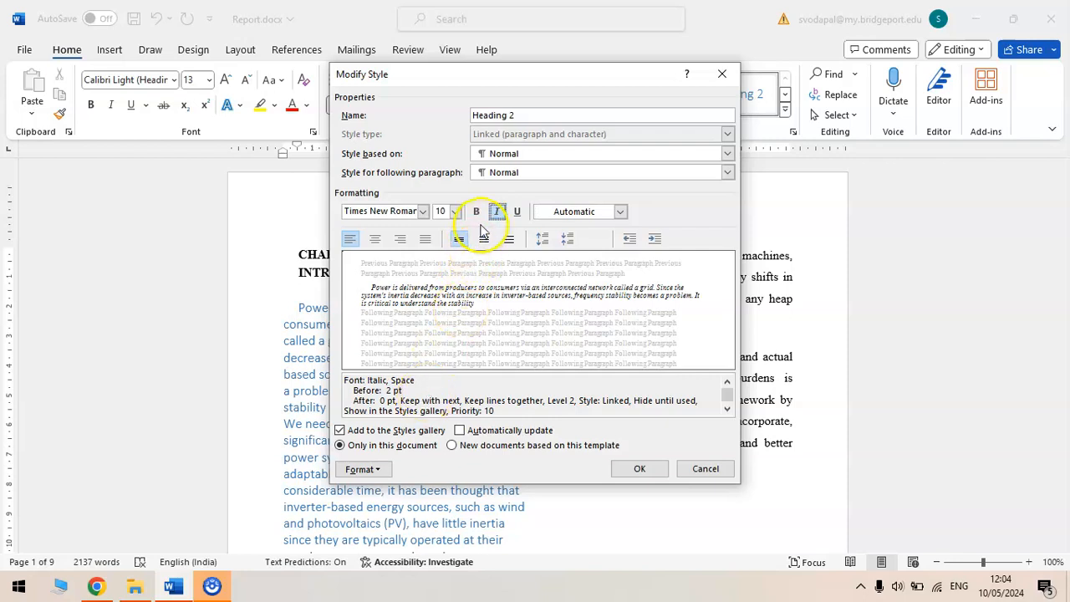
left_click(479, 212)
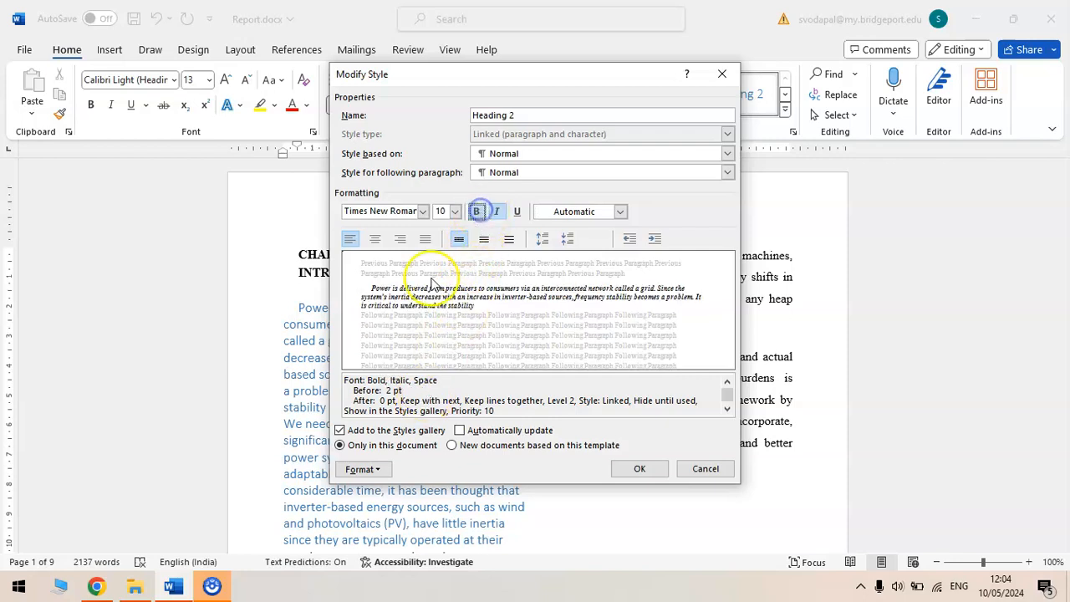
- Set the Heading 2 style's spacing to 6 pt before and 3 pt after with no special indent, and apply the style changes
left_click(381, 471)
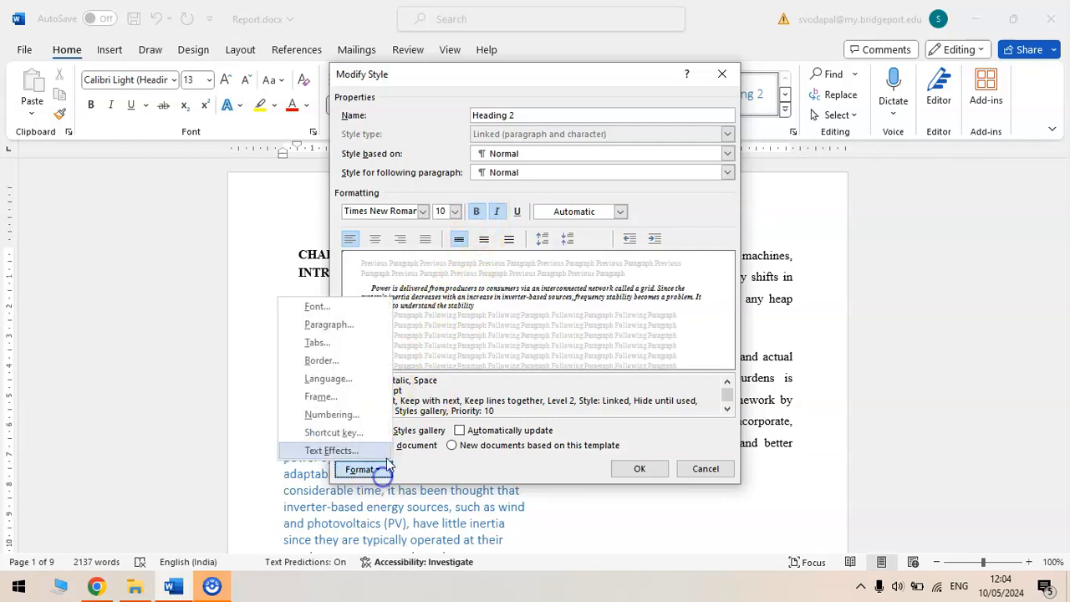
left_click(362, 326)
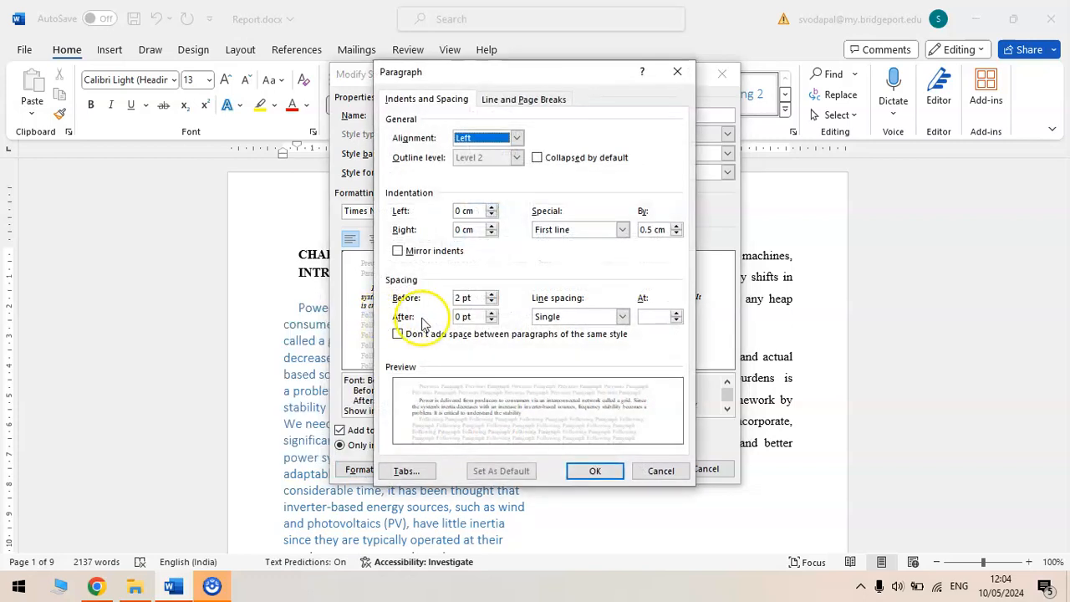
left_click_drag(460, 297, 444, 301)
type("6")
left_click(449, 316)
type("3")
left_click(622, 229)
left_click(576, 243)
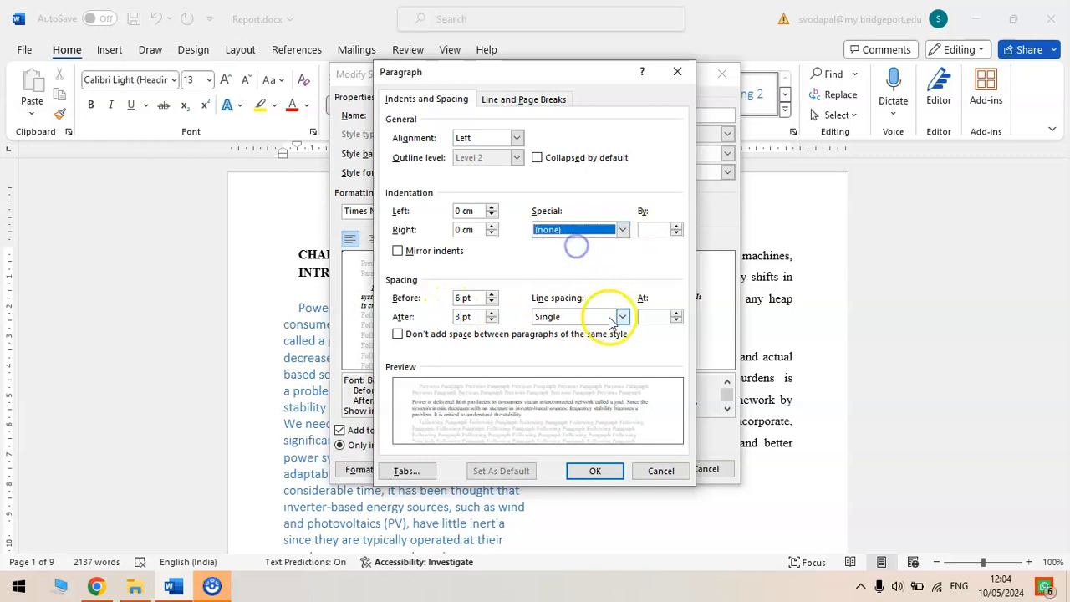
left_click(594, 471)
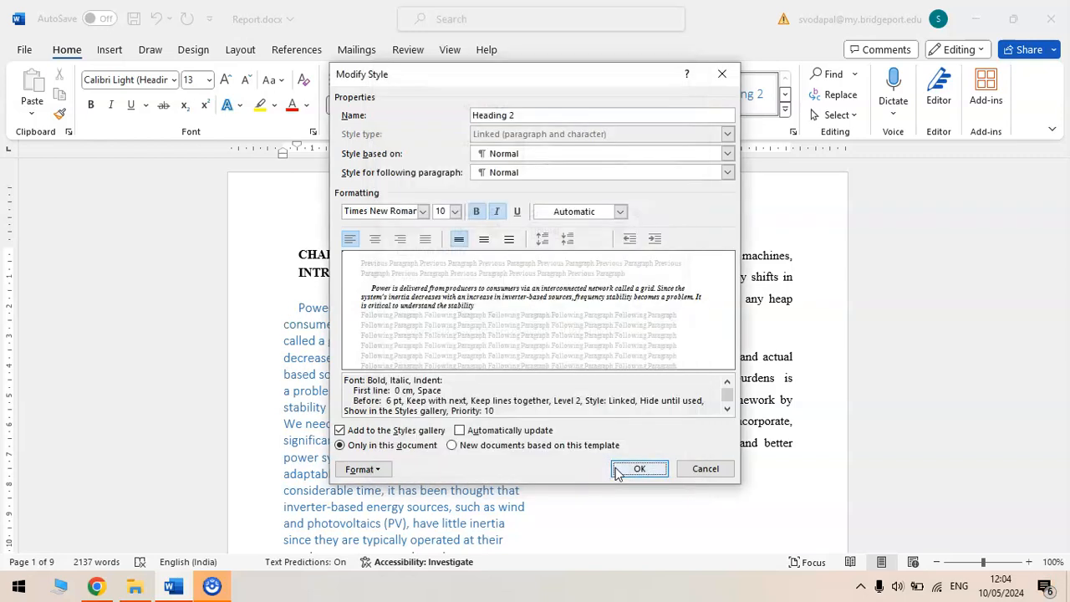
left_click(618, 471)
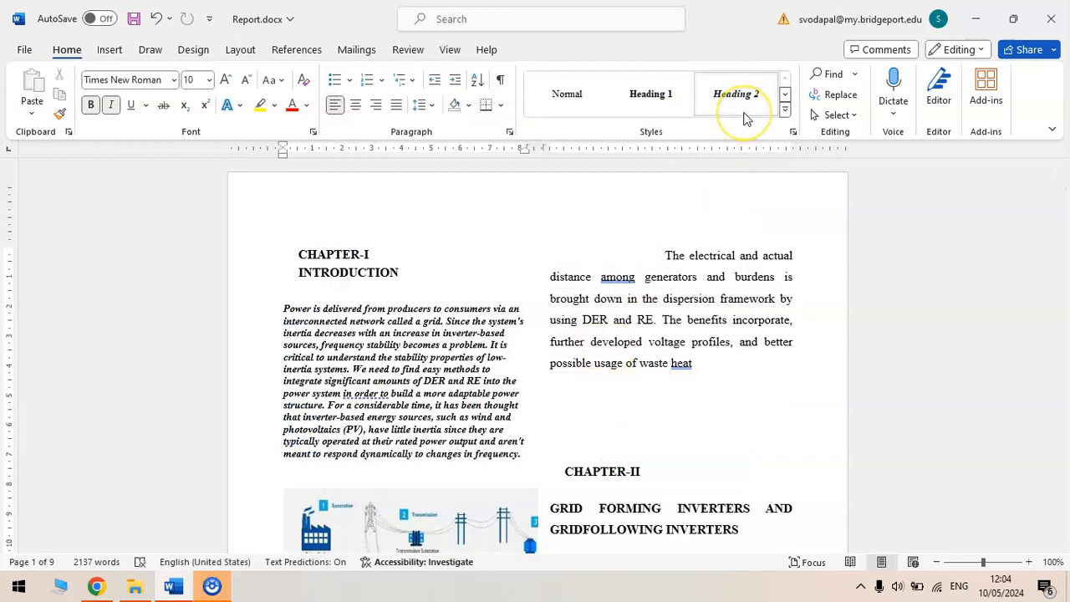
- Add I., II., III. Roman numeral numbering to the Heading 1 style and apply the change
right_click(661, 93)
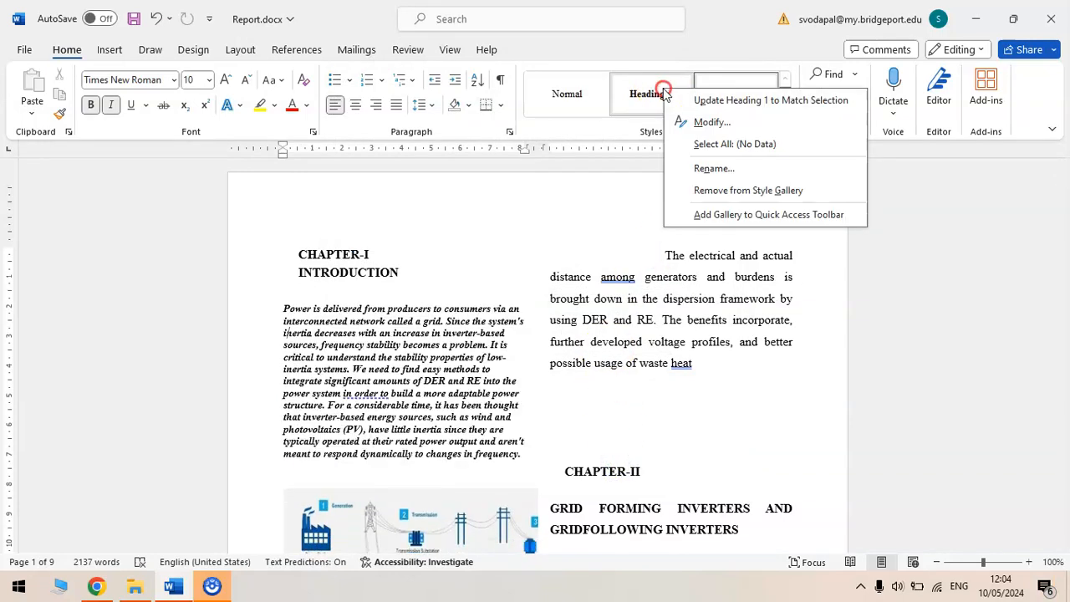
left_click(712, 123)
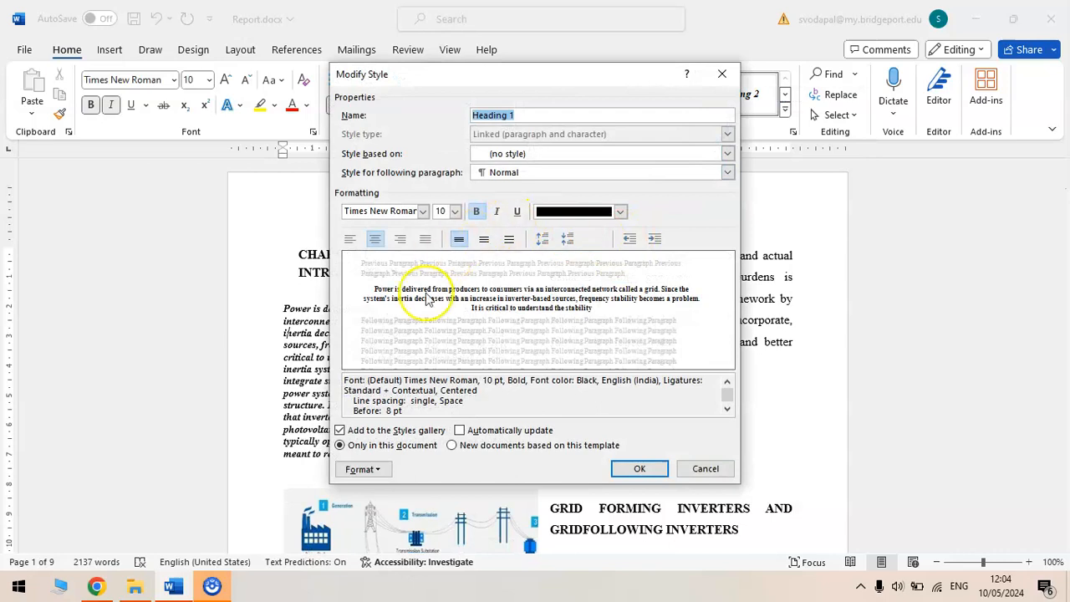
left_click(384, 476)
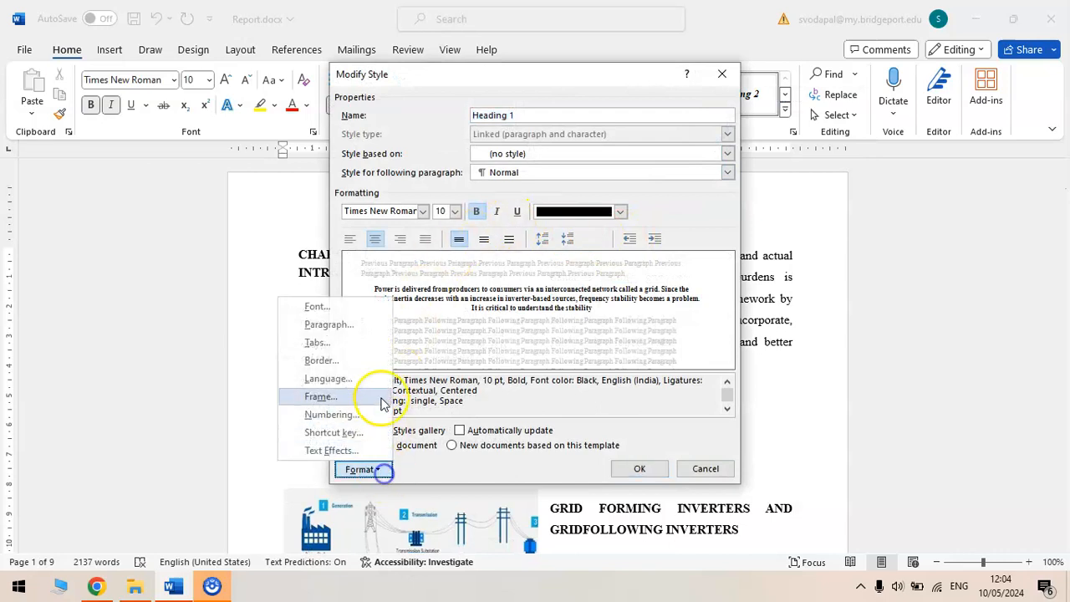
left_click(343, 416)
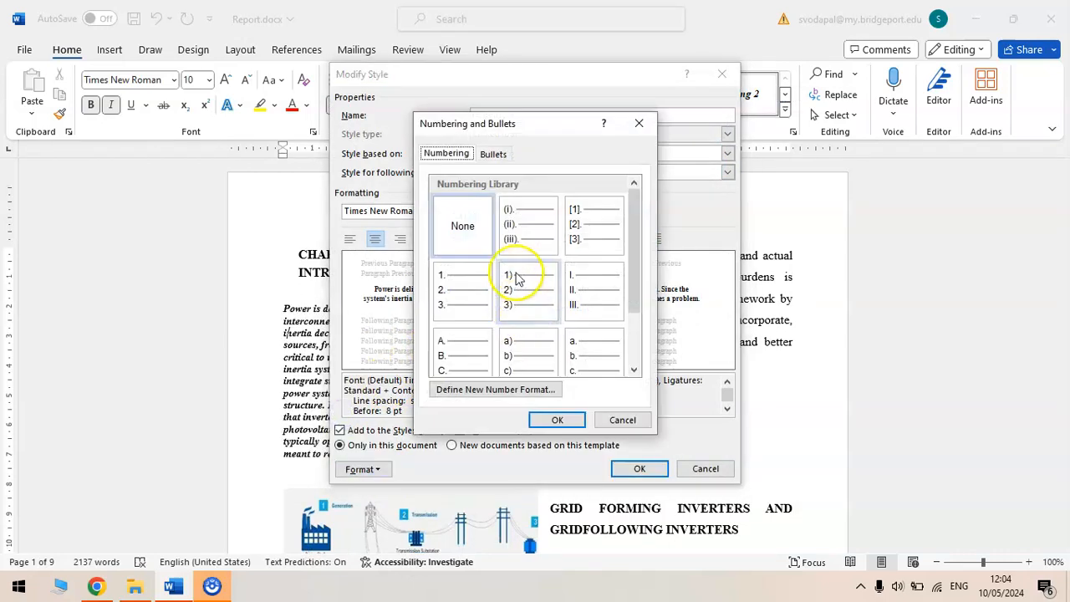
left_click(609, 294)
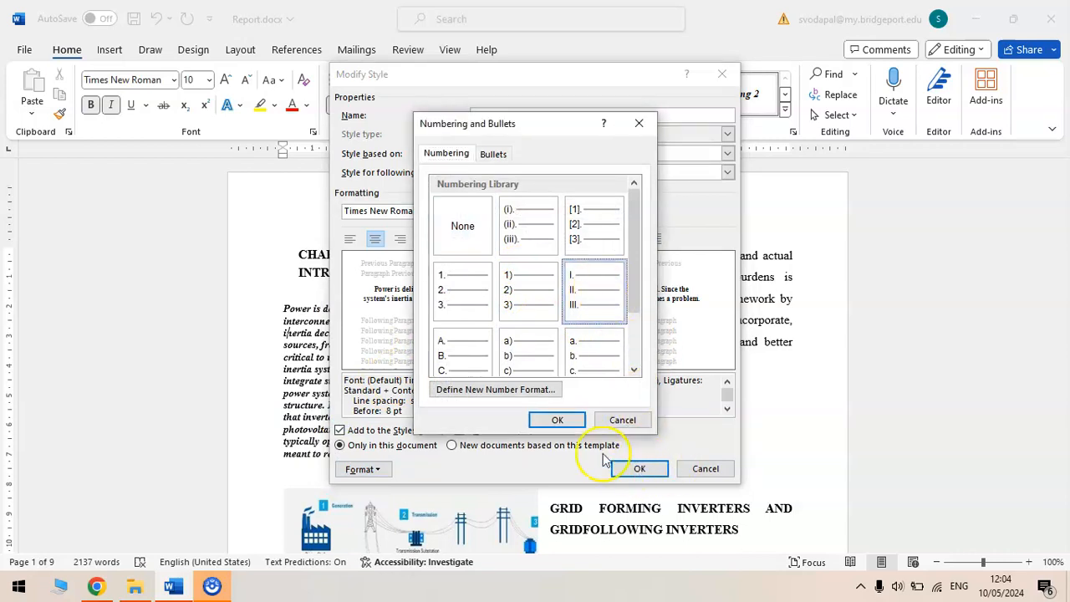
left_click(567, 418)
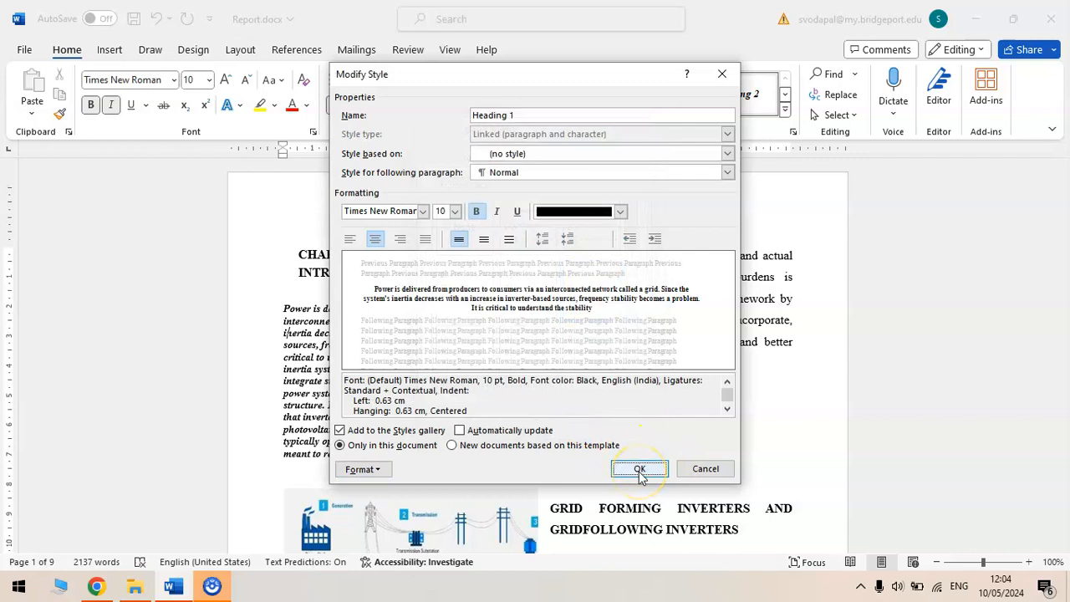
left_click(639, 469)
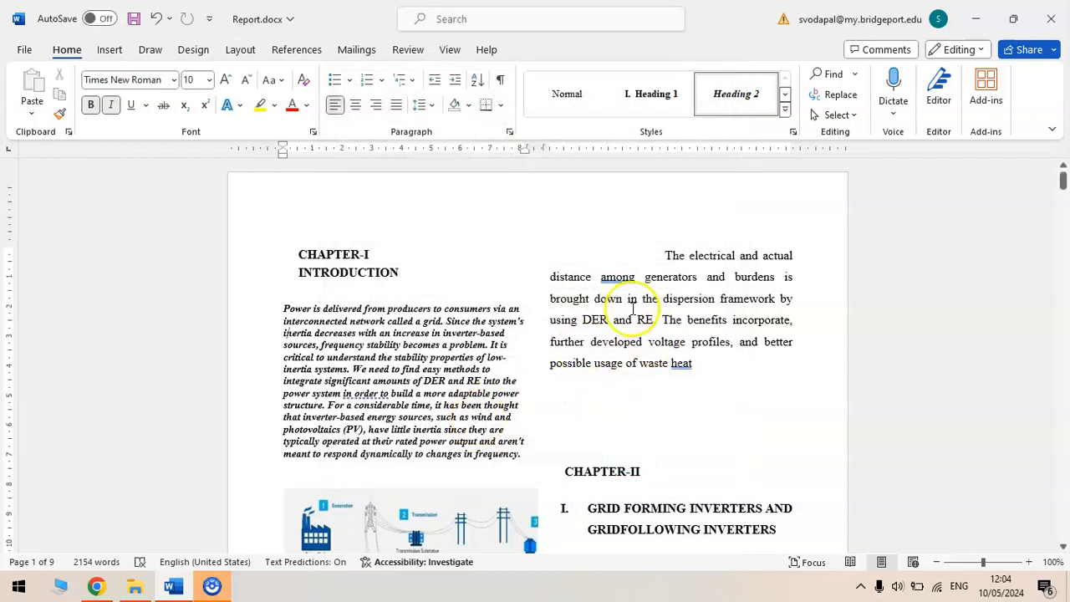
- Modify the Heading 3 style, renaming it "Figure titles" and setting its font color to Automatic
left_click(785, 109)
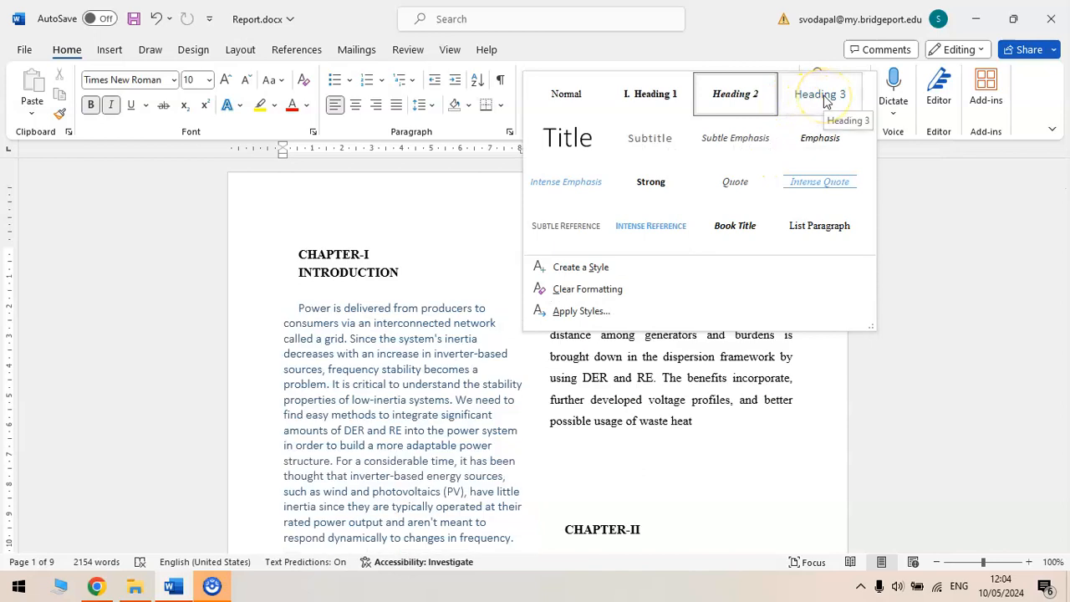
right_click(823, 99)
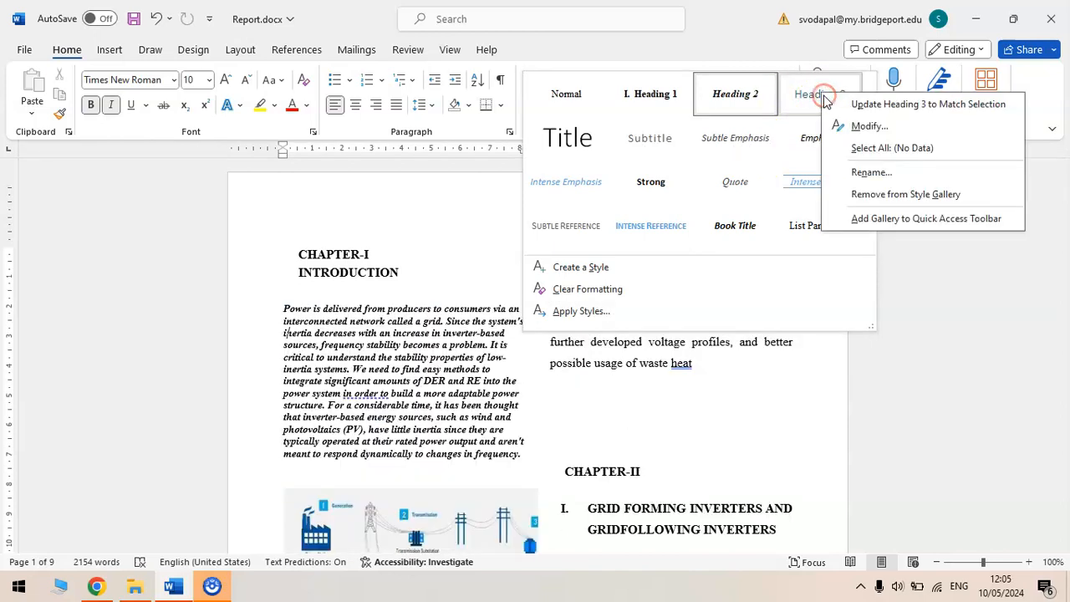
left_click(857, 125)
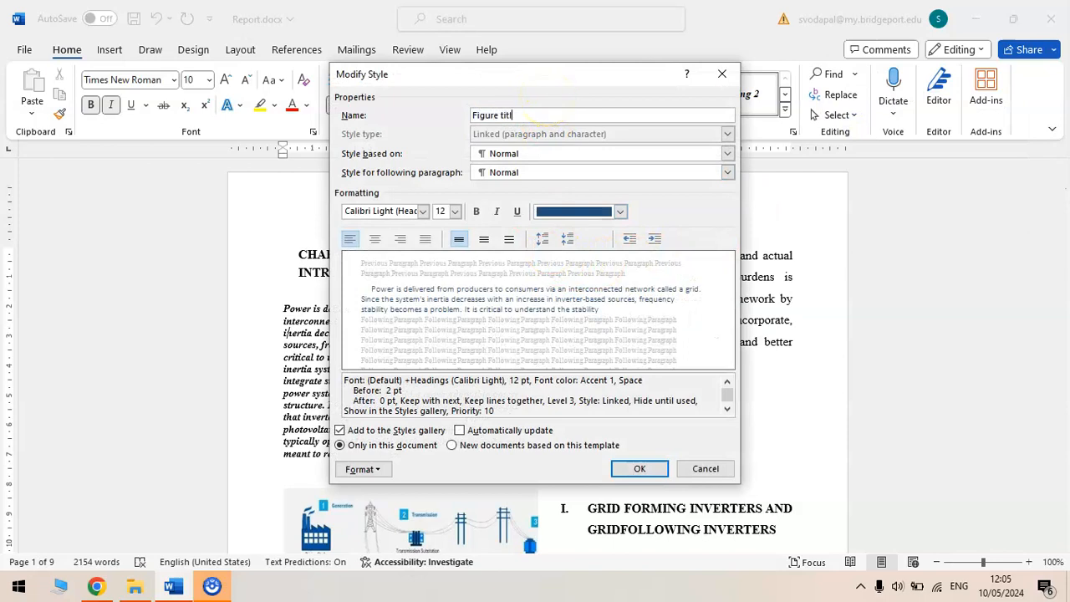
left_click(620, 211)
left_click(590, 229)
- Set the Figure titles style's font to Times New Roman, 10 pt, italic
left_click(423, 212)
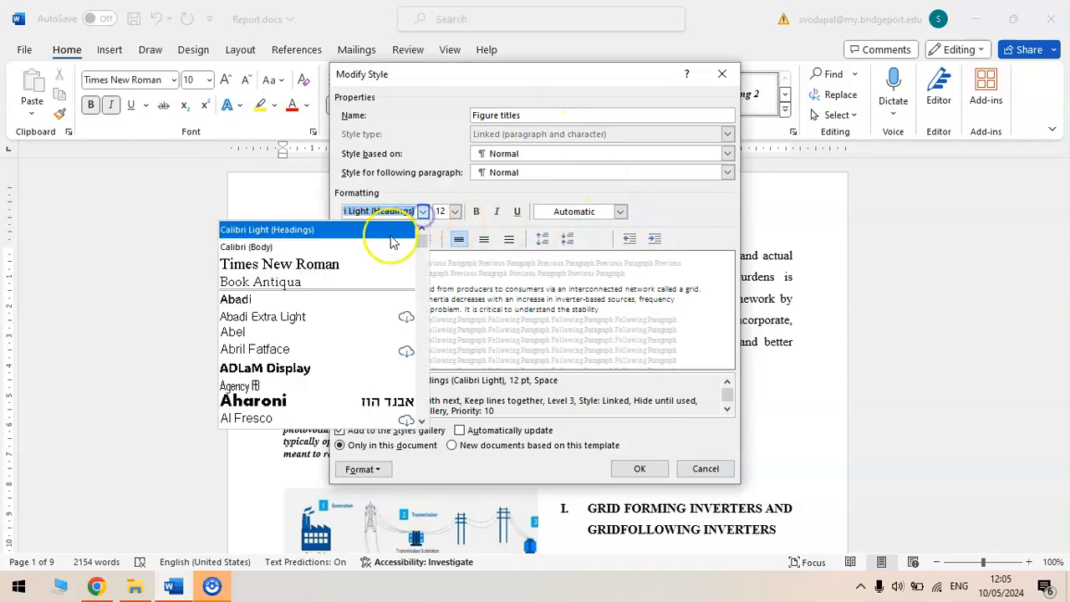
left_click(375, 264)
left_click(454, 212)
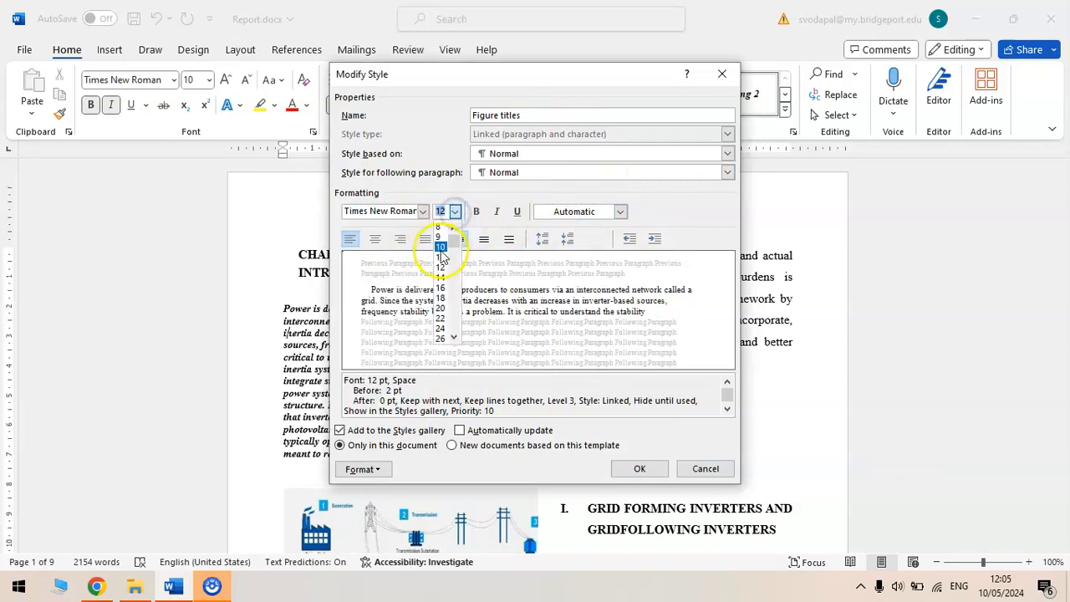
left_click(441, 248)
left_click(496, 213)
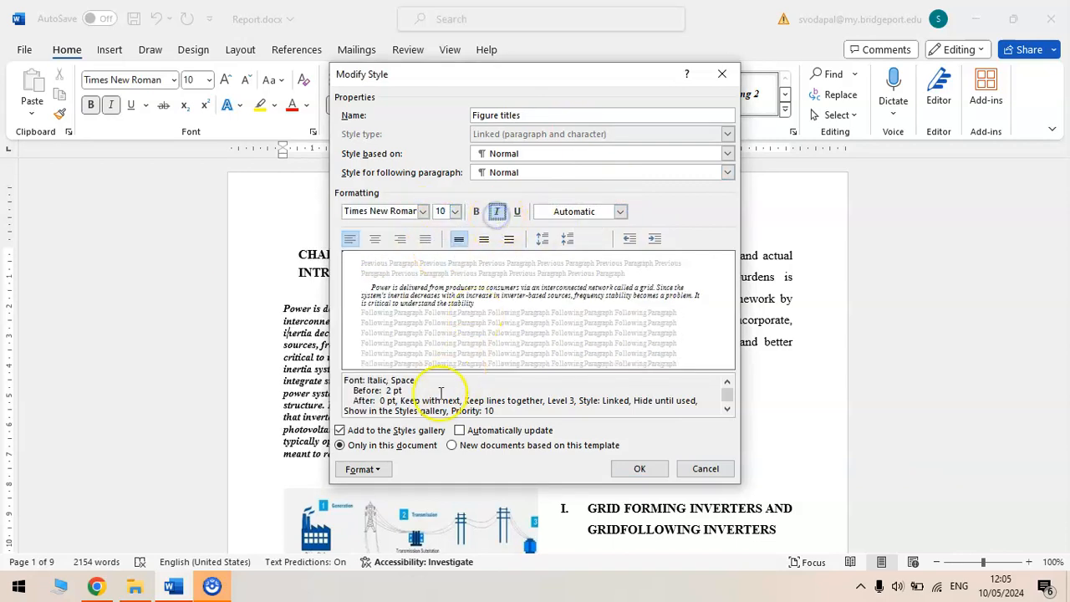
- Give the Figure titles style 0 pt spacing before, 3 pt after, no special indent and centered alignment
left_click(364, 468)
left_click(356, 330)
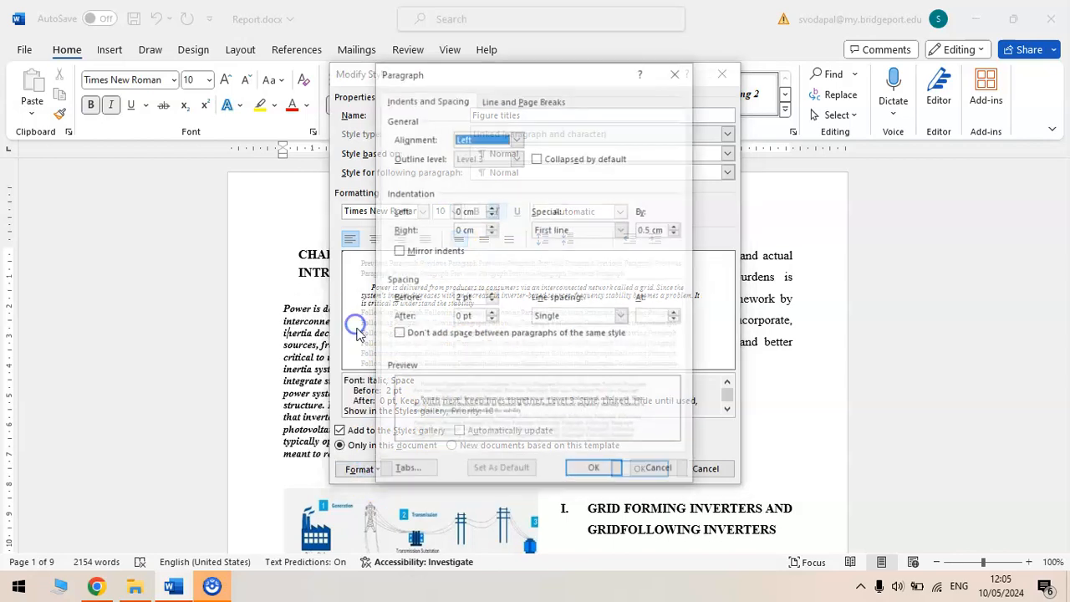
left_click(459, 298)
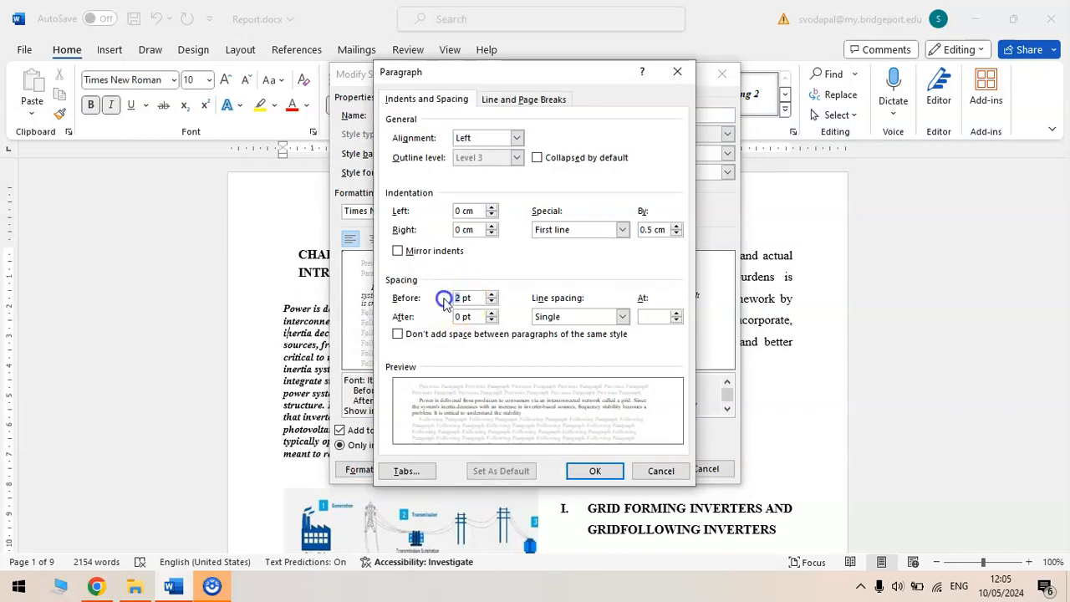
left_click(492, 314)
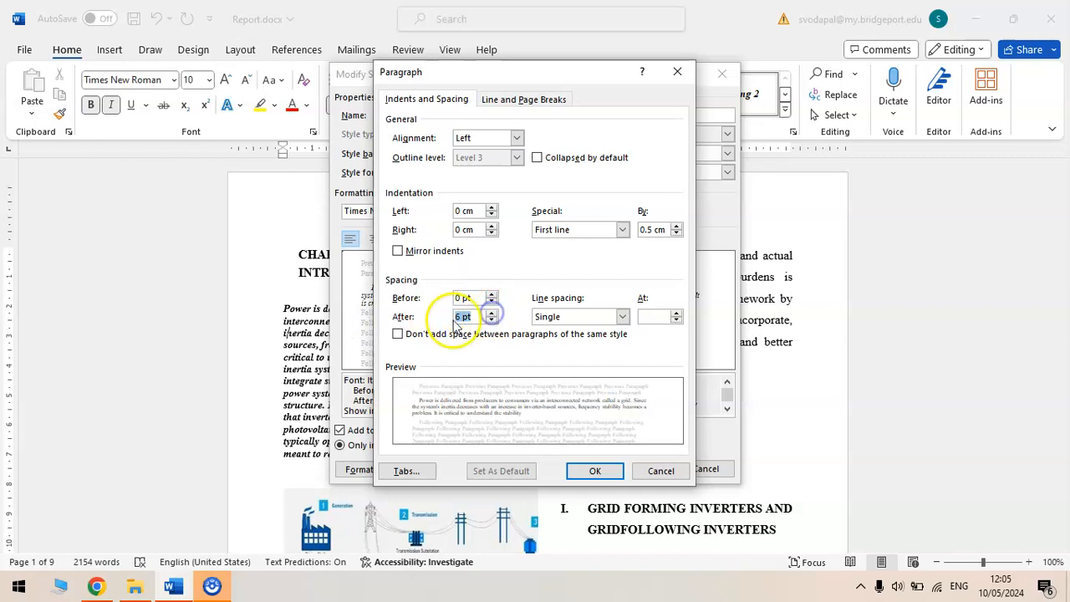
type("3")
left_click(620, 229)
left_click(583, 243)
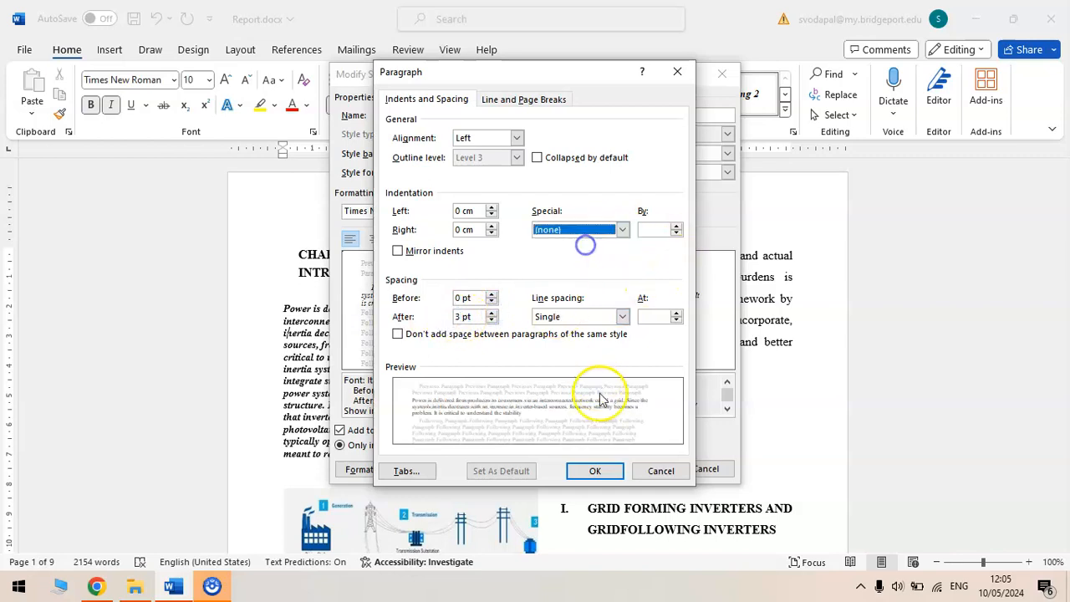
left_click(594, 471)
left_click(375, 239)
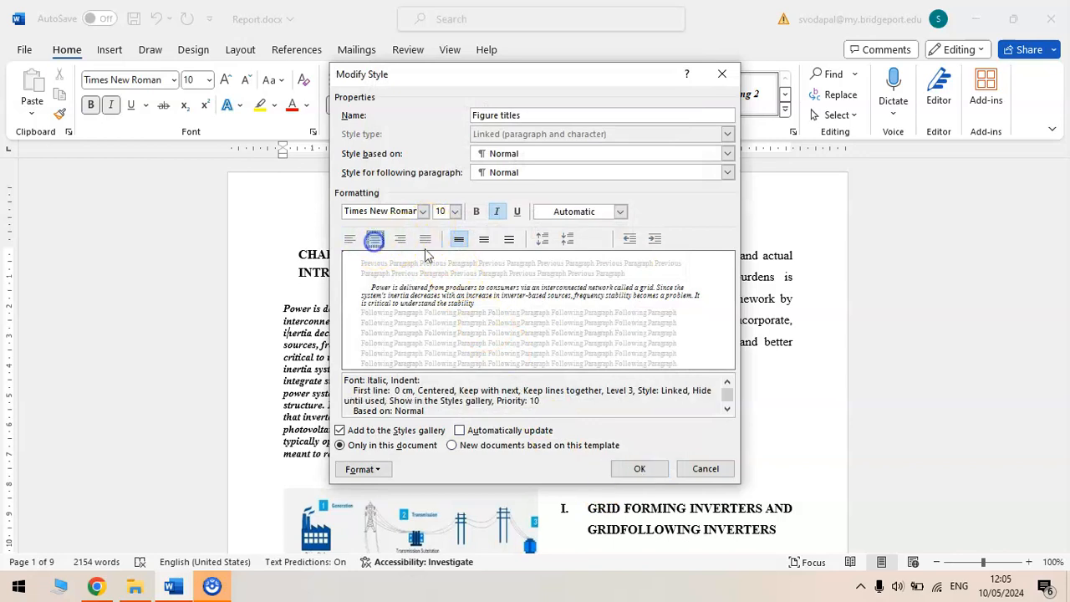
- Define a 1, 2, 3 number format prefixed with "Fig." for the Figure titles style and apply the style changes
left_click(380, 469)
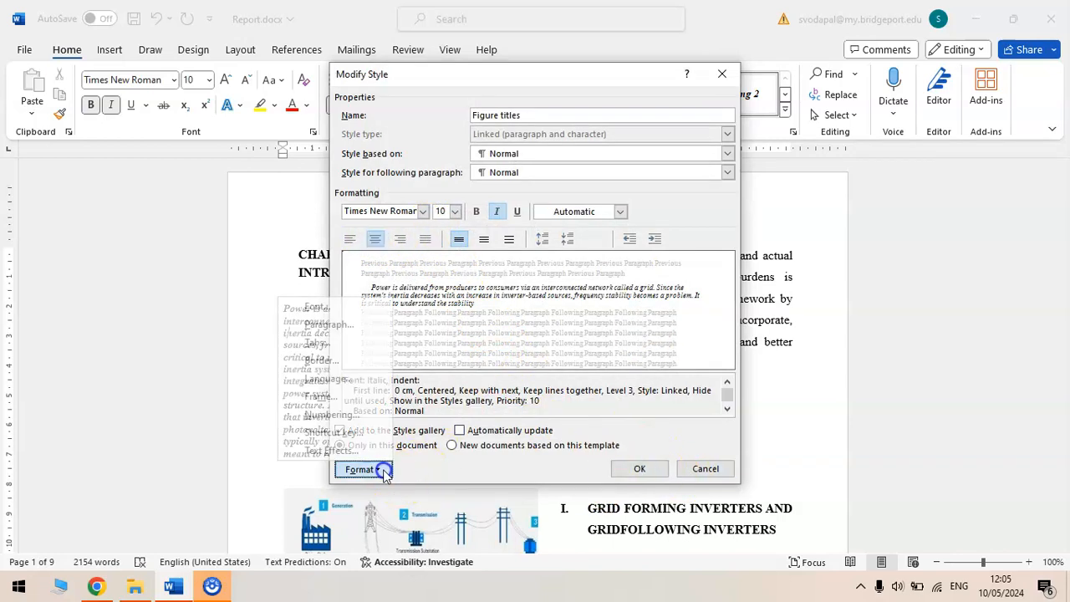
left_click(342, 414)
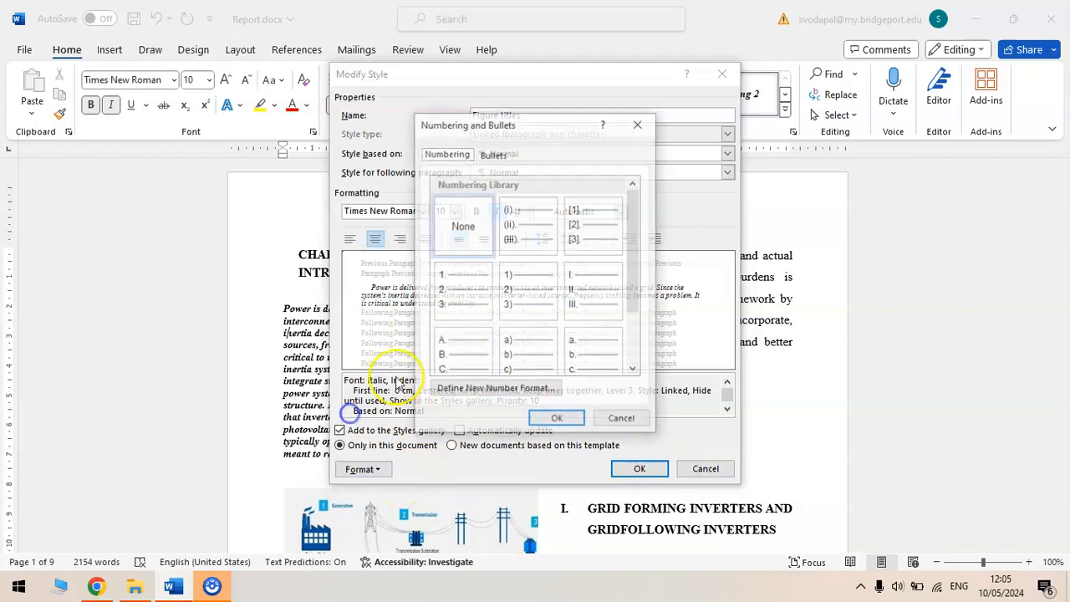
scroll(551, 325, "down", 2)
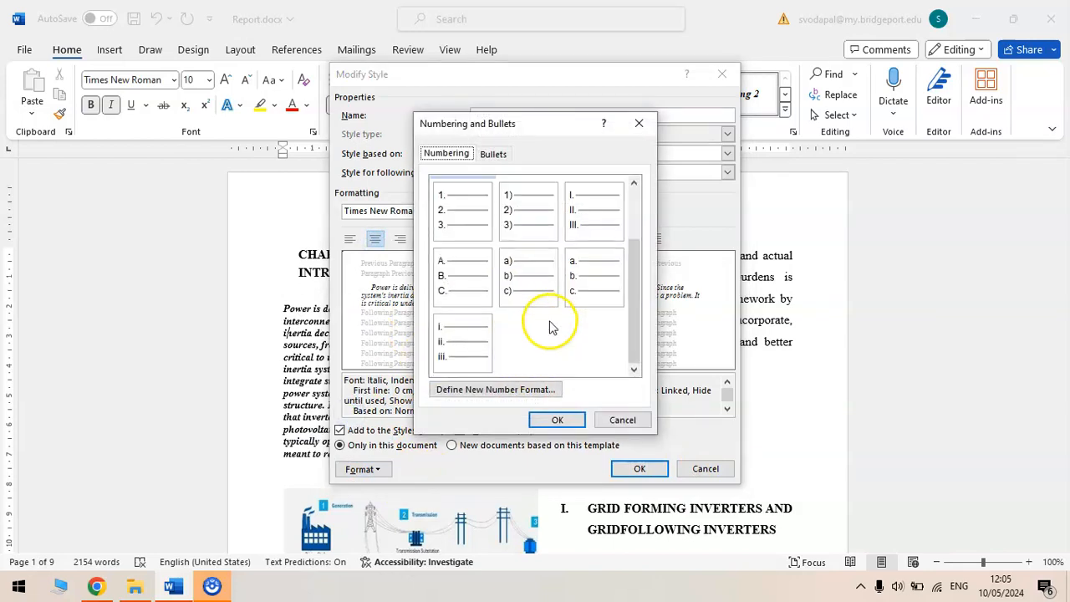
left_click(518, 388)
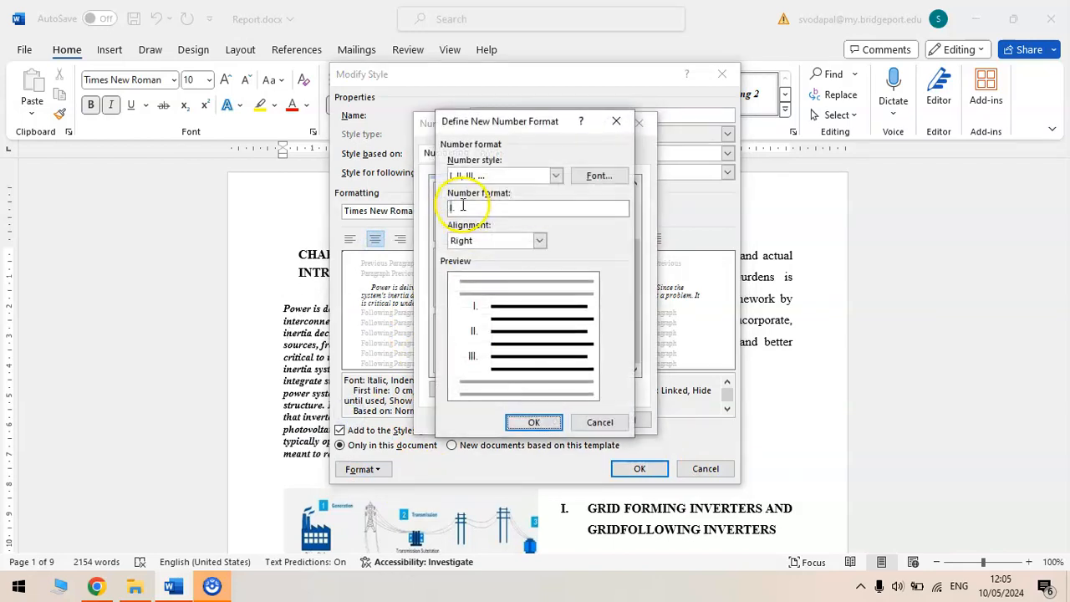
left_click(556, 176)
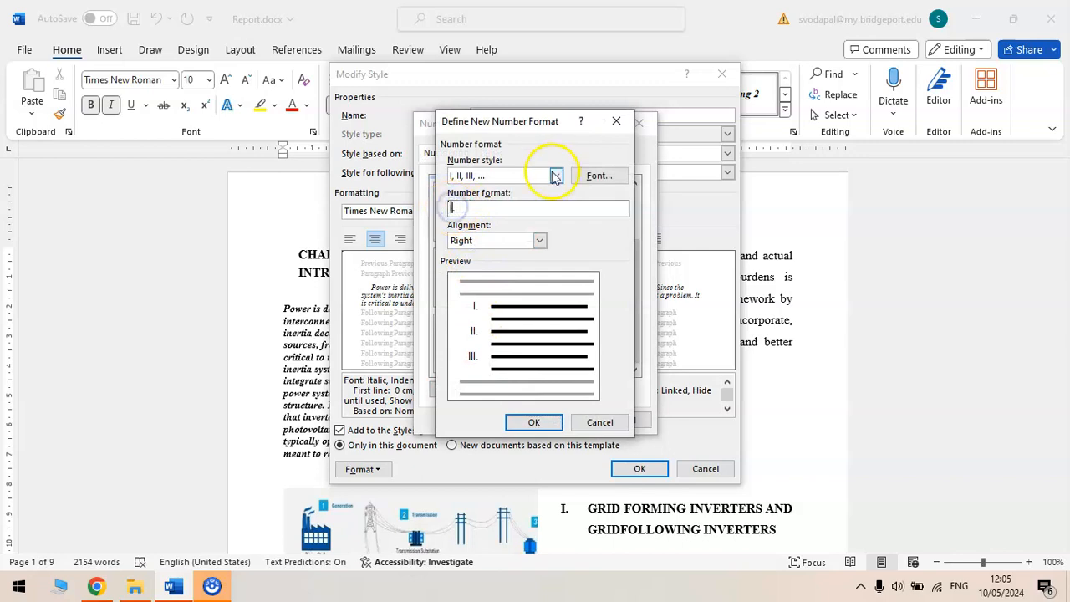
left_click(456, 210)
left_click(450, 210)
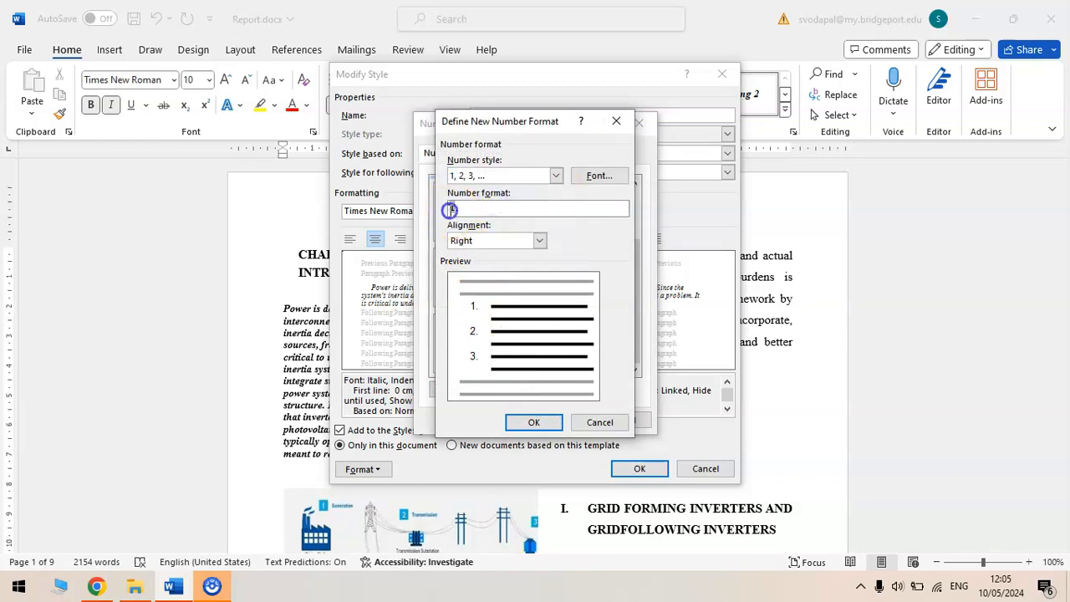
type("Fig.")
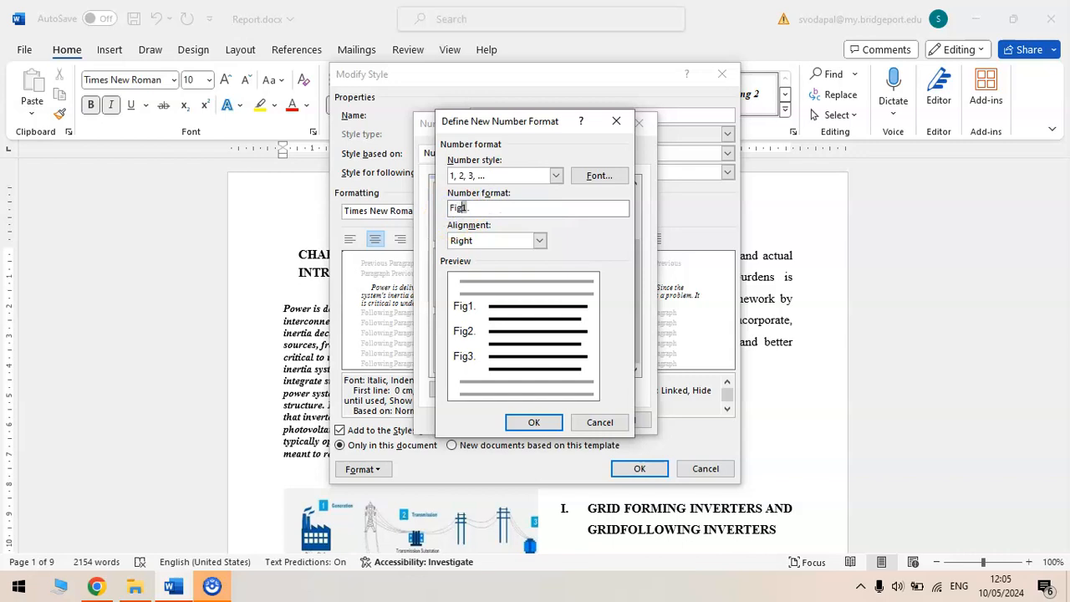
left_click(538, 422)
left_click(557, 420)
left_click(631, 469)
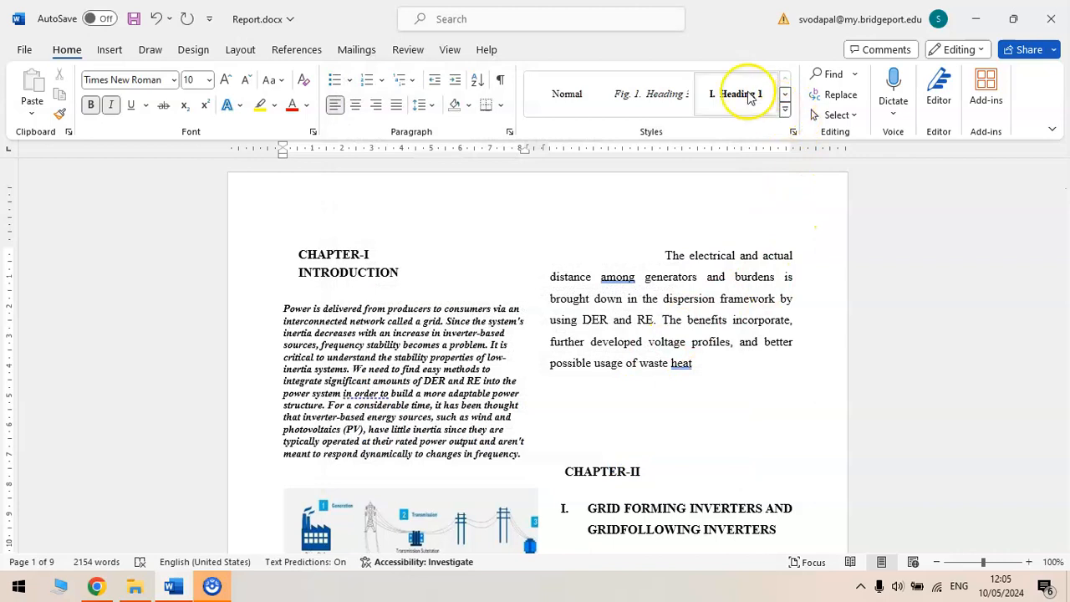
- Try making the Heading 1 style italic without bold, and undo the change
right_click(748, 98)
left_click(786, 126)
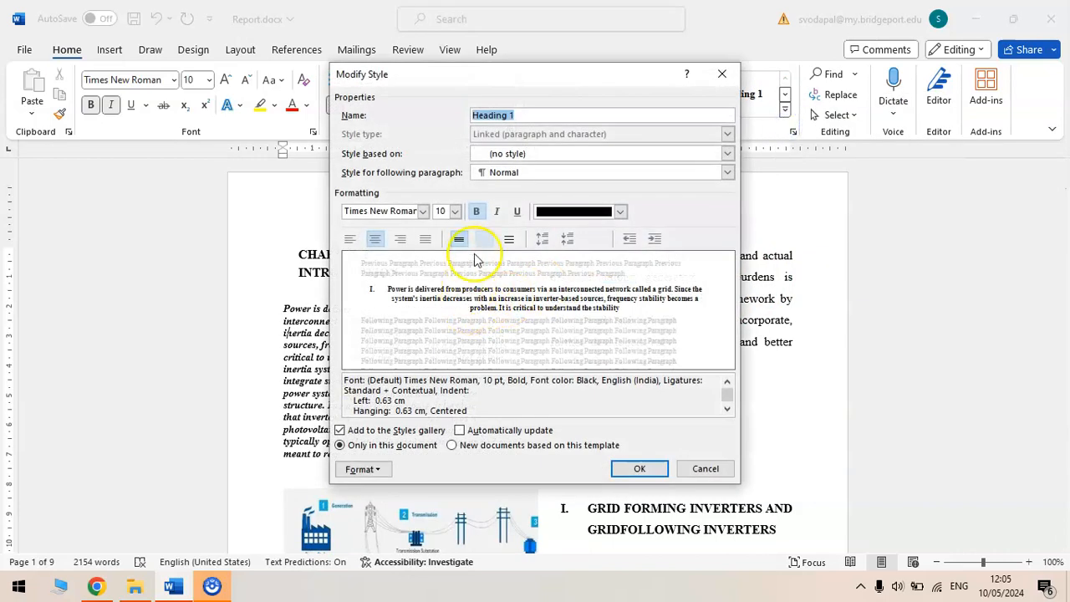
left_click(479, 214)
left_click(496, 212)
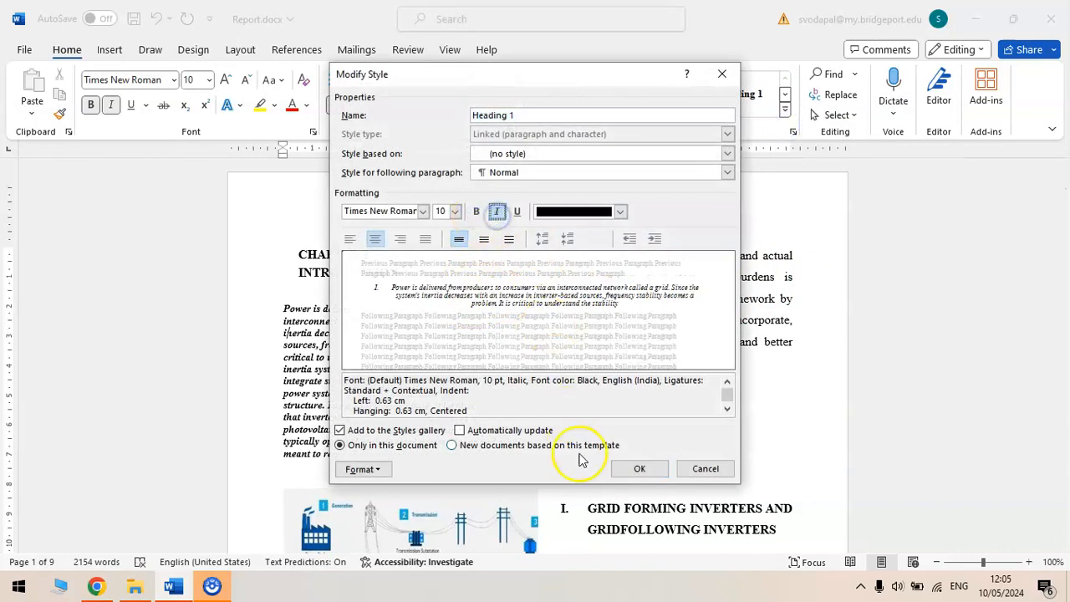
left_click(639, 469)
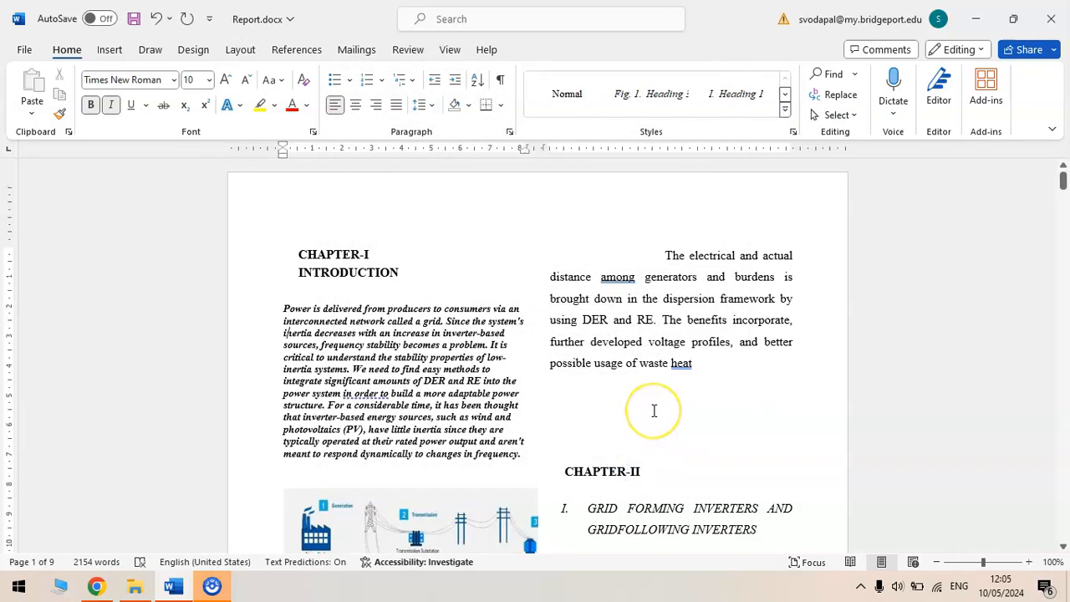
key("ctrl+z")
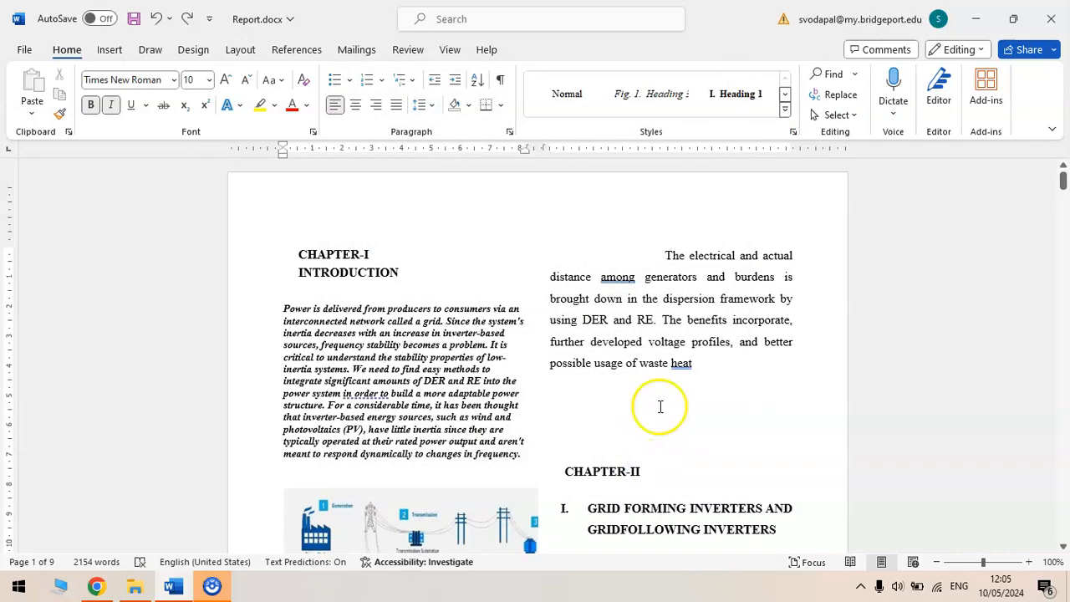
left_click(774, 255)
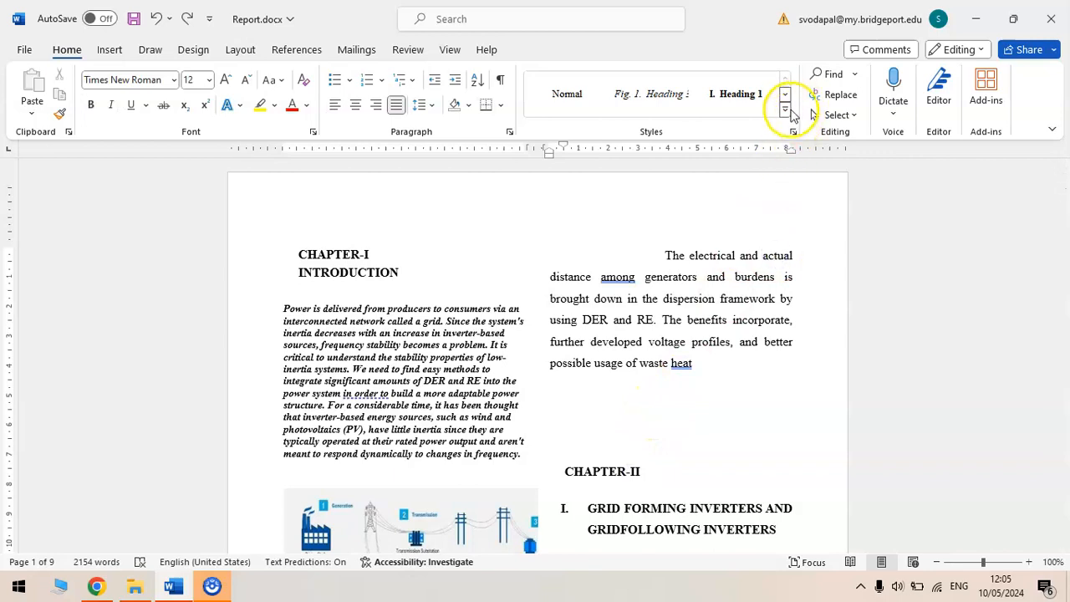
left_click(784, 111)
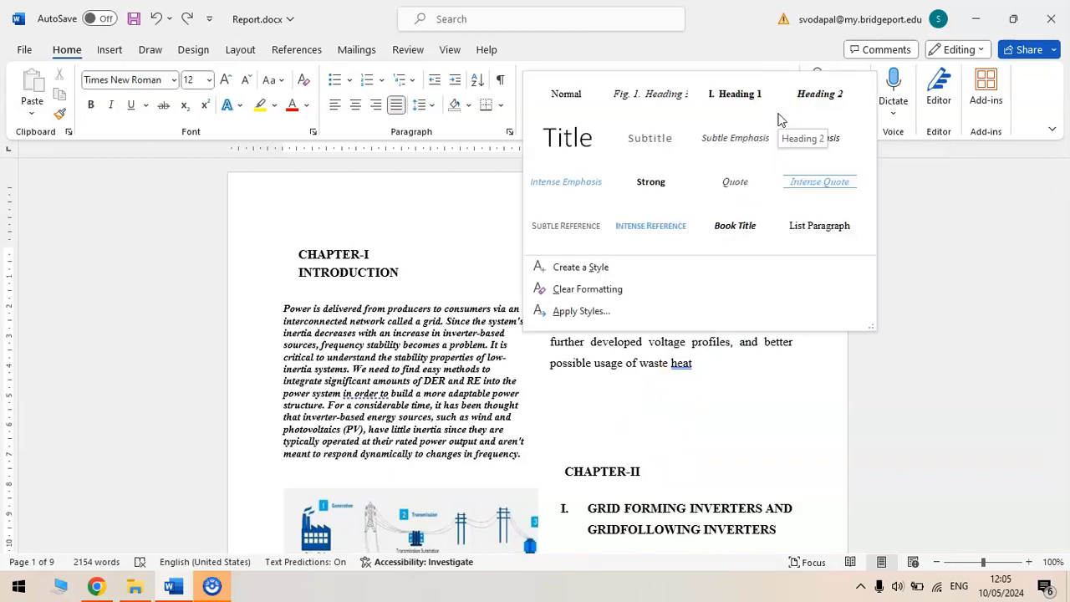
left_click(412, 364)
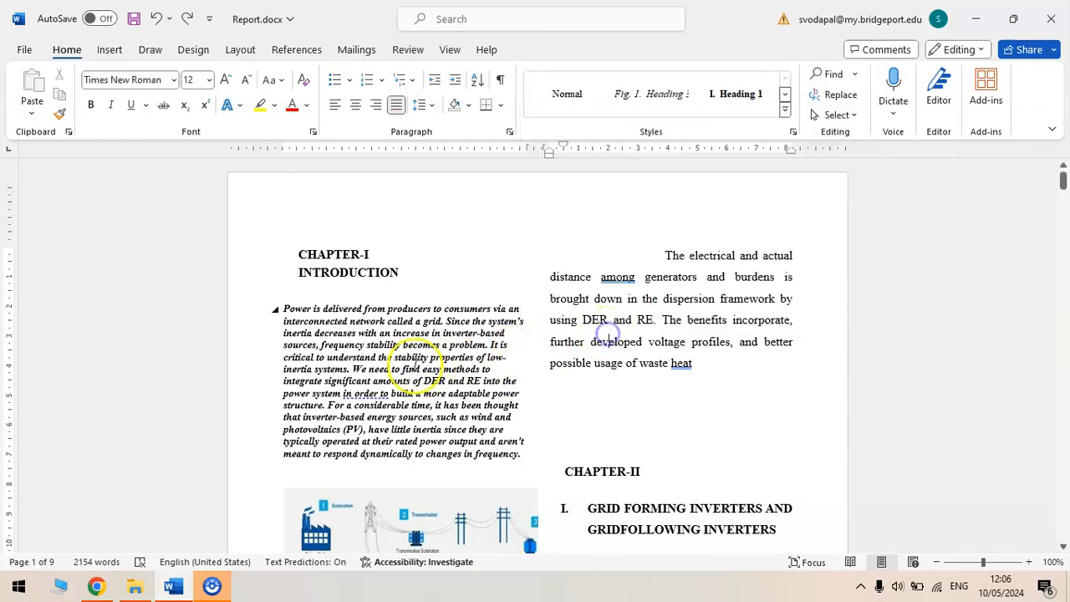
scroll(415, 365, "down", 3)
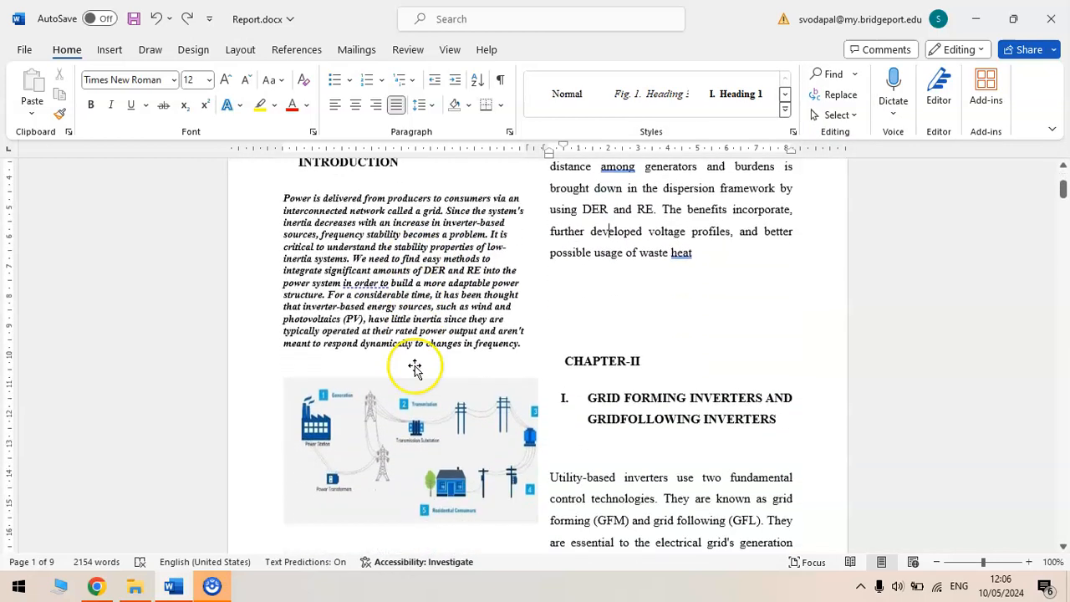
scroll(415, 365, "up", 3)
- Delete the CHAPTER-I line above the INTRODUCTION heading
left_click(382, 259)
left_click_drag(373, 254, 277, 253)
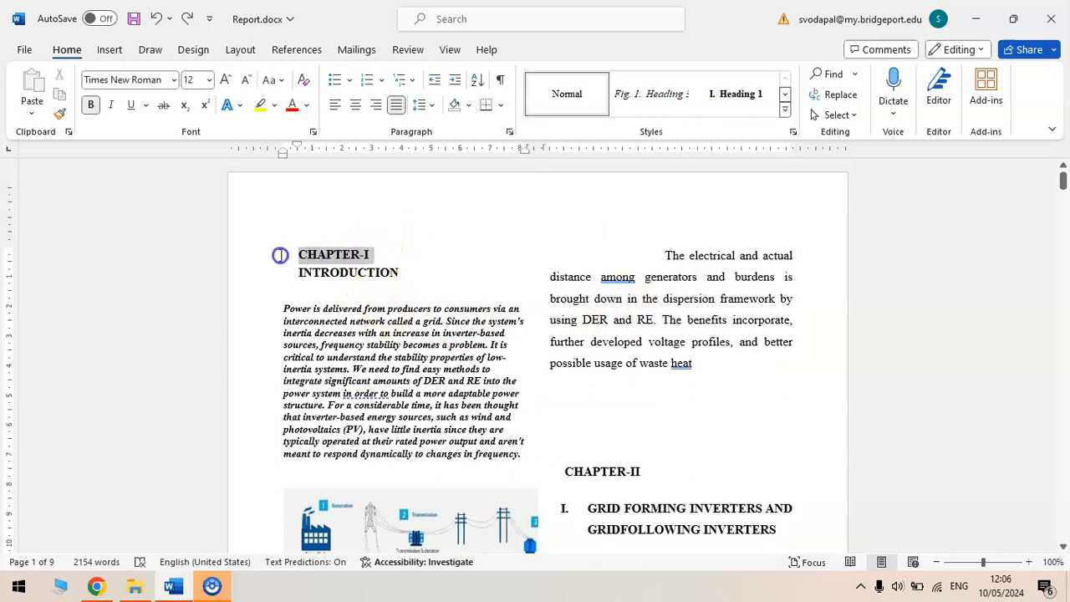
left_click(673, 302)
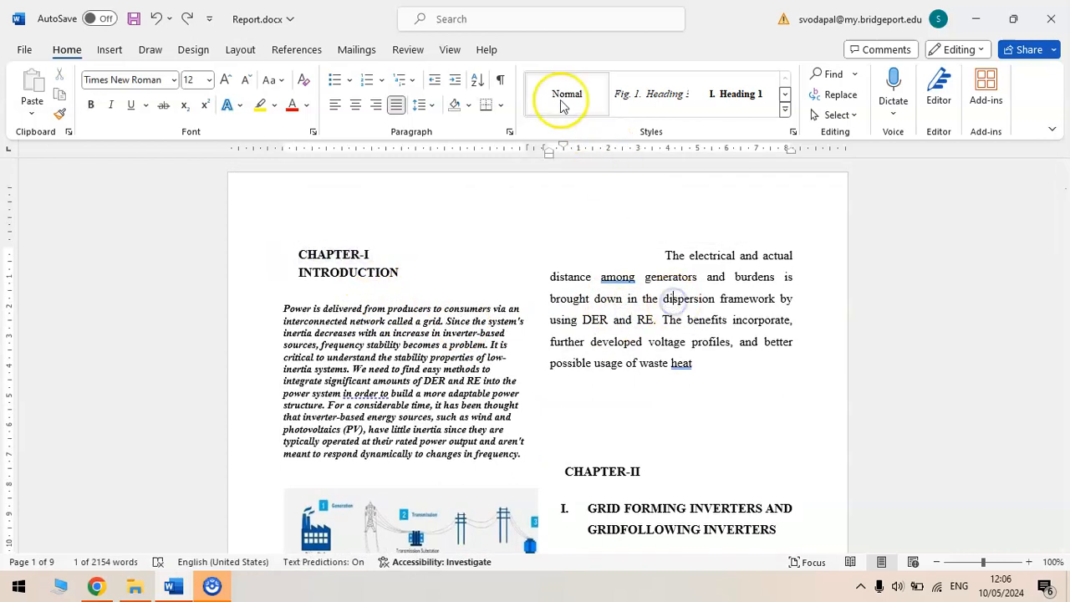
left_click(365, 255)
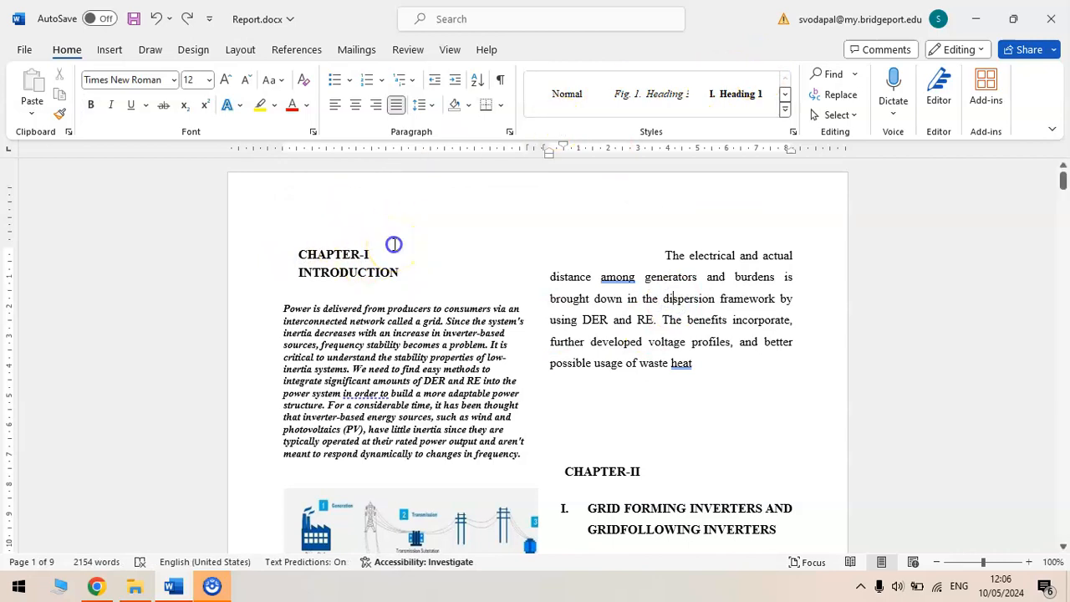
key("Delete")
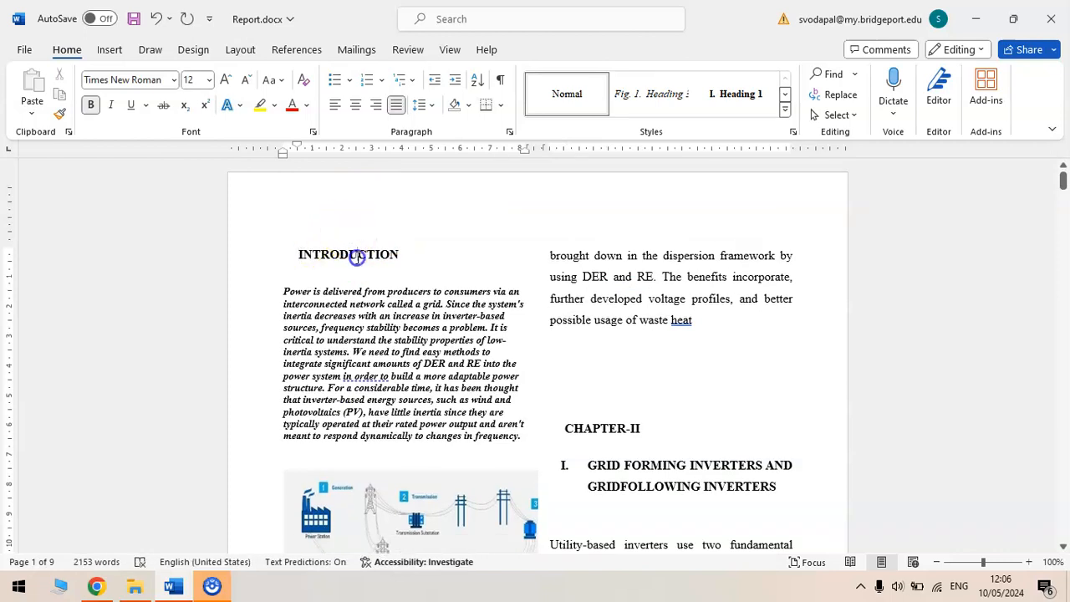
- Apply the Heading 1 style to INTRODUCTION and delete the blank line beneath it
left_click(762, 98)
left_click(452, 300)
left_click(464, 287)
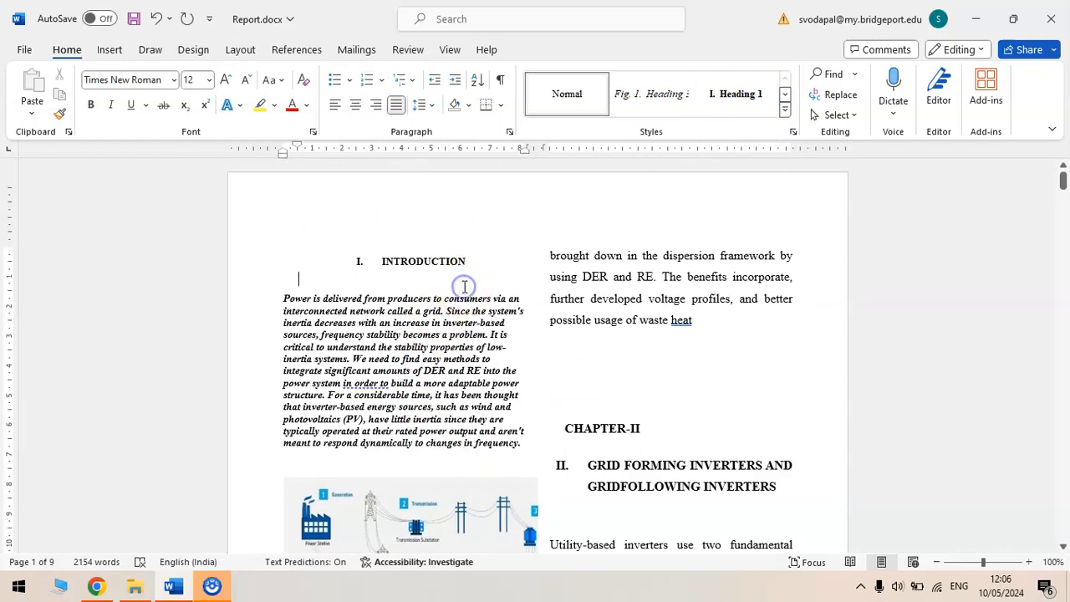
left_click(464, 286)
key("Delete")
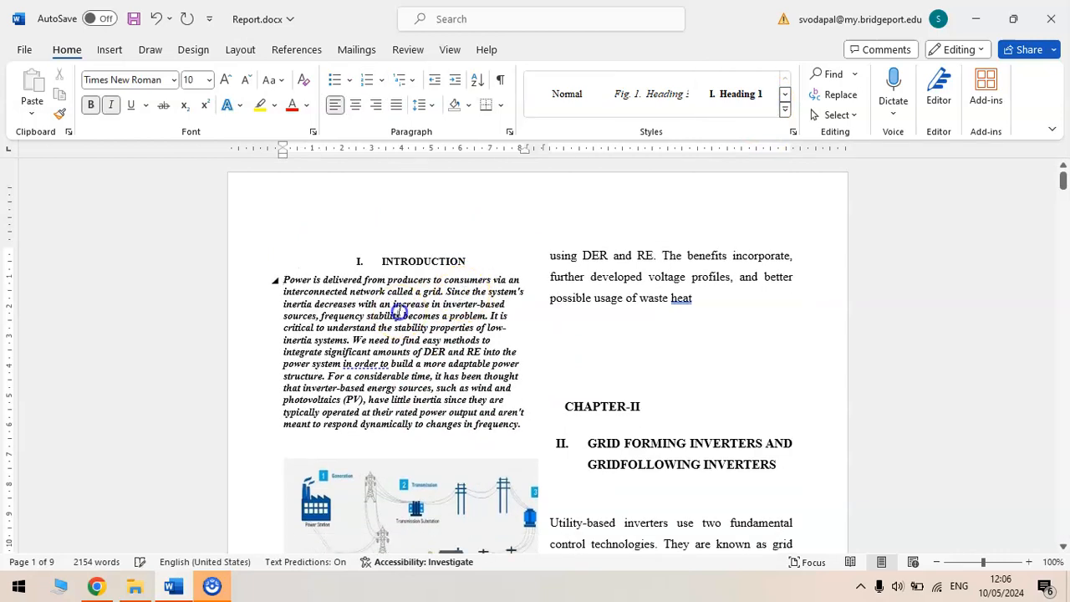
- Apply the Normal style to the introduction's first paragraph and modify Normal to use justified alignment
left_click(568, 99)
right_click(581, 96)
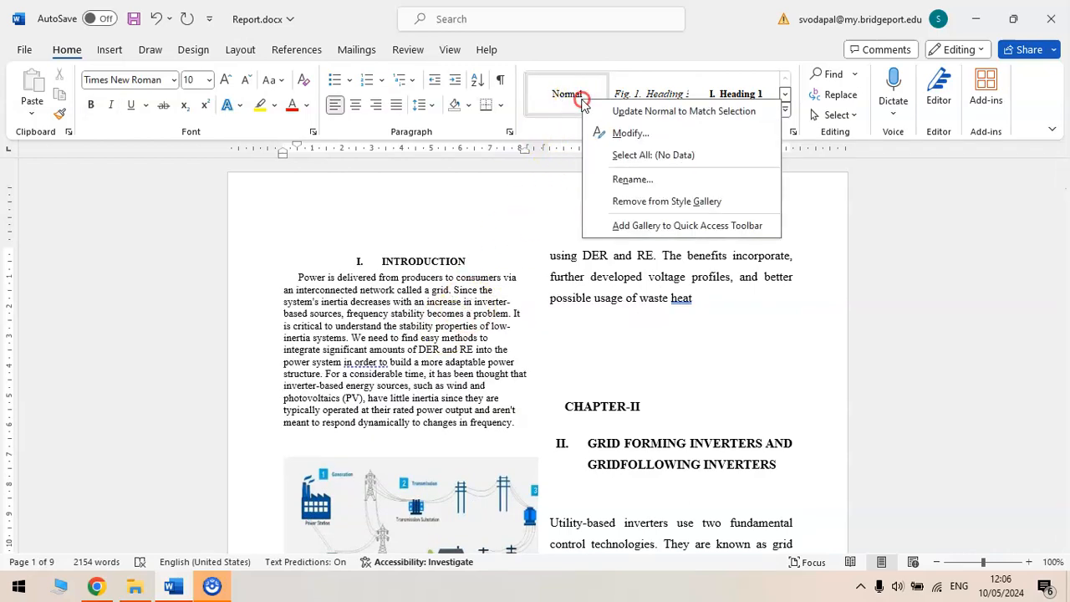
left_click(623, 132)
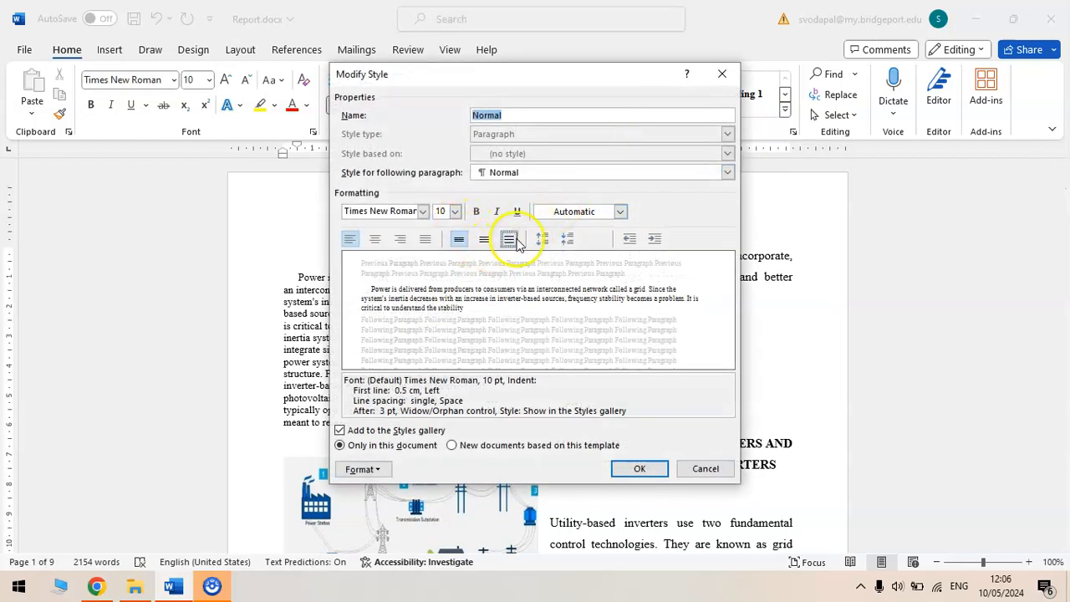
left_click(428, 240)
left_click(637, 468)
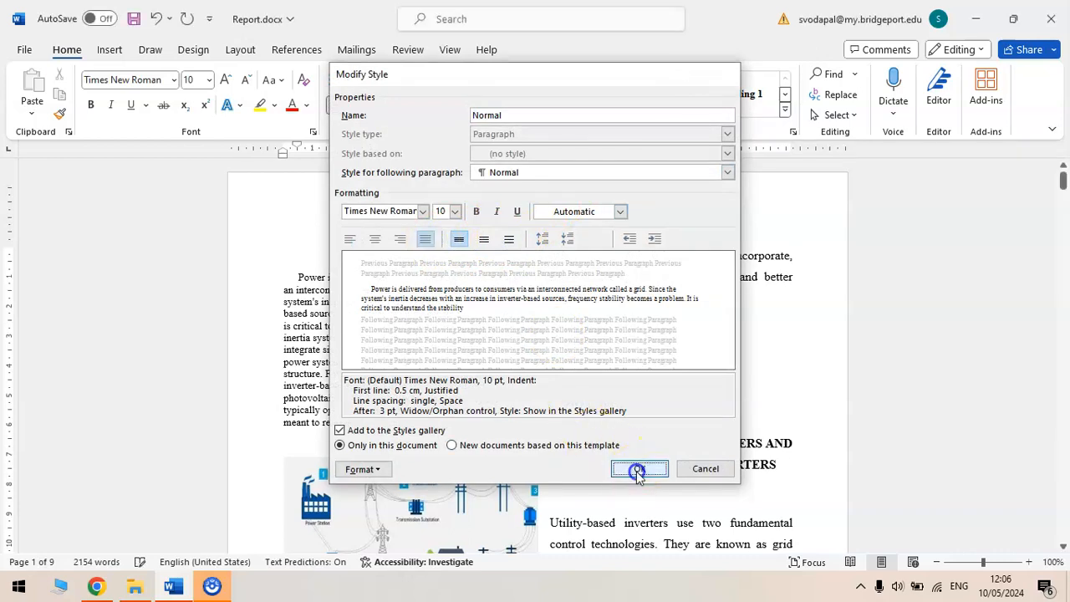
- Shrink the electric grid picture proportionally to fit within the column width
scroll(459, 368, "down", 3)
left_click(407, 344)
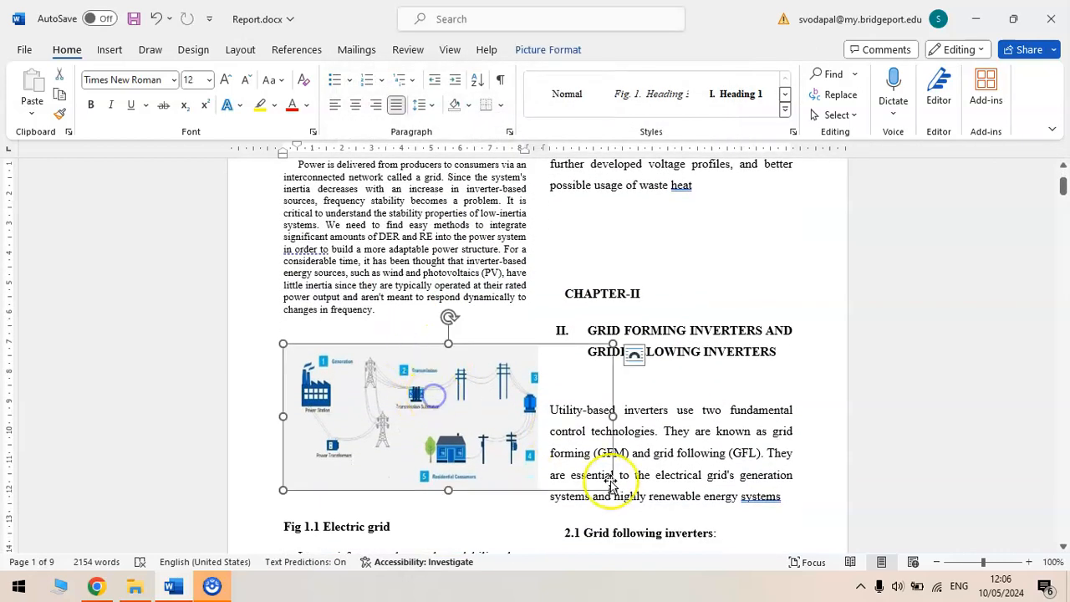
left_click_drag(613, 489, 524, 450)
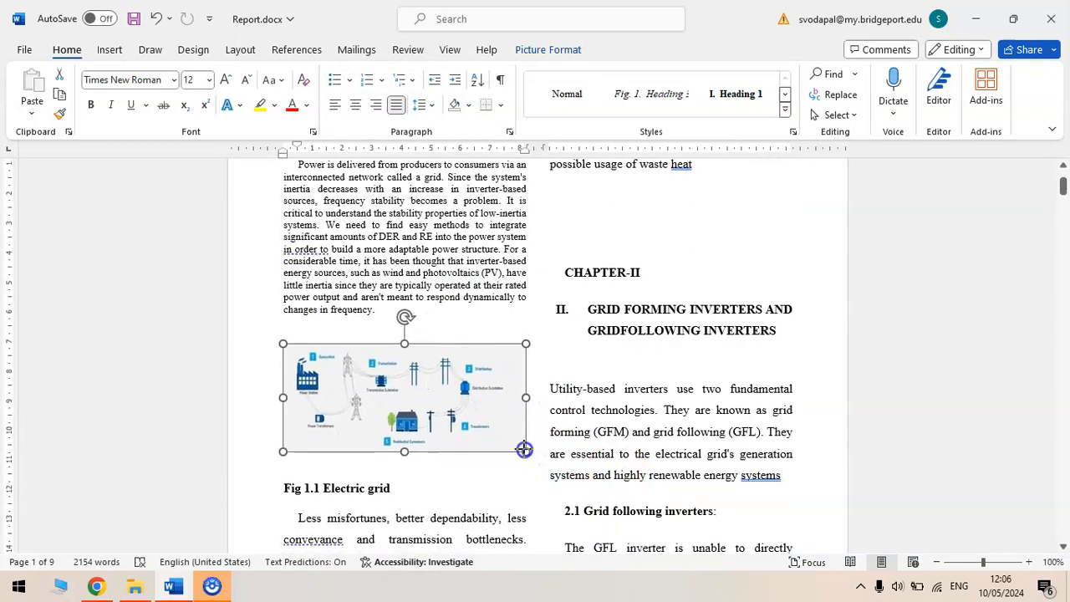
- Cut the electric grid picture and remove the blank line it leaves below the introduction's first paragraph
left_click(378, 336)
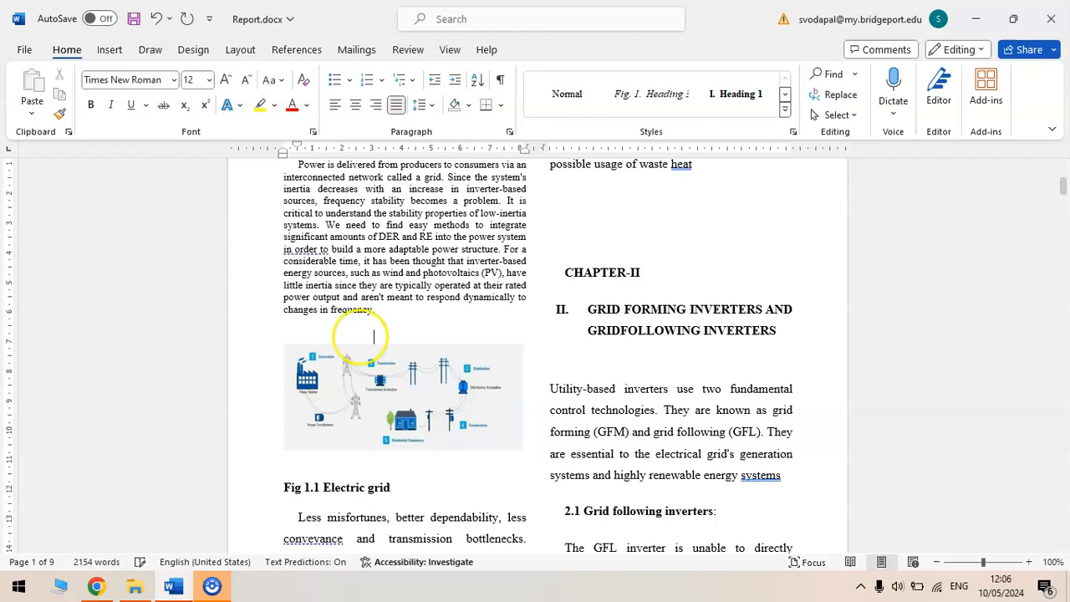
left_click(253, 346)
left_click(453, 407)
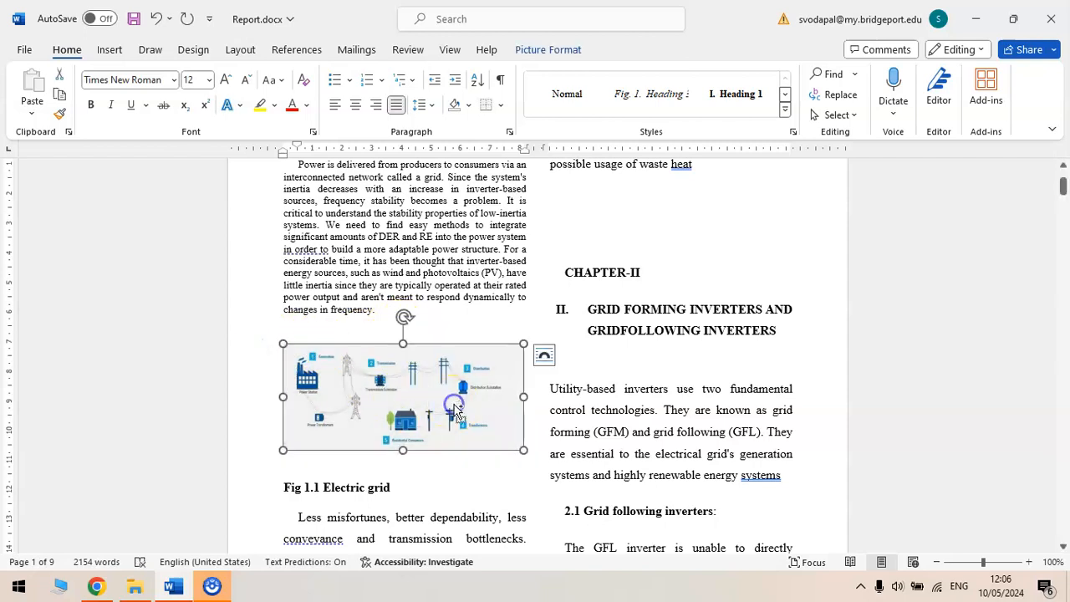
key("Delete")
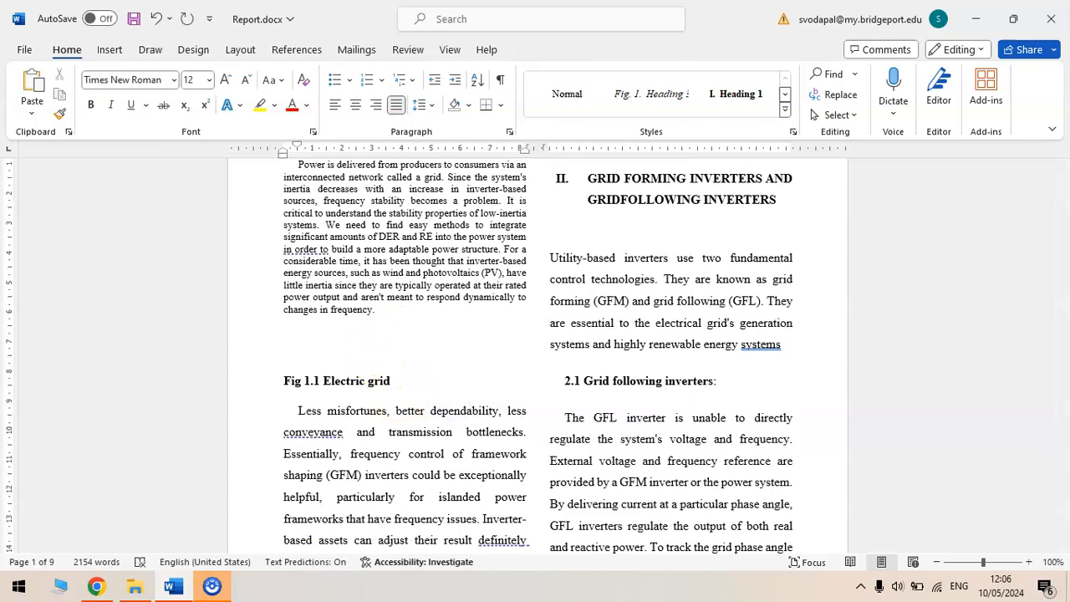
left_click_drag(399, 343, 234, 345)
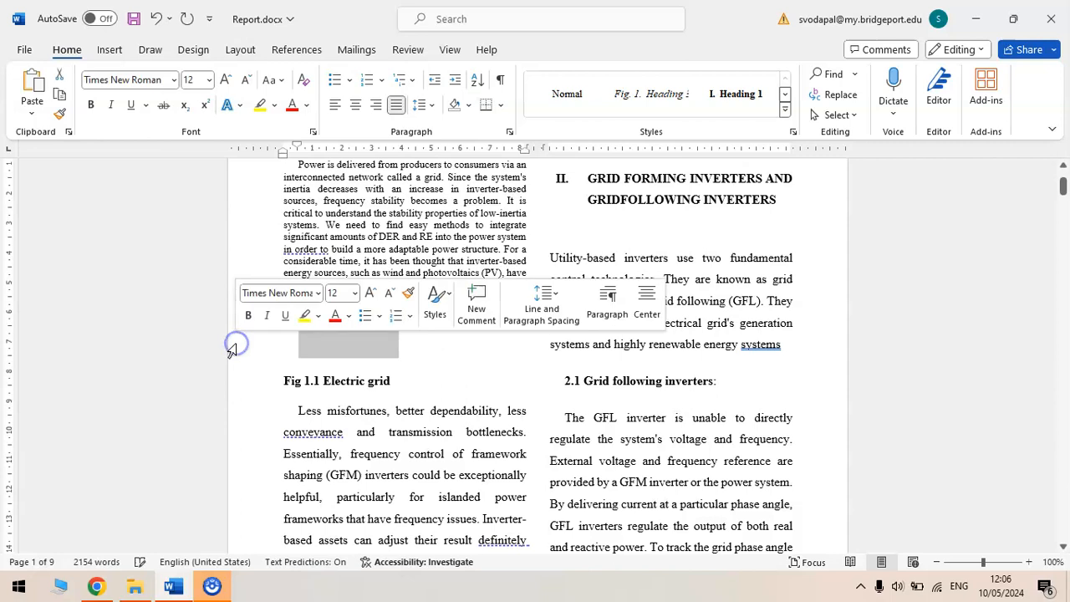
key("Delete")
key("BackSpace")
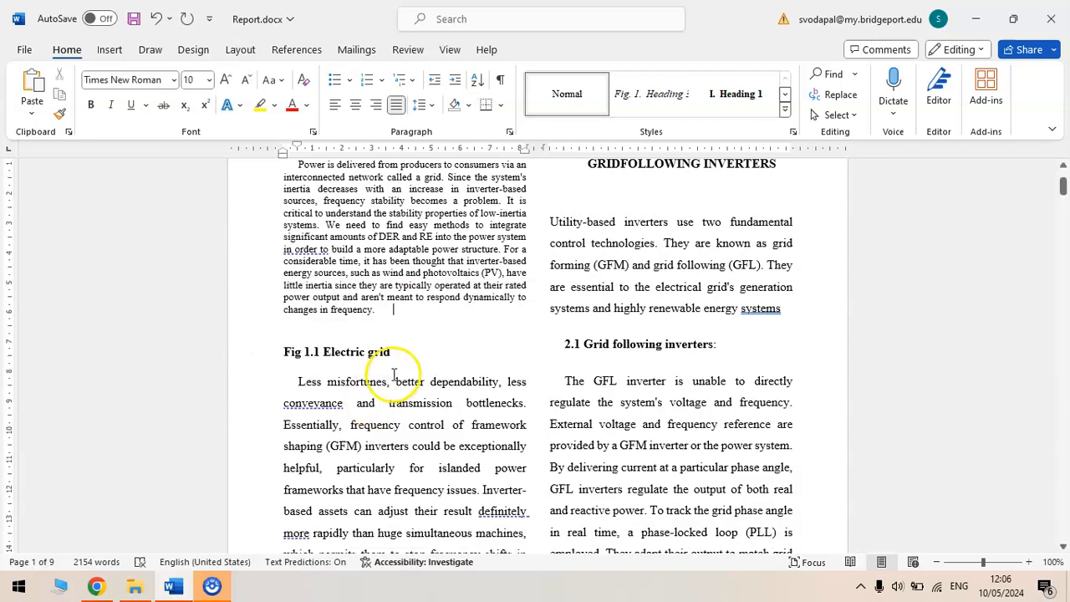
- Add a new line after the introduction's first paragraph and paste the electric grid there as a picture
key("Return")
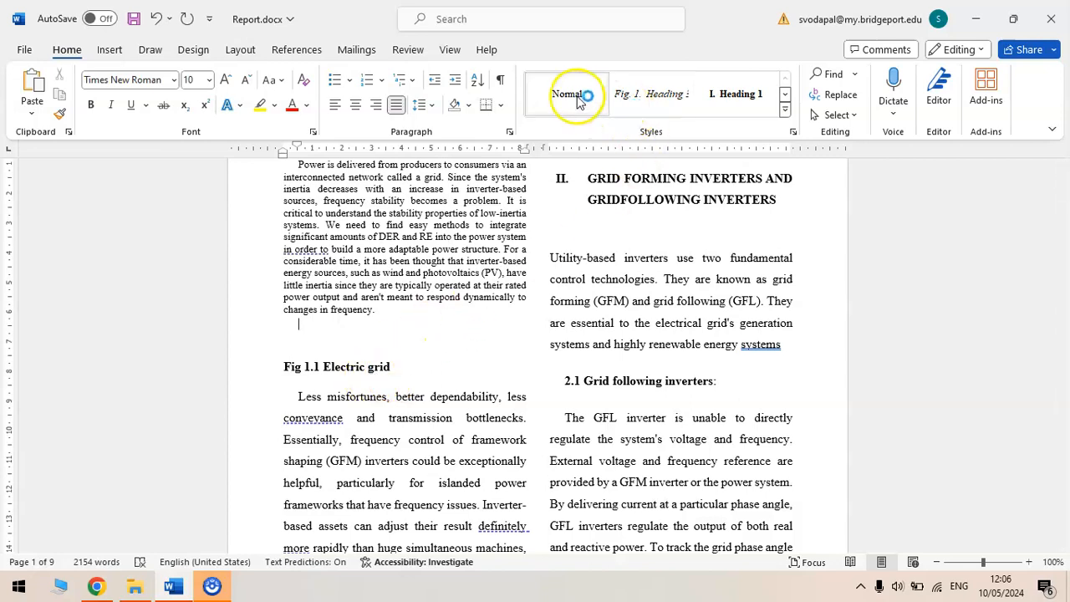
right_click(340, 323)
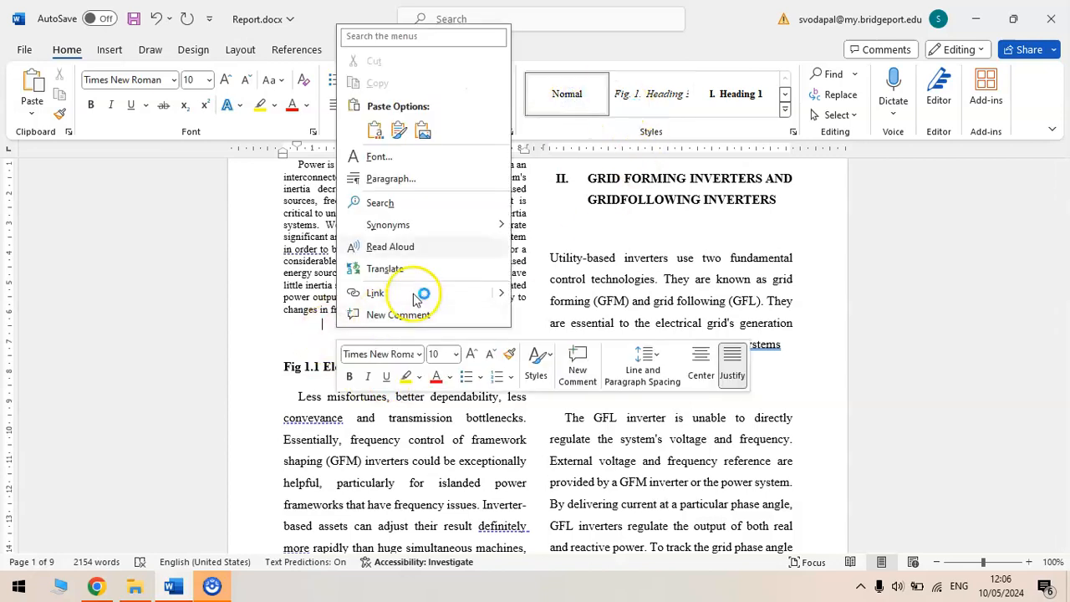
left_click(425, 131)
left_click(384, 468)
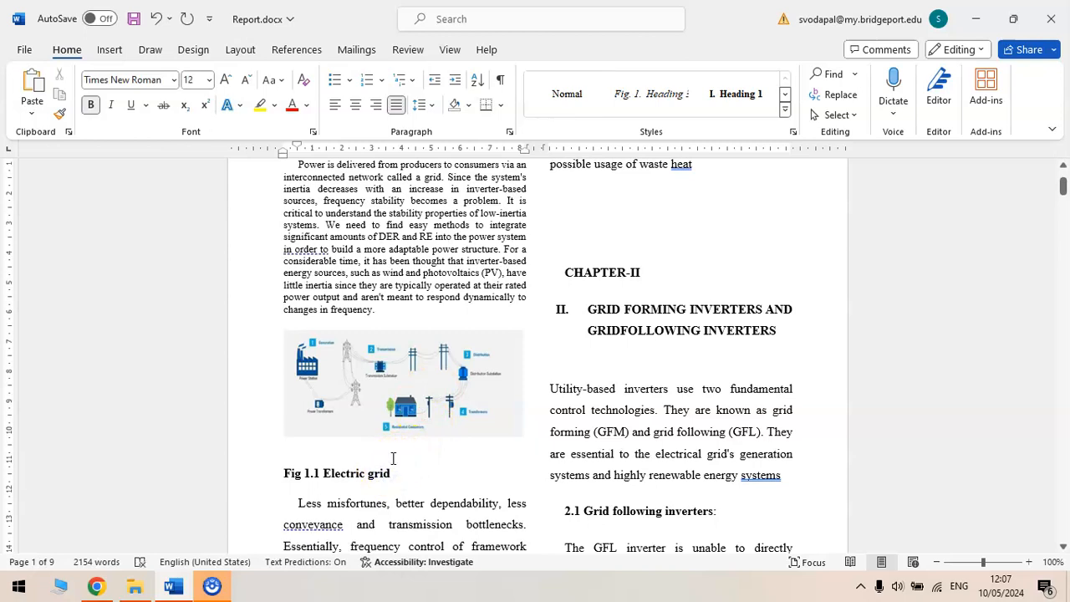
- Remove the empty line and leading spaces between the electric grid picture and its caption
left_click_drag(396, 454, 246, 459)
key("BackSpace")
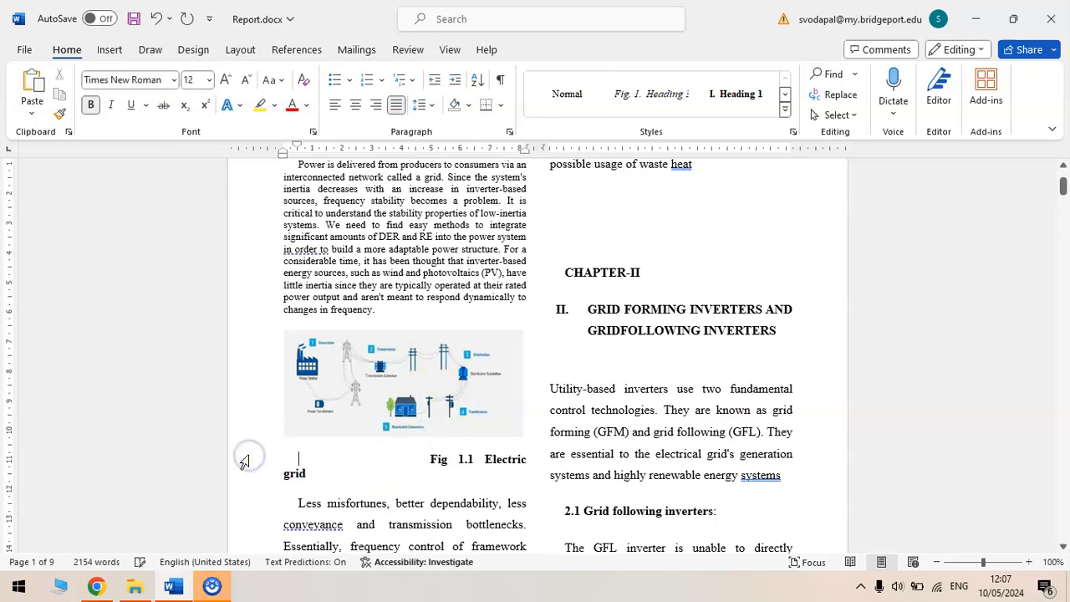
left_click_drag(428, 462, 234, 461)
key("BackSpace")
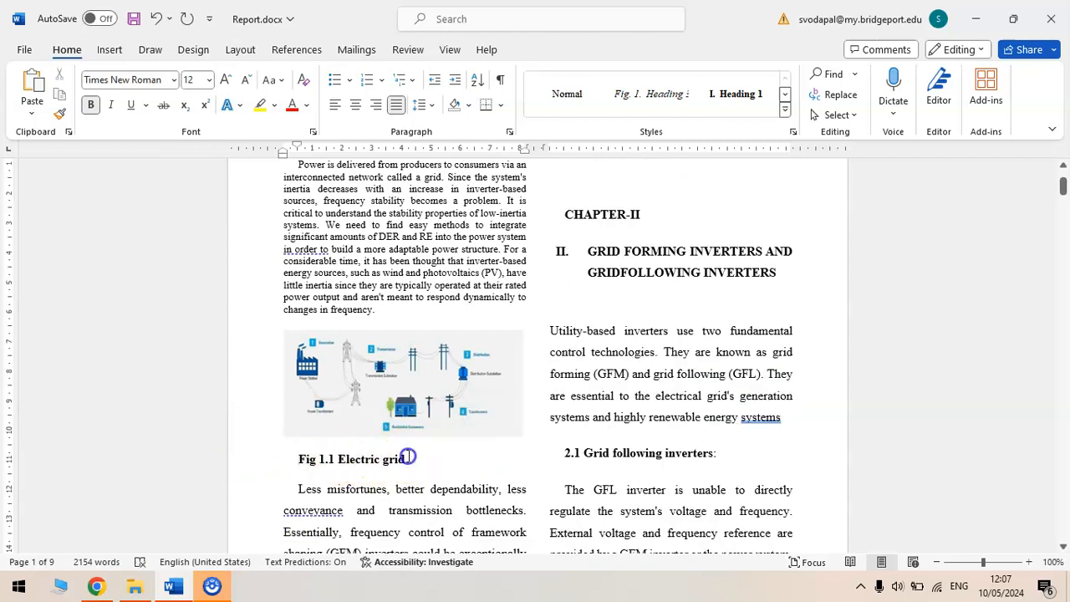
- Apply the Fig. 1. numbered heading style to the electric grid caption and delete its manual "Fig 1.1" label
left_click_drag(408, 458, 281, 457)
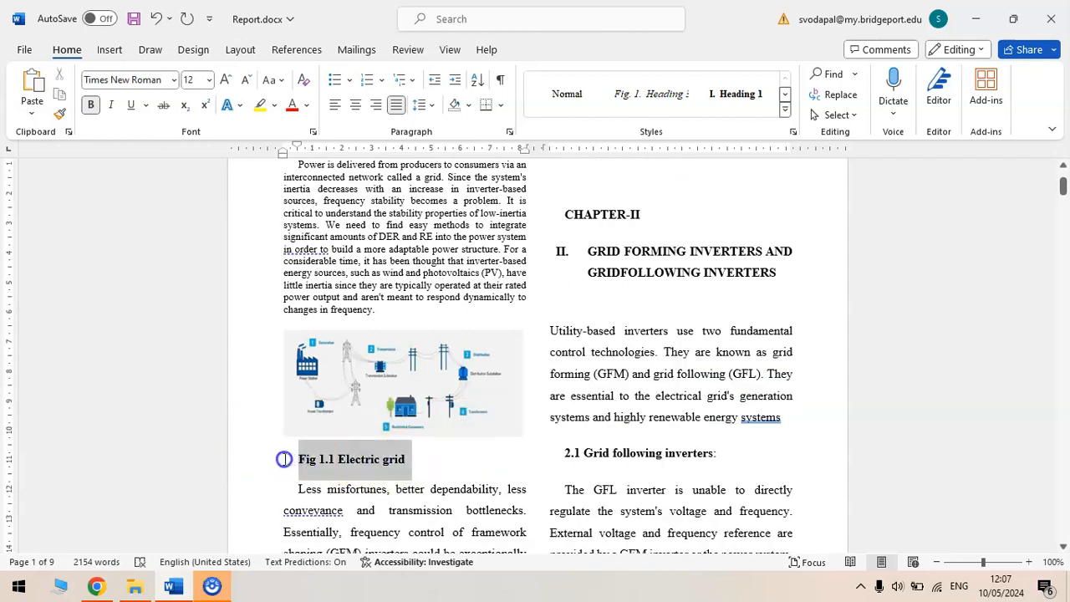
left_click(667, 90)
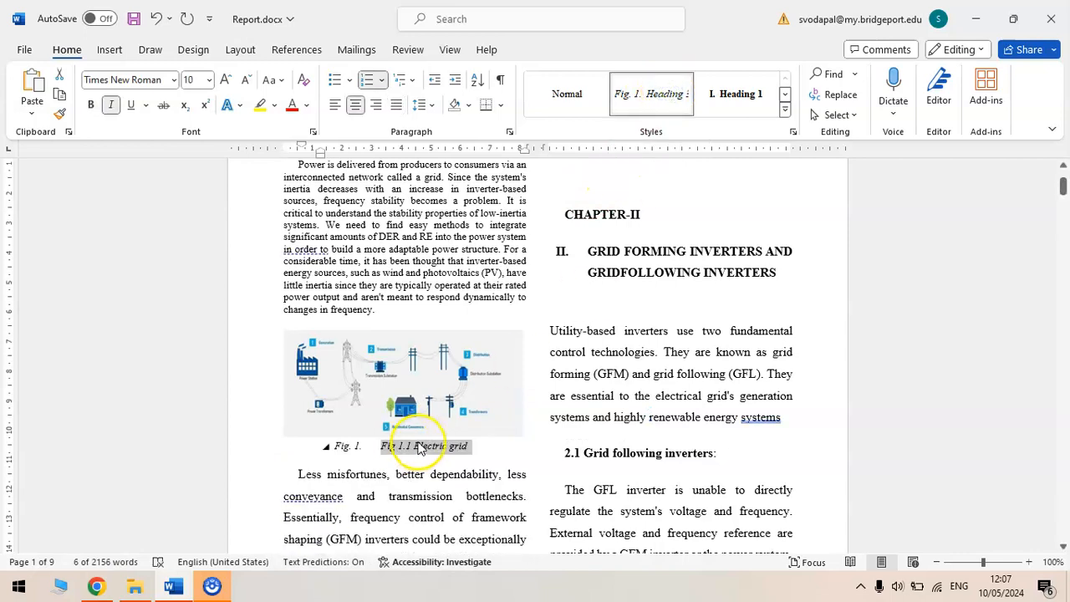
left_click(418, 448)
key("BackSpace")
- Apply the Normal style to the two paragraphs below the electric grid caption and delete the second paragraph's leading space
scroll(409, 453, "down", 4)
left_click(413, 368)
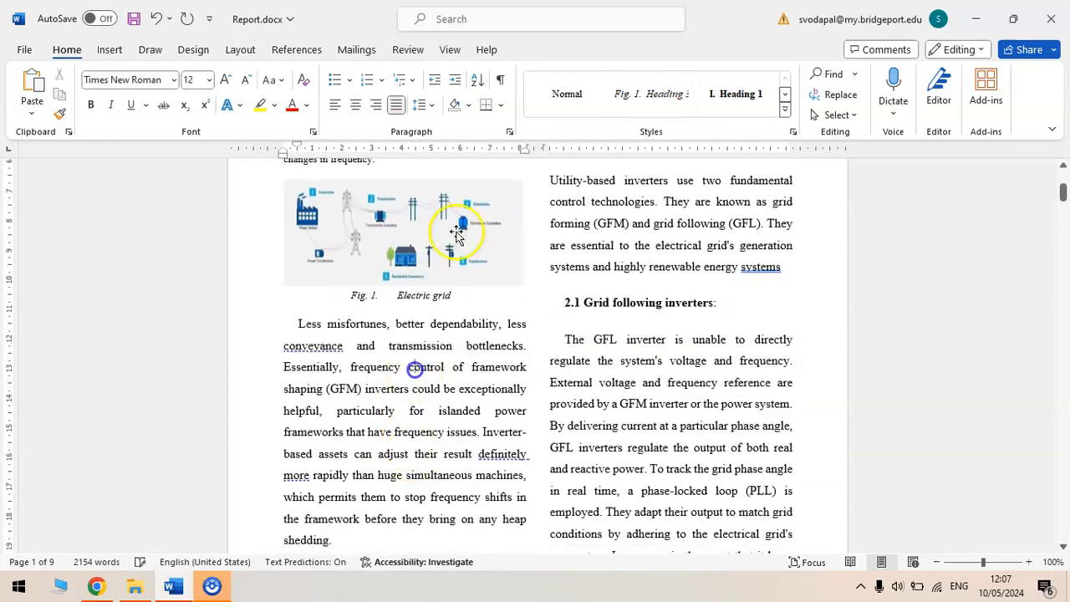
left_click(568, 94)
scroll(488, 377, "down", 2)
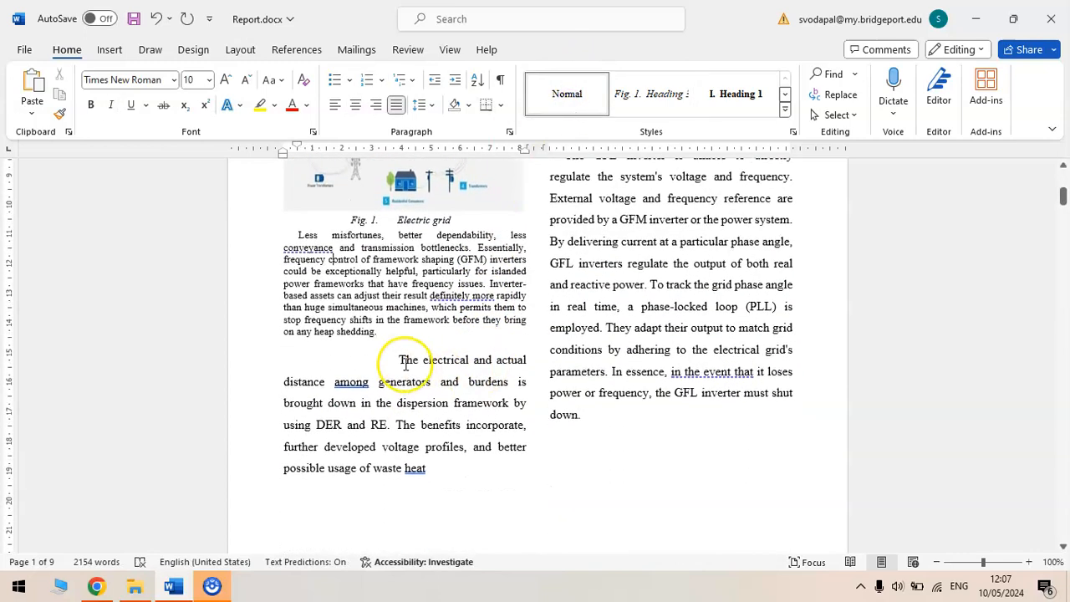
left_click(567, 94)
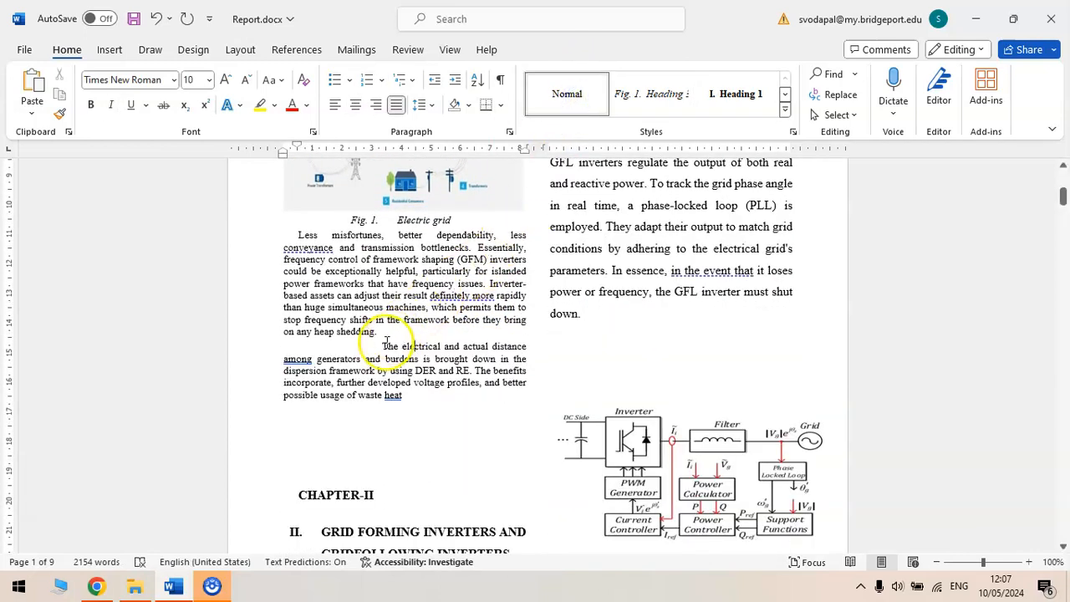
left_click_drag(374, 348, 276, 348)
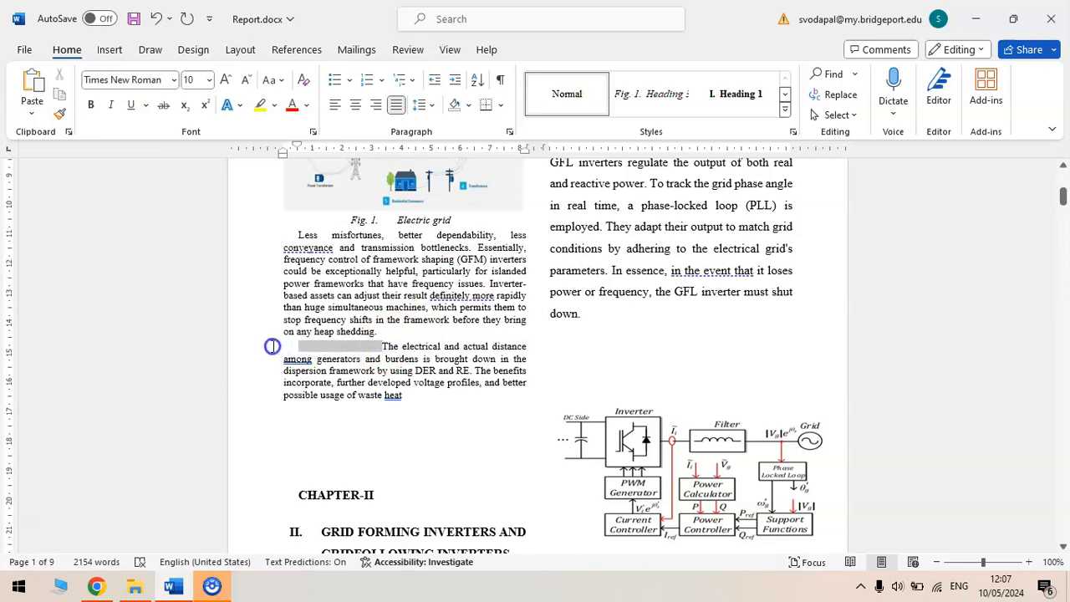
key("BackSpace")
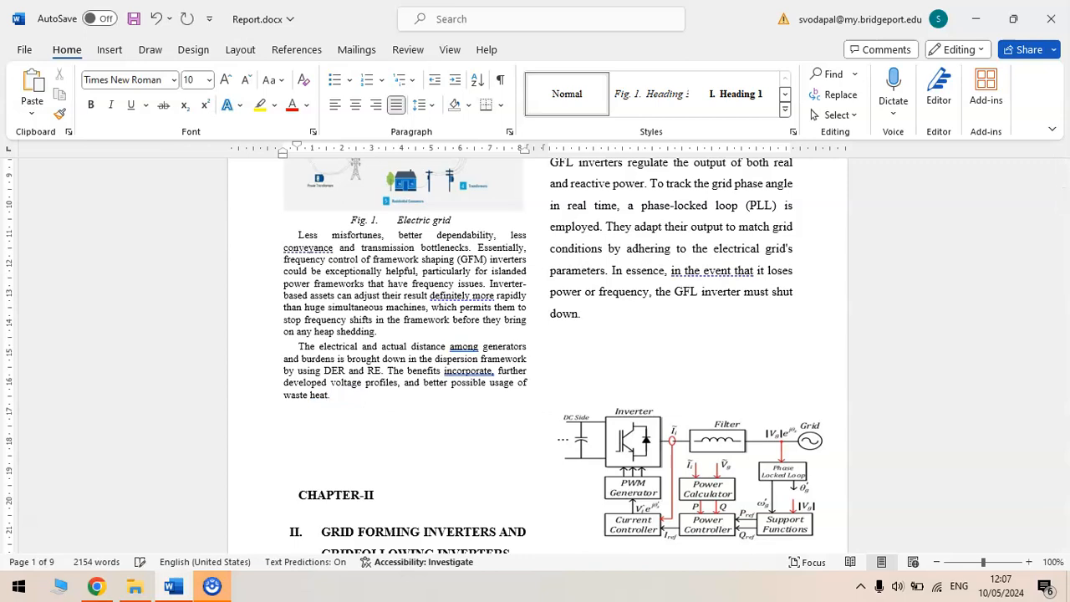
- Delete the CHAPTER-II line with its surrounding blank lines and apply Heading 1 to the grid forming and grid following inverters title
left_click(345, 410)
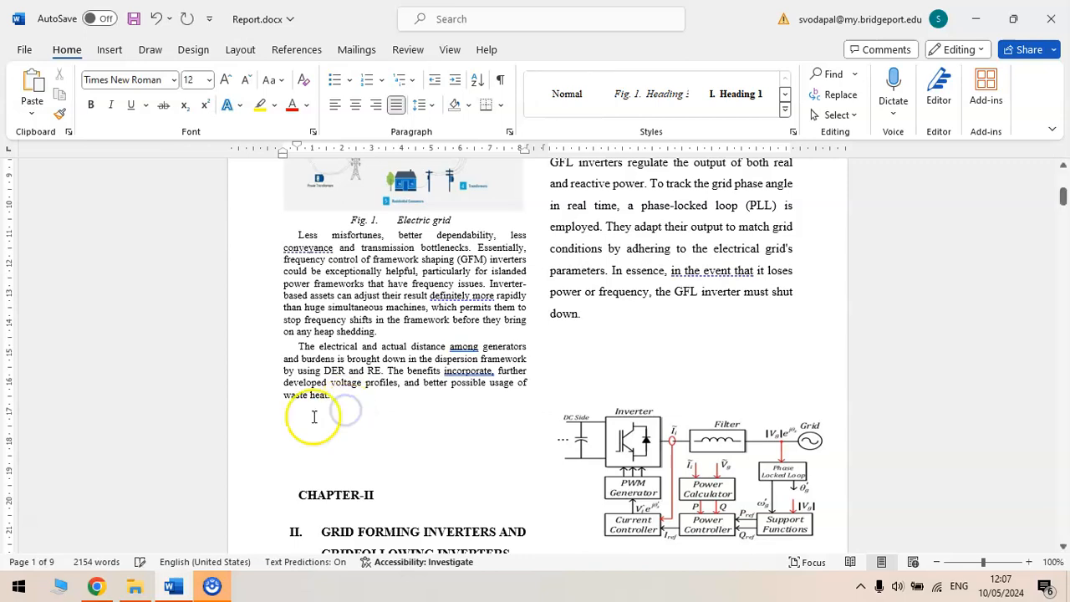
left_click_drag(310, 477, 397, 495)
key("BackSpace")
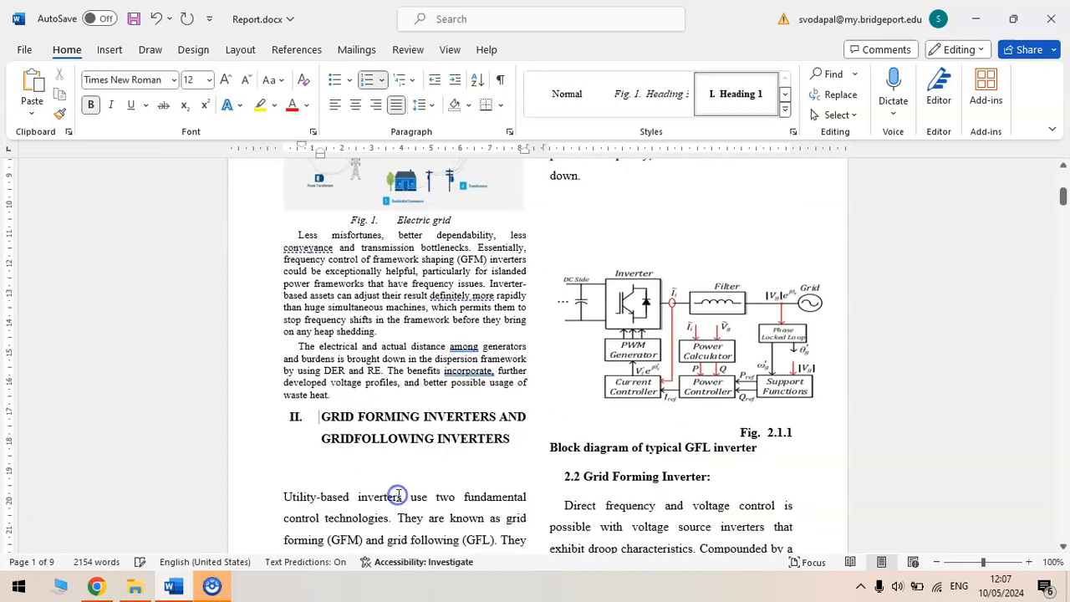
left_click(434, 418)
left_click(736, 94)
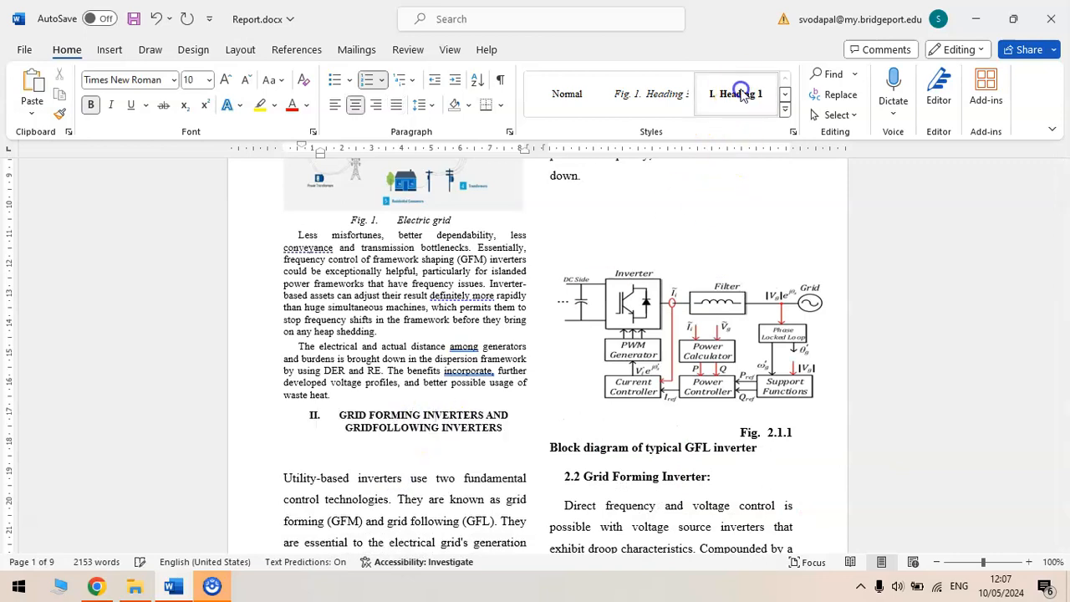
- Remove the blank line and leading space before the "Utility-based inverters" paragraph and apply the Normal style to it
left_click(405, 451)
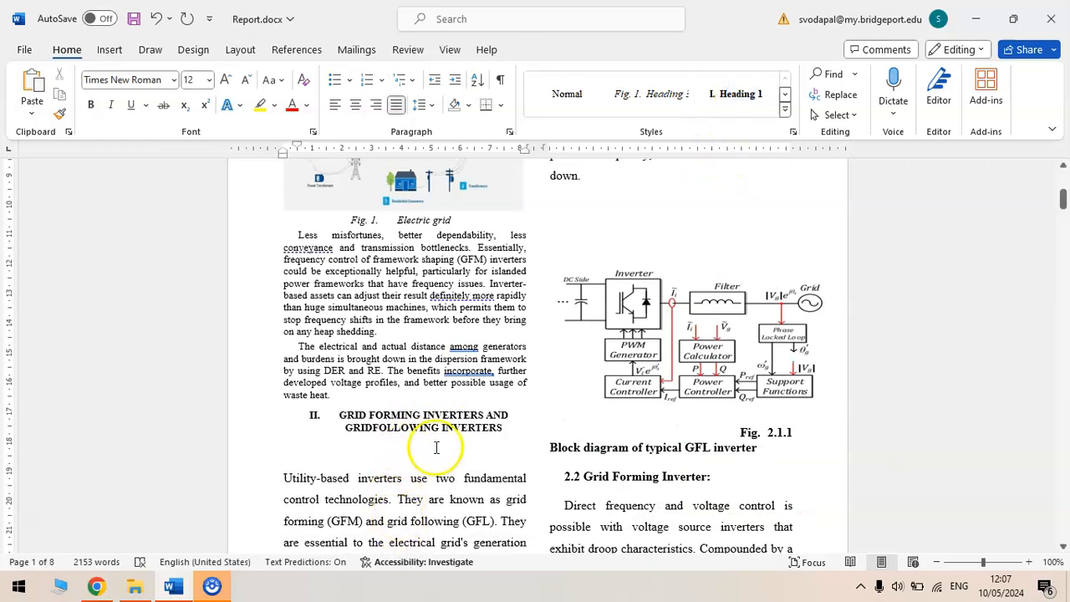
key("Delete")
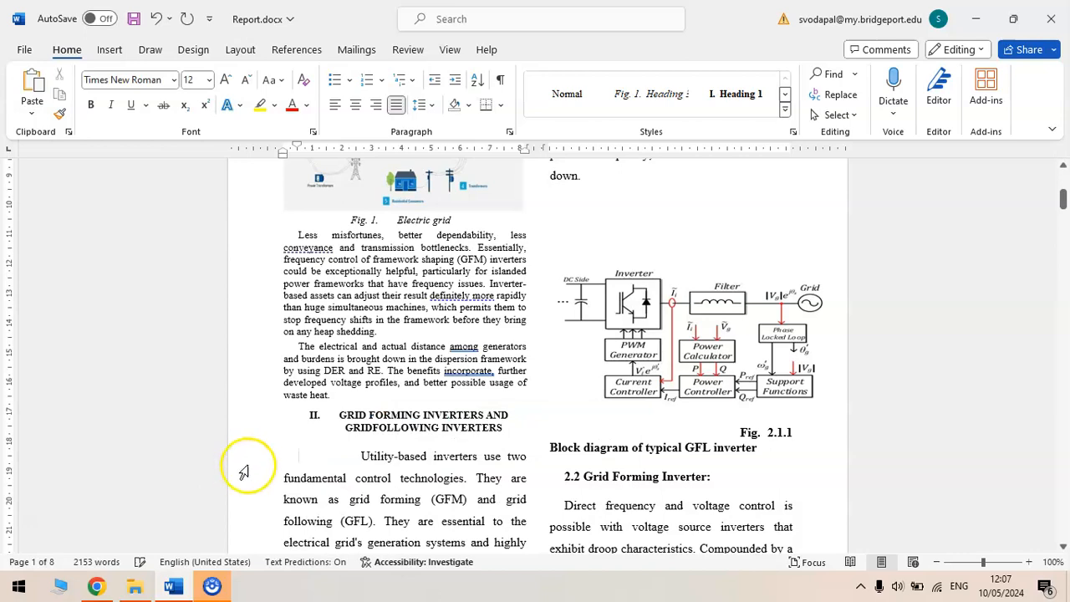
left_click_drag(359, 456, 251, 462)
key("Delete")
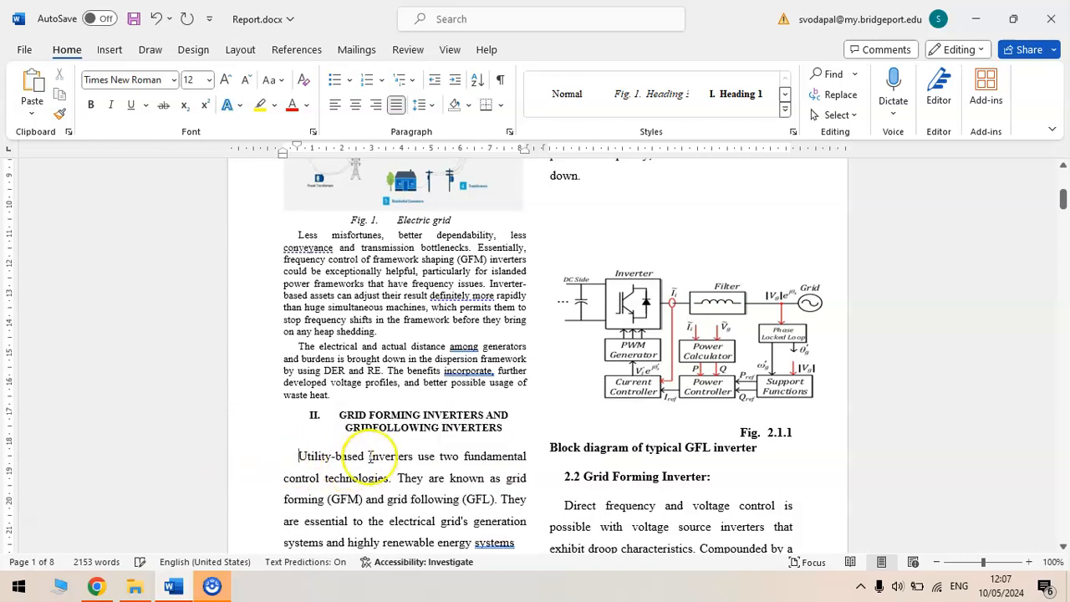
left_click(568, 94)
- Remove the manual 2.1 number from the "Grid following inverters" subheading and apply the Heading 2 style
scroll(415, 394, "down", 4)
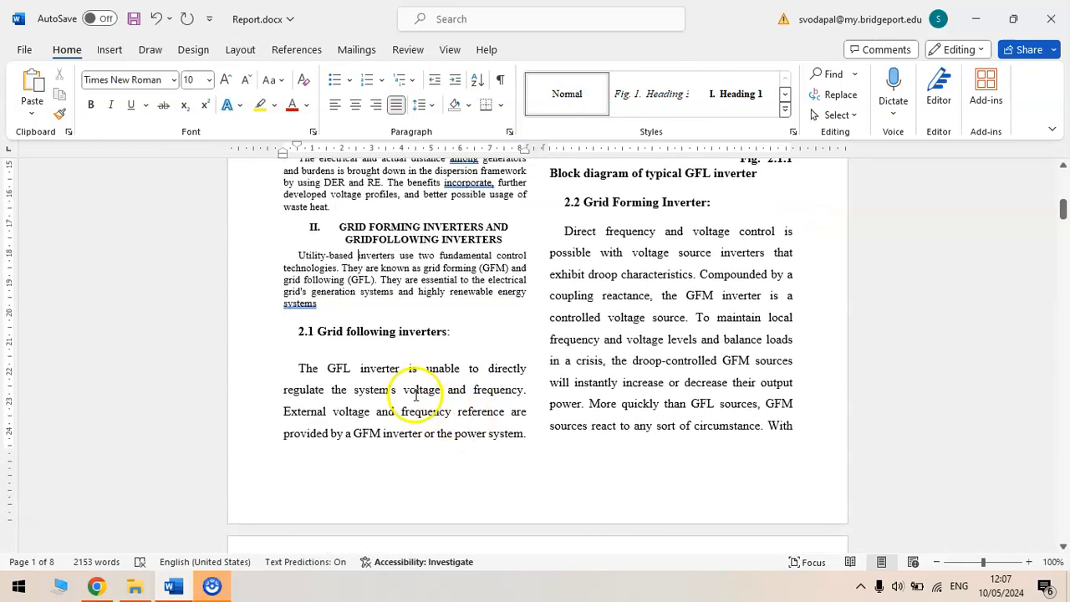
left_click(350, 339)
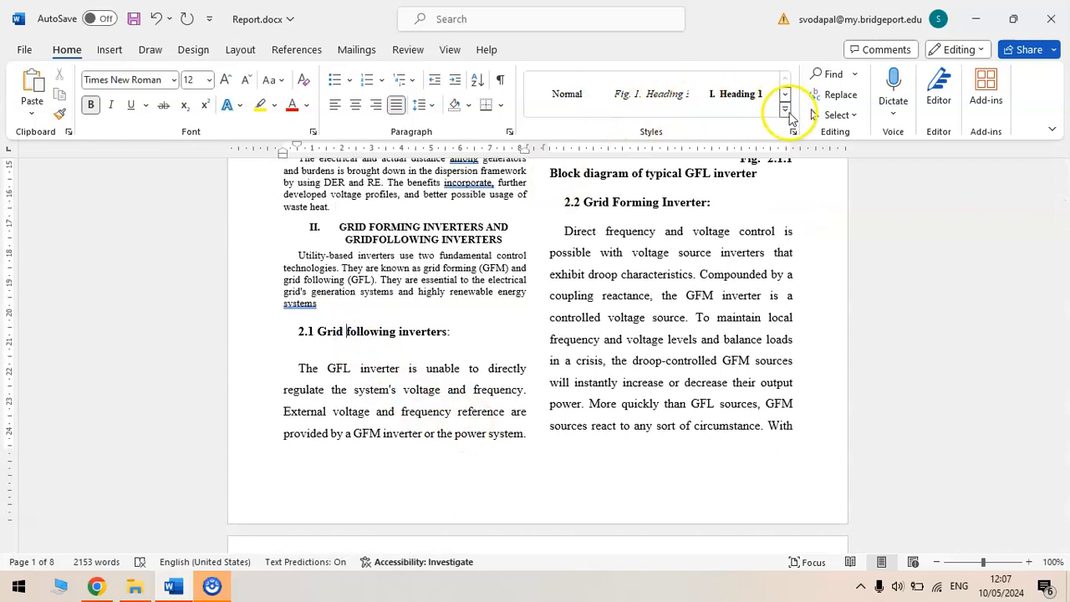
left_click(791, 117)
left_click(821, 94)
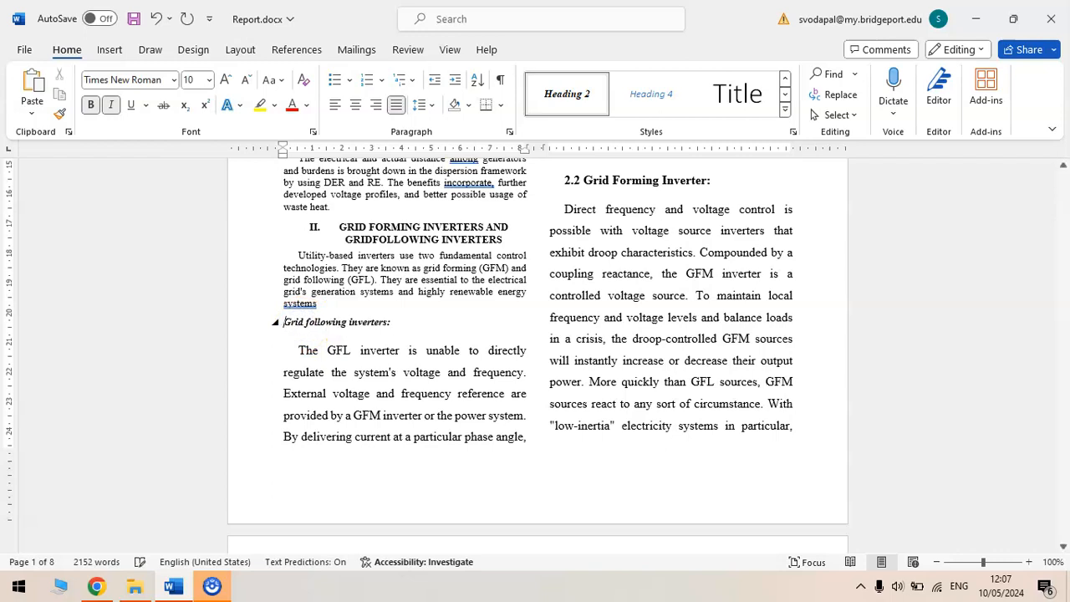
- Modify the Heading 2 style to use the A., B., C. numbering format
right_click(563, 95)
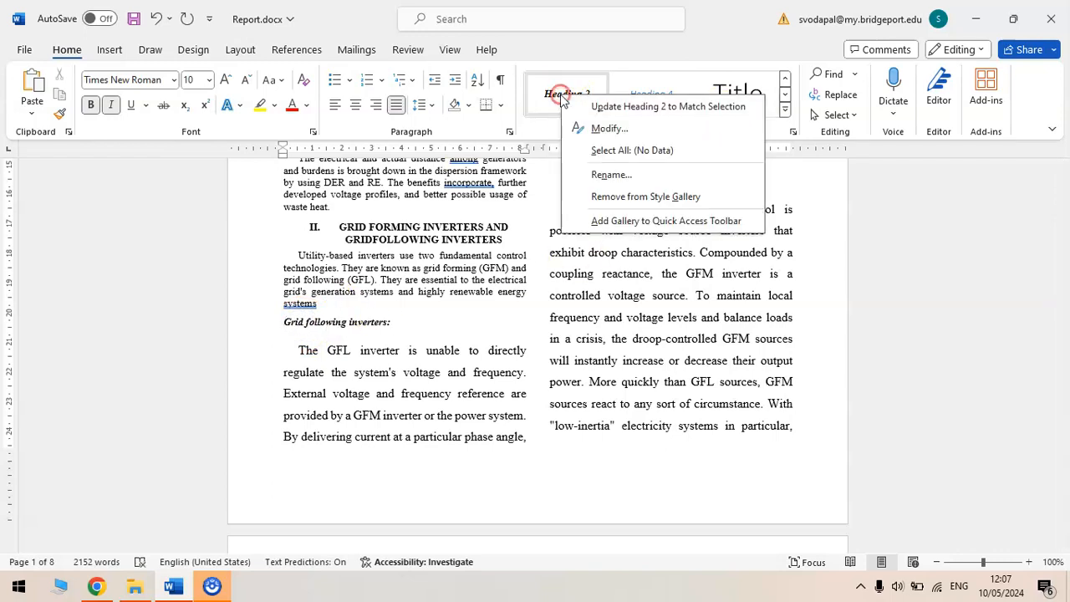
left_click(607, 129)
left_click(368, 469)
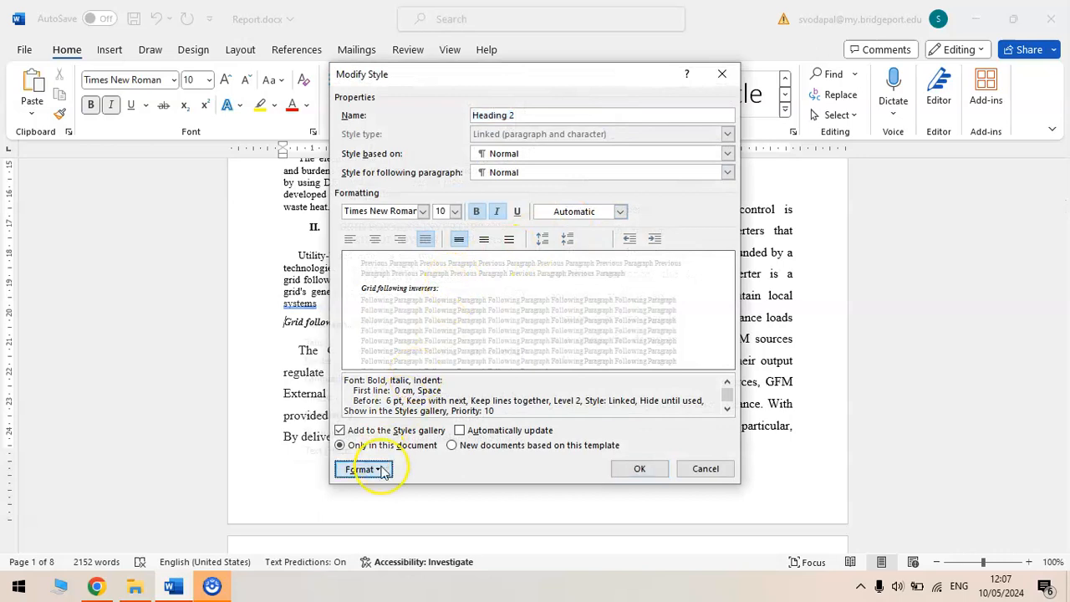
left_click(335, 415)
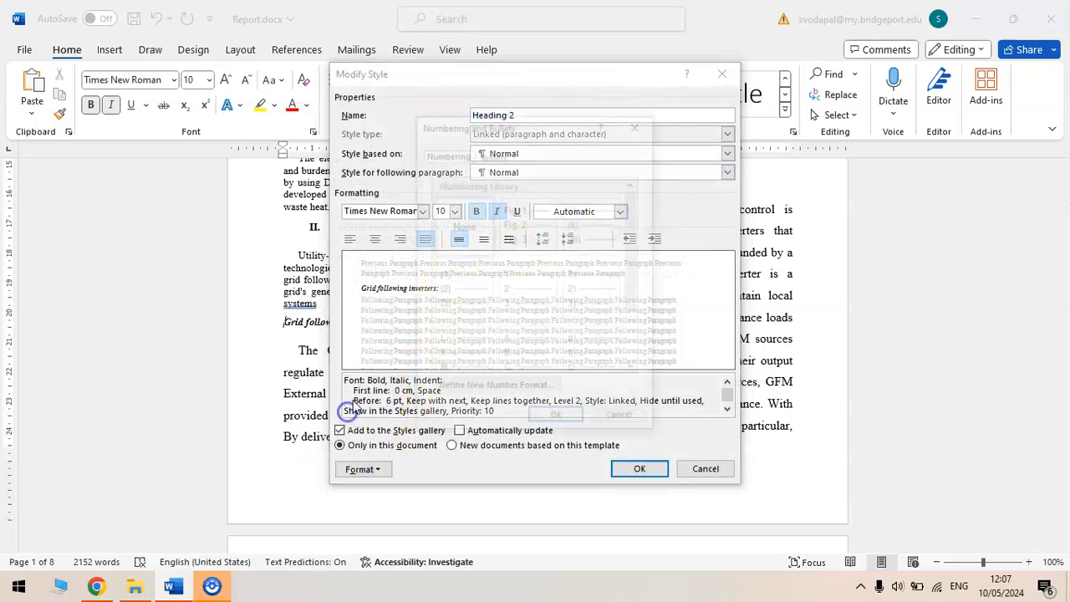
left_click(539, 365)
left_click(557, 419)
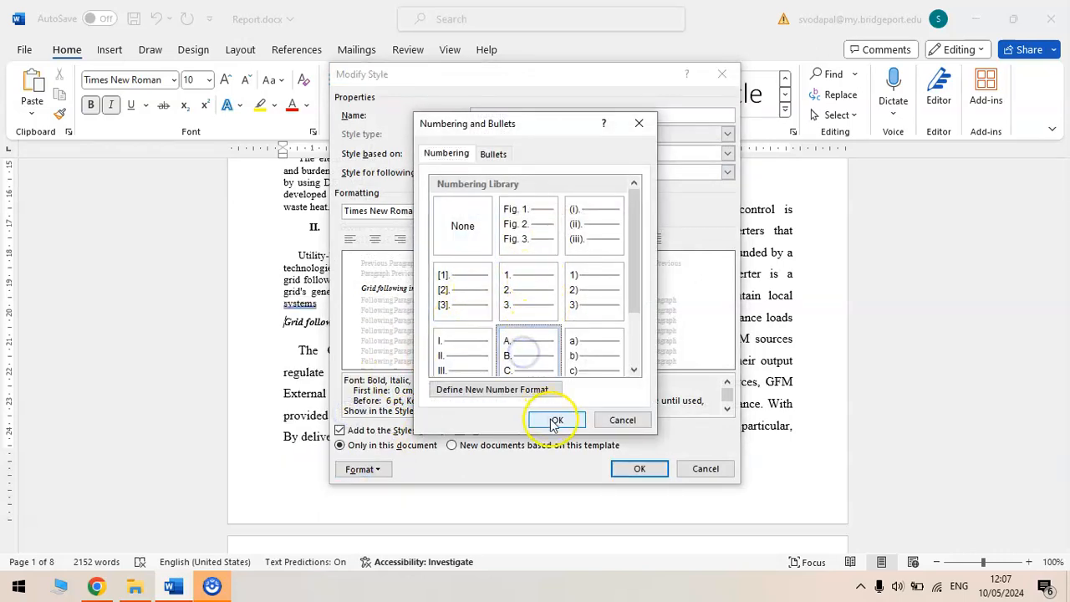
left_click(640, 469)
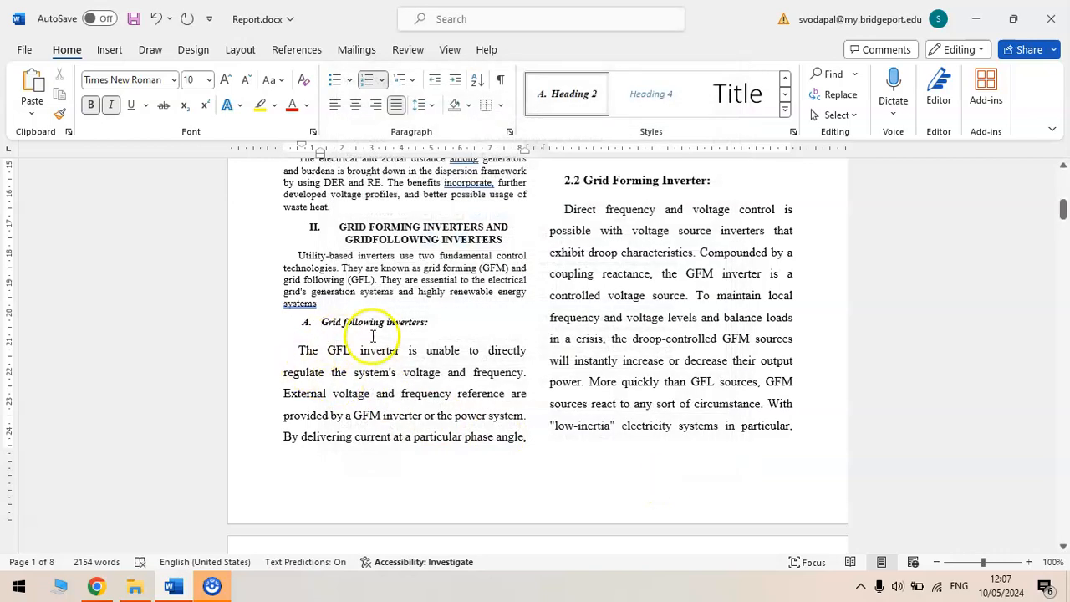
- Apply the Normal style to the GFL inverter paragraph under the "Grid following inverters" subheading
left_click(328, 352)
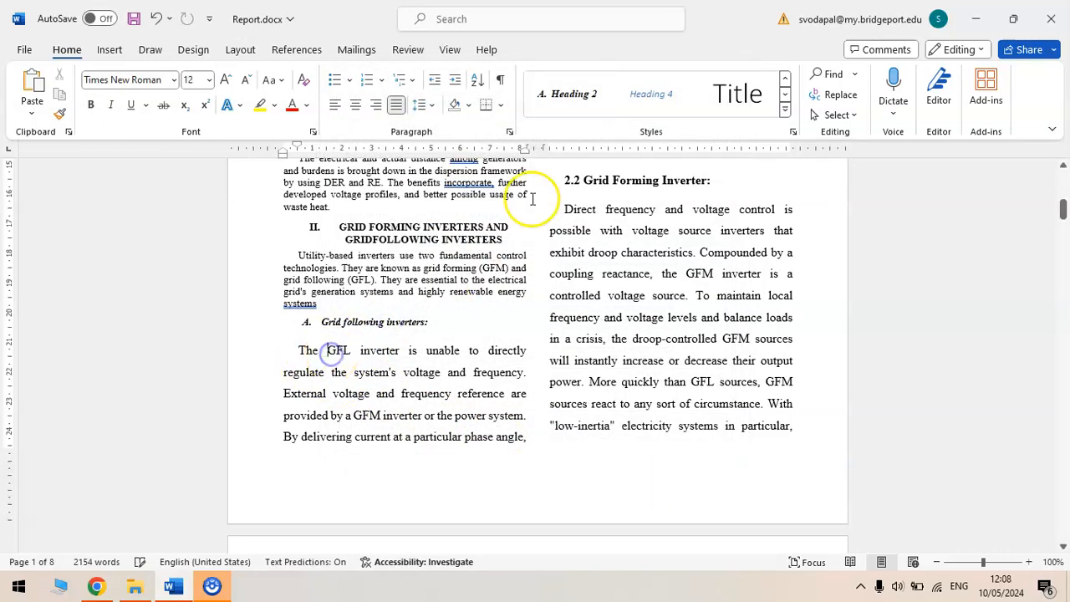
left_click(784, 78)
left_click(566, 94)
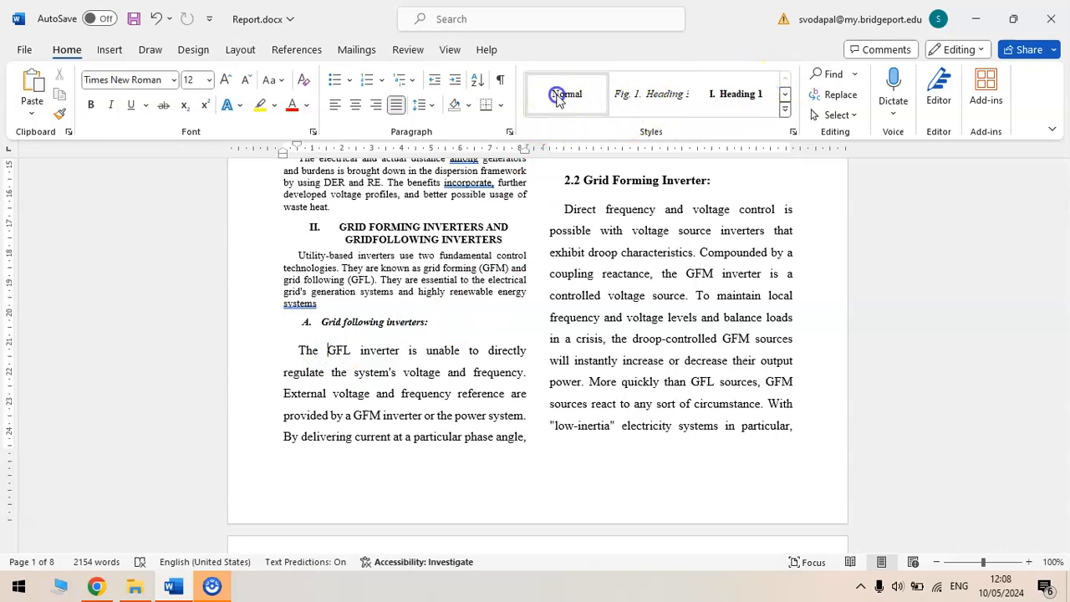
- Cut the GFL inverter block diagram and replace the blank space above its caption with a single empty line
scroll(637, 321, "up", 4)
scroll(637, 320, "up", 4)
left_click(718, 280)
key("ctrl+x")
left_click(718, 285)
scroll(719, 288, "up", 3)
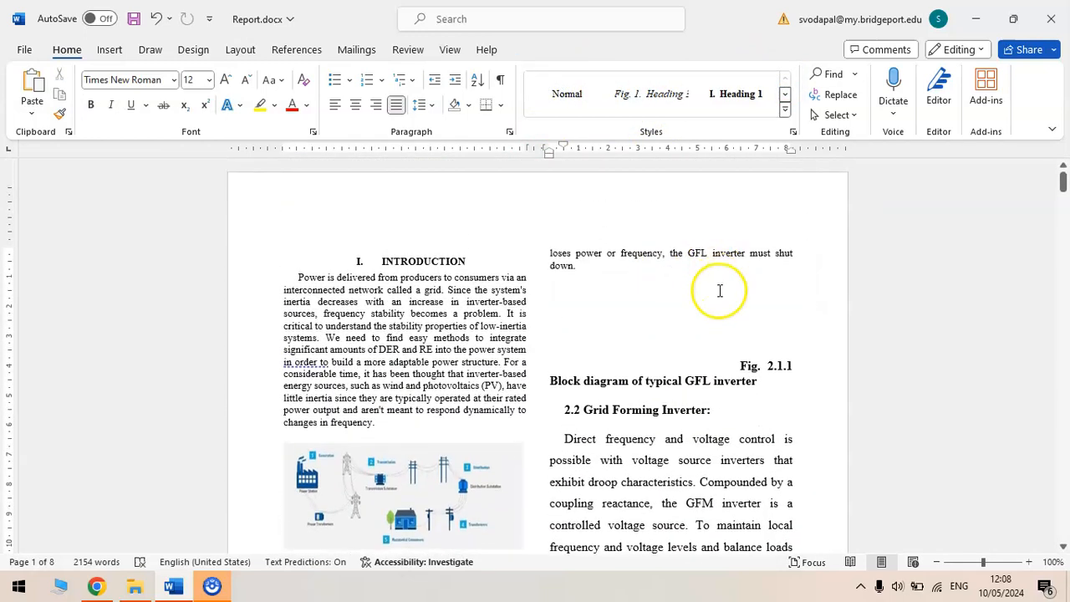
key("ctrl+v")
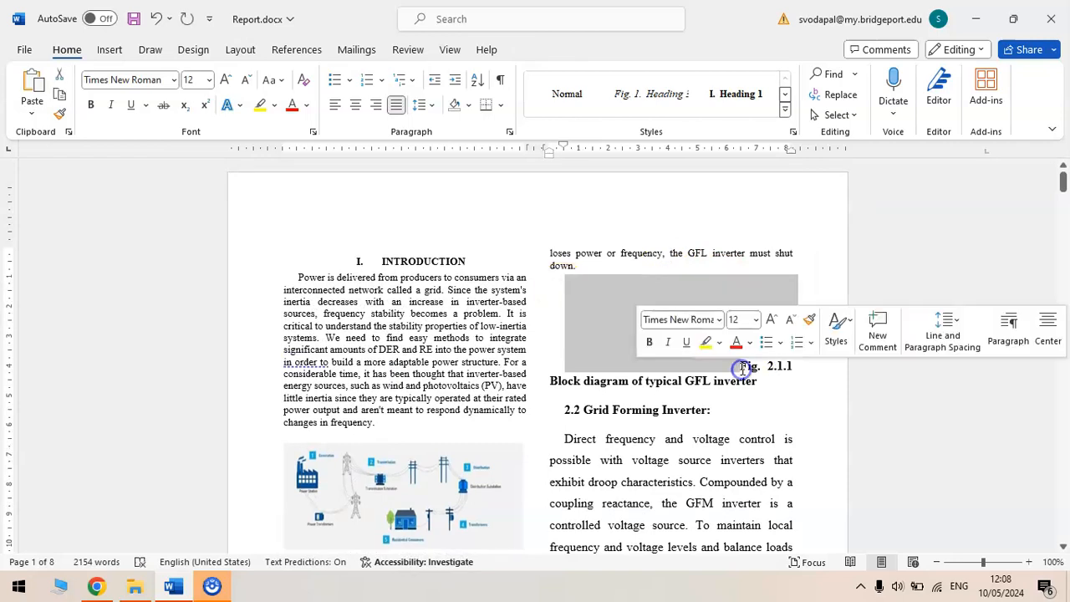
key("ctrl+z")
key("Return")
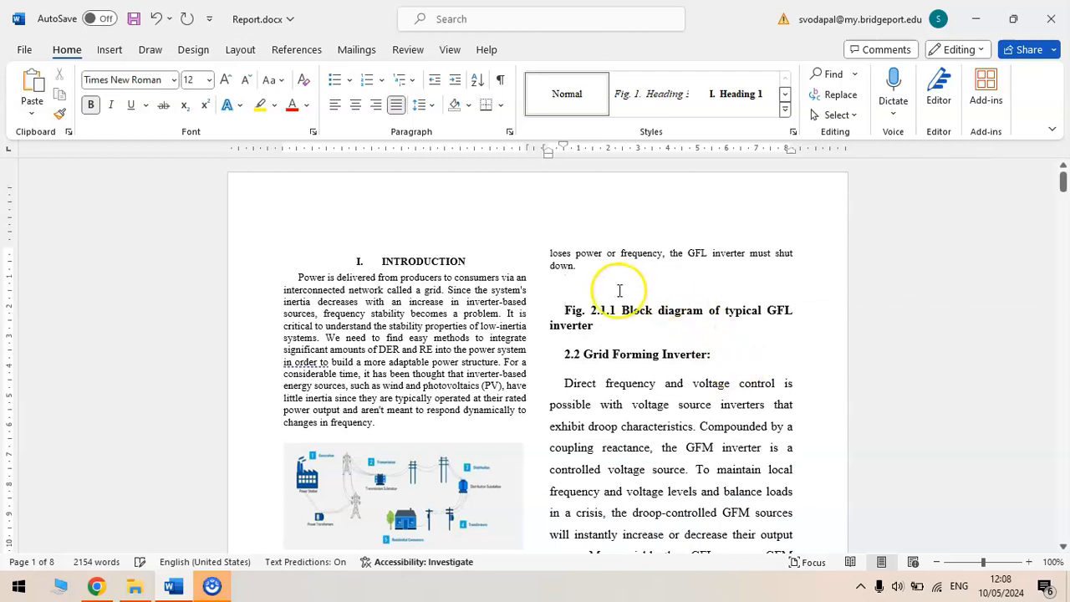
- Paste the block diagram as a picture on the empty line above its caption and shrink it proportionally towards the column width
right_click(571, 289)
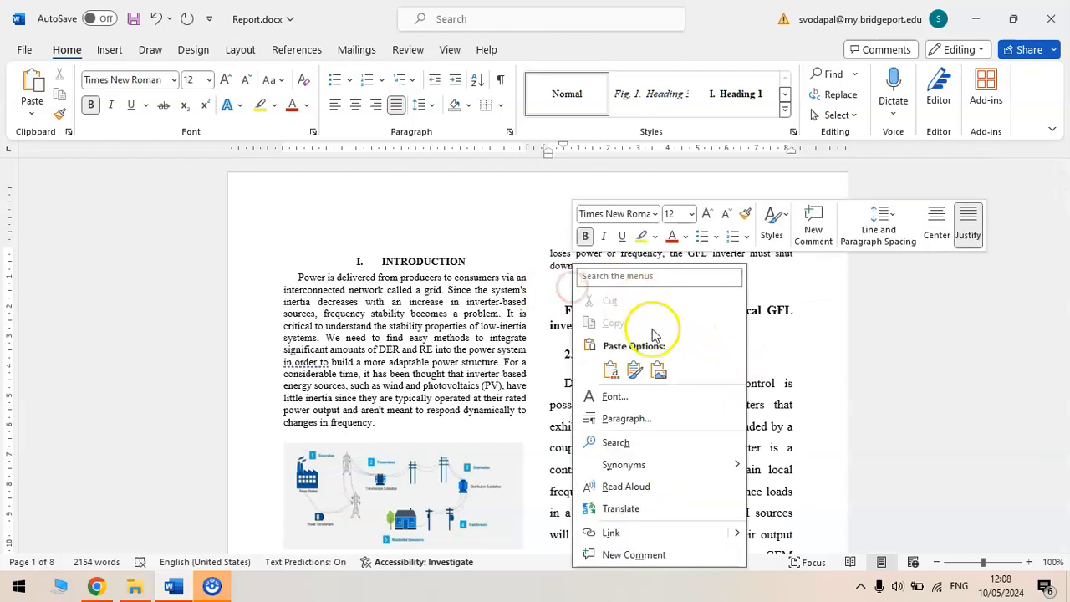
left_click(657, 370)
left_click(699, 344)
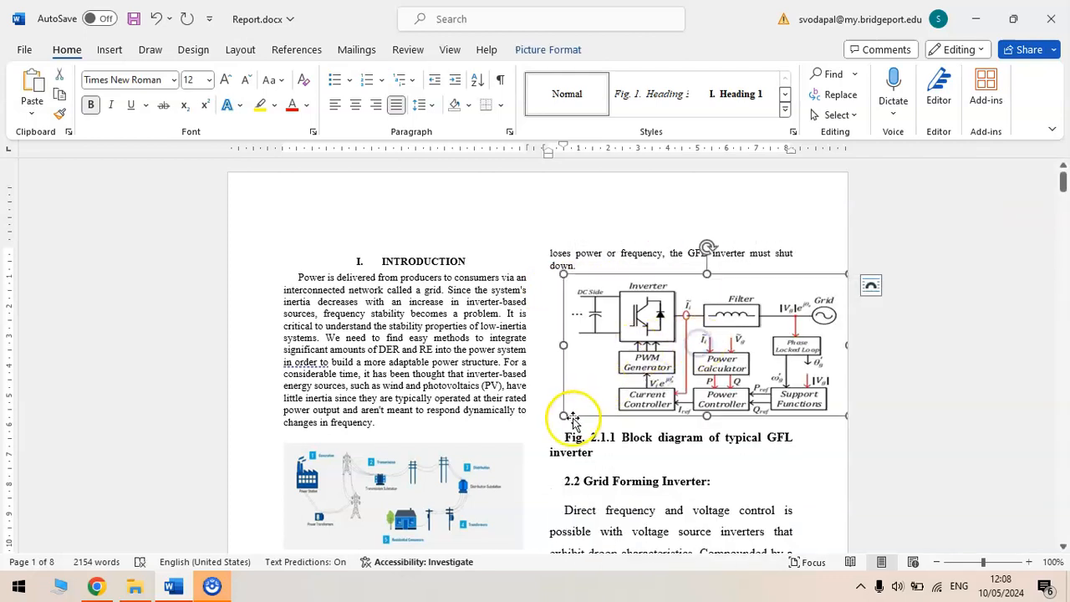
left_click_drag(564, 415, 596, 384)
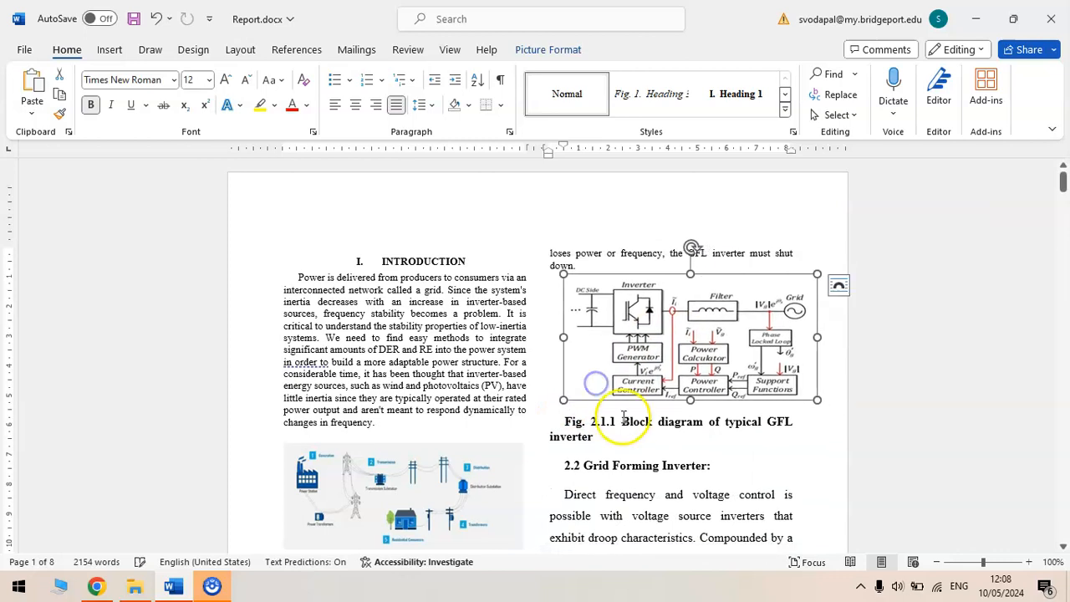
- Delete the manual "Fig. 2.1.1" label from the block diagram caption and apply the Fig. numbered heading style
left_click(633, 422)
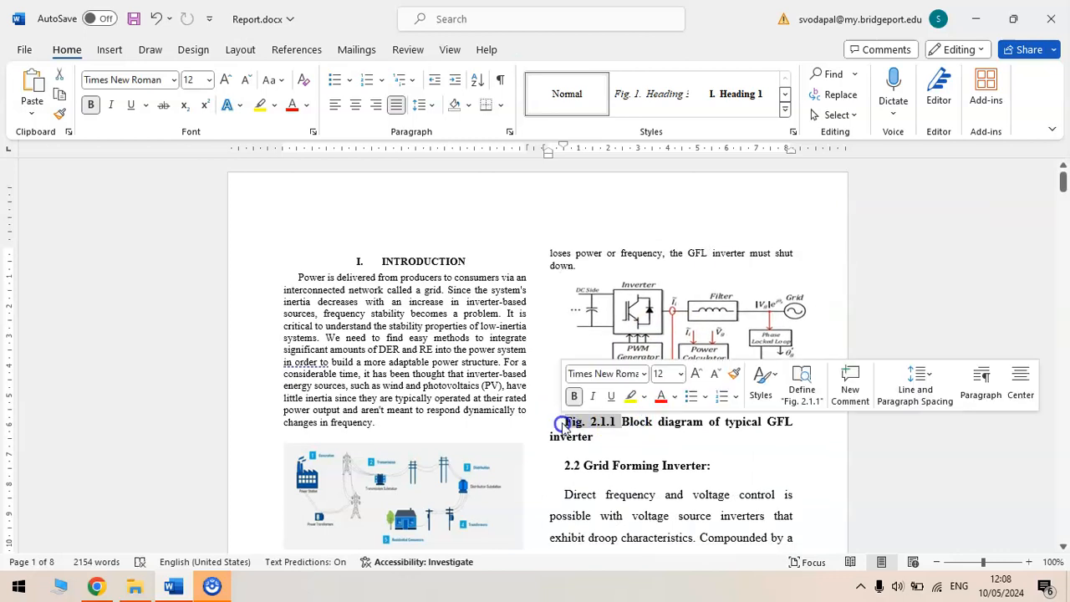
key("BackSpace")
left_click(667, 115)
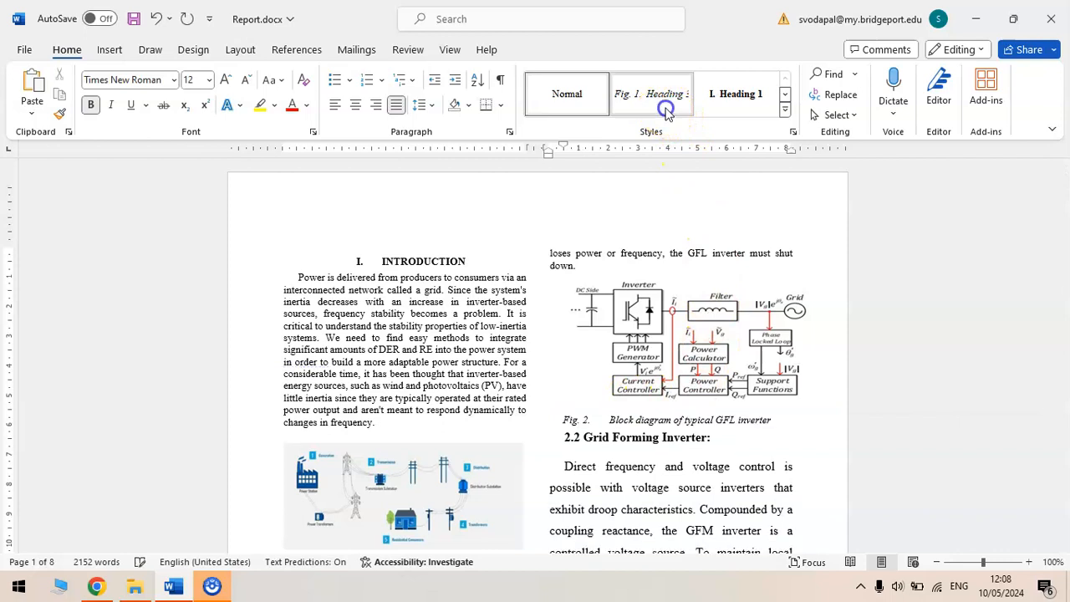
- Delete the manual 2.2 number from the "Grid Forming Inverter" subheading
scroll(707, 442, "down", 2)
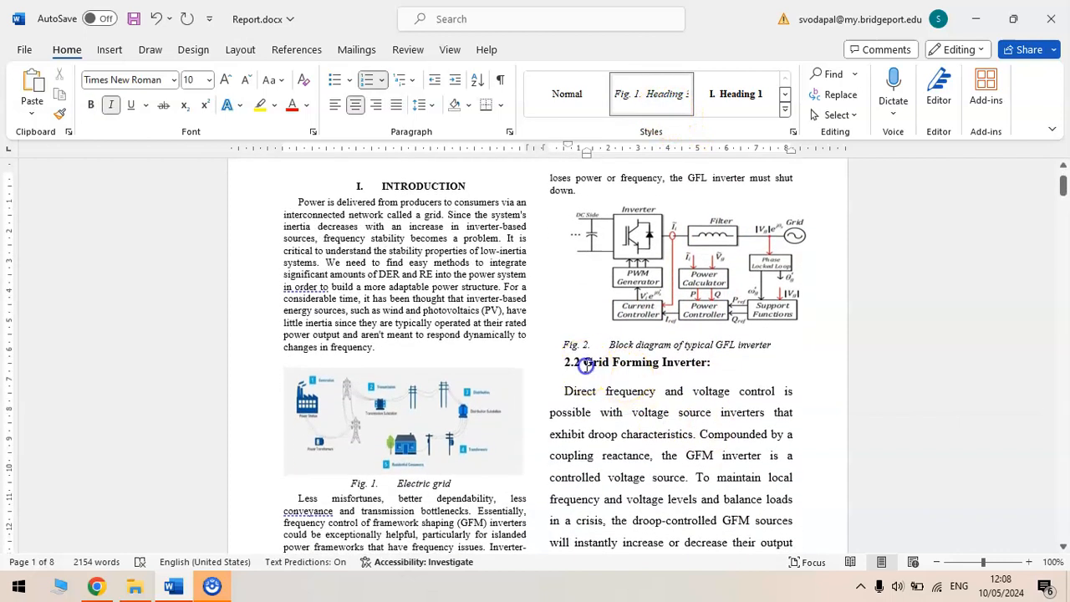
left_click_drag(586, 366, 538, 373)
left_click(582, 366)
key("BackSpace")
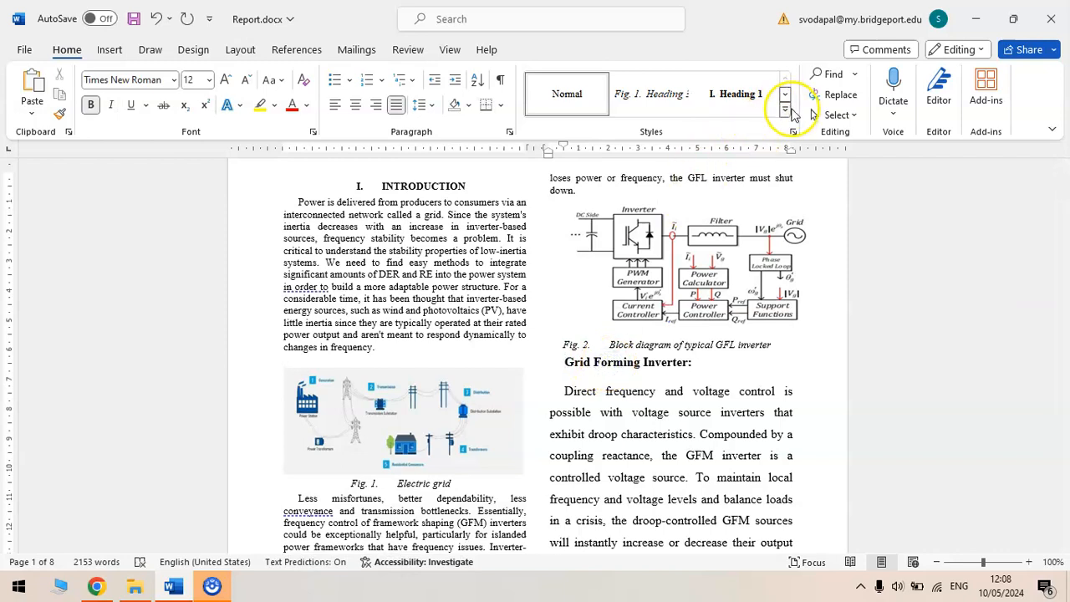
- Apply the Heading 2 style to the "Grid Forming Inverter" subheading and the Normal style to the paragraph below it
left_click(785, 109)
left_click(573, 94)
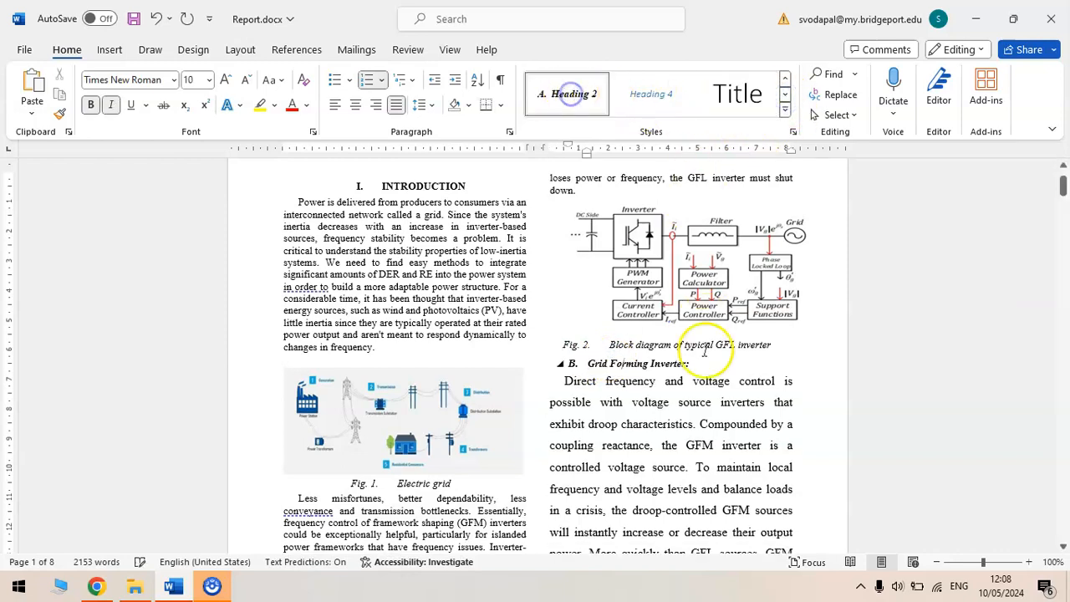
scroll(702, 384, "down", 1)
scroll(702, 384, "down", 3)
left_click(670, 289)
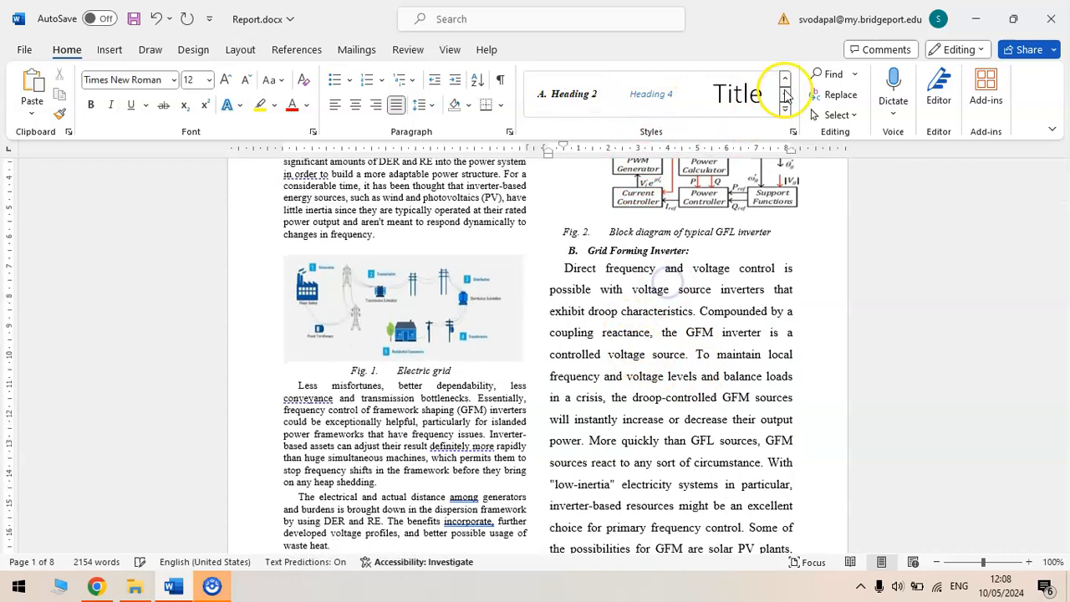
scroll(694, 351, "down", 3)
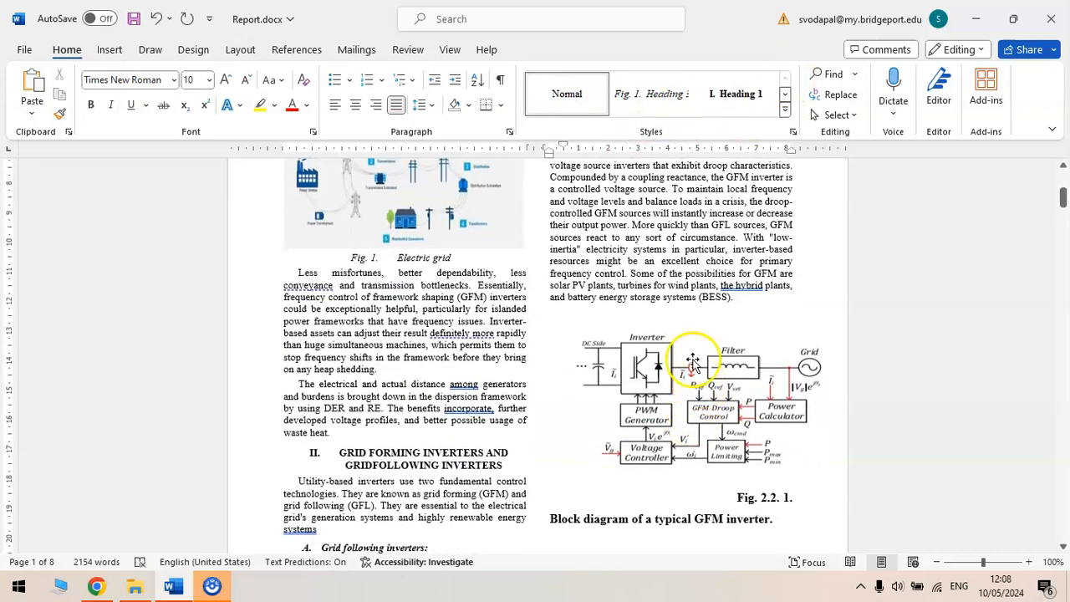
- Cut the GFM inverter block diagram and replace the blank space above its caption with a single empty line
left_click(685, 339)
left_click(690, 392)
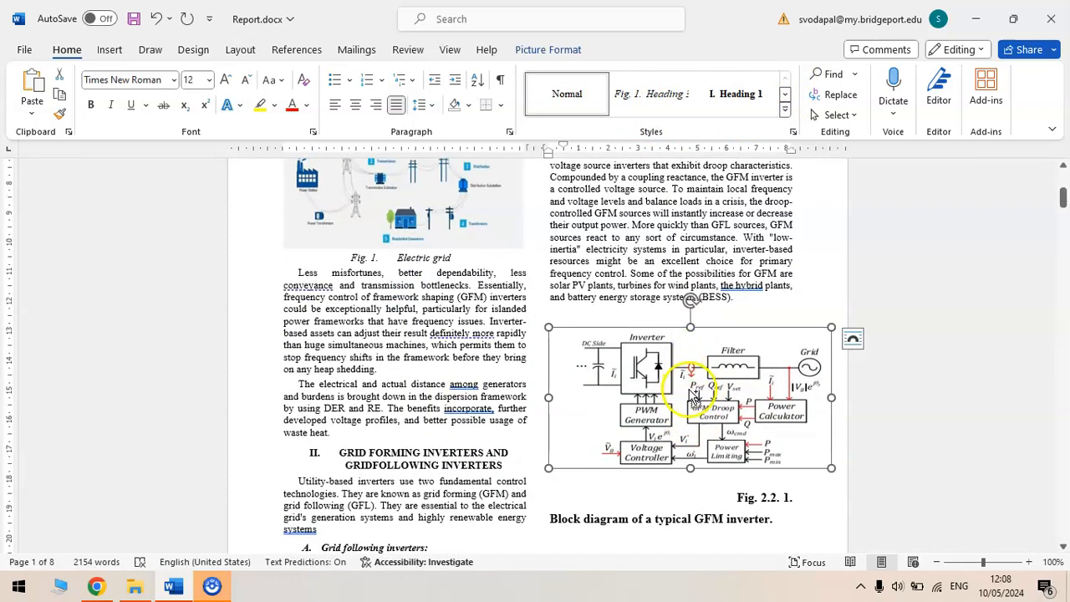
key("Delete")
left_click_drag(694, 329, 726, 351)
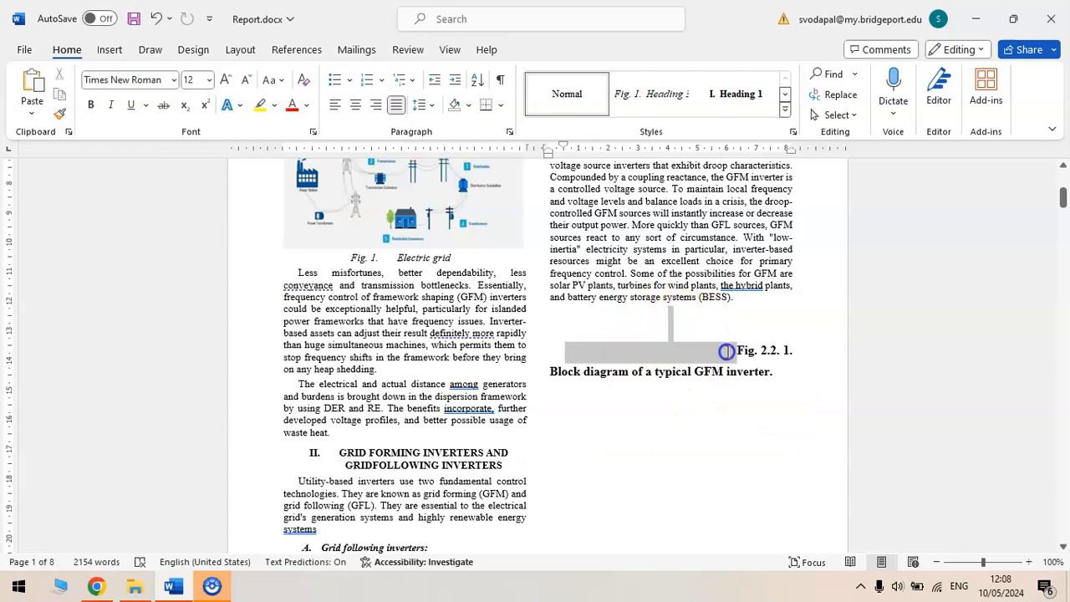
key("Delete")
left_click_drag(667, 314, 544, 312)
key("Delete")
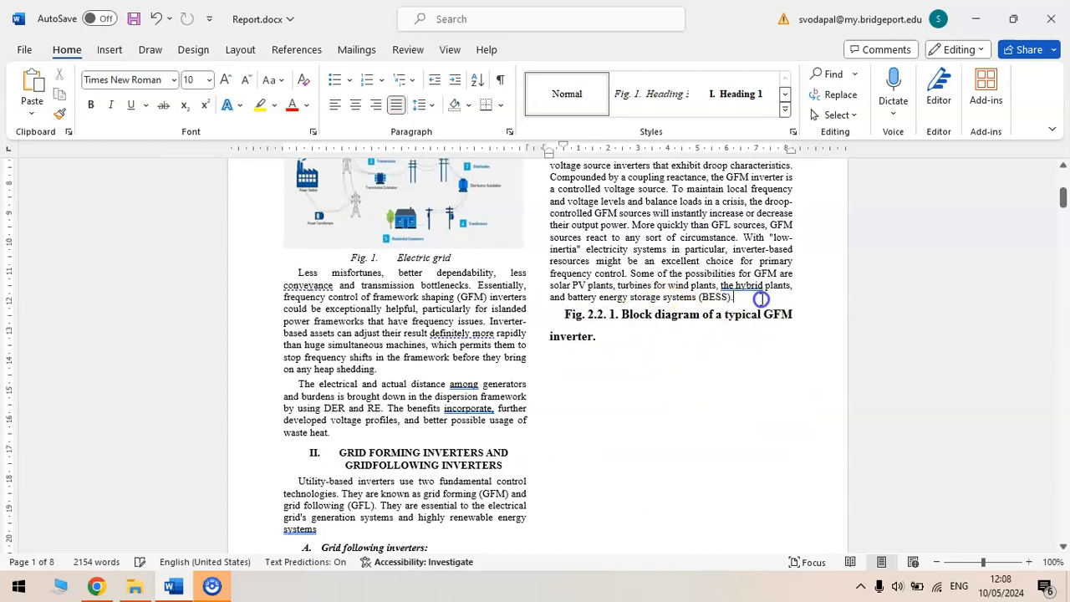
key("Return")
- Paste the GFM block diagram as a picture on the empty line and shrink it proportionally towards the column width
right_click(661, 310)
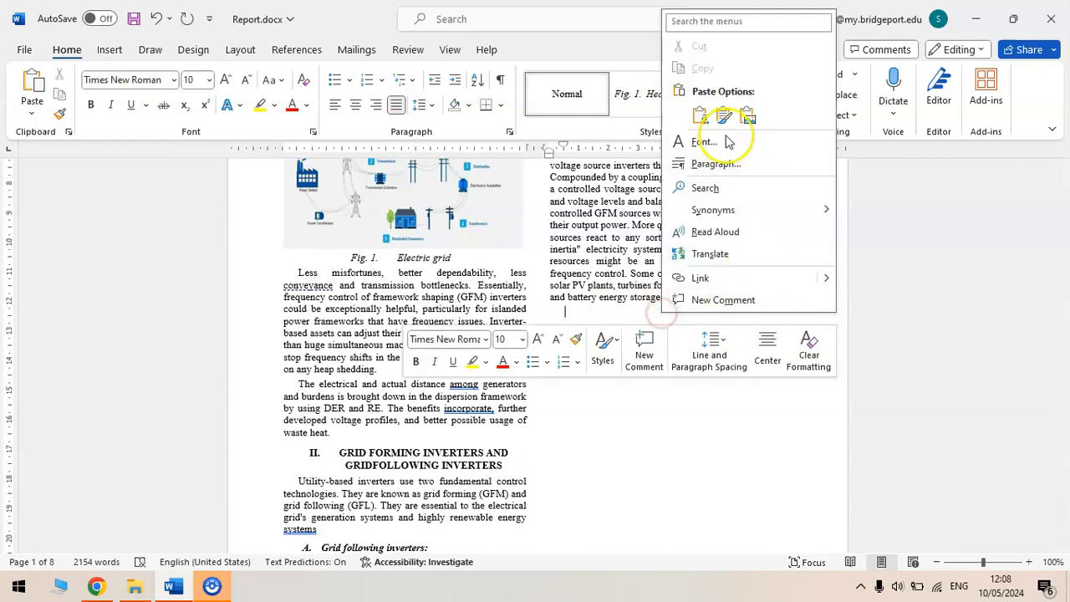
left_click(748, 115)
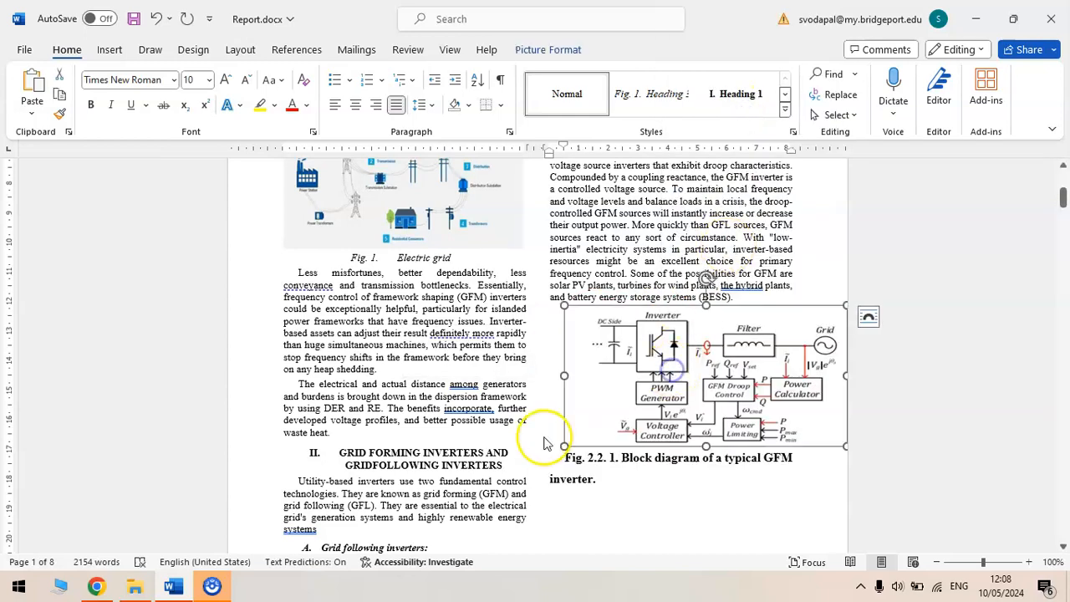
left_click_drag(564, 446, 600, 409)
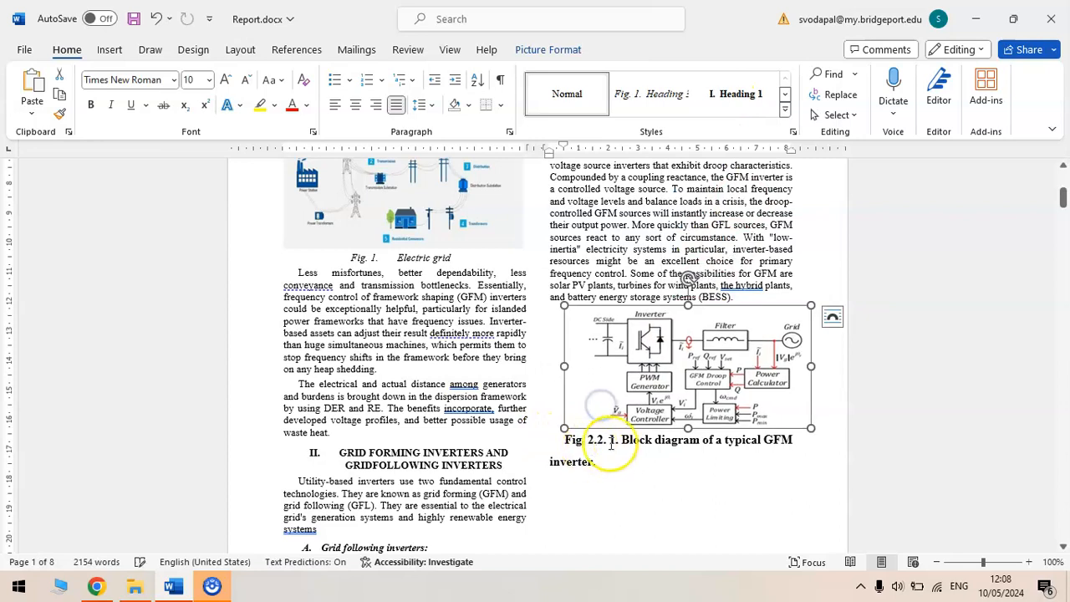
- Delete the manual "Fig. 2.2.1." label from the GFM block diagram caption and apply the Fig. numbered heading style
left_click(614, 442)
key("BackSpace")
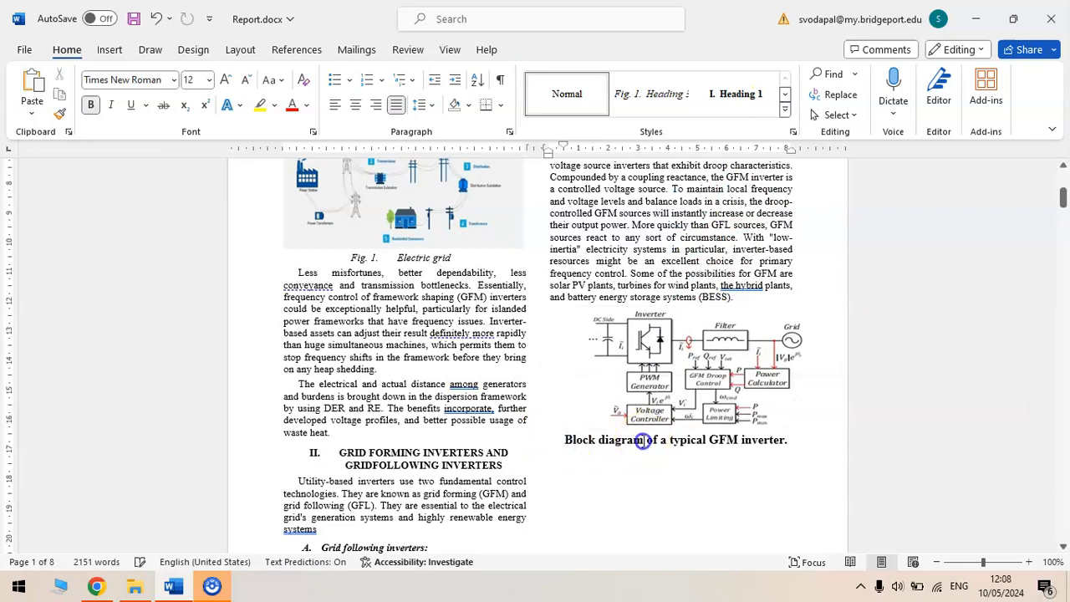
left_click(665, 102)
scroll(690, 420, "down", 8)
scroll(693, 421, "up", 10)
scroll(693, 420, "up", 4)
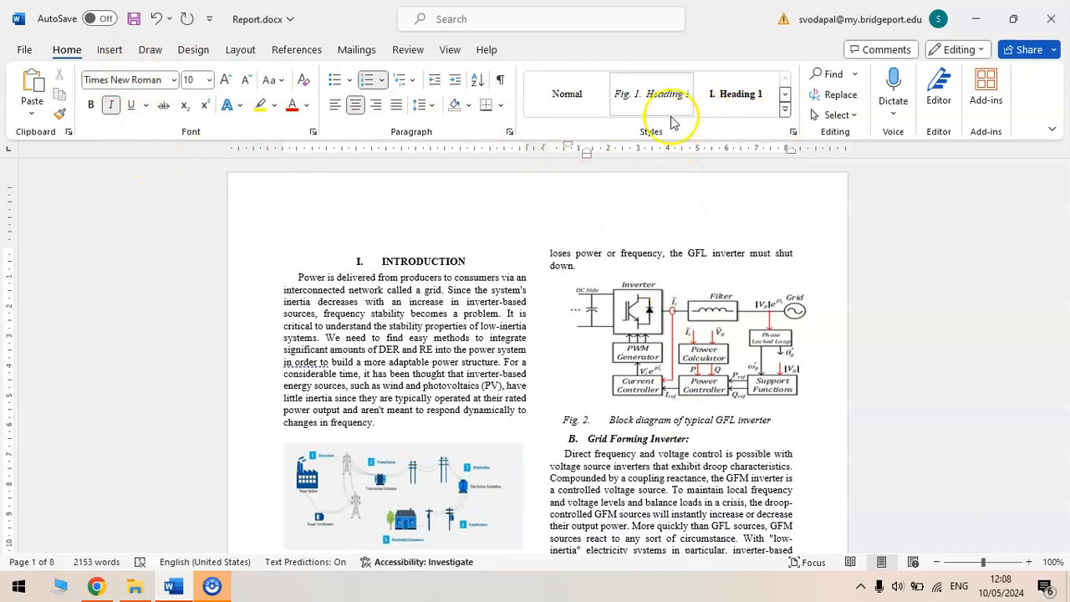
- Remove the CHAPTER-III line and the blank space above "GFM AND GFL INVERTER MODEL", and apply the Heading 1 style to that title
scroll(493, 401, "down", 10)
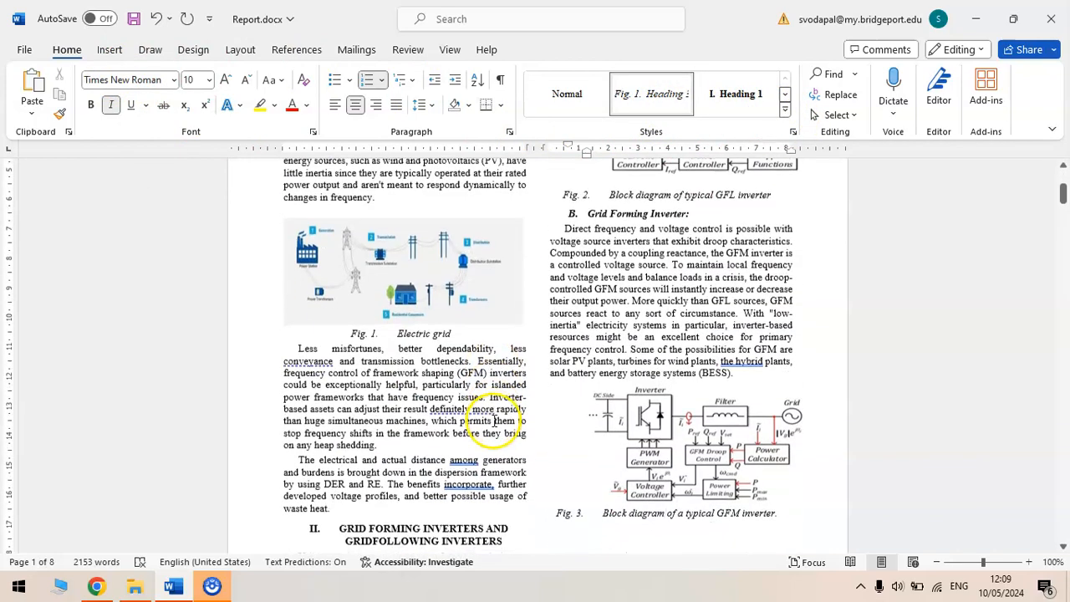
scroll(485, 422, "down", 10)
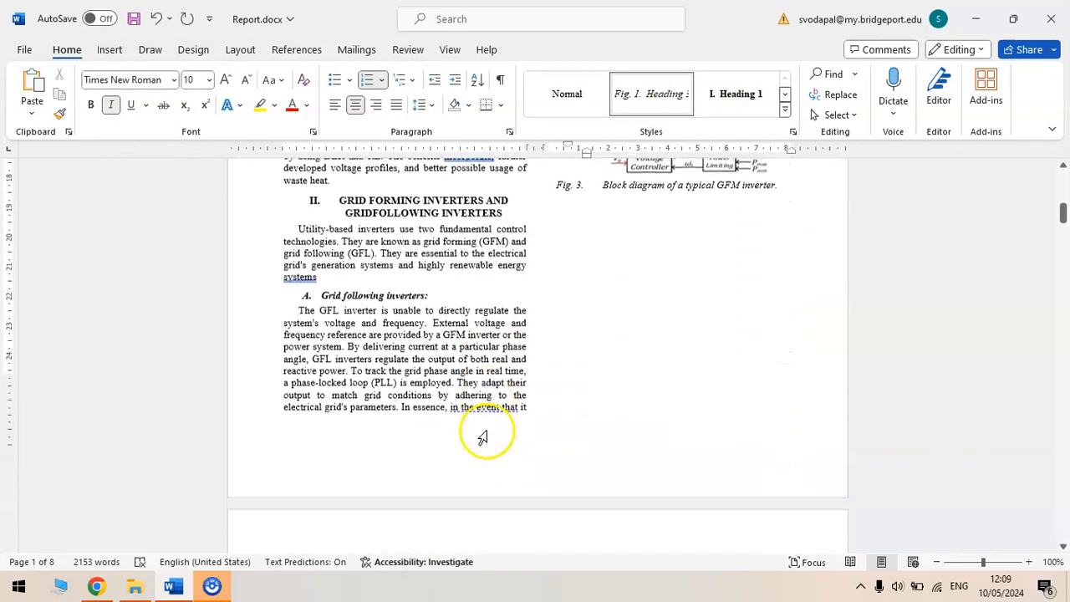
left_click(242, 455)
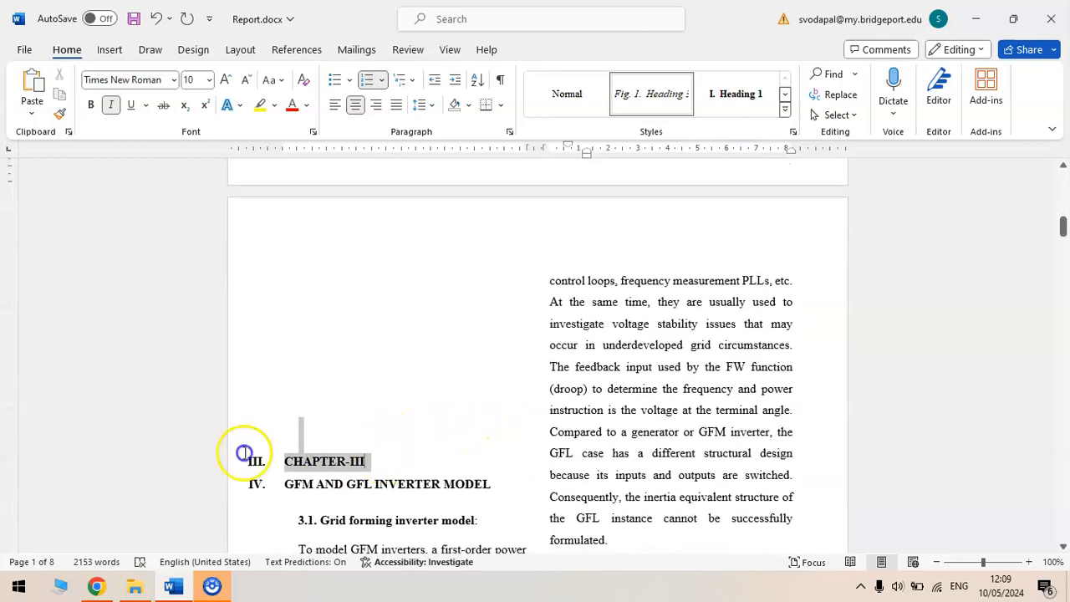
key("Delete")
key("BackSpace")
key("BackSpace")
key("BackSpace")
key("BackSpace")
key("BackSpace")
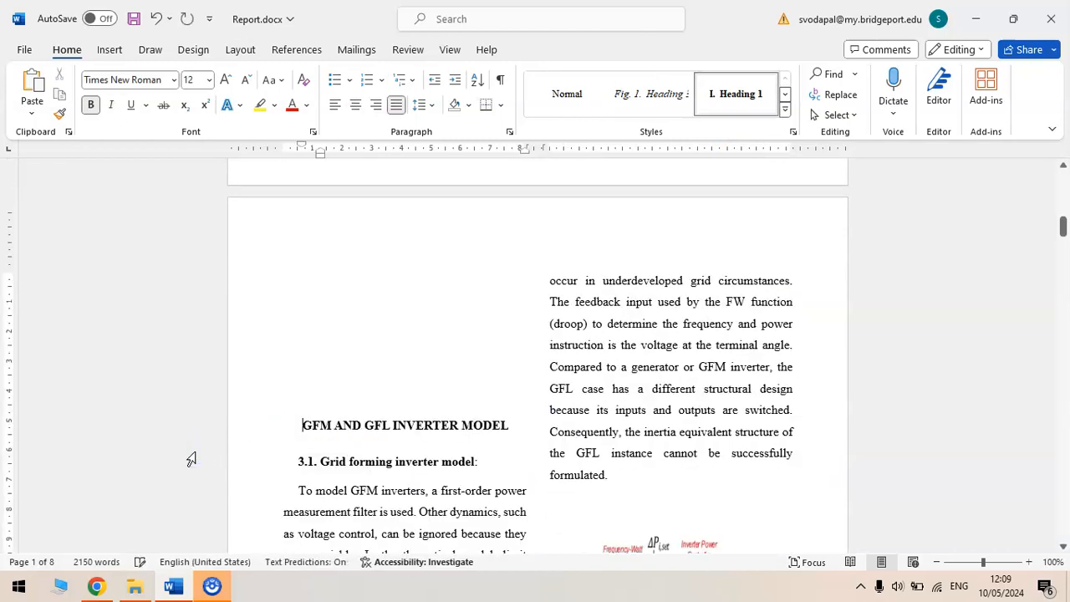
key("BackSpace")
key("BackSpace")
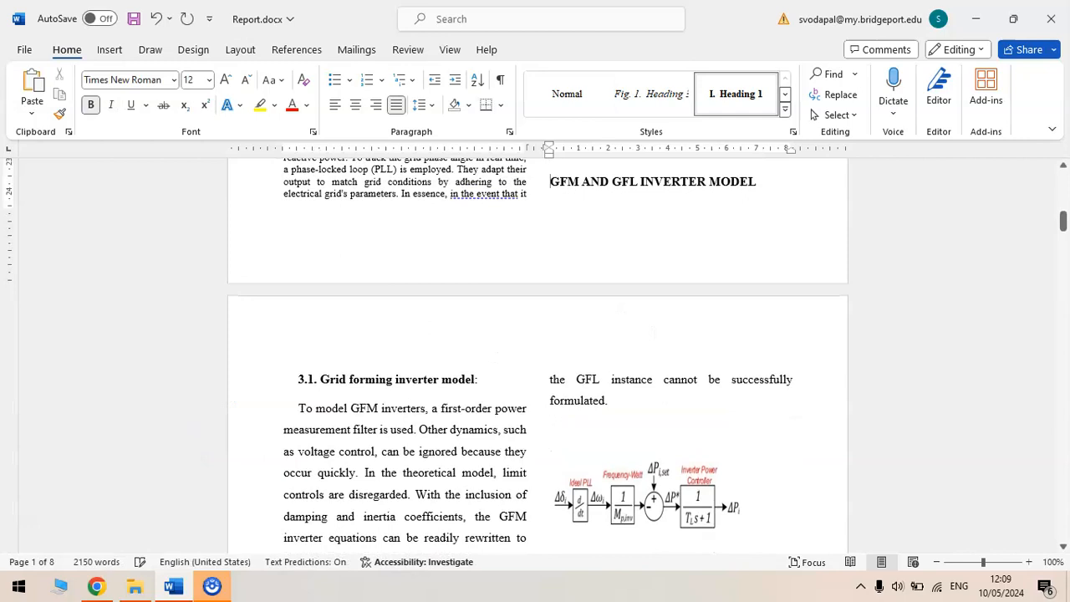
key("BackSpace")
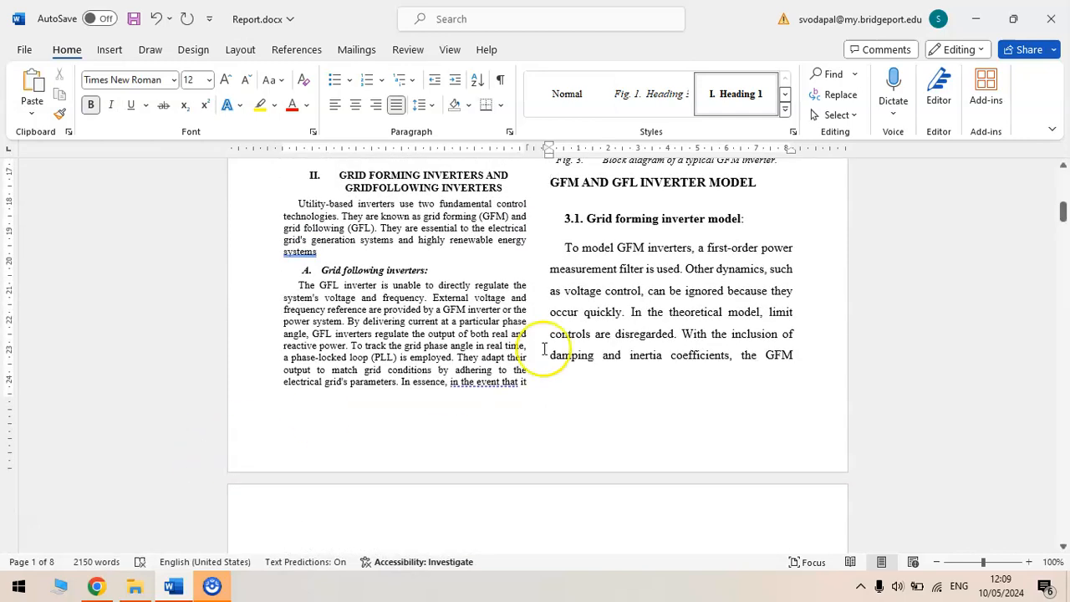
left_click(750, 90)
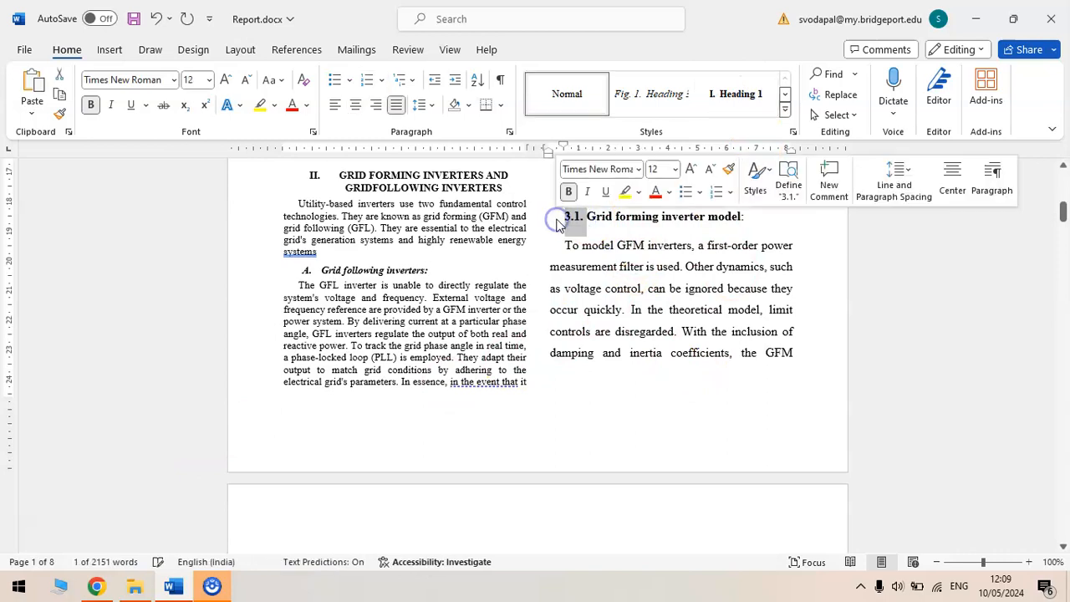
- Delete the manual 3.1 number from the "Grid forming inverter model" subheading and apply the Heading 2 style
key("BackSpace")
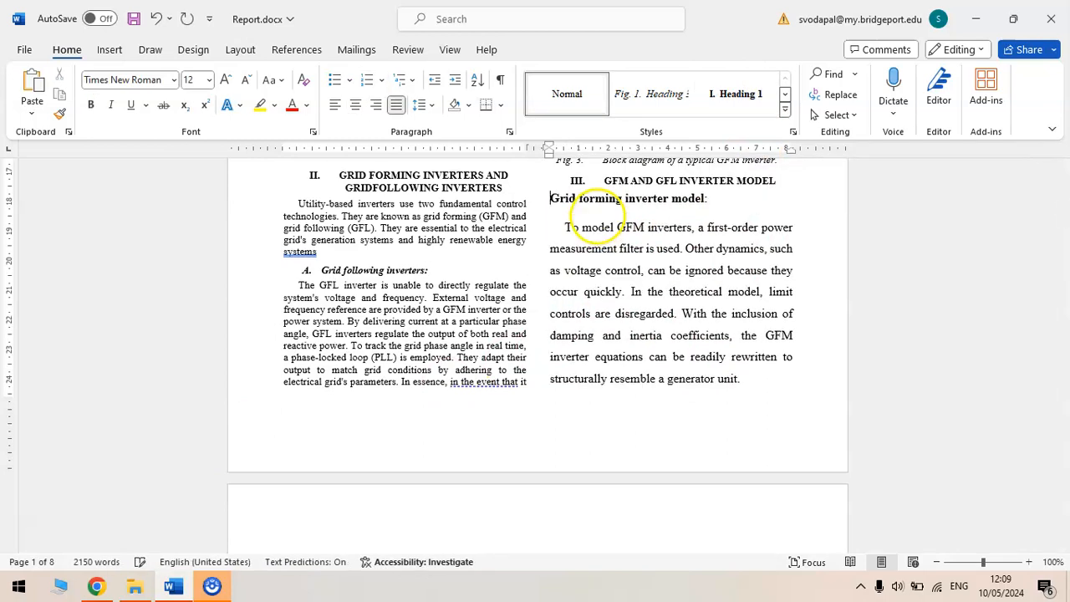
left_click(786, 96)
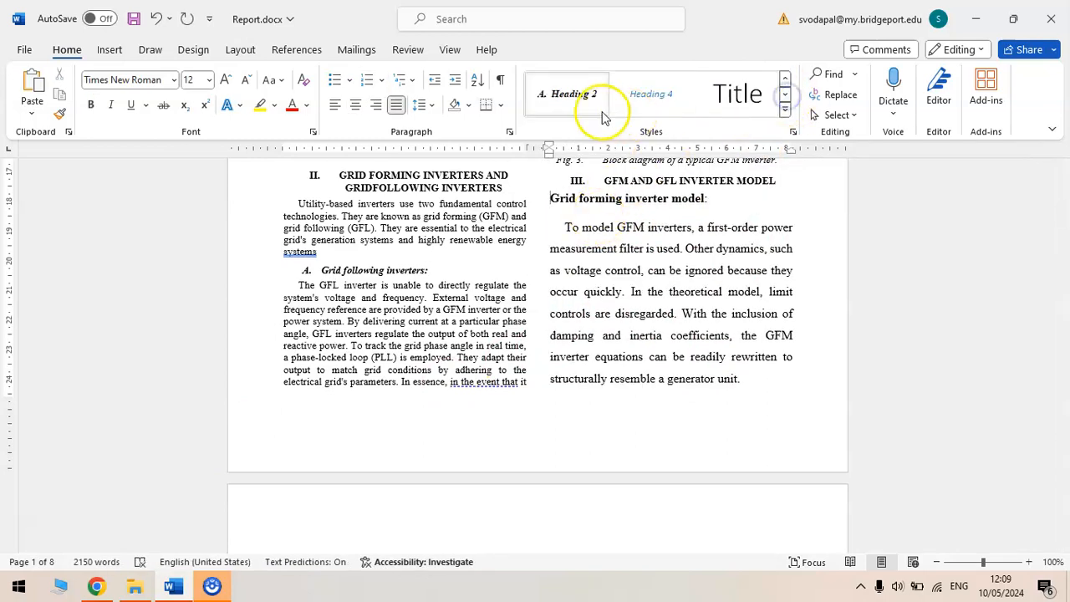
left_click(561, 102)
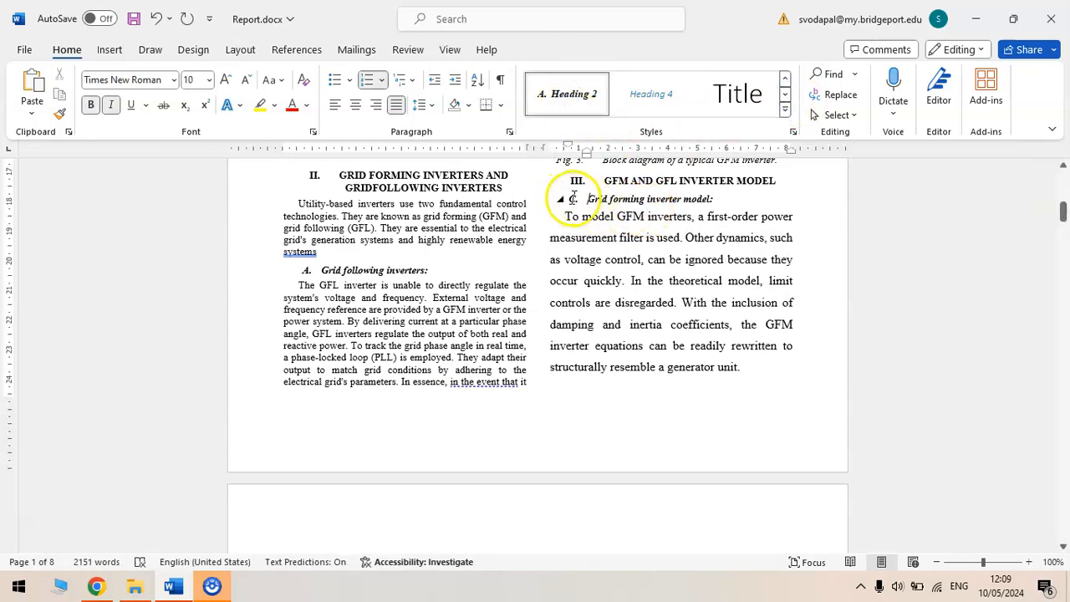
- Restart the "Grid forming inverter model" subheading's numbering at A and apply the Normal style to the paragraph below it
right_click(573, 198)
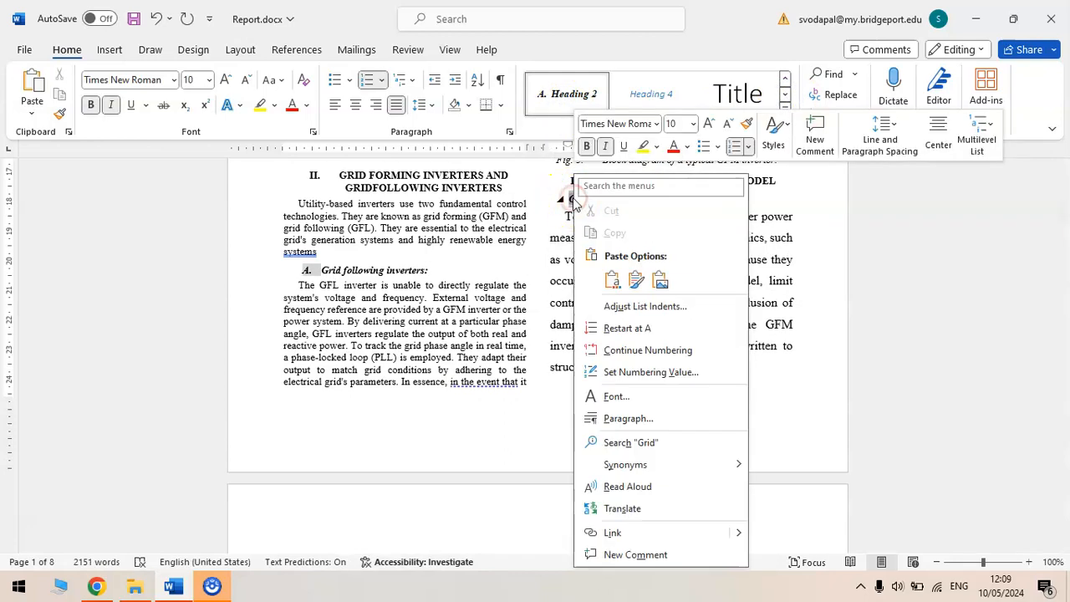
left_click(627, 329)
left_click(787, 77)
left_click(566, 91)
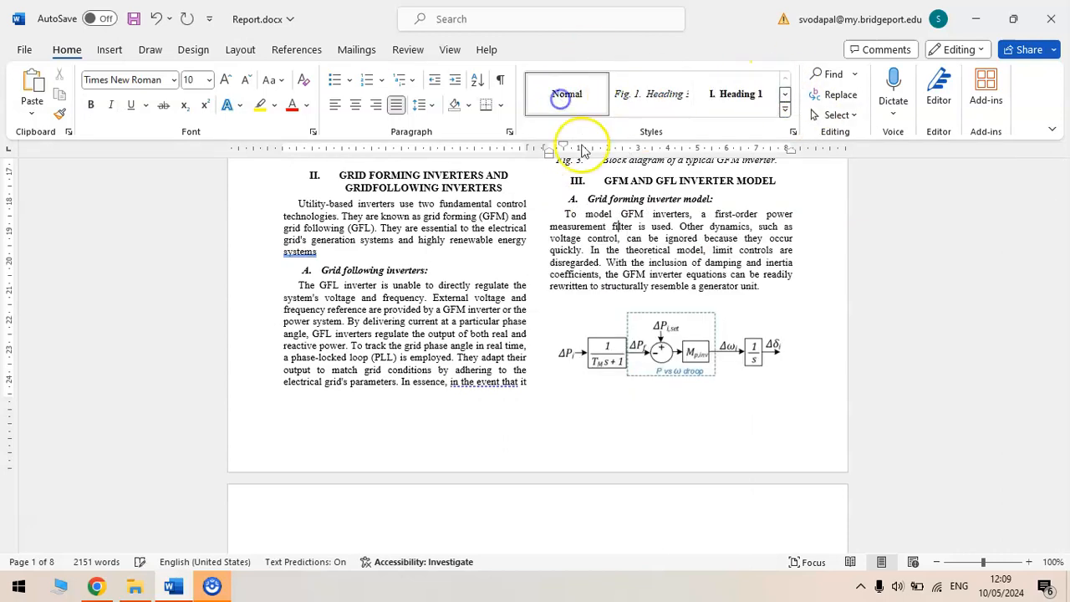
- Delete the manual "Fig.3.1.1." label and the blank space between the droop diagram and its "Grid forming inverter model" caption
scroll(597, 318, "down", 3)
left_click(730, 211)
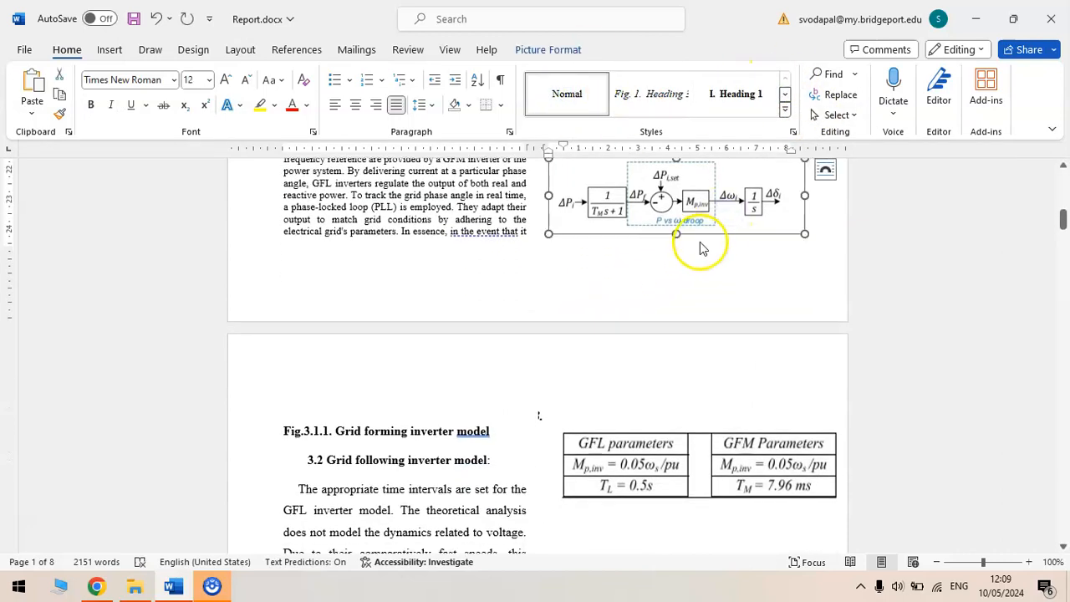
left_click_drag(339, 430, 282, 432)
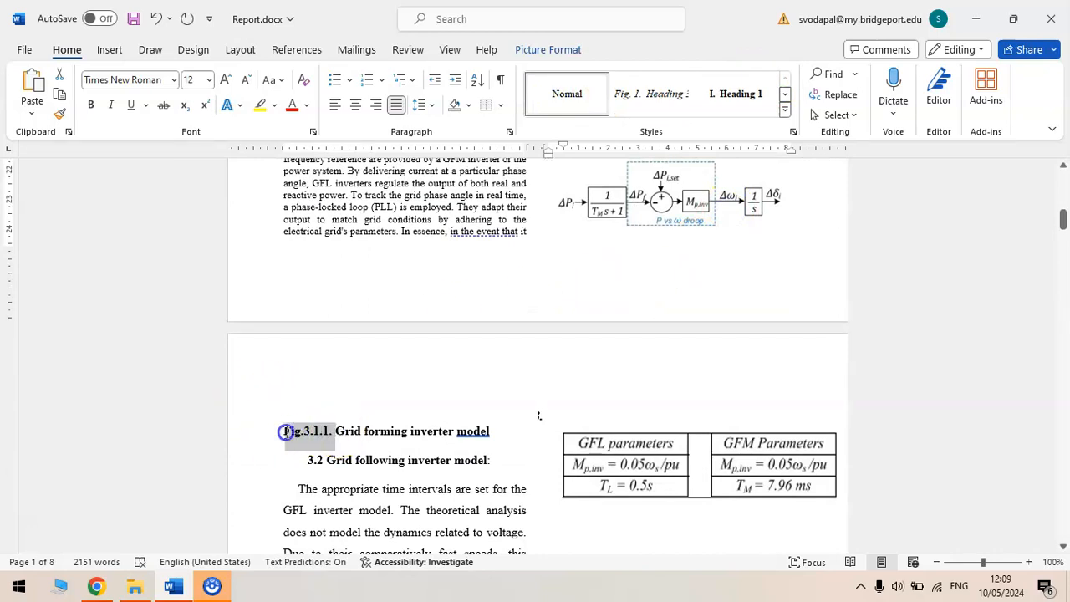
key("BackSpace")
key("BackSpace")
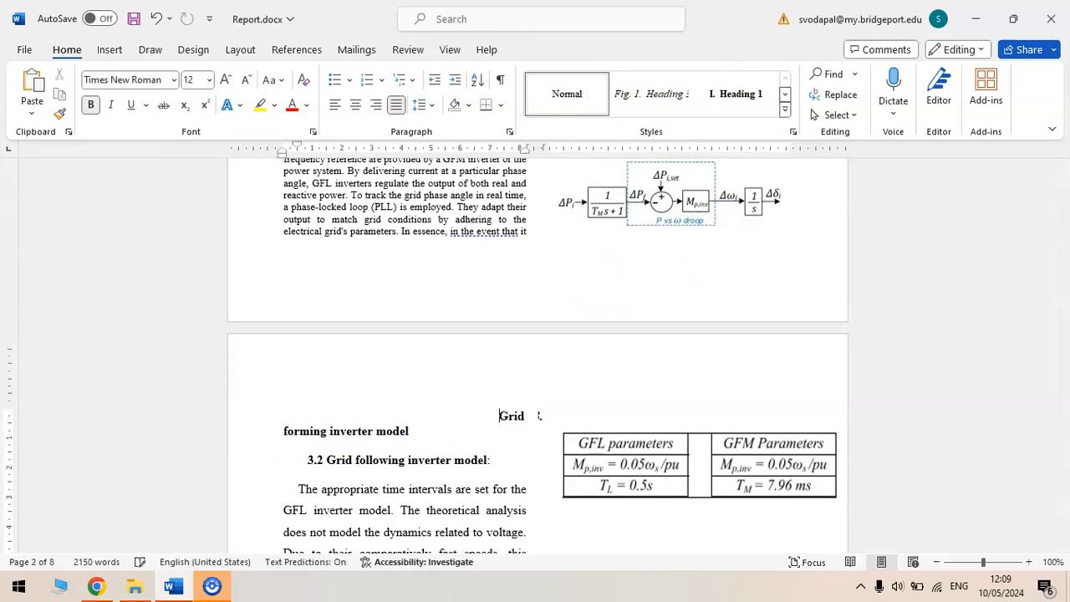
left_click_drag(499, 416, 297, 407)
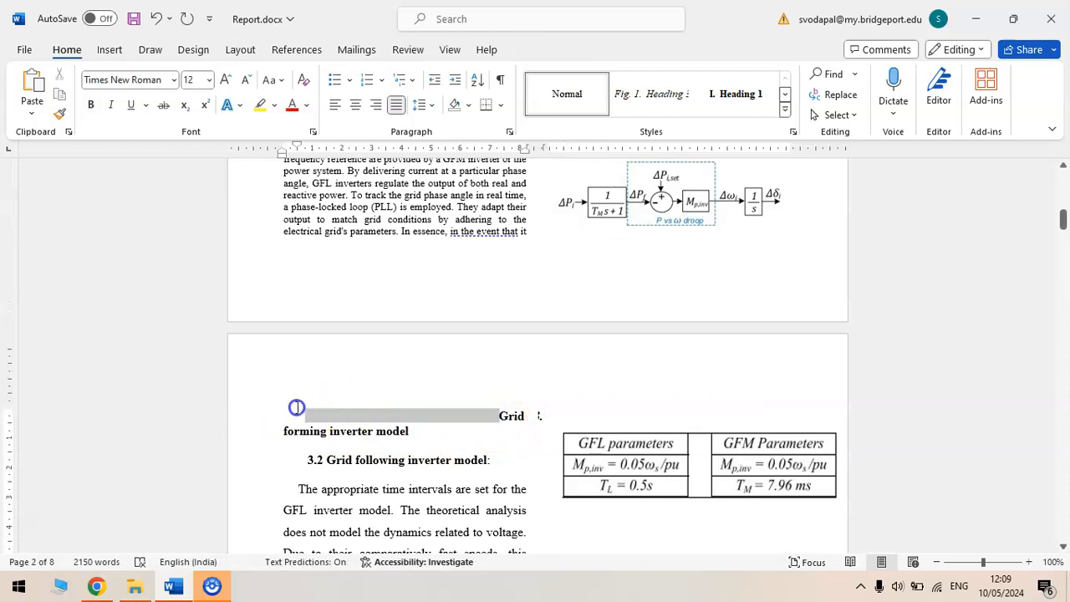
key("BackSpace")
key("BackSpace")
key("BackSpace")
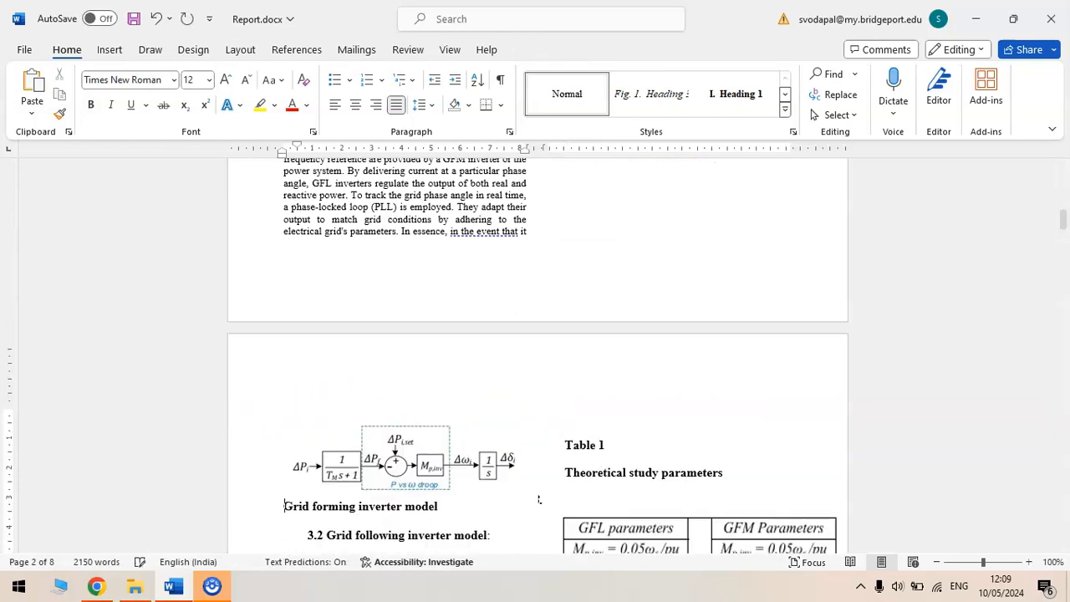
- Apply the Fig. numbered heading style to the selected "Grid forming inverter model" caption text under the droop diagram
left_click(448, 501)
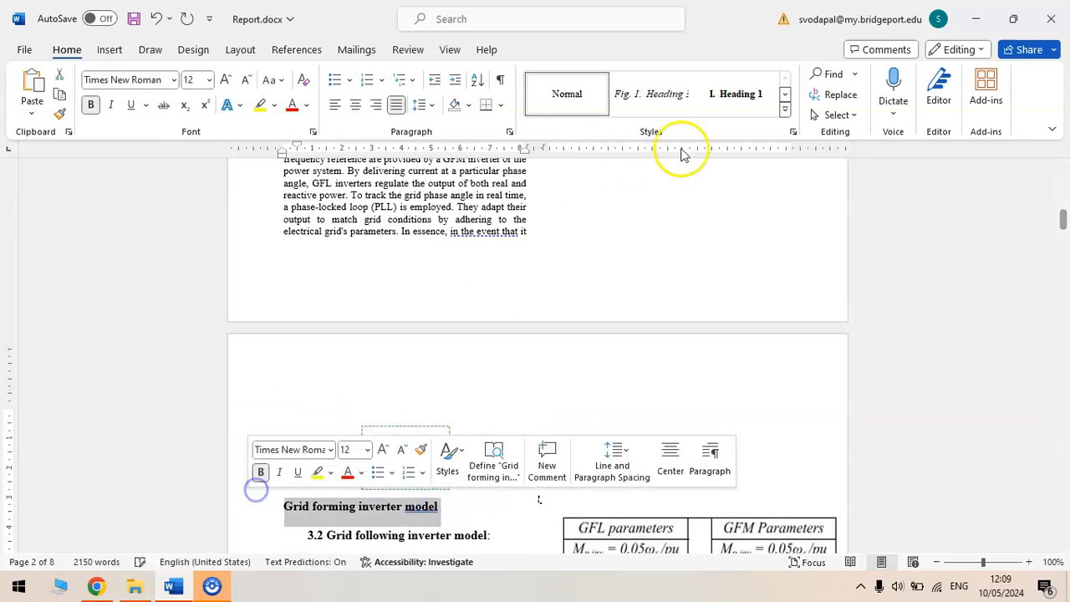
left_click(675, 95)
scroll(674, 332, "up", 3)
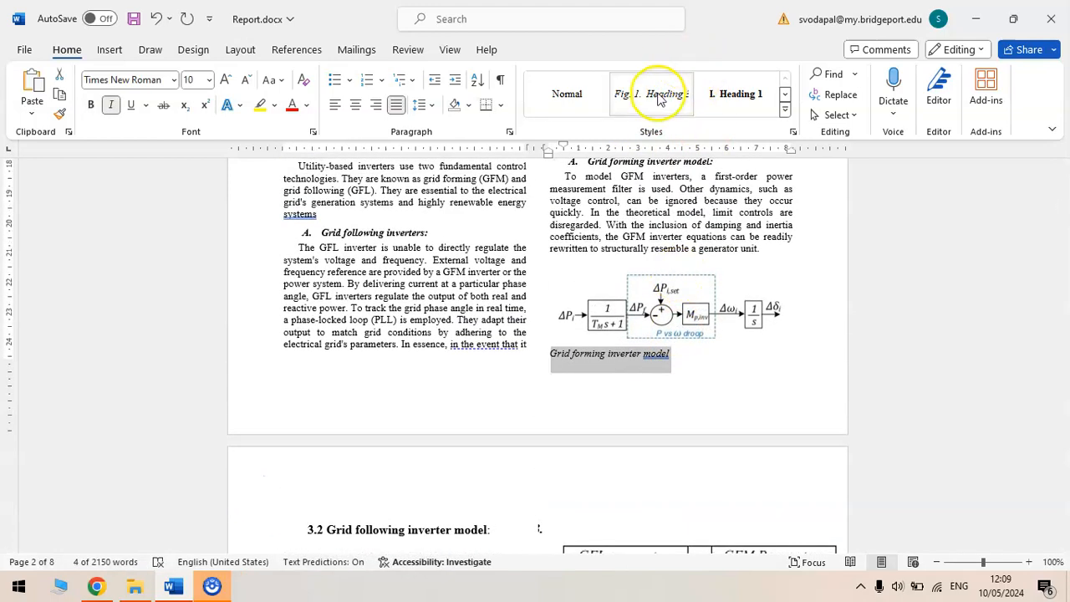
left_click(686, 326)
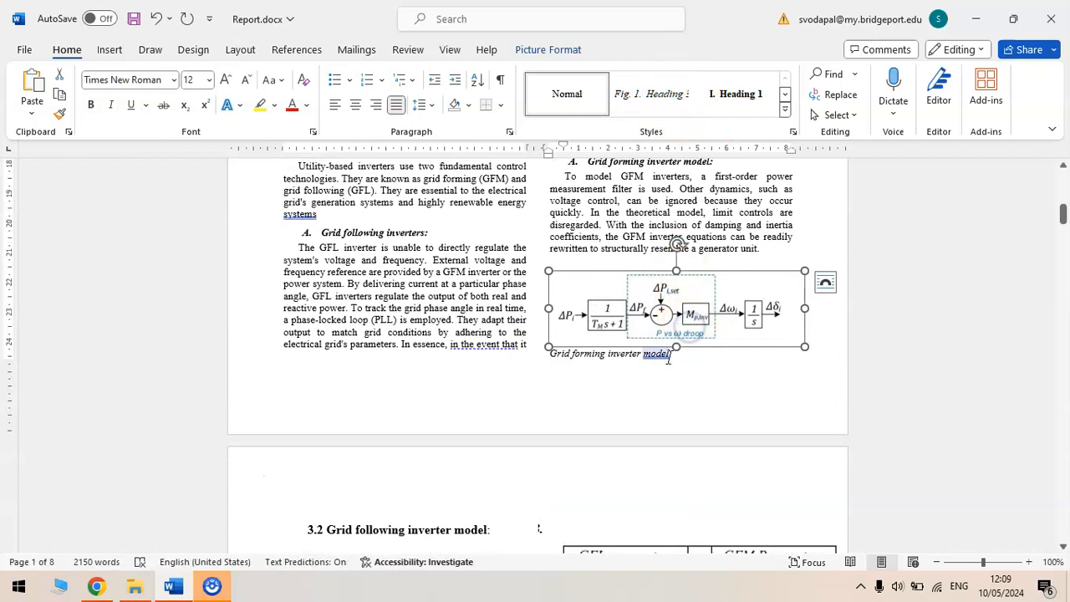
left_click(717, 329)
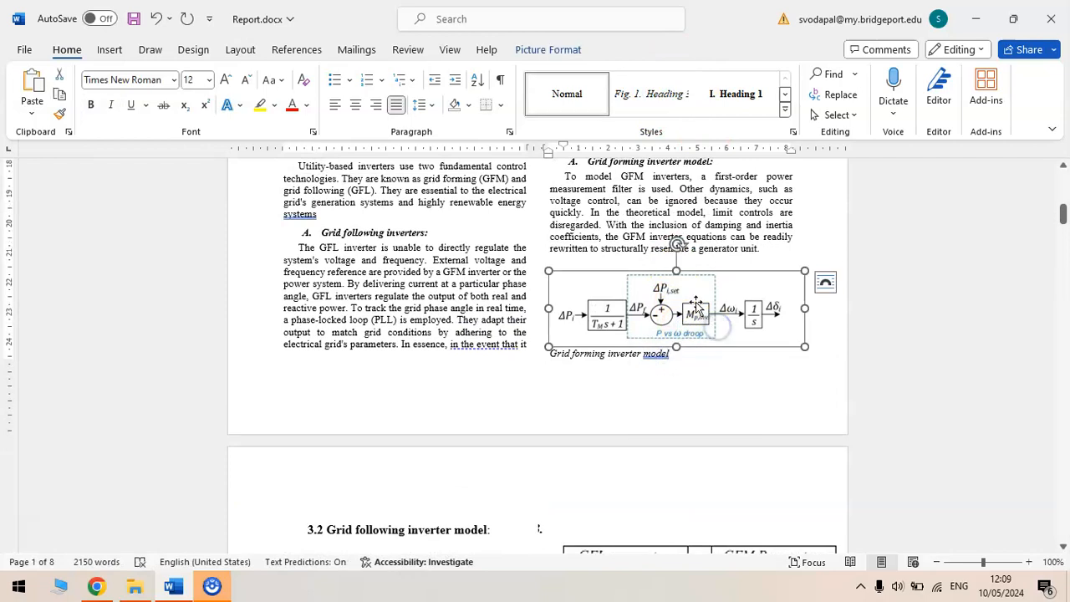
- Examine the formatting and numbering settings of the Heading 3 figure titles style used for the "Grid forming inverter model" caption
left_click_drag(687, 368, 554, 359)
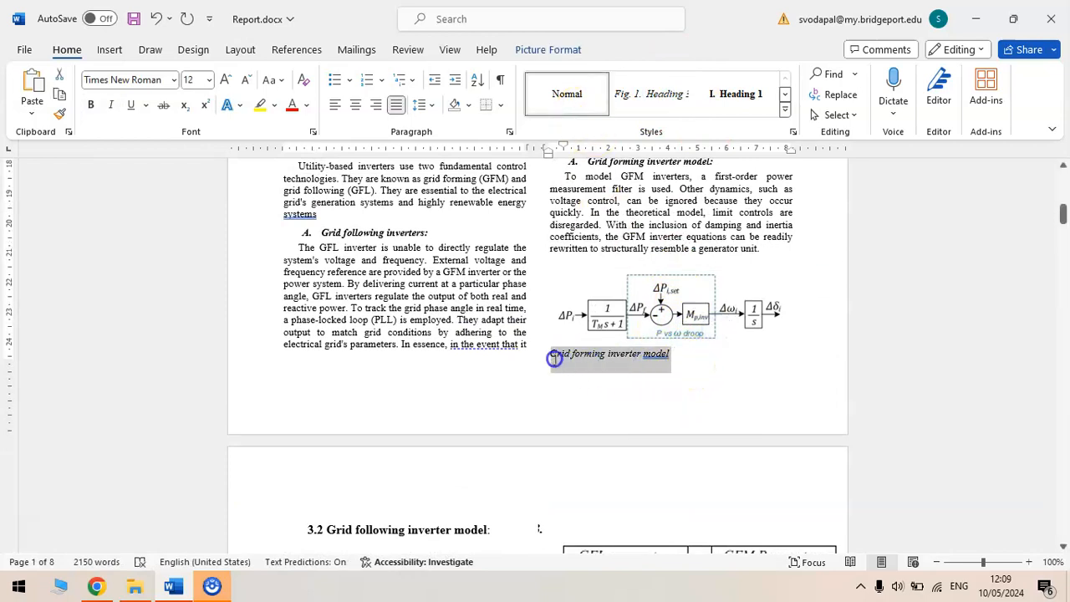
right_click(656, 107)
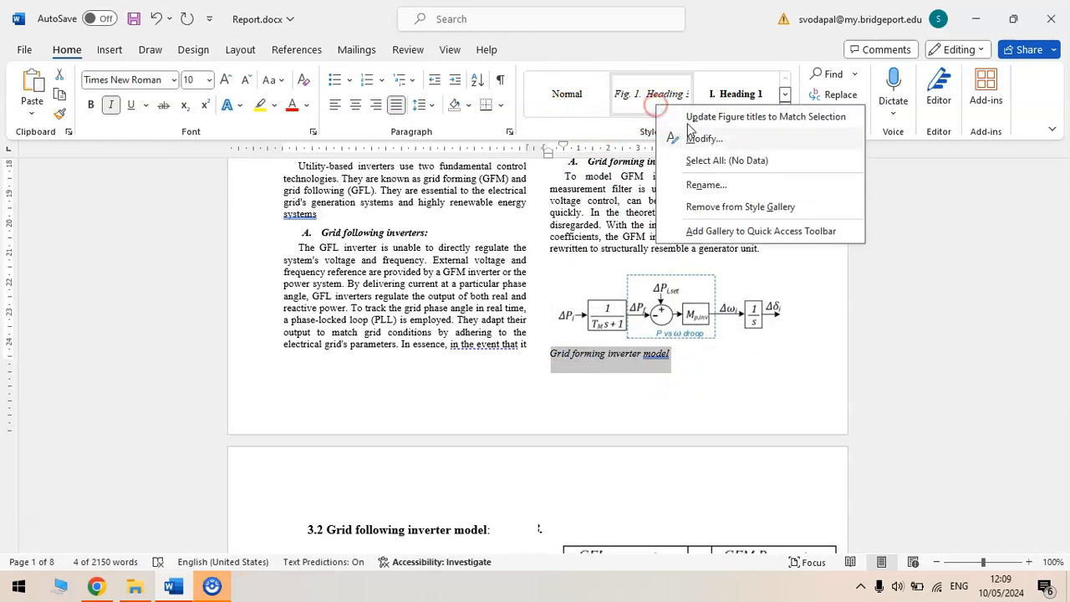
left_click(702, 140)
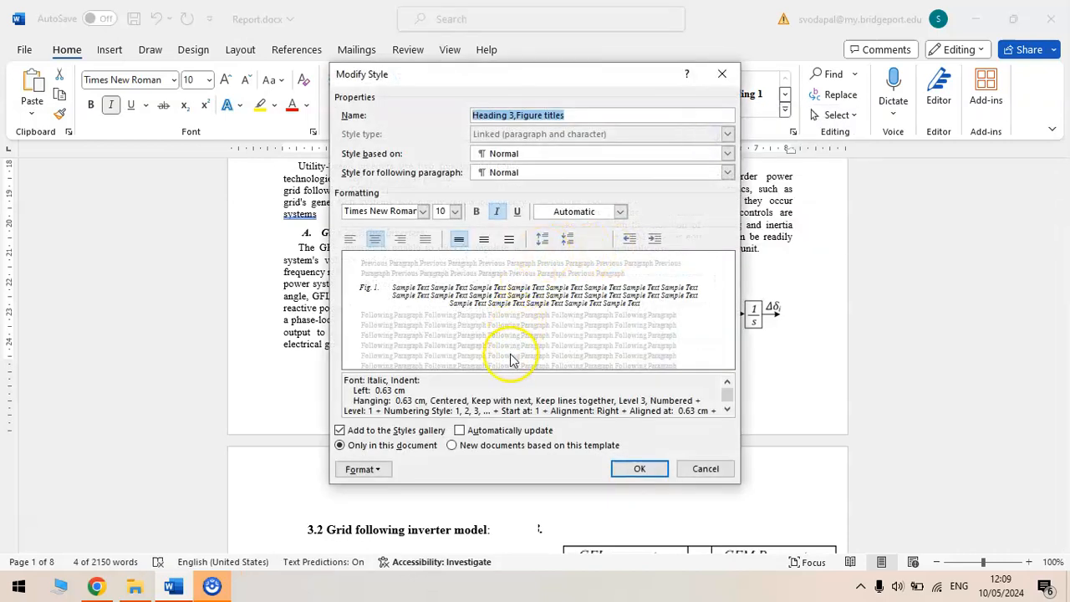
left_click(643, 468)
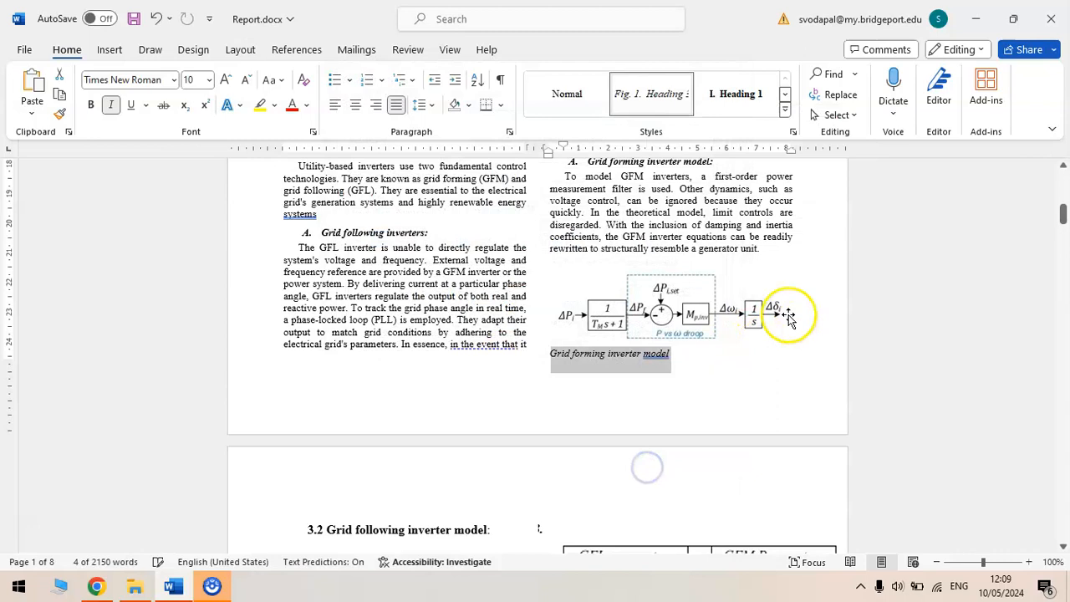
- Cut the droop diagram, remove the gap before its caption, and paste the diagram back on a new line above "Grid forming inverter model"
left_click(708, 309)
key("Delete")
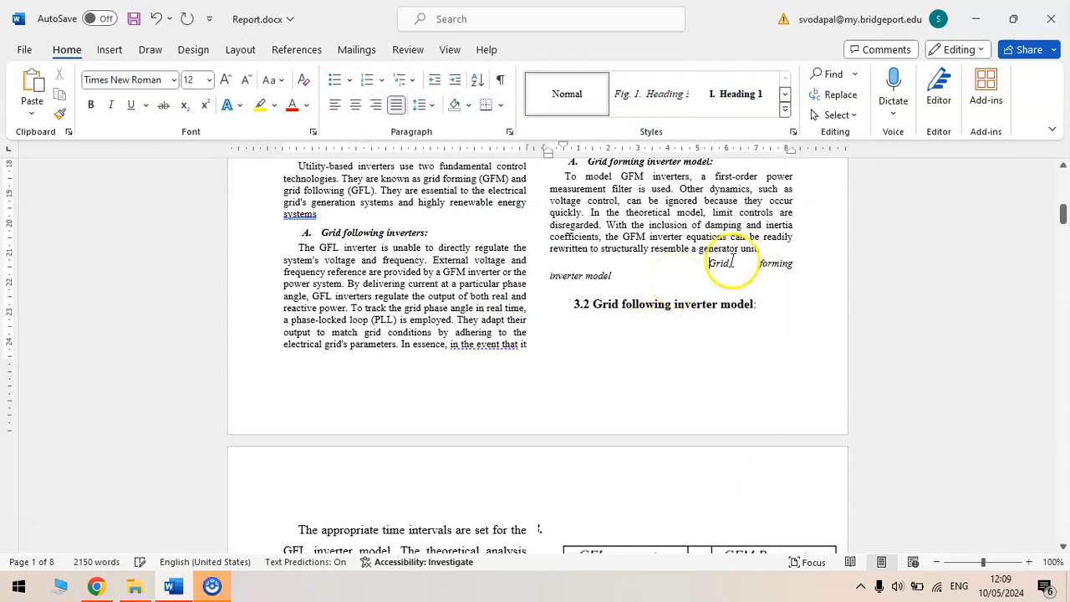
left_click_drag(710, 264, 575, 267)
key("Delete")
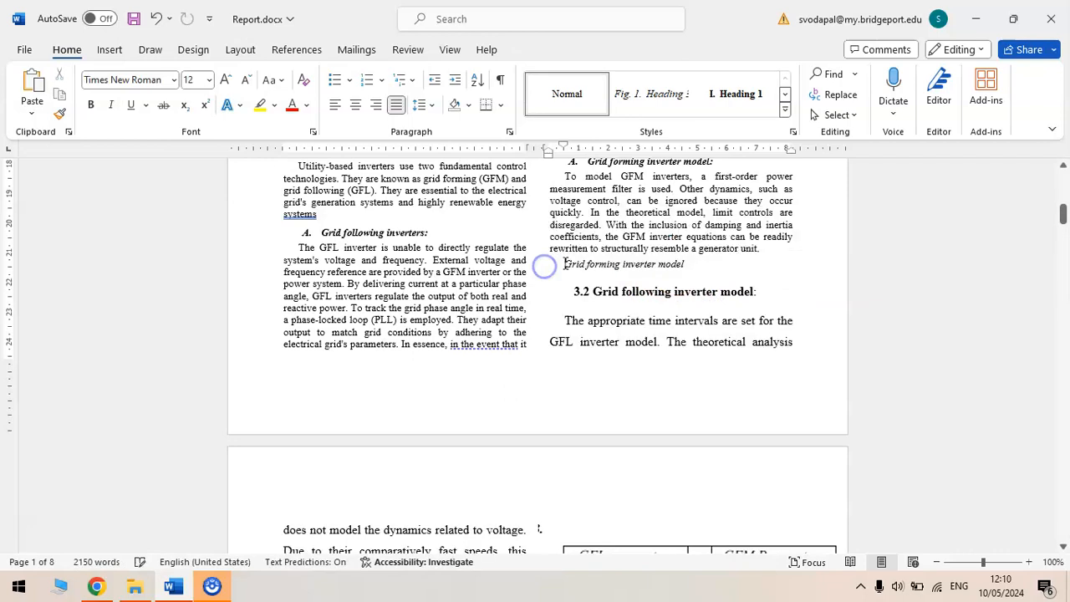
key("Return")
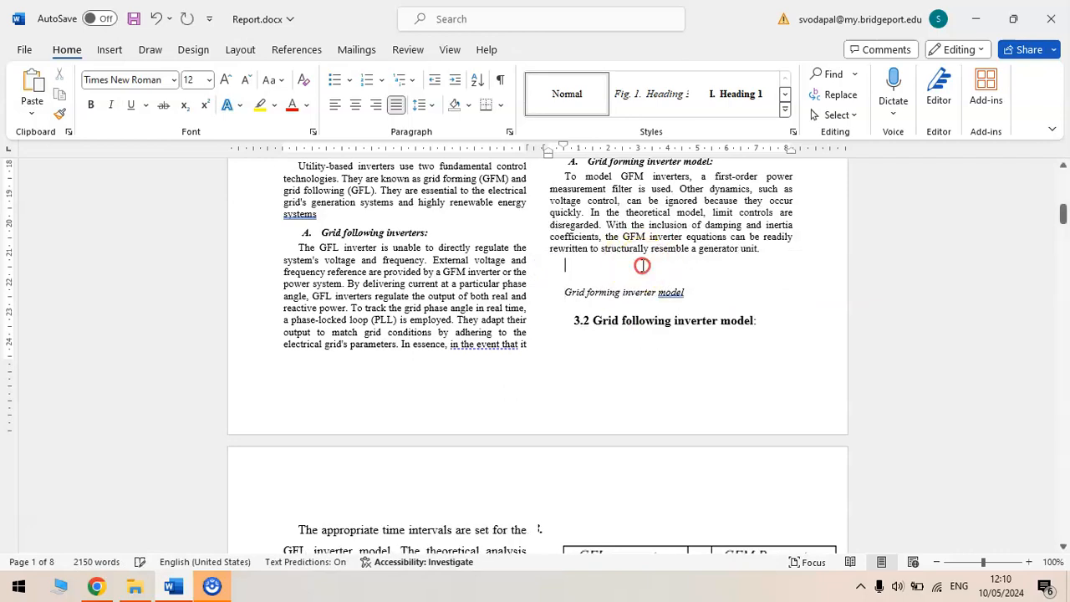
right_click(642, 265)
left_click(726, 366)
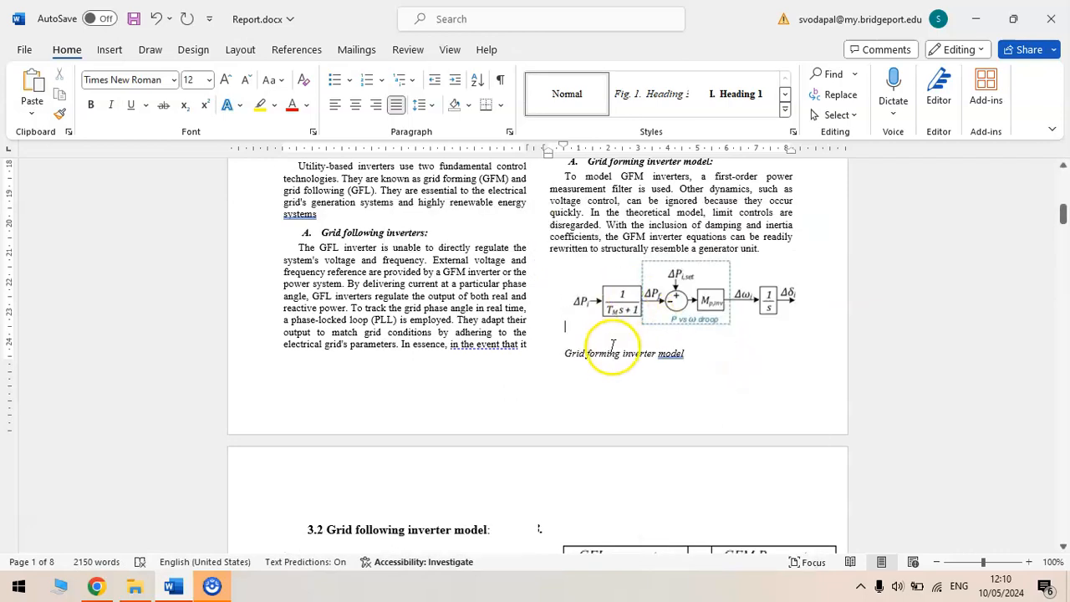
- Apply the Fig. numbered heading style to the "Grid forming inverter model" caption below the re-pasted droop diagram
left_click(610, 330)
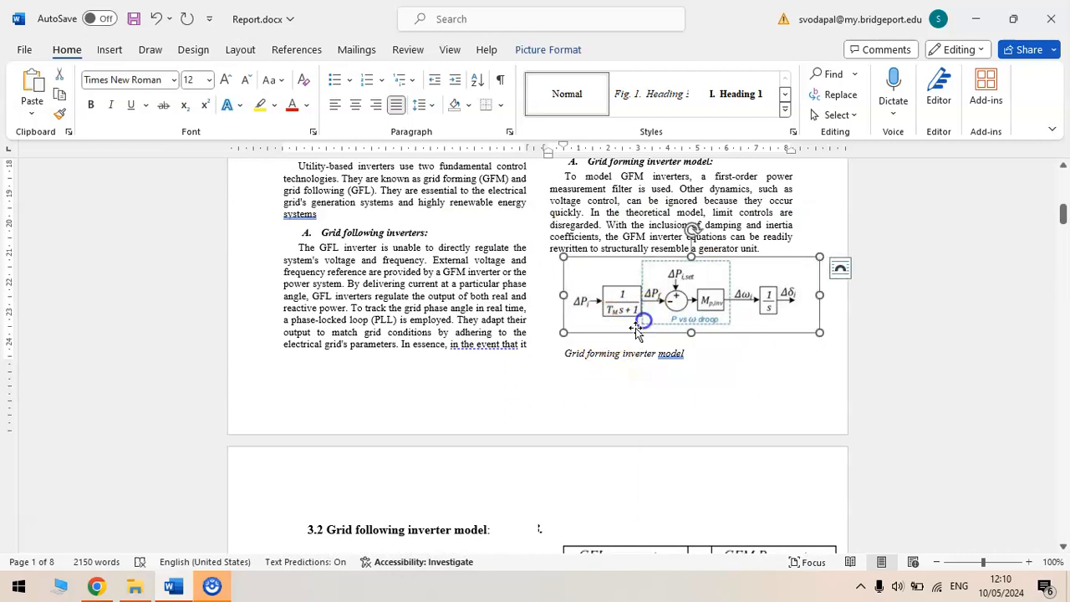
left_click(621, 356)
left_click(675, 92)
left_click(746, 104)
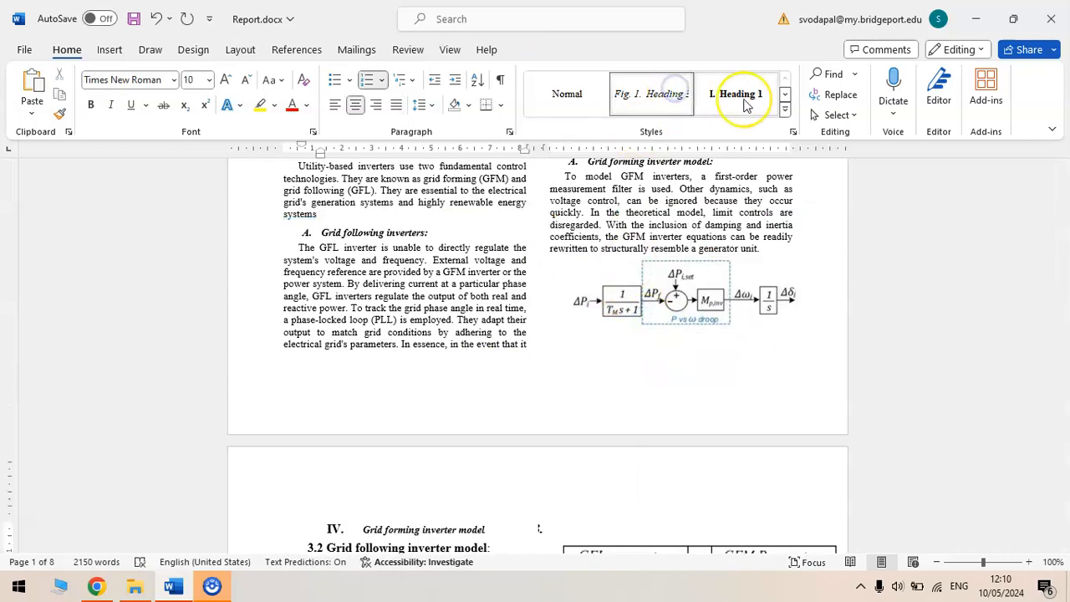
left_click(660, 102)
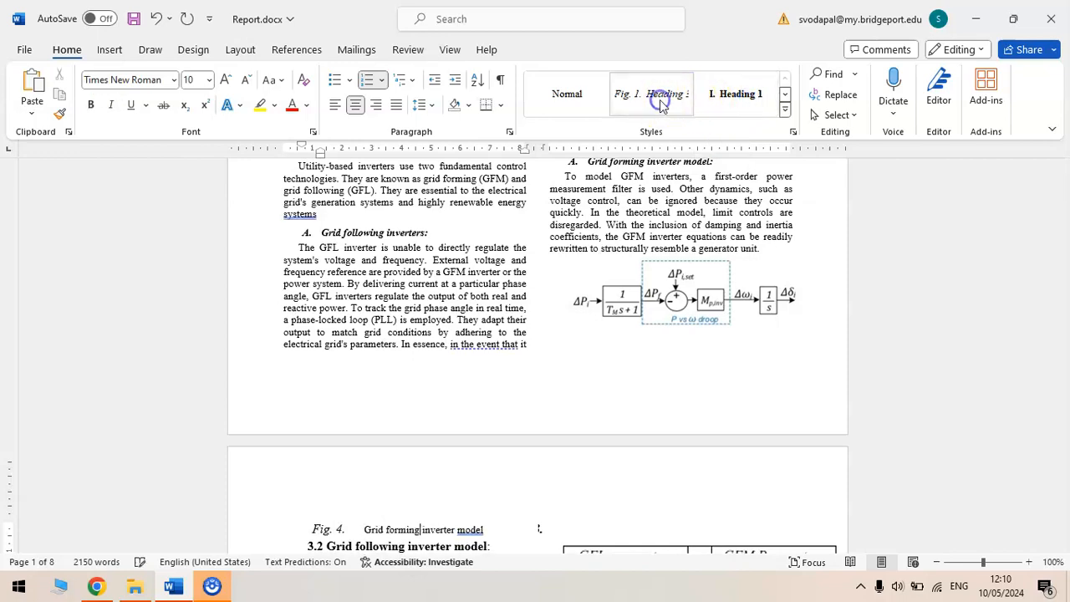
- Shrink the droop diagram so that it fits within the column width
left_click(314, 530)
left_click(719, 333)
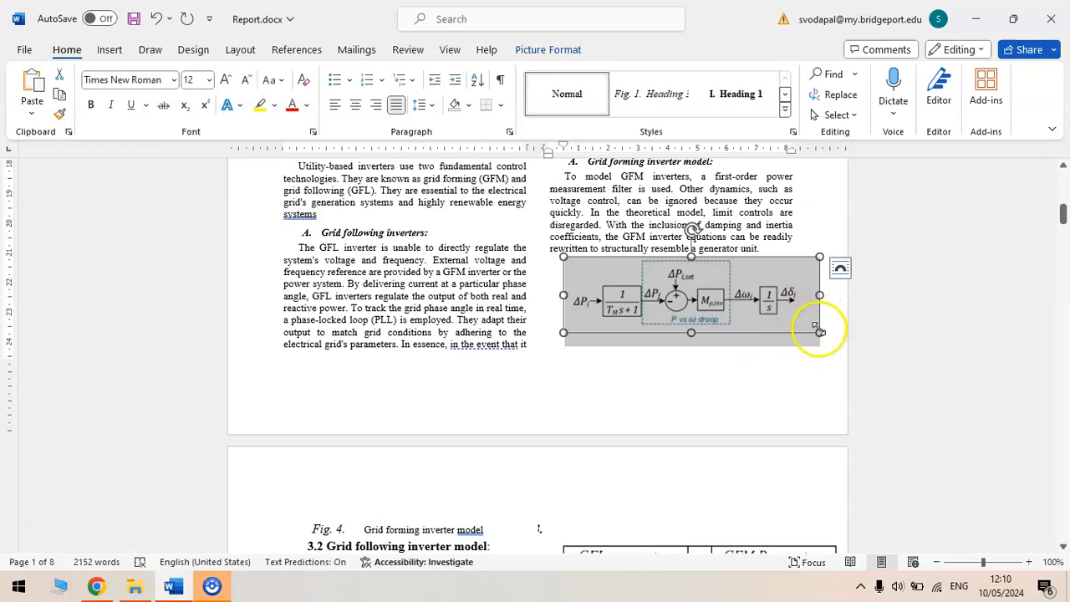
left_click(502, 417)
- Delete the manual 3.2 number from the "Grid following inverter model" subheading and apply the Heading 2 style to it
scroll(493, 426, "down", 3)
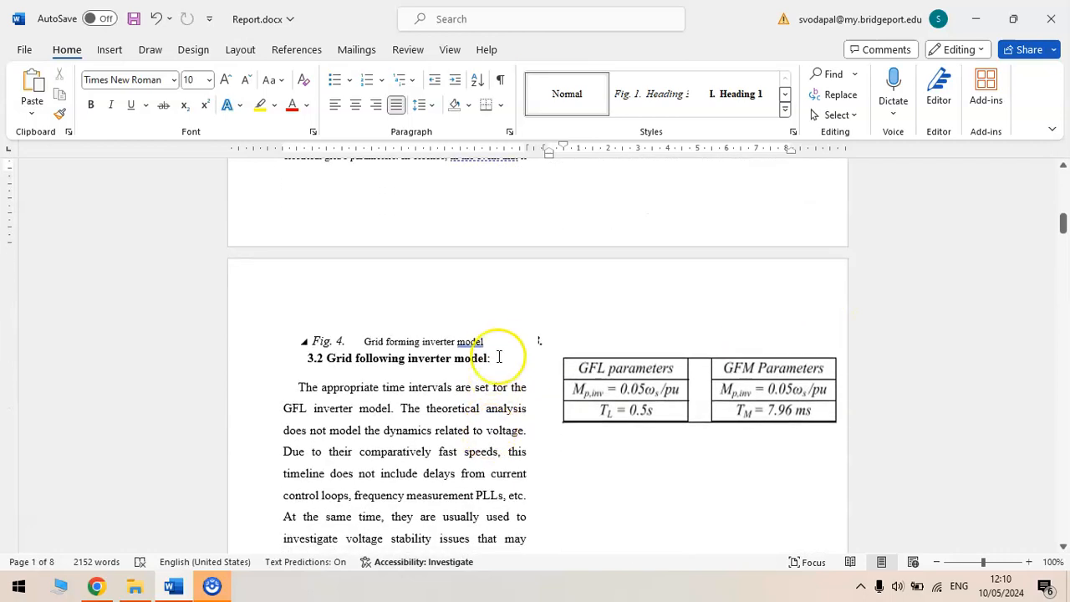
left_click_drag(324, 358, 265, 361)
key("Delete")
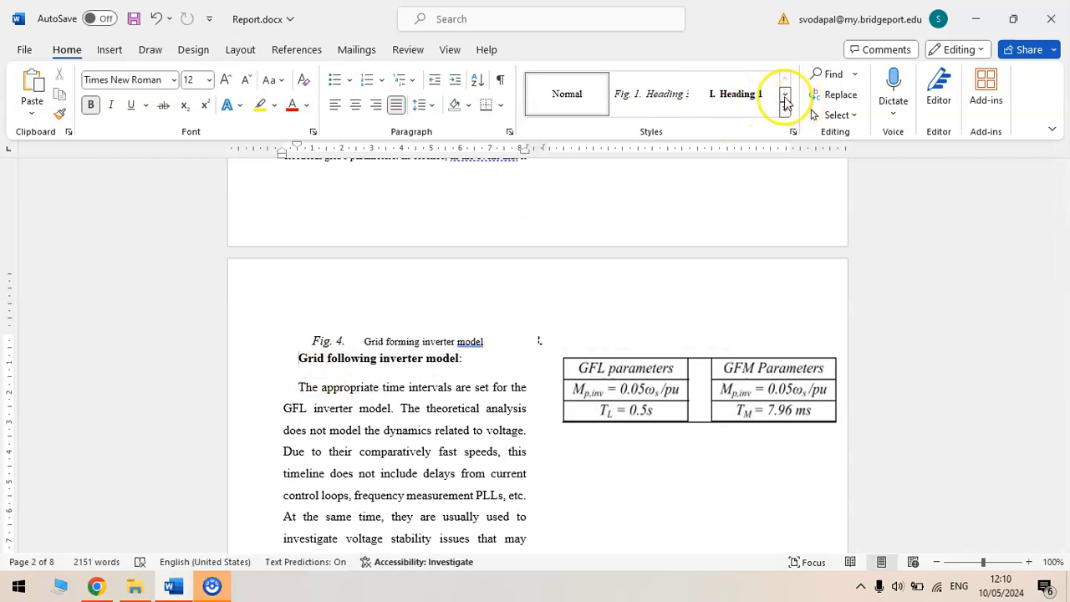
left_click(785, 95)
left_click(553, 94)
scroll(382, 351, "down", 1)
scroll(385, 351, "up", 1)
scroll(385, 351, "up", 1)
- Apply the Normal style to the paragraph below the "Grid following inverter model" subheading
left_click(394, 398)
left_click(784, 76)
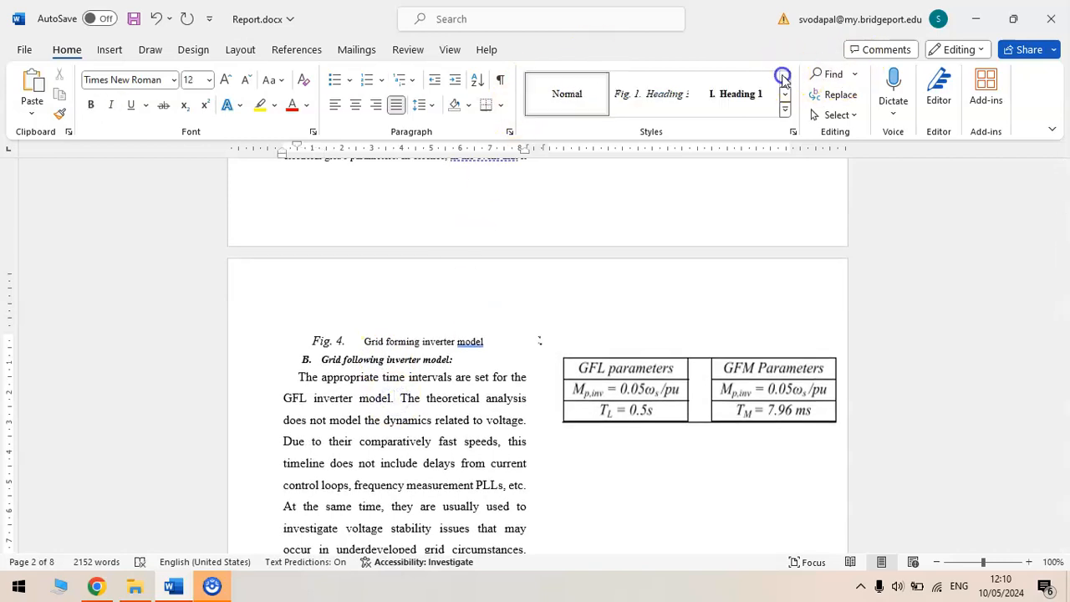
left_click(577, 105)
- Reduce the droop diagram's size further to leave room for its caption in the same column
scroll(644, 351, "up", 6)
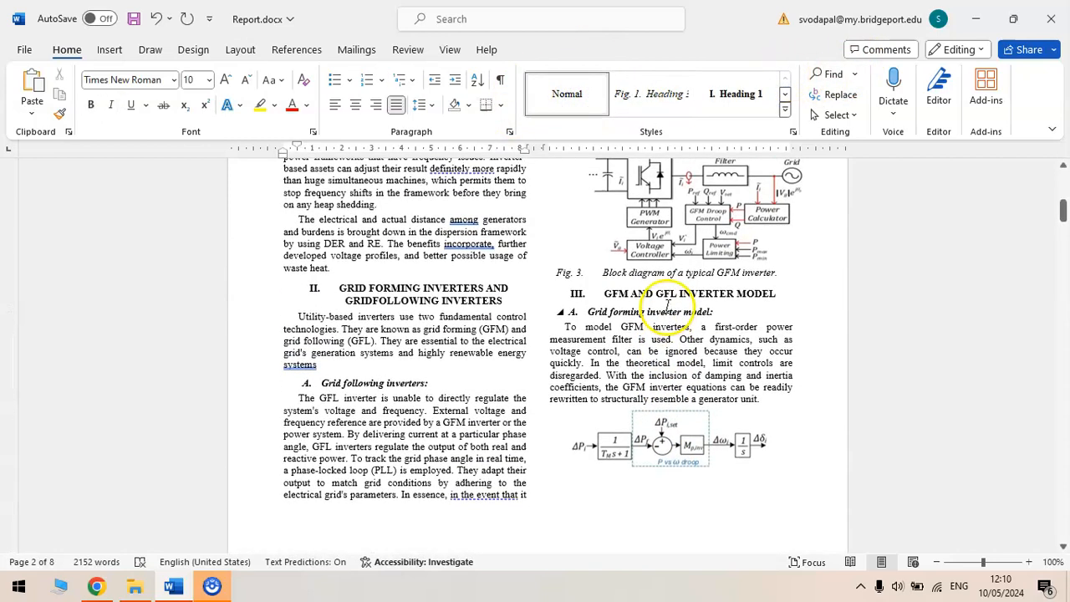
scroll(657, 335, "down", 4)
left_click(656, 303)
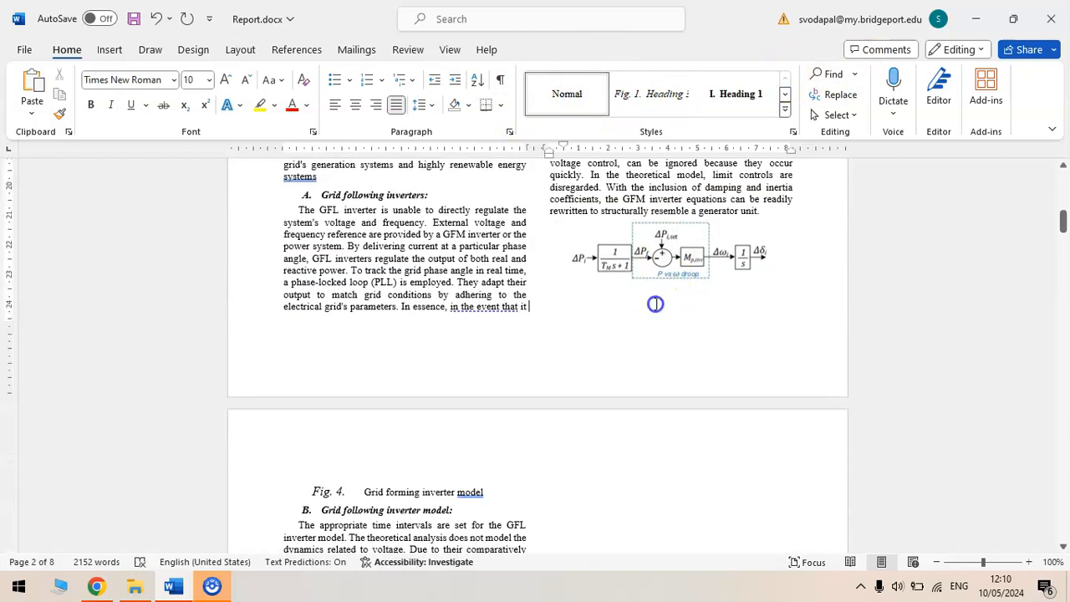
left_click(771, 294)
left_click_drag(787, 285, 773, 282)
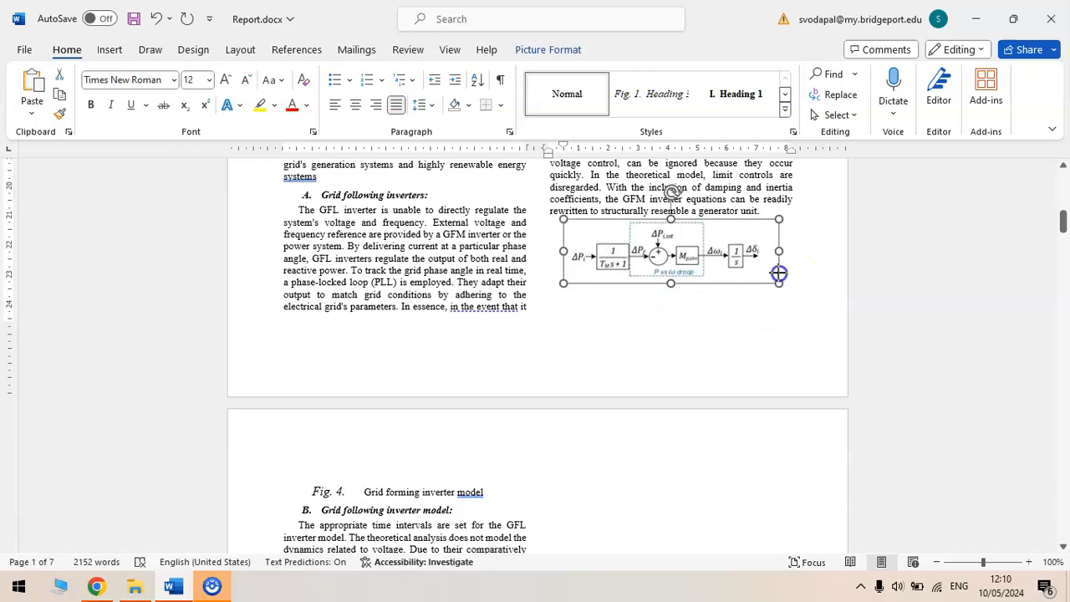
- Pull the "Grid forming inverter model" caption up directly beneath the droop diagram and center both
left_click(799, 277)
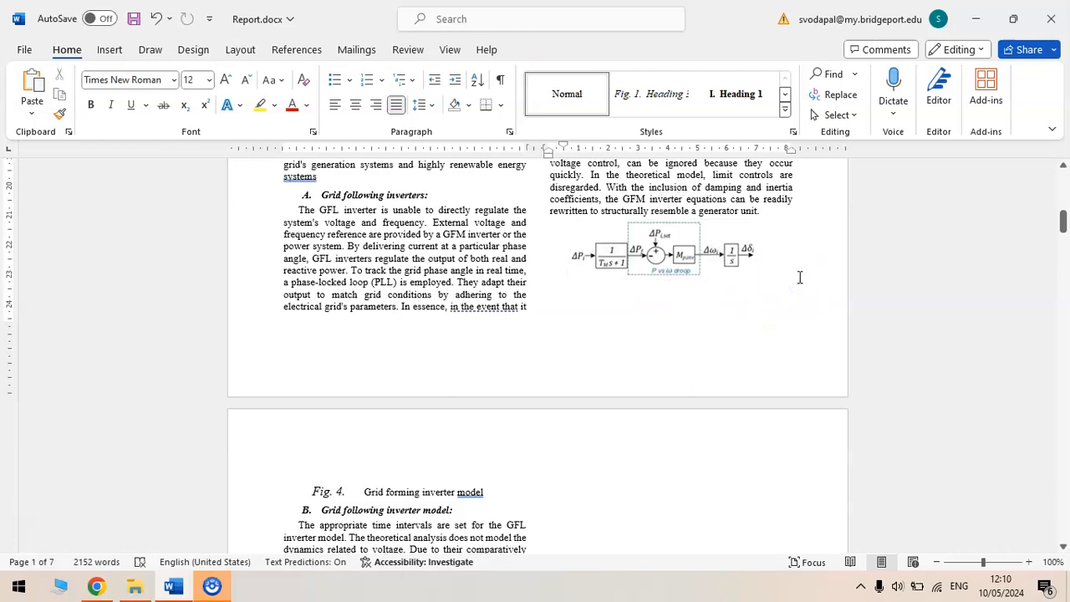
key("Delete")
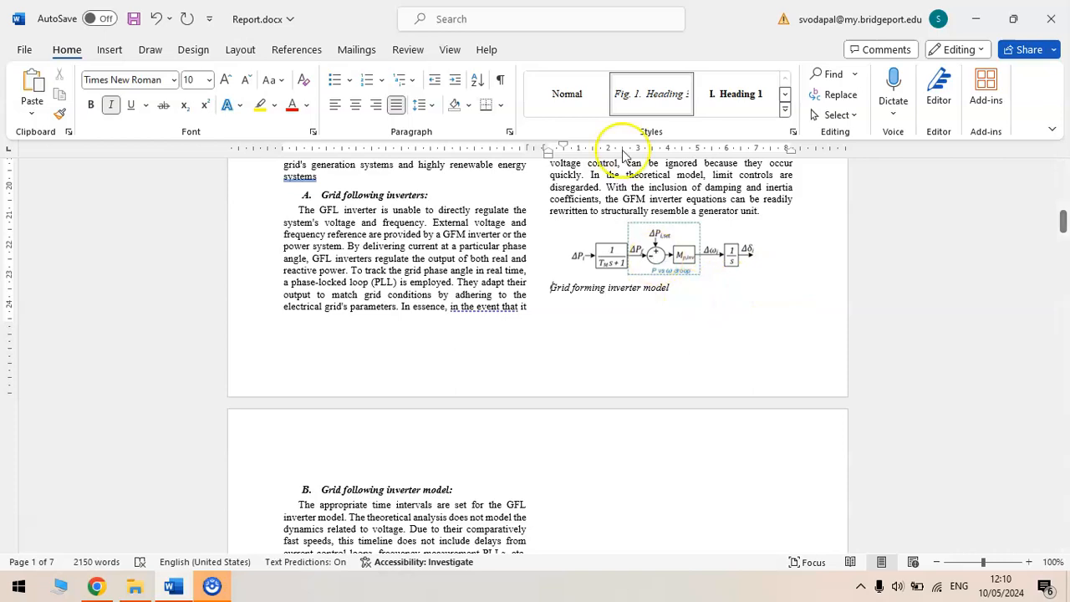
left_click(355, 106)
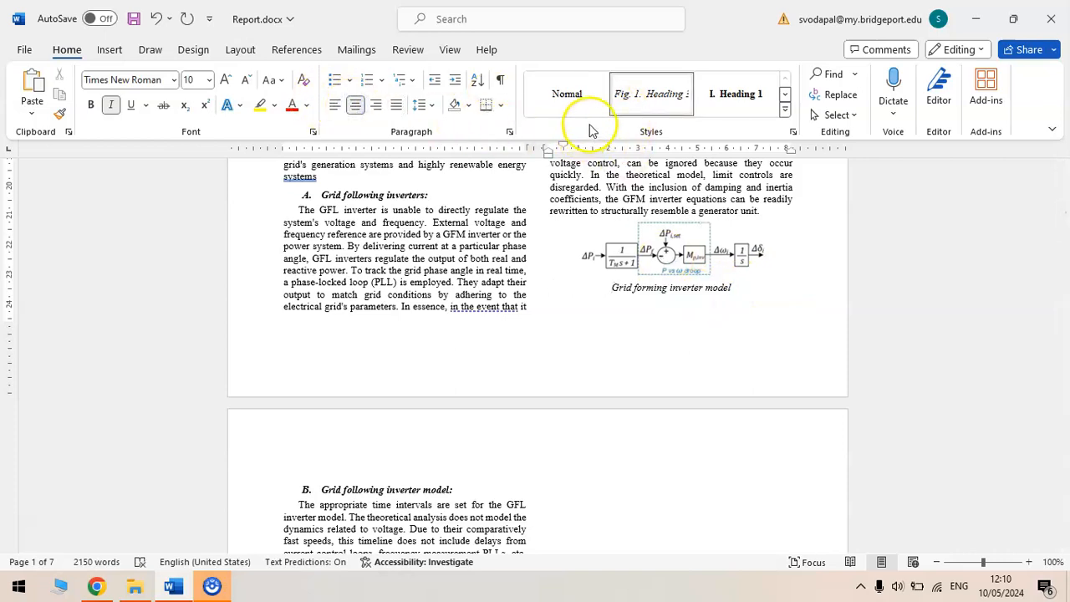
left_click(646, 97)
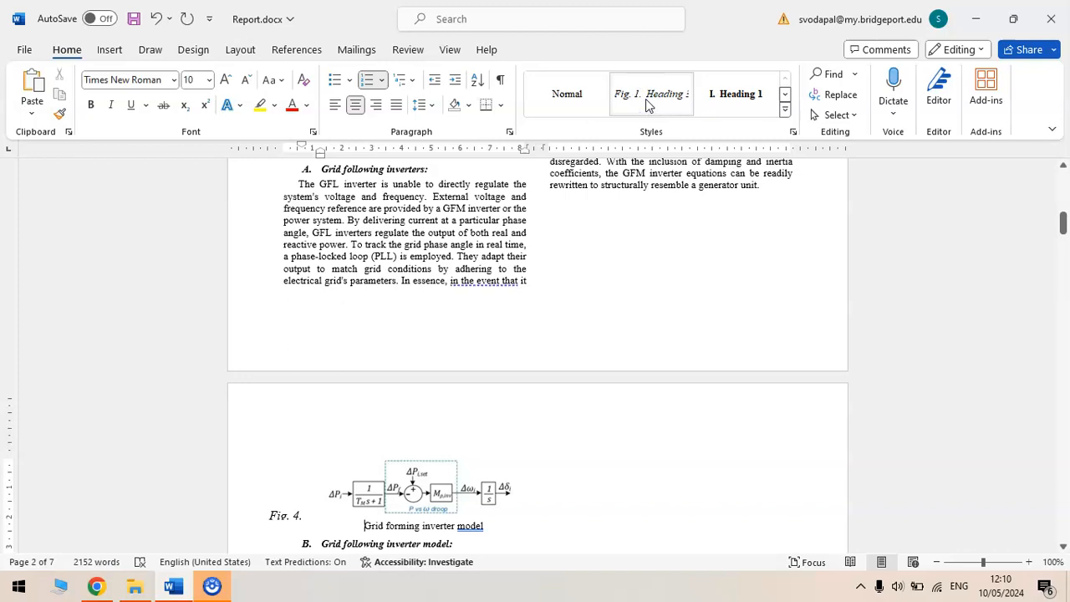
key("ctrl+z")
- Remove the manual "Fig. 3.2.1." label from the "Grid following inverter model" caption and re-paste its diagram as a picture on the line above
scroll(628, 222, "down", 5)
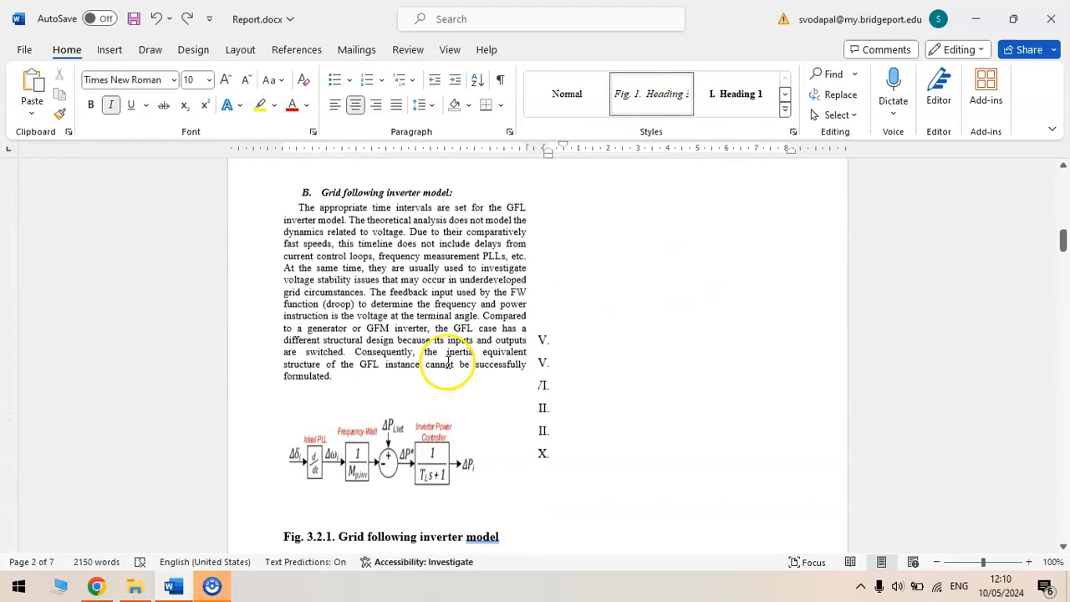
left_click(410, 426)
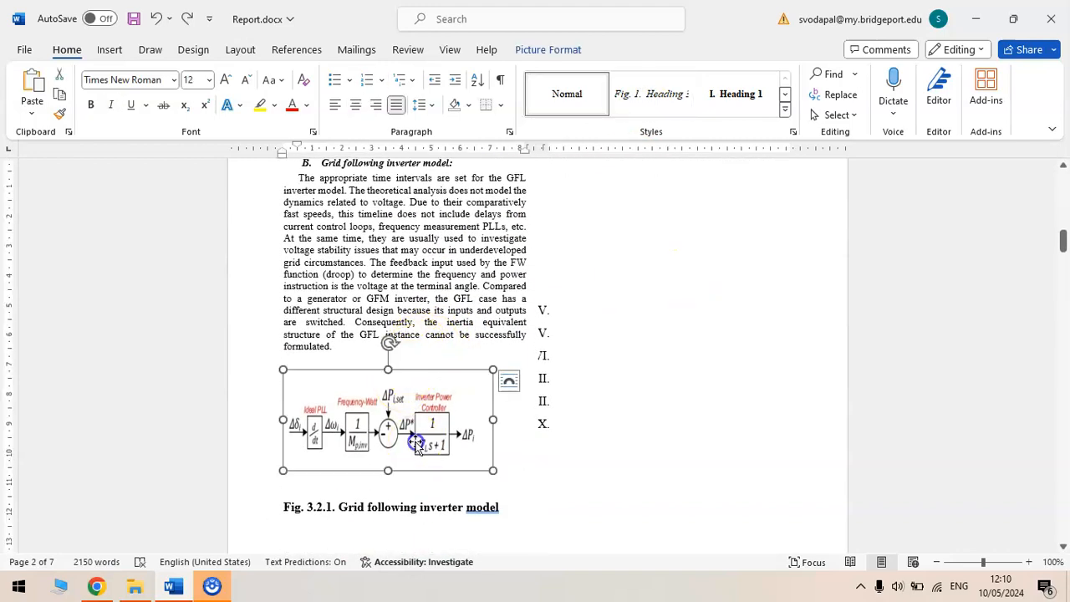
key("Delete")
left_click_drag(434, 374, 322, 397)
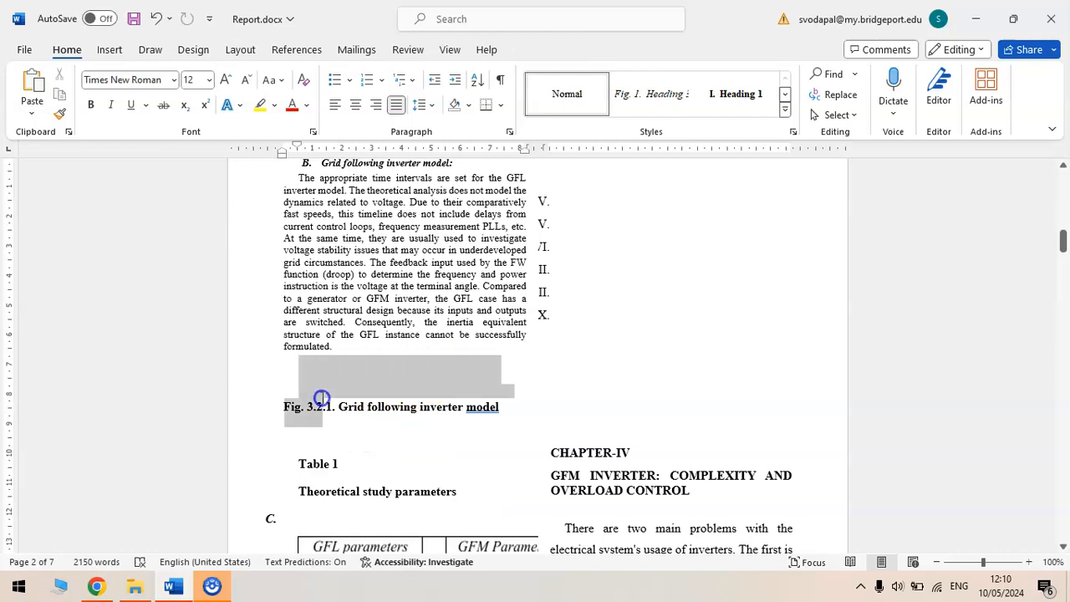
key("Delete")
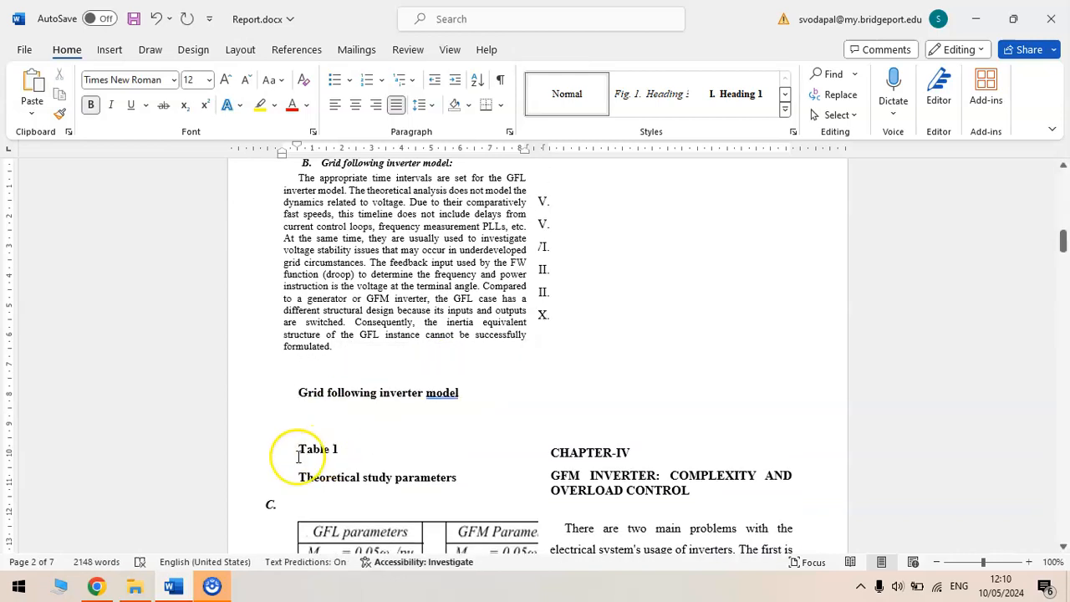
right_click(330, 366)
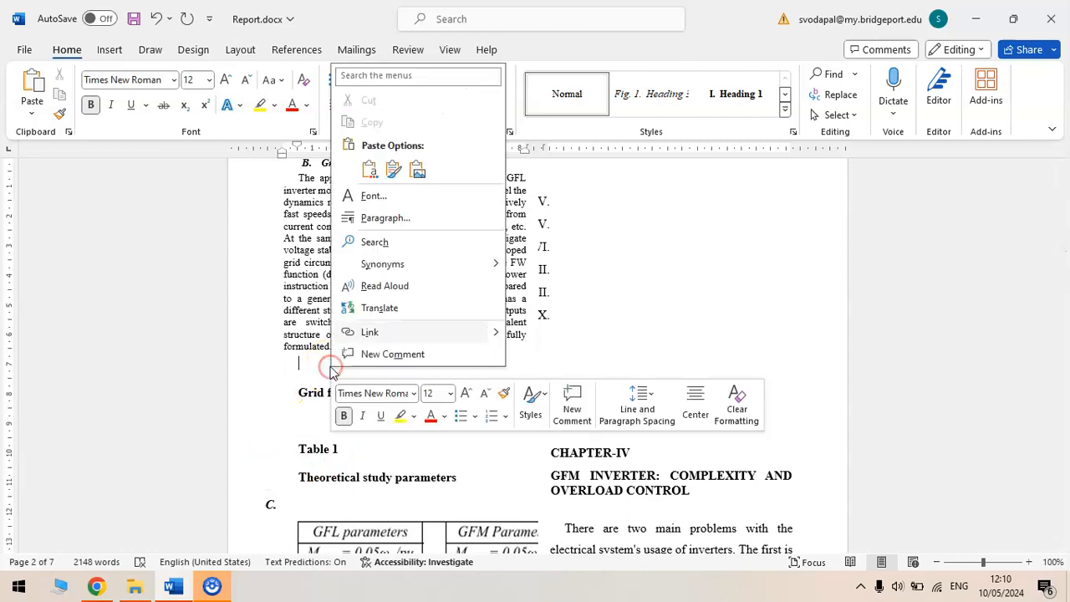
left_click(422, 171)
- Apply the Fig. numbered heading style to the "Grid following inverter model" caption under the PLL diagram
scroll(423, 409, "down", 3)
left_click(440, 363)
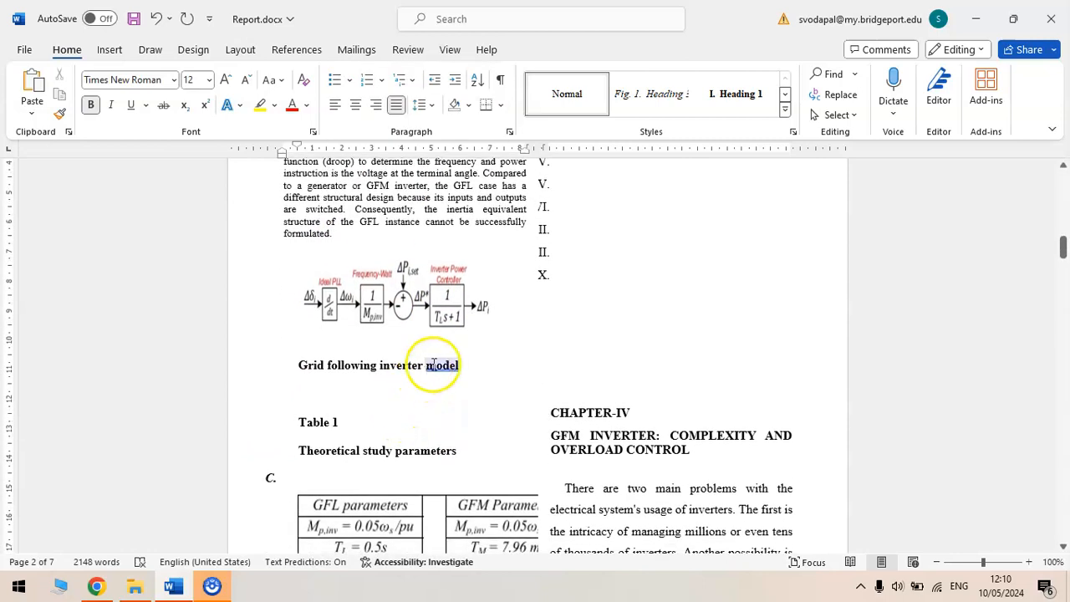
left_click(665, 107)
- Join "Table 1" and "Theoretical study parameters" on one line and format it centered, italic, not bold, at 10 pt
scroll(362, 332, "down", 3)
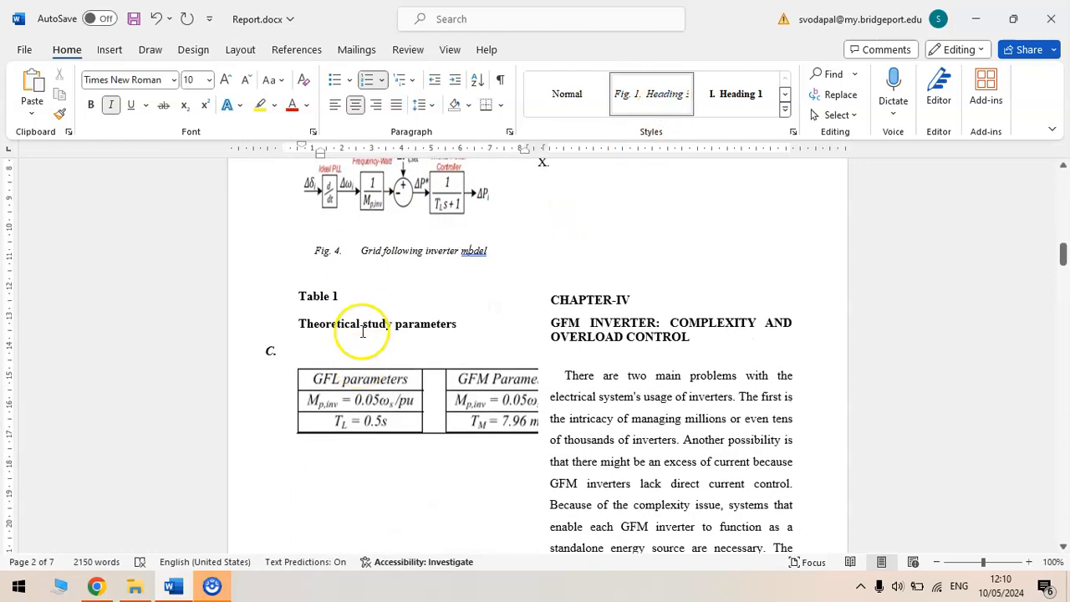
key("Delete")
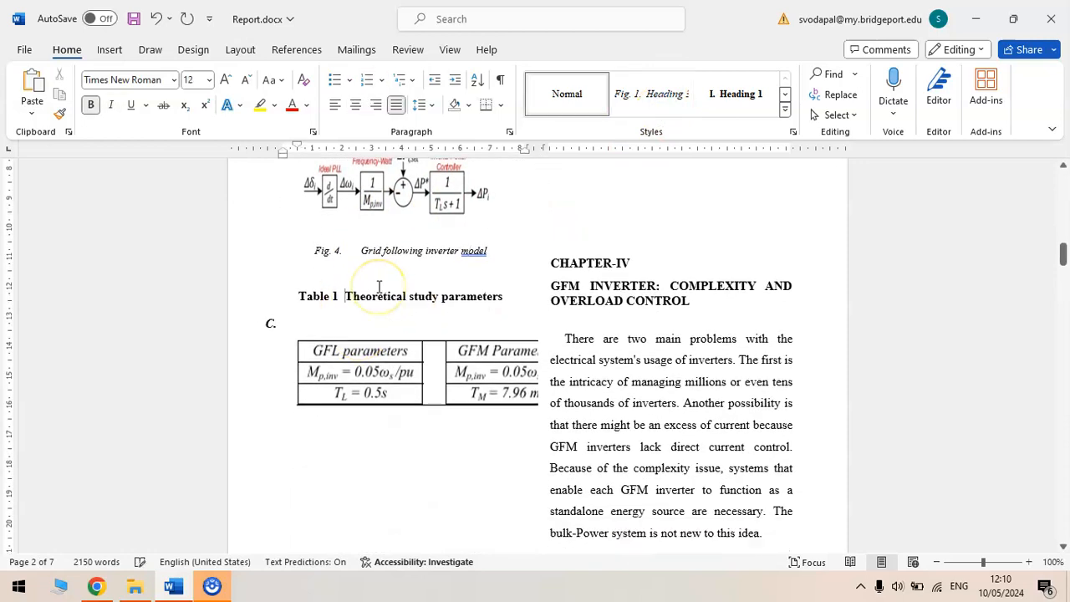
left_click_drag(477, 301, 276, 299)
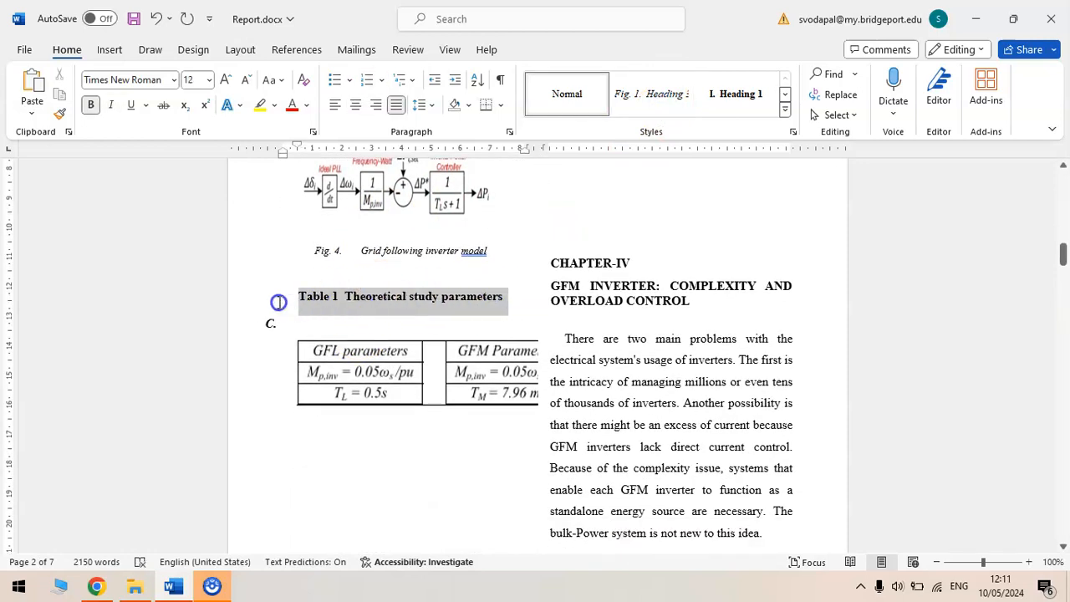
left_click(715, 96)
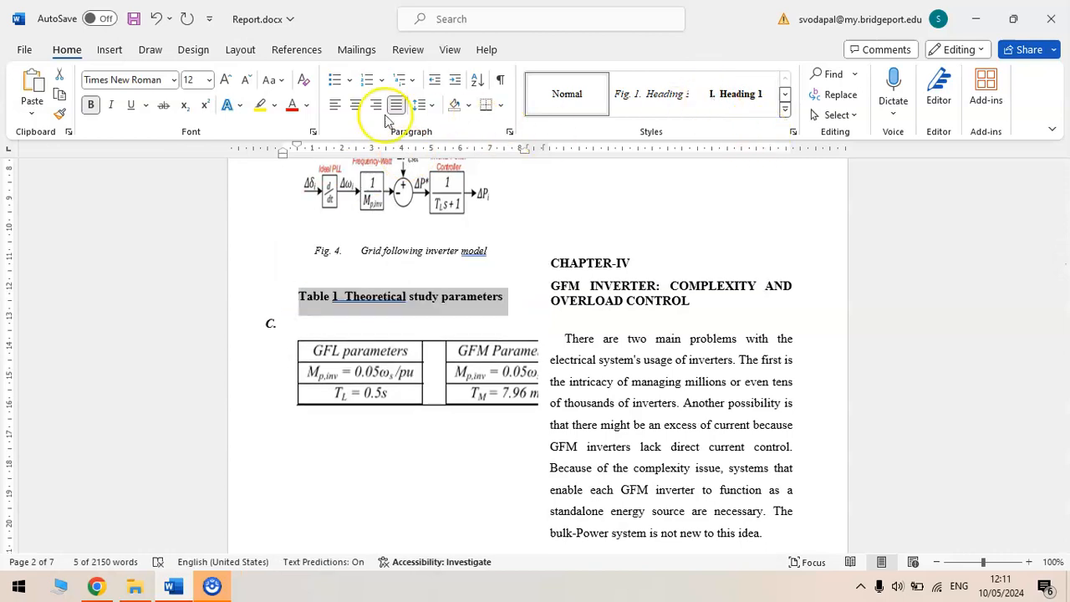
left_click(355, 105)
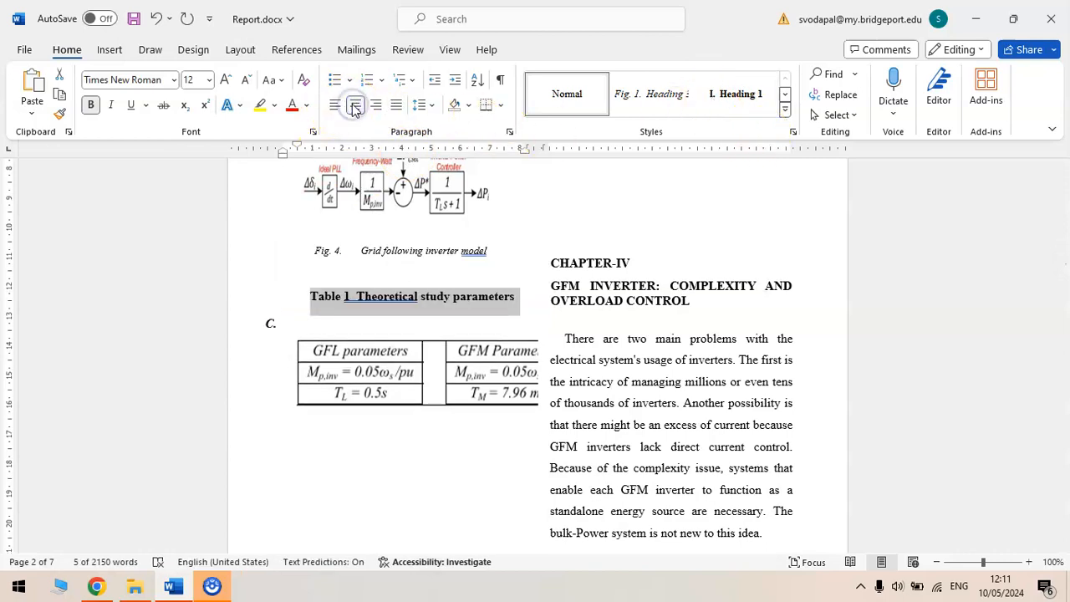
left_click(111, 106)
left_click(91, 106)
left_click(246, 79)
left_click(247, 80)
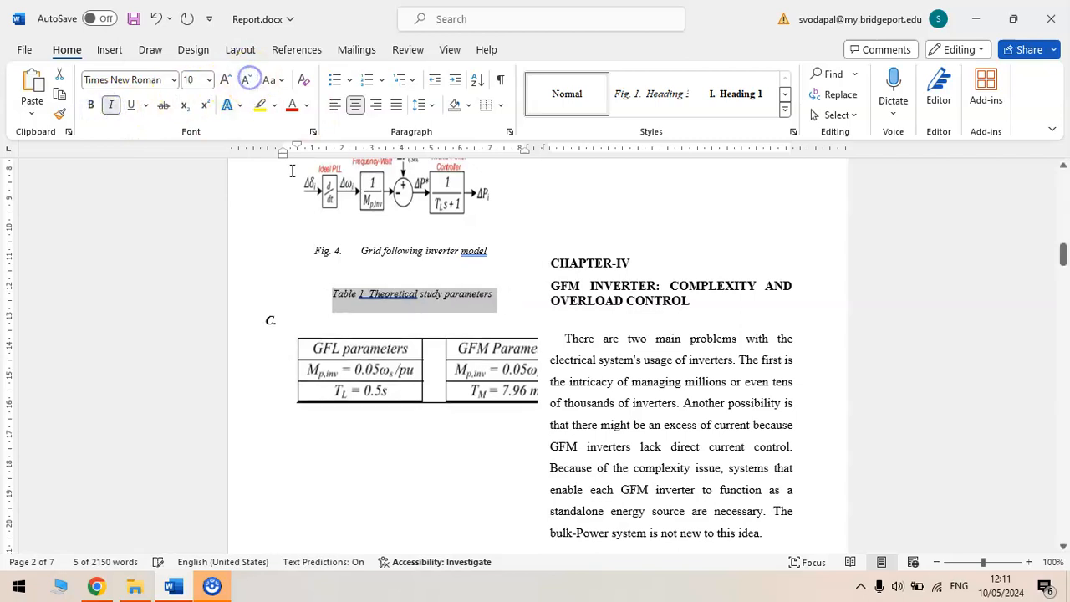
- Remove the parameter table picture from the empty C. line below the "Table 1 Theoretical study parameters" title
left_click(376, 303)
left_click(284, 315)
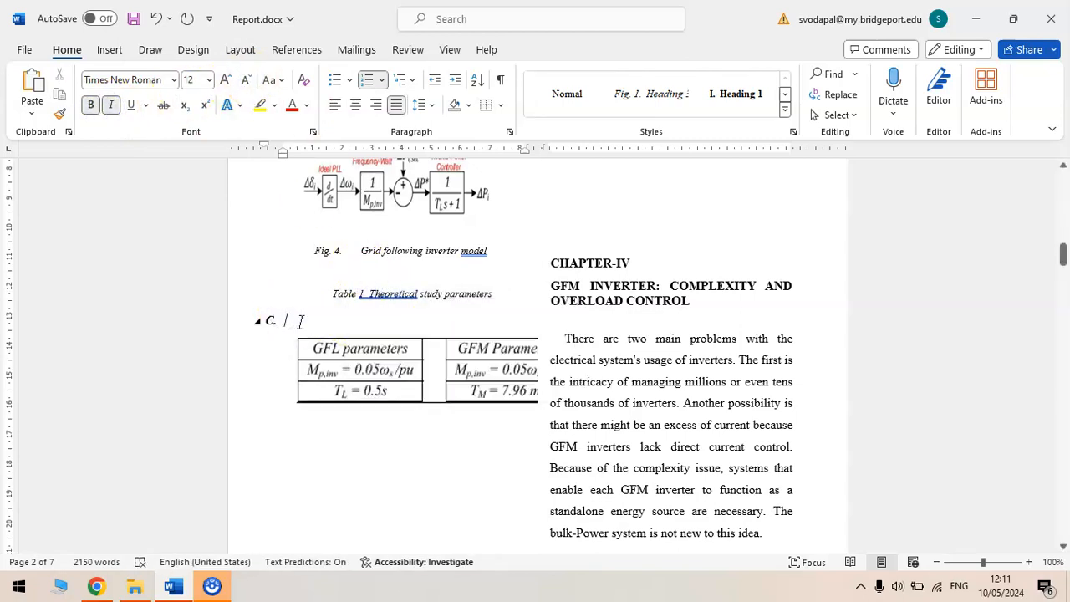
left_click(430, 368)
key("Delete")
left_click(454, 363)
- Paste the parameter table picture back into the empty C. line under the Table 1 title
scroll(498, 351, "up", 5)
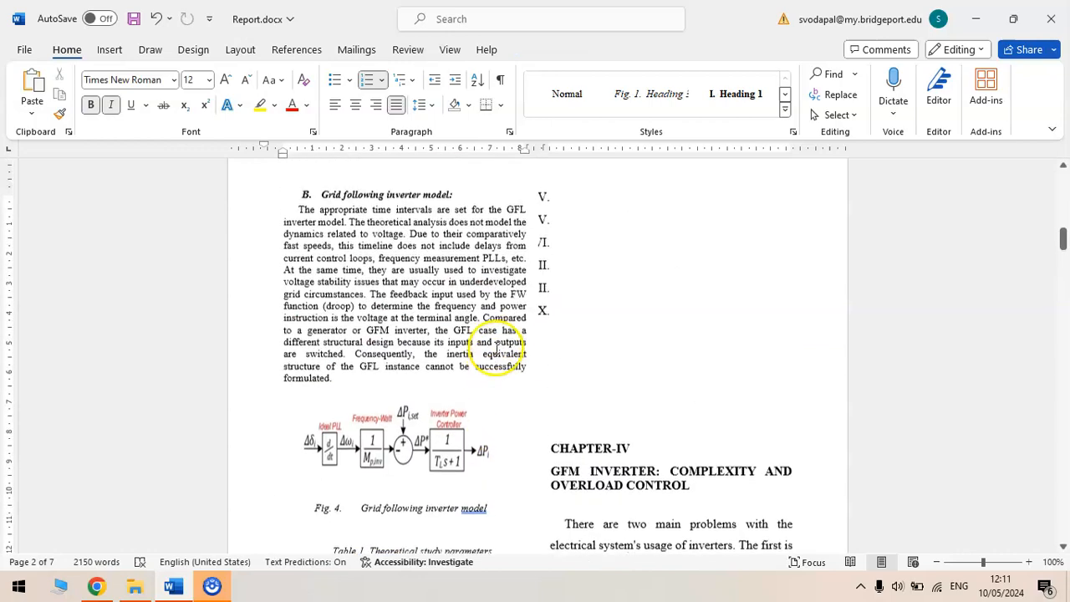
scroll(496, 352, "down", 3)
scroll(495, 352, "up", 5)
scroll(495, 352, "down", 4)
scroll(496, 352, "down", 12)
scroll(496, 352, "up", 9)
scroll(496, 352, "up", 5)
scroll(490, 351, "down", 4)
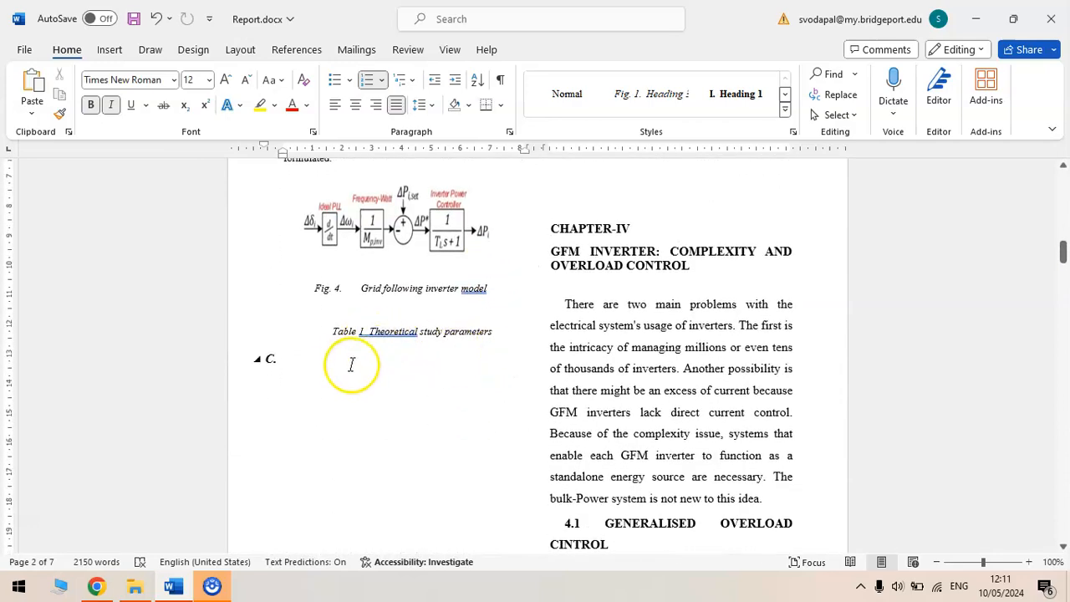
scroll(330, 363, "down", 12)
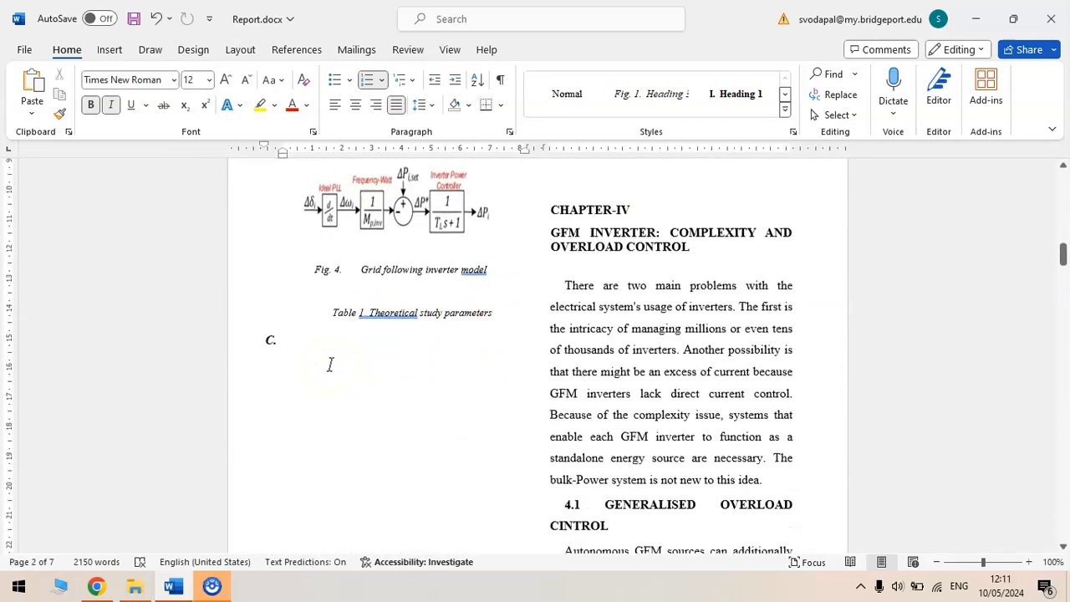
scroll(331, 365, "up", 15)
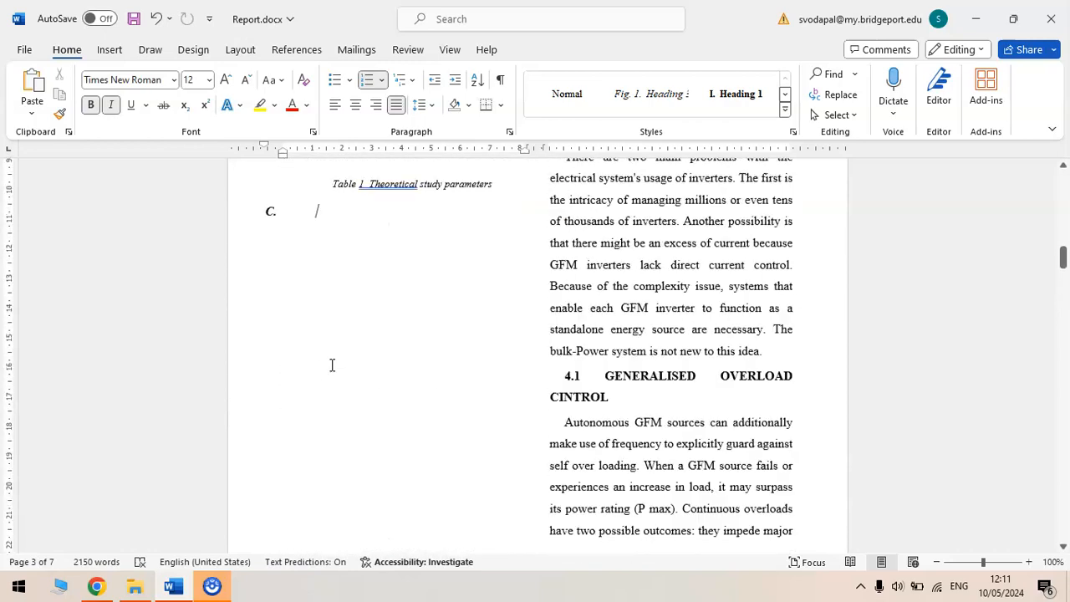
scroll(331, 364, "down", 5)
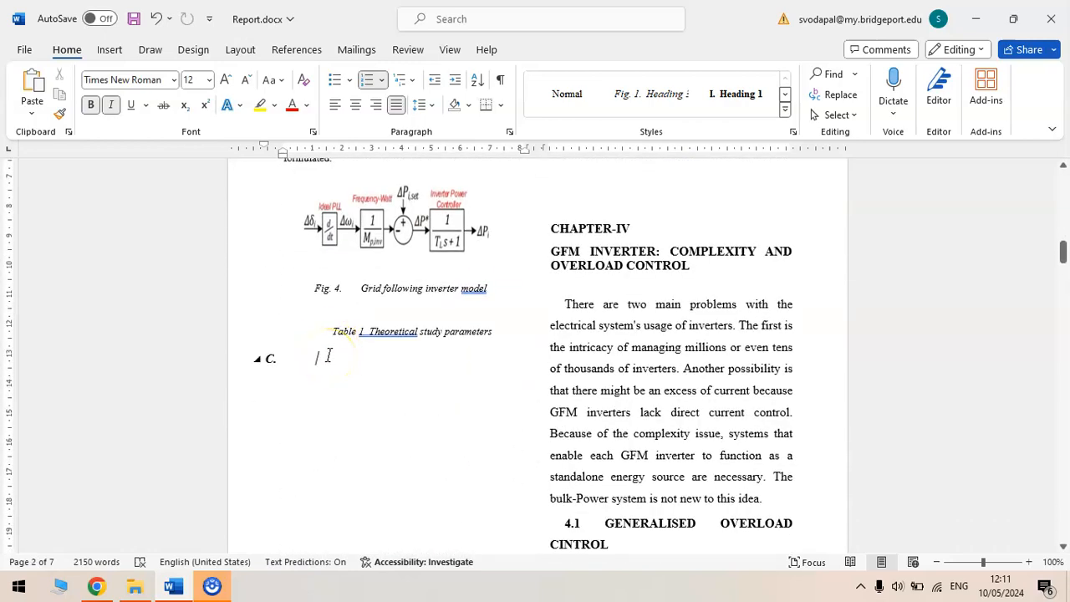
key("ctrl+v")
- Delete the empty Roman-numbered lines and the "CHAPTER-IV" line above the "GFM INVERTER: COMPLEXITY AND OVERLOAD CONTROL" heading
scroll(540, 343, "up", 4)
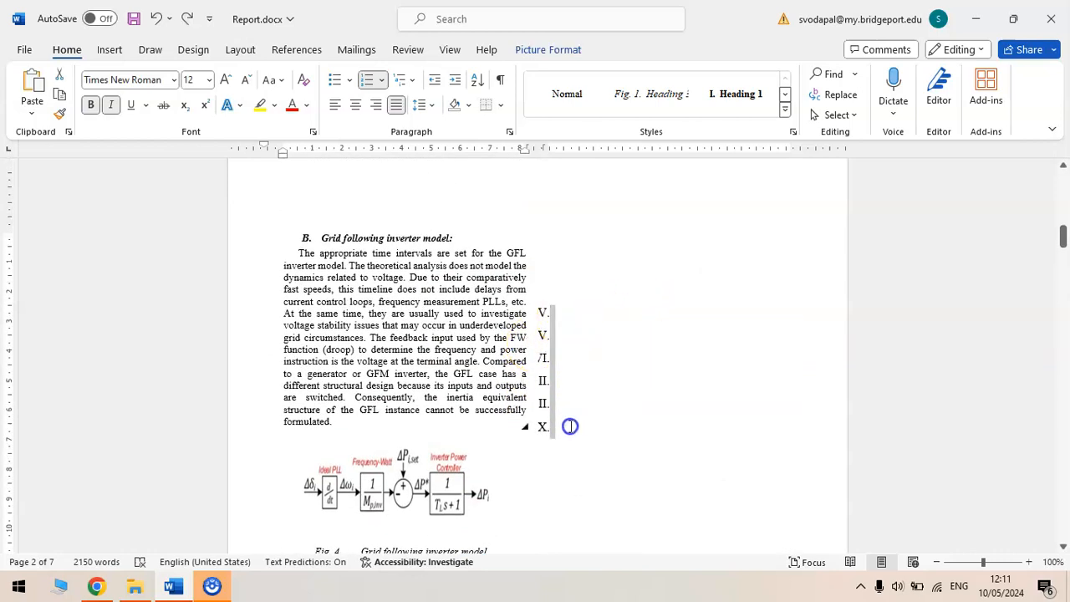
key("Delete")
key("Delete")
key("Delete")
key("Delete")
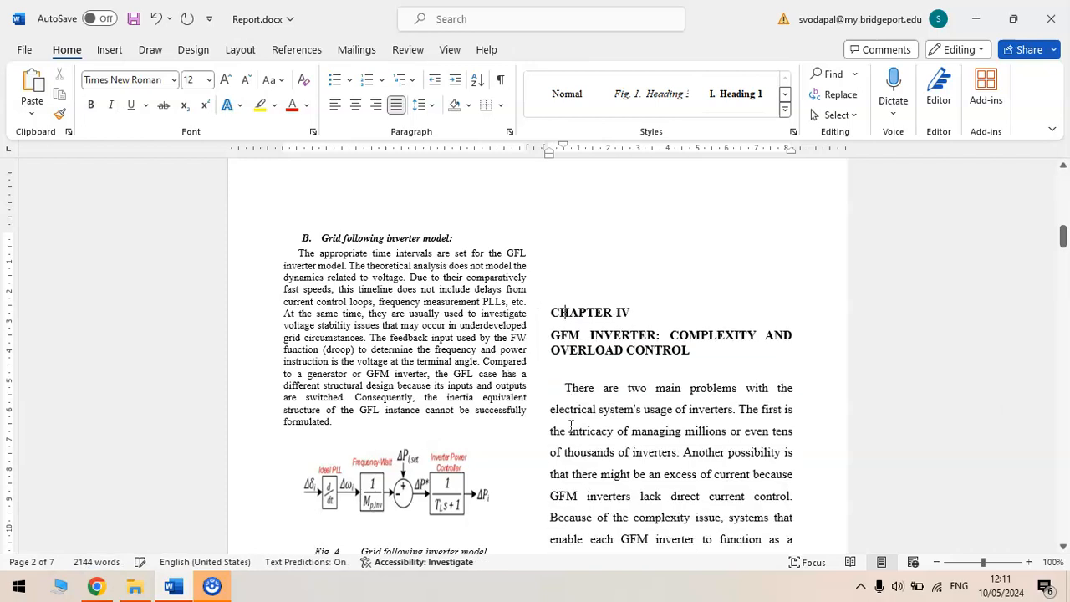
key("BackSpace")
mouse_move(569, 303)
left_mouse_down()
mouse_move(530, 308)
mouse_move(562, 286)
left_mouse_up()
key("Delete")
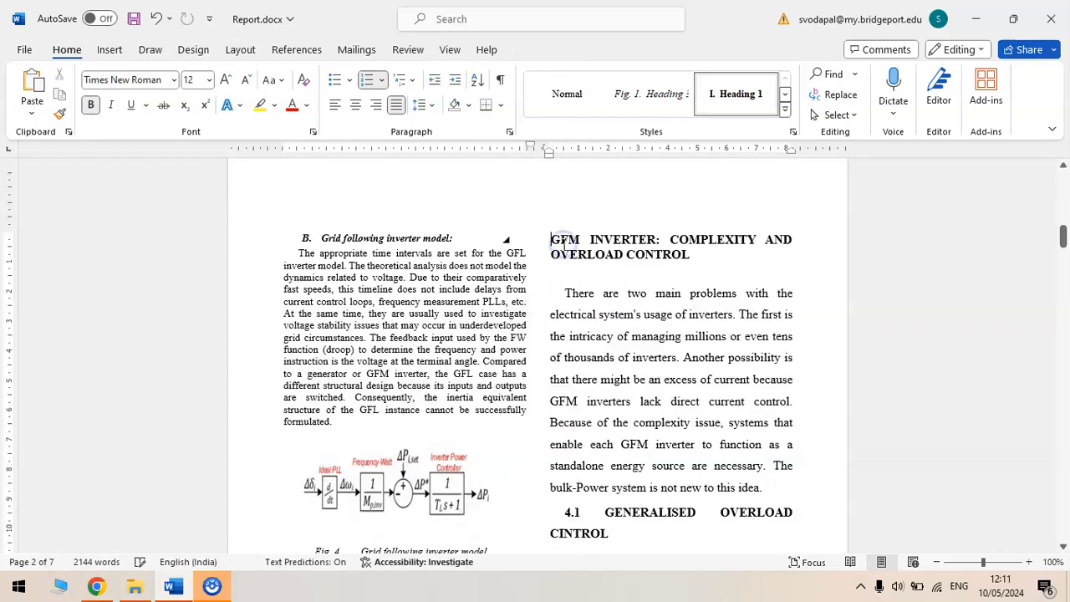
key("BackSpace")
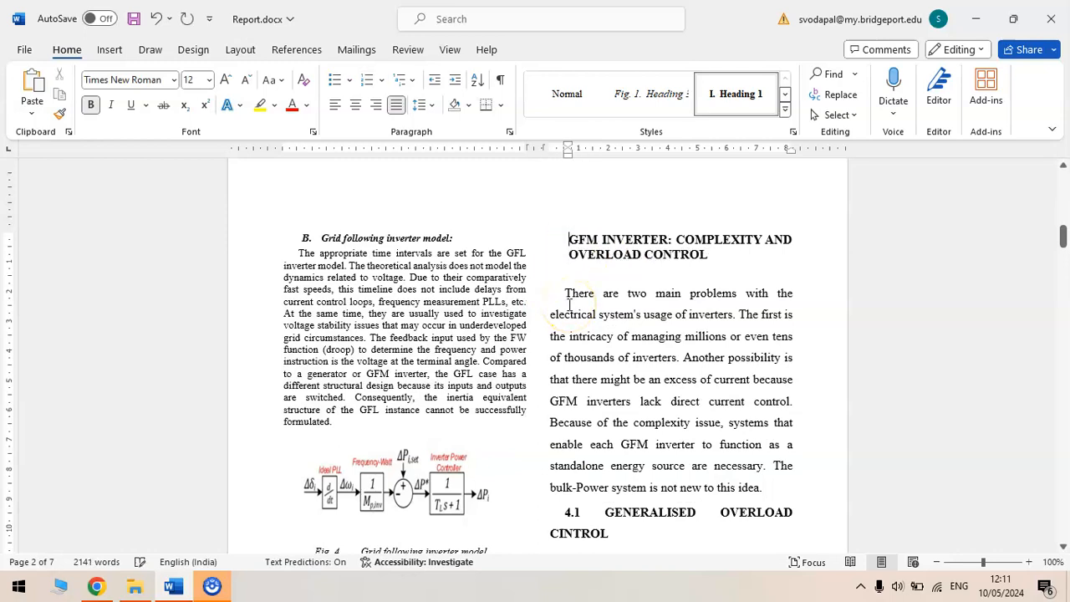
- Delete the GFL and GFM parameter table picture below the Table 1 title
scroll(568, 306, "down", 10)
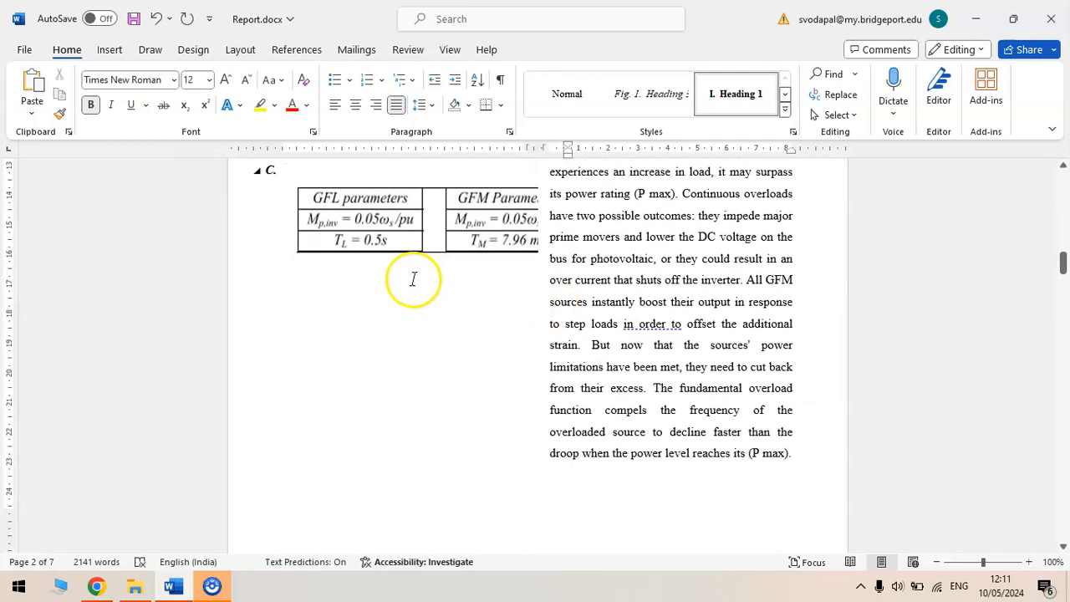
left_click(373, 267)
left_click(410, 221)
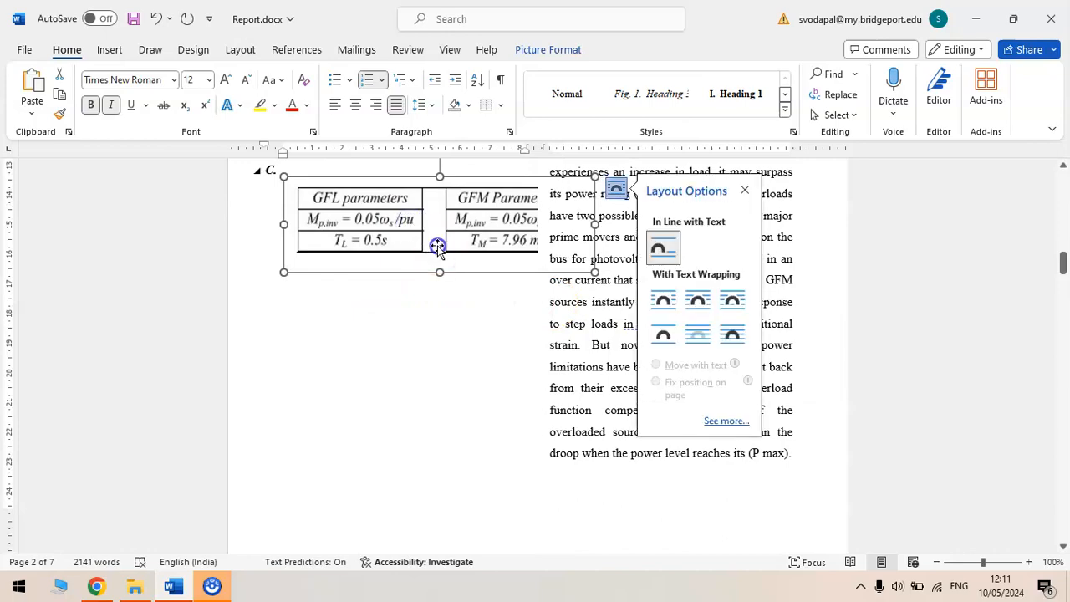
key("Delete")
- Delete the "Table 1 Theoretical study parameters" title and the empty C. line below the "Grid following inverter model" caption
scroll(407, 337, "down", 15)
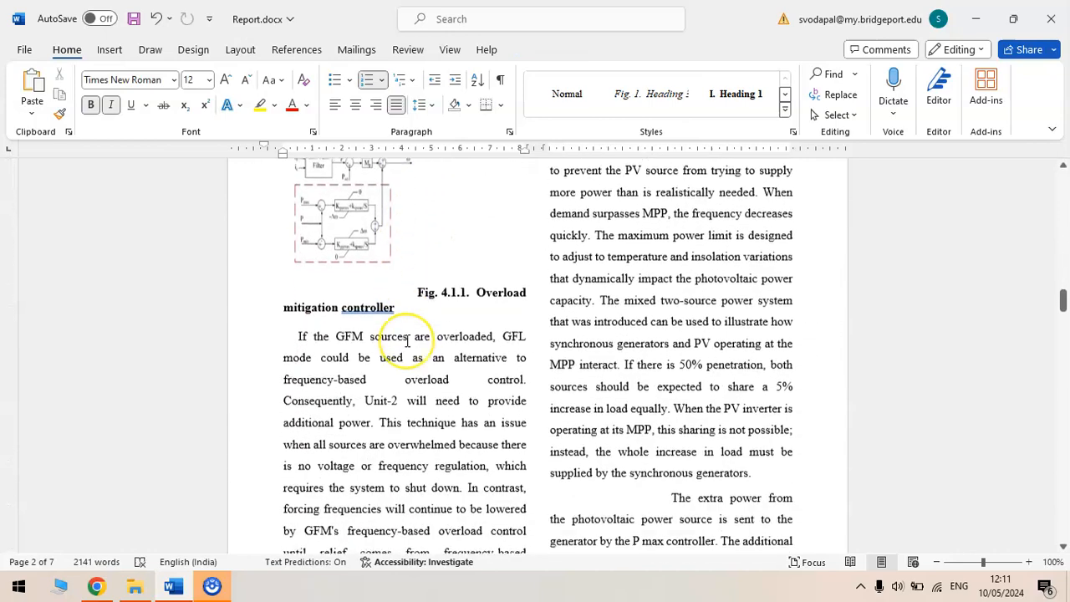
scroll(407, 341, "down", 10)
scroll(407, 341, "up", 20)
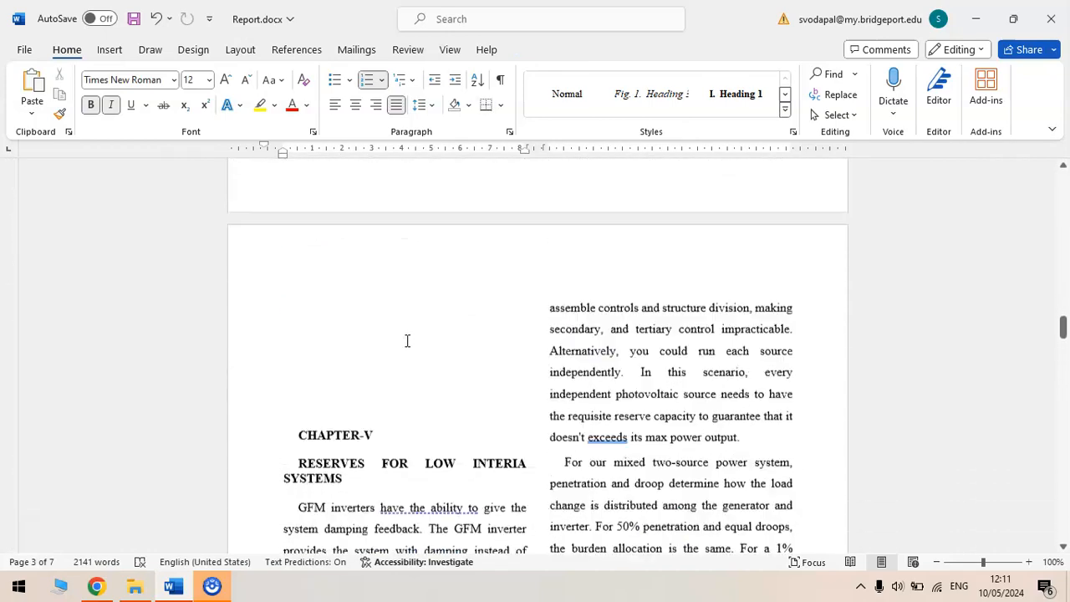
scroll(408, 341, "up", 5)
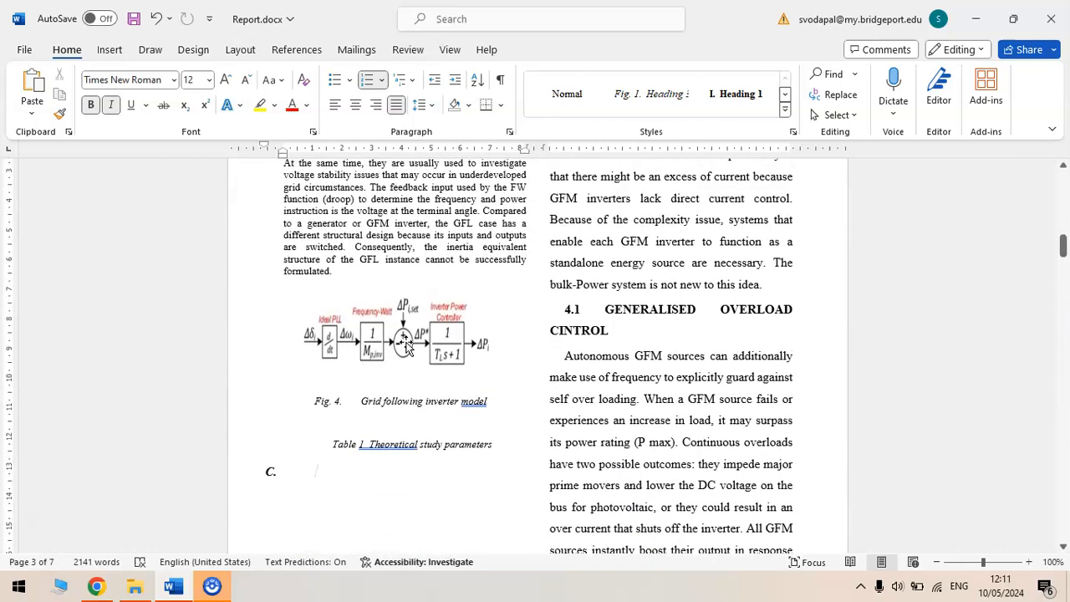
left_click_drag(399, 331, 318, 414)
key("Delete")
key("Delete")
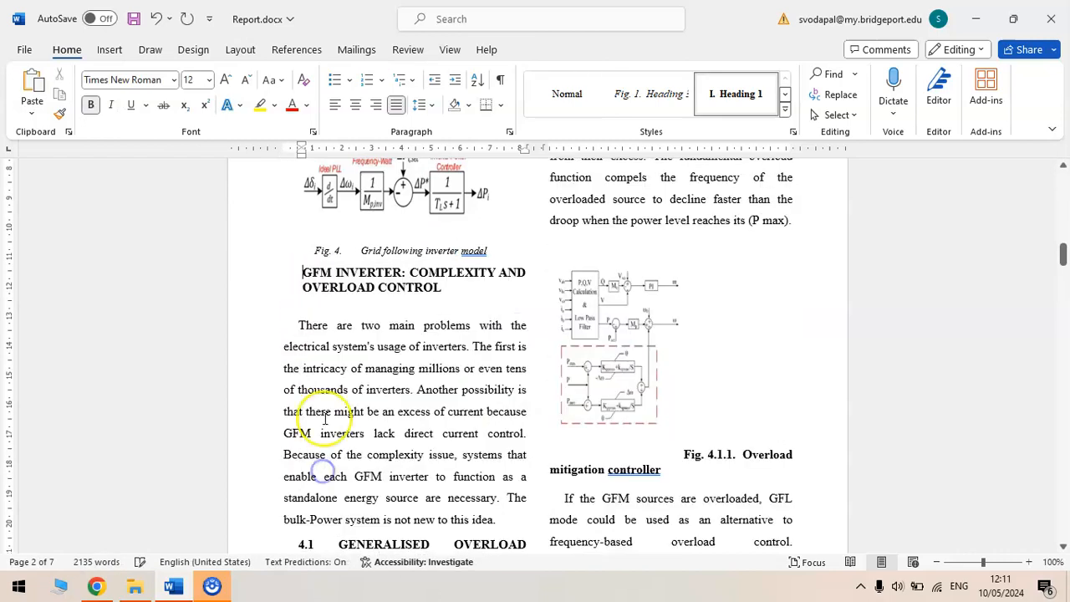
- Apply Heading 1 to "GFM INVERTER: COMPLEXITY AND OVERLOAD CONTROL" and Normal to its paragraph, removing the blank line between them
left_click(731, 97)
left_click(374, 307)
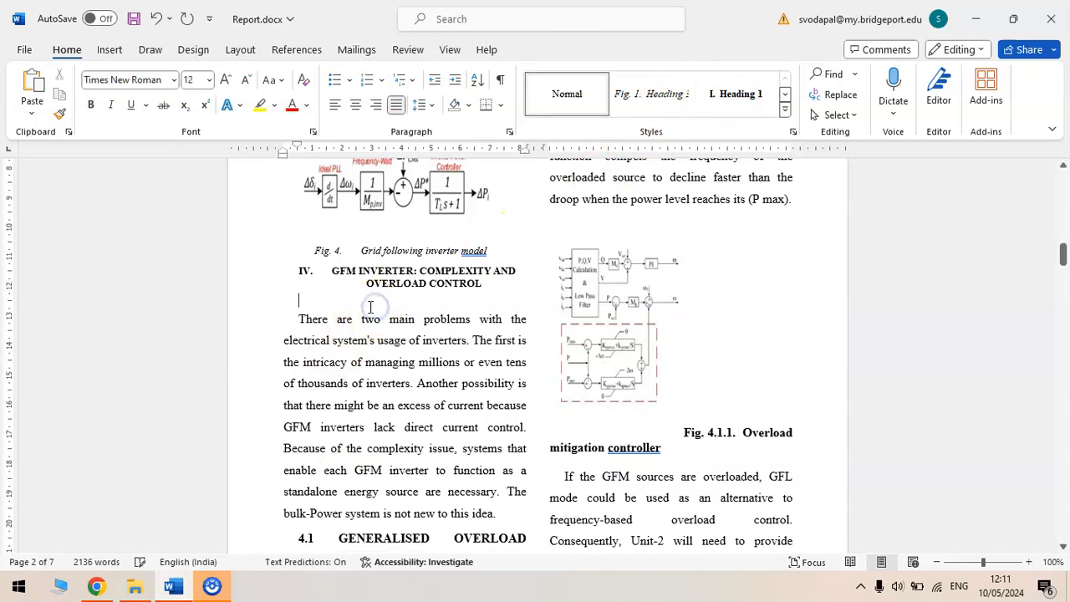
key("Delete")
left_click(371, 316)
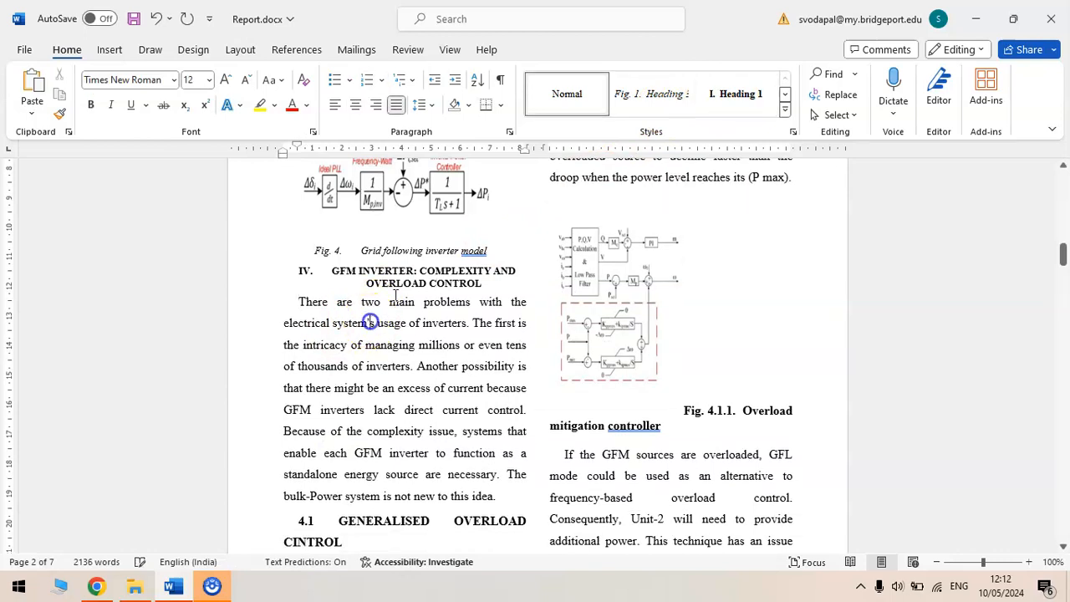
left_click(566, 92)
- Apply Heading 2 to "GENERALISED OVERLOAD CINTROL", replacing its manual "4.1" with lettering restarted at A
scroll(418, 306, "down", 3)
left_click(409, 253)
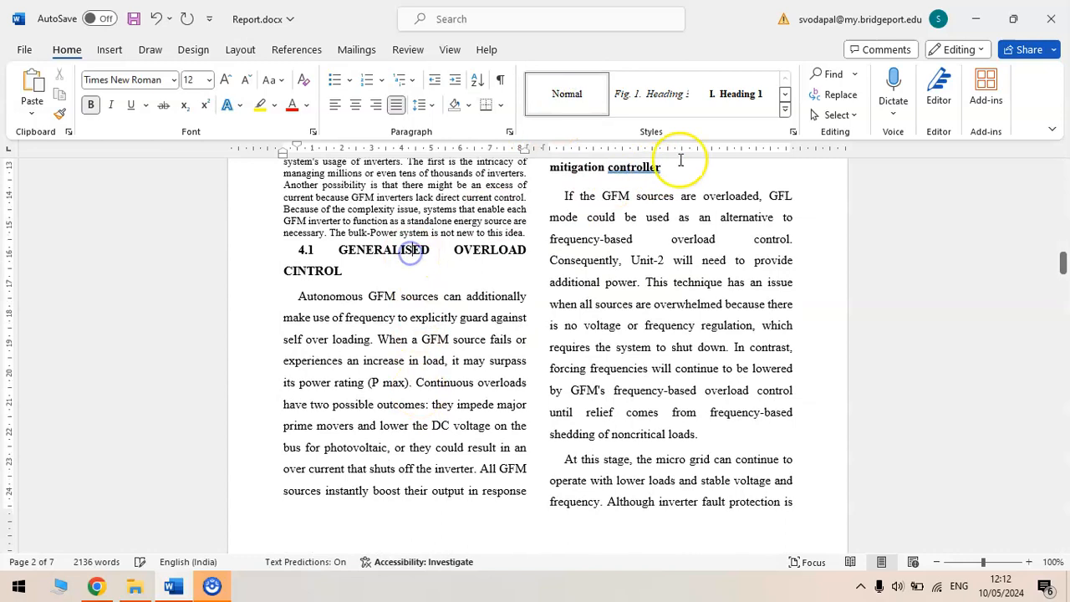
left_click(785, 93)
left_click(576, 96)
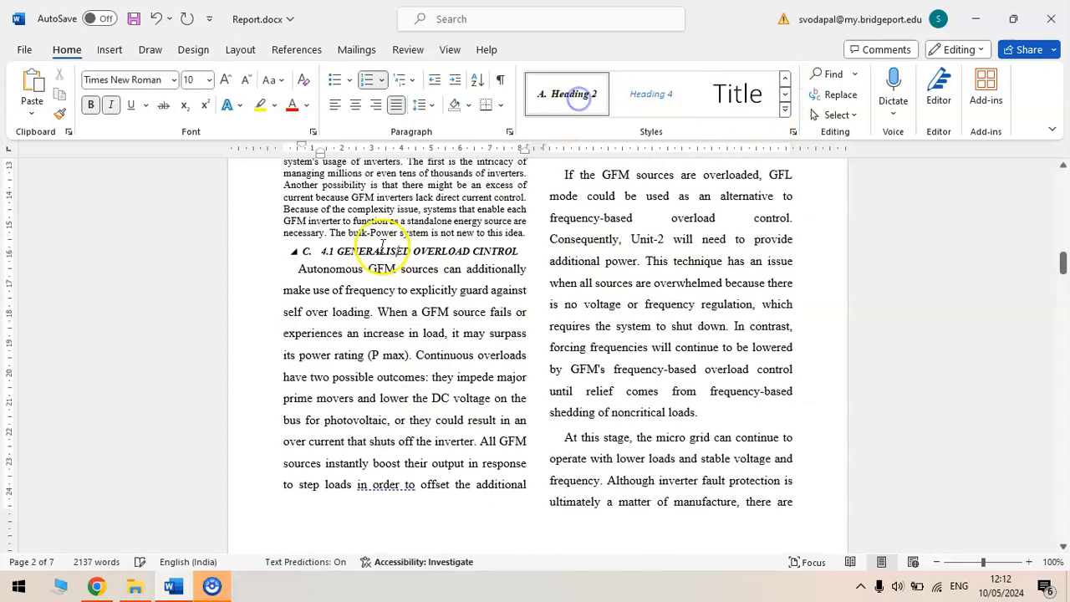
key("BackSpace")
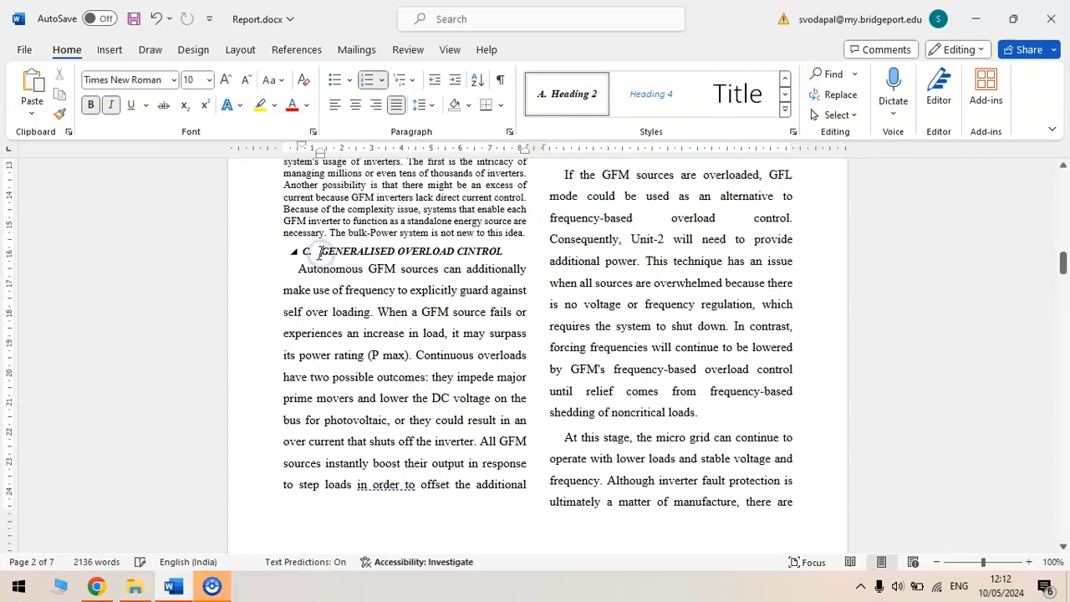
right_click(308, 254)
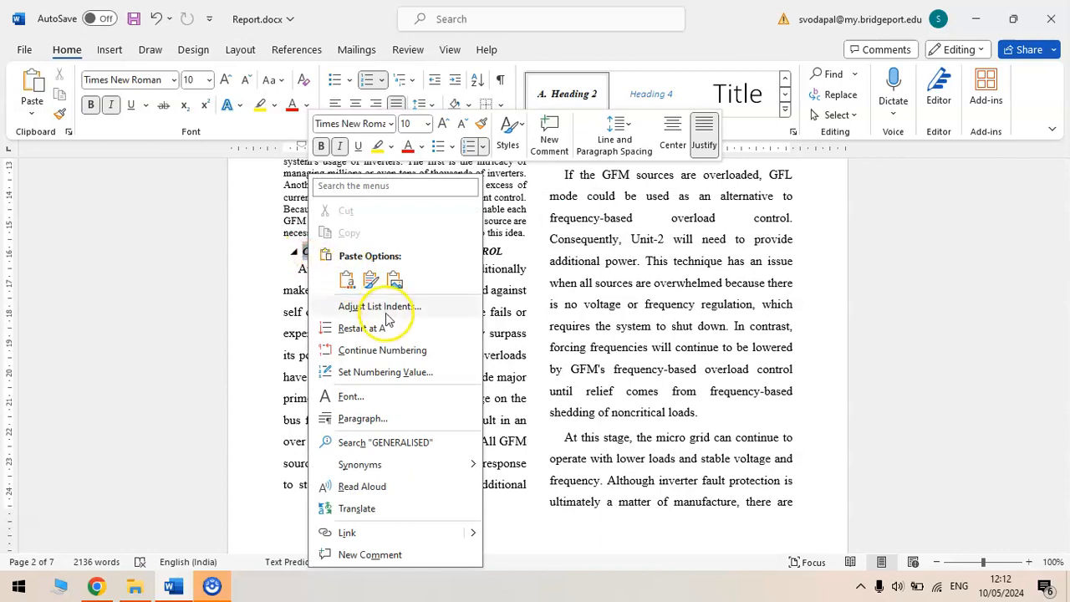
left_click(384, 330)
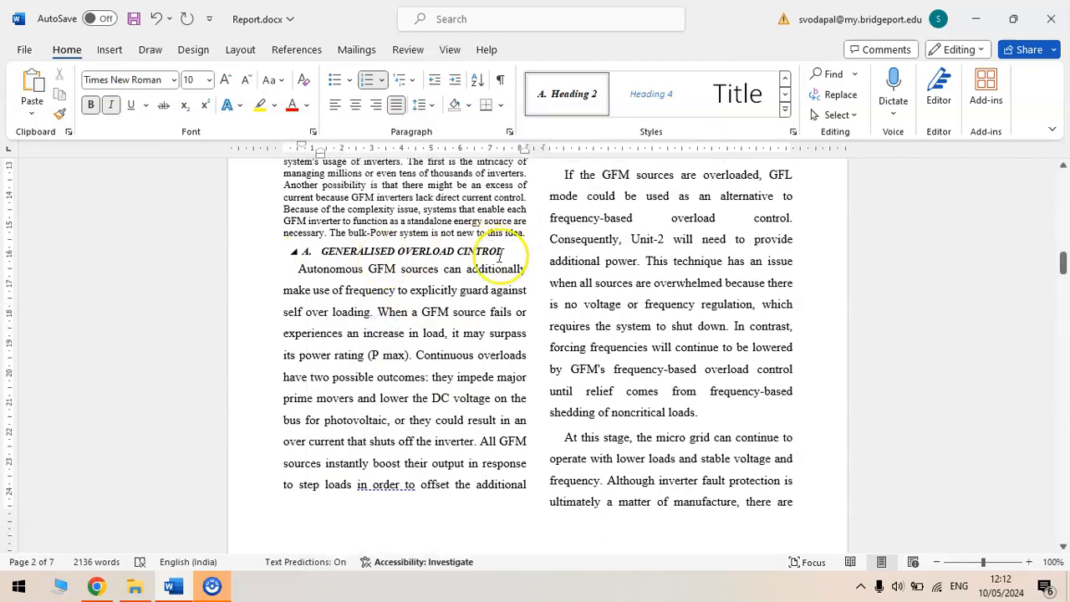
- Change the "GENERALISED OVERLOAD CINTROL" heading to sentence case and correct "cintrol" to "control"
left_click_drag(504, 251, 323, 251)
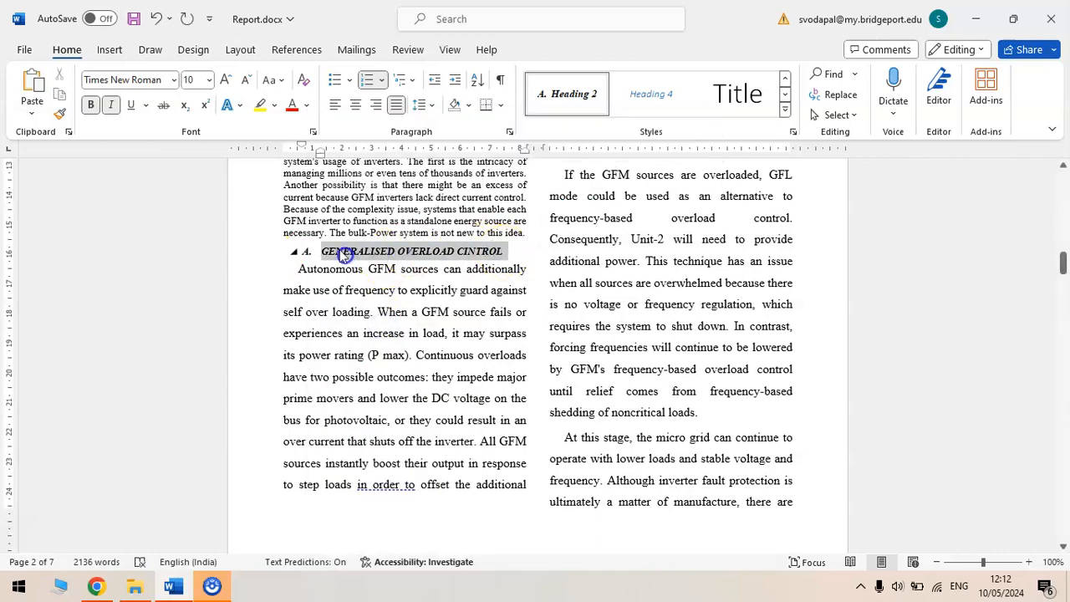
left_click(267, 79)
left_click(309, 102)
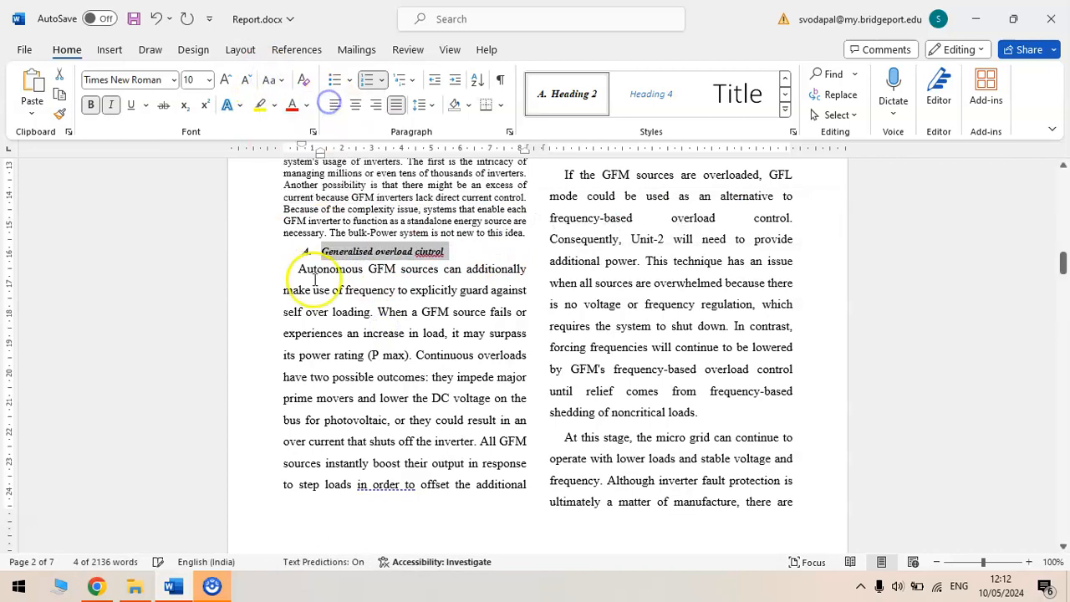
right_click(429, 250)
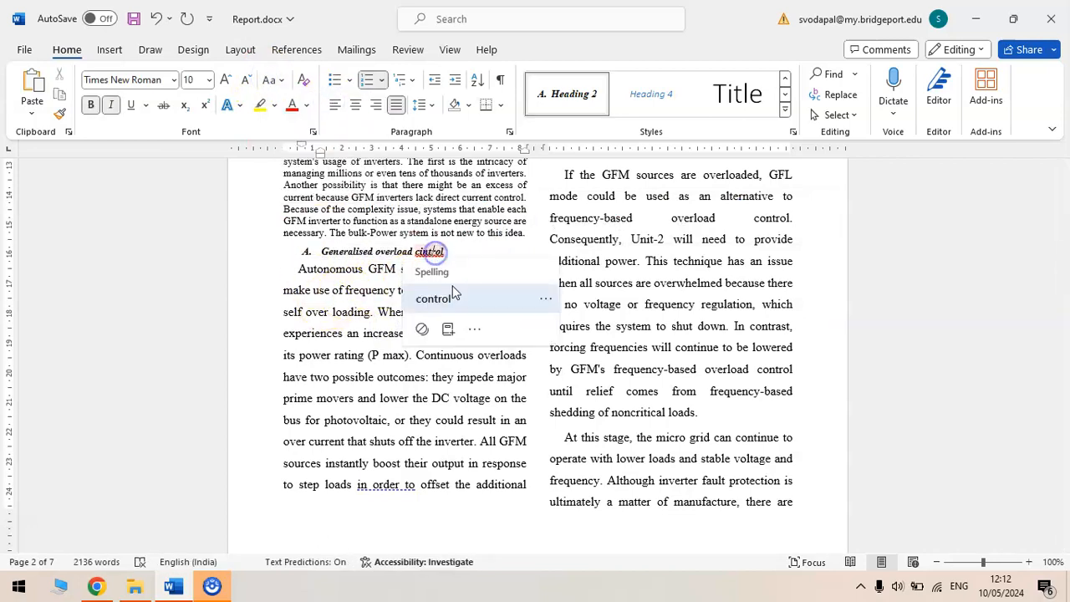
left_click(464, 291)
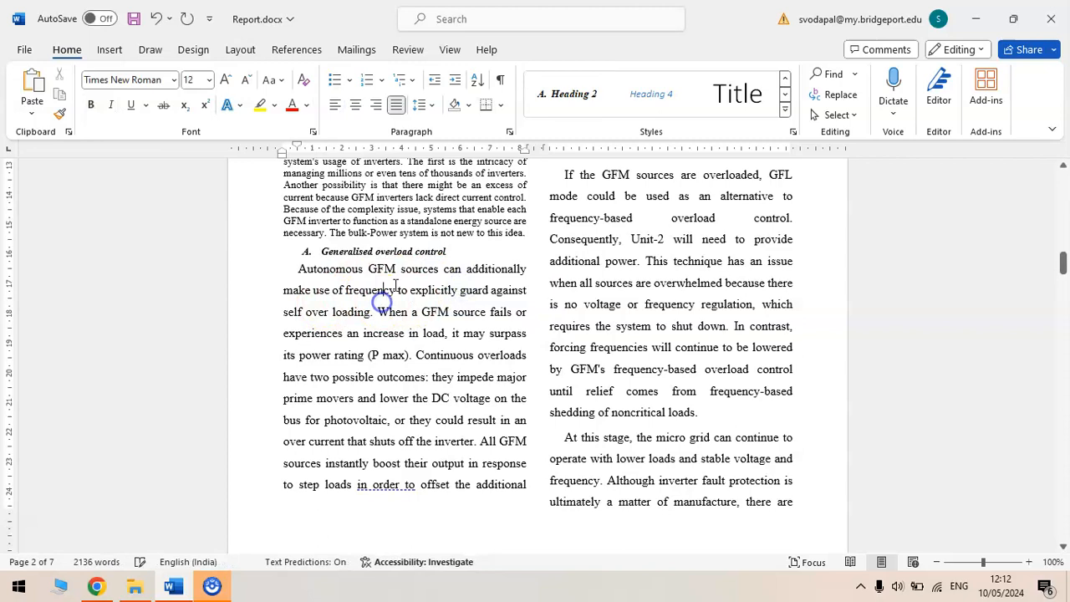
- Apply the Normal style to the body paragraphs of the generalised overload control section, before and after the overload controller diagram
left_click(784, 77)
left_click(557, 94)
left_click(645, 231)
left_click(574, 86)
left_click(672, 331)
left_click(569, 95)
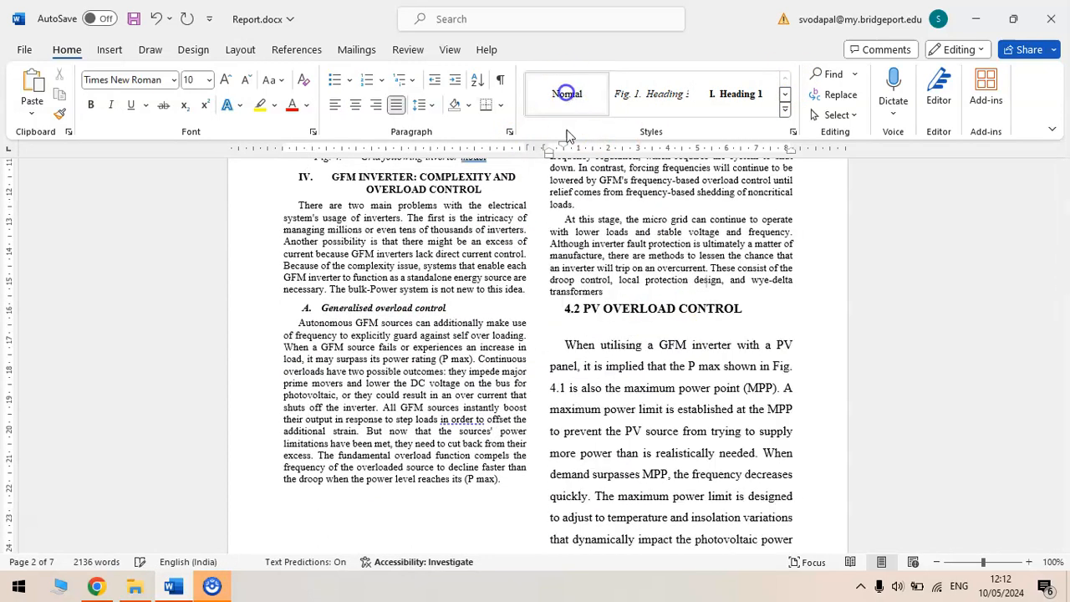
- Replace the manual "Fig. 4.1.1." label of "Overload mitigation controller" with the Fig. numbered heading style and center its diagram
scroll(677, 284, "up", 5)
left_click(703, 281)
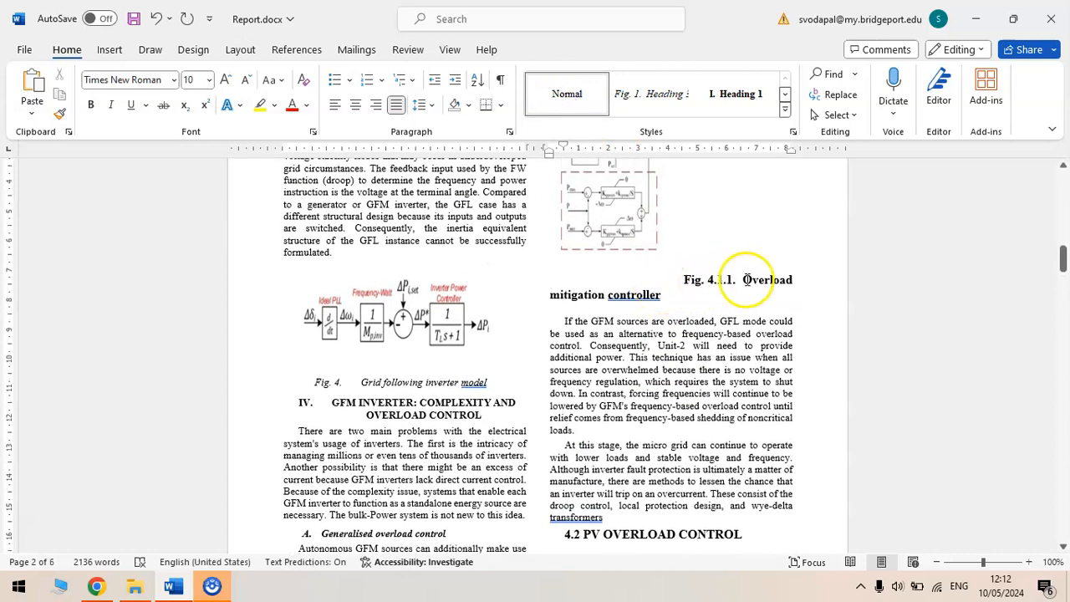
key("Delete")
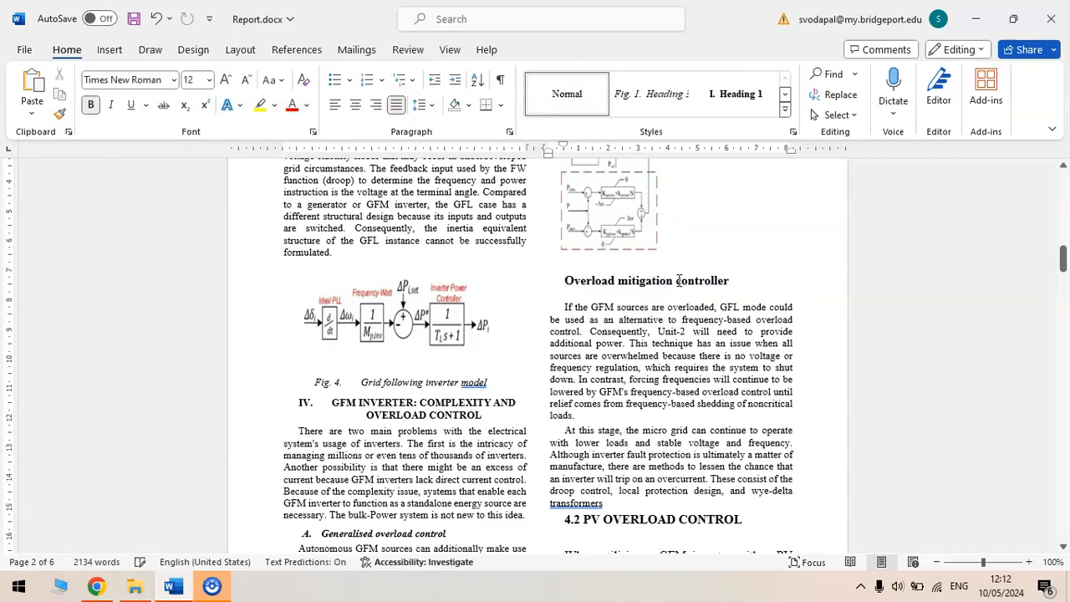
left_click(652, 94)
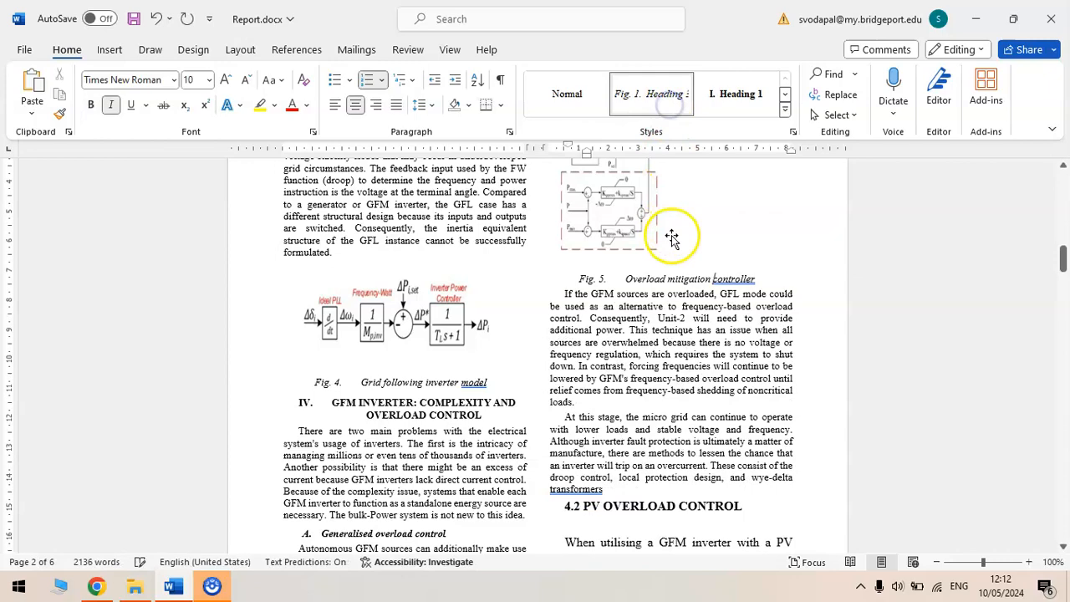
left_click(615, 240)
left_click(349, 107)
- Remove the manual "4.2" from the "PV OVERLOAD CONTROL" heading and apply Heading 2 to it
scroll(680, 298, "up", 4)
scroll(680, 305, "down", 10)
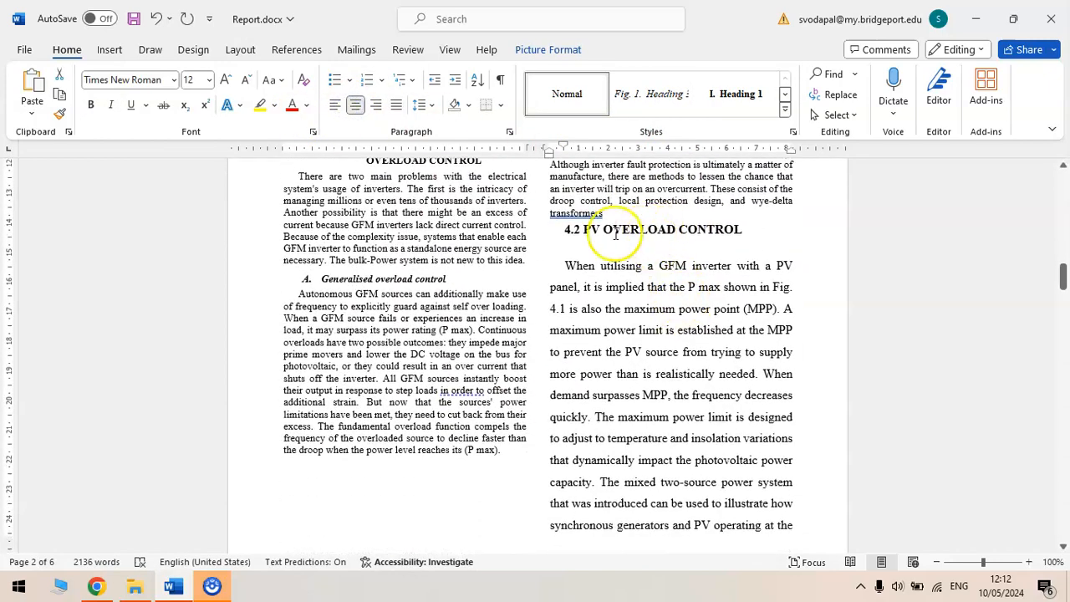
key("BackSpace")
key("BackSpace")
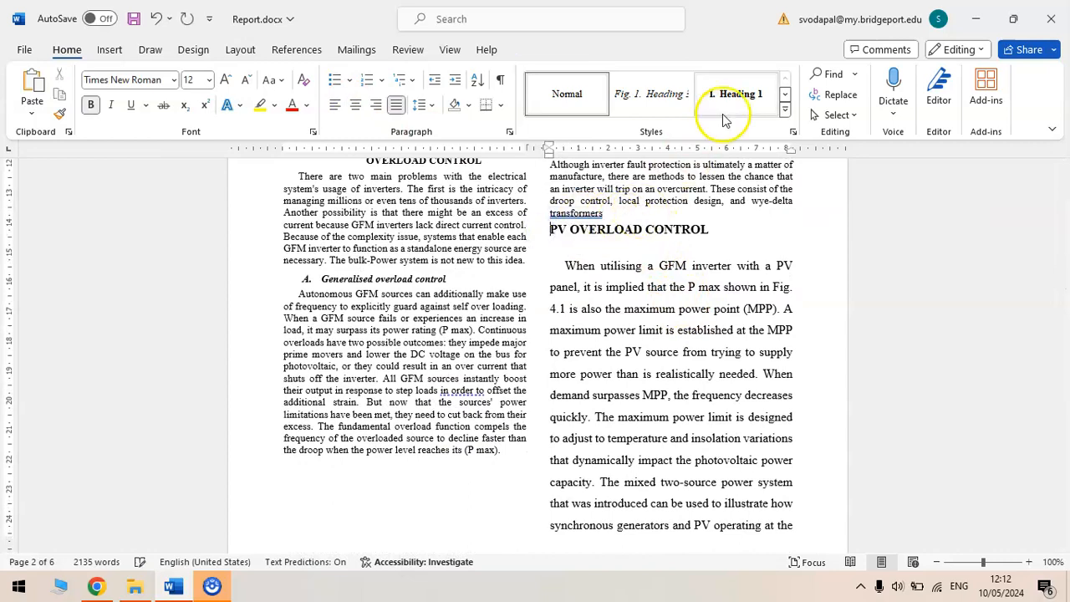
left_click(785, 109)
left_click(573, 93)
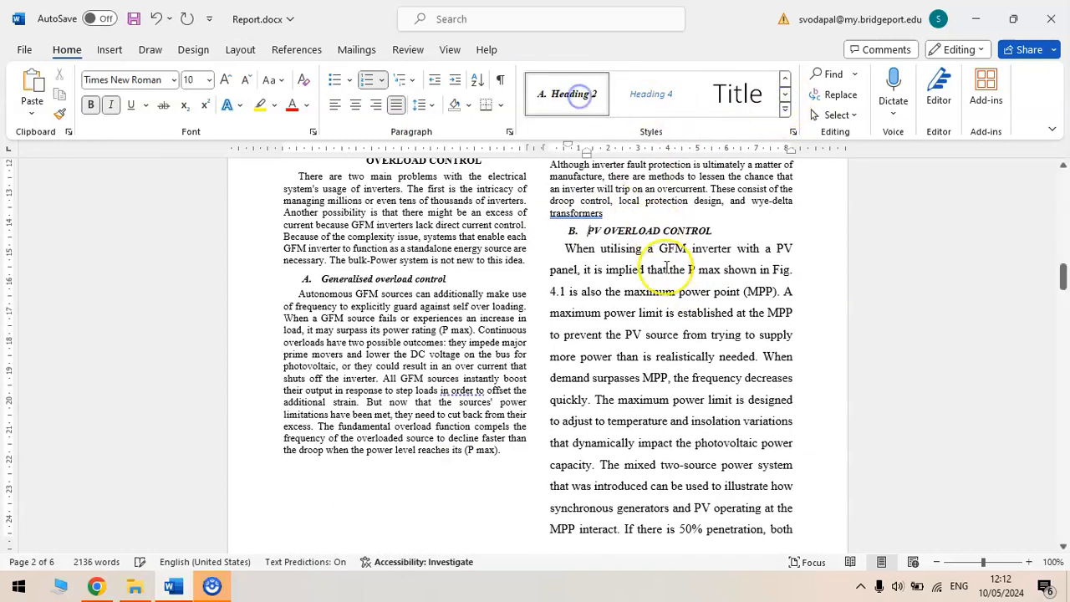
- Convert the "PV OVERLOAD CONTROL" heading to sentence case, keeping "PV" in capitals
left_click_drag(712, 231, 607, 232)
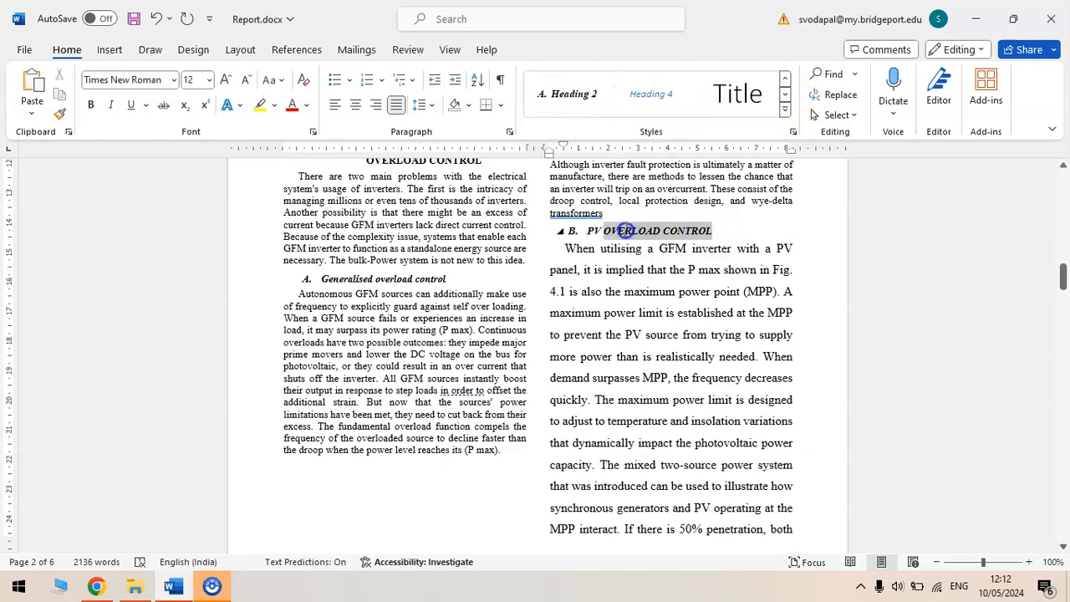
left_click(274, 80)
left_click(310, 124)
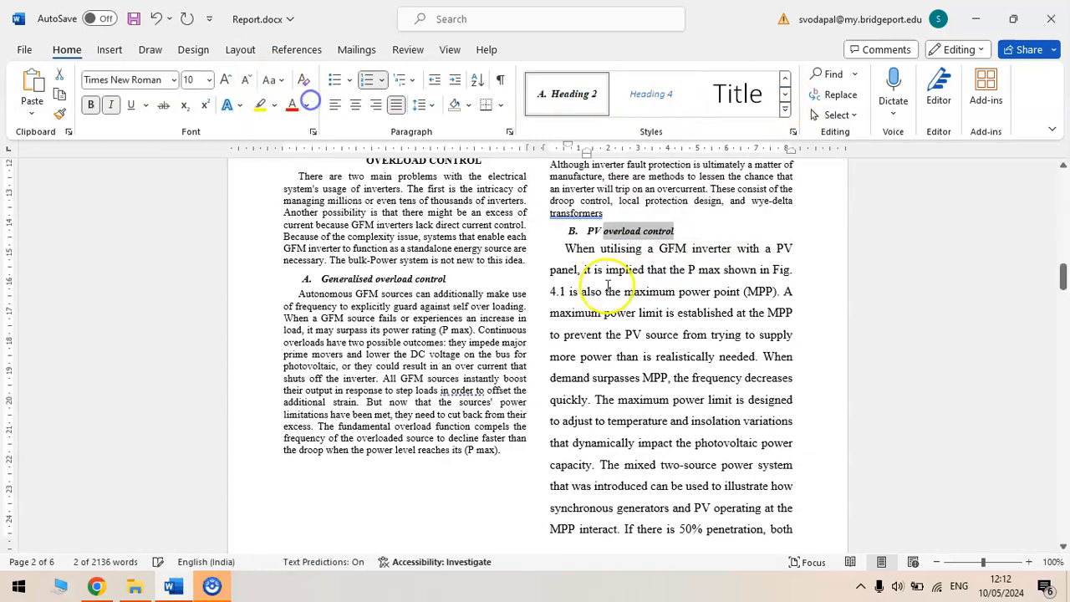
- Apply the Normal style to both PV overload control body paragraphs and delete the blank space before "The extra power"
left_click(633, 291)
left_click(785, 78)
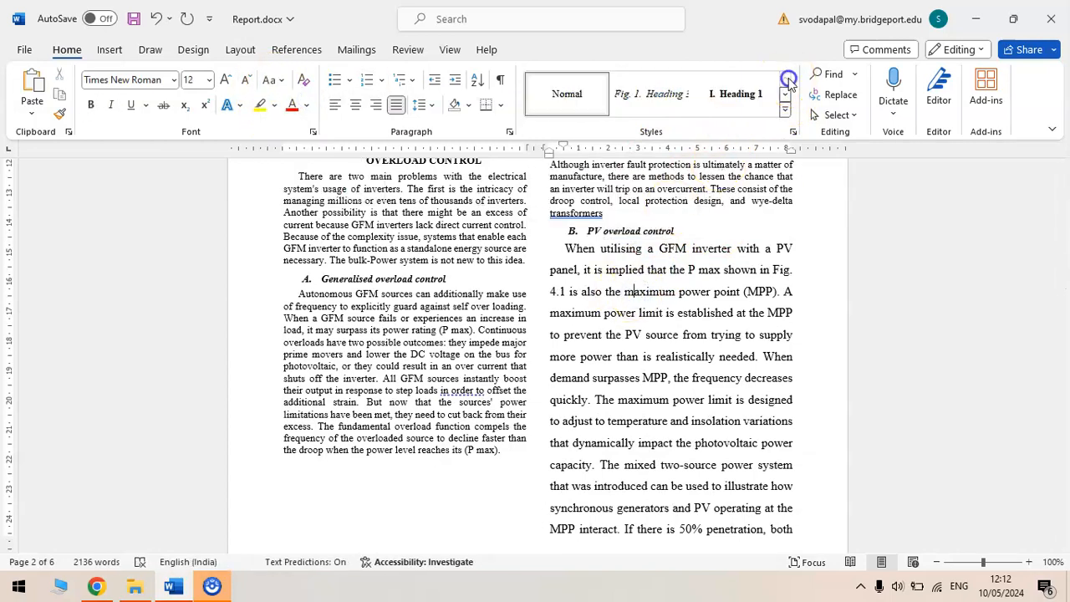
left_click(577, 94)
scroll(642, 326, "down", 3)
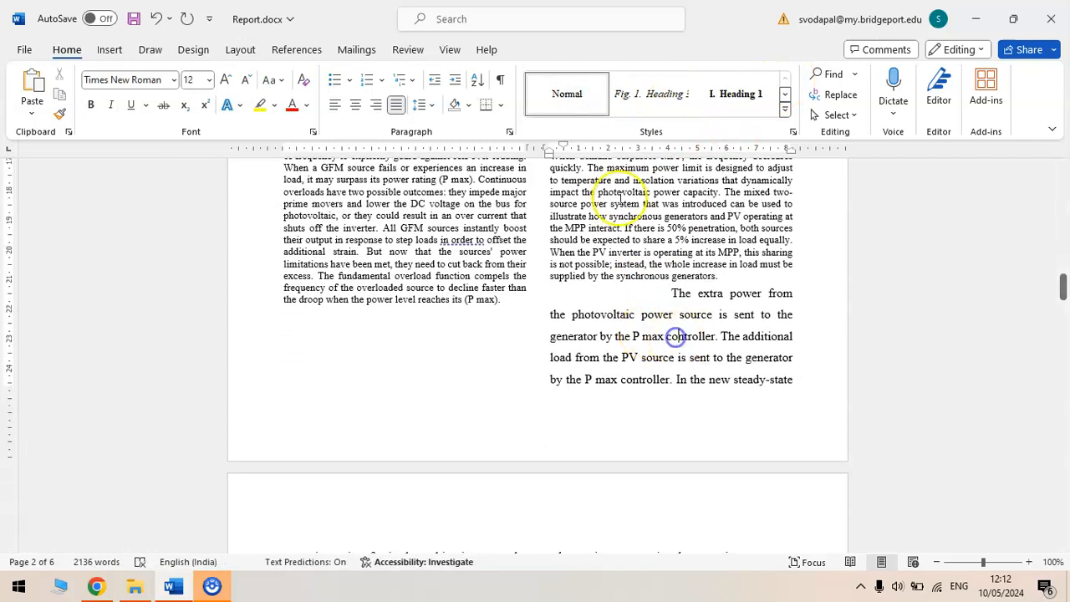
left_click(585, 94)
left_click_drag(656, 291, 527, 289)
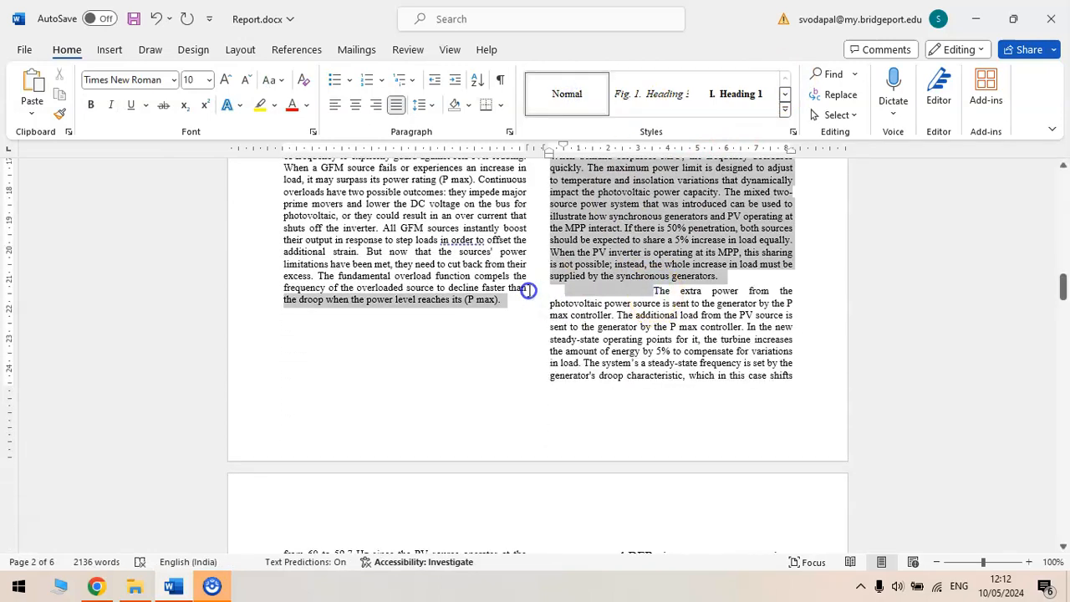
left_click(571, 291)
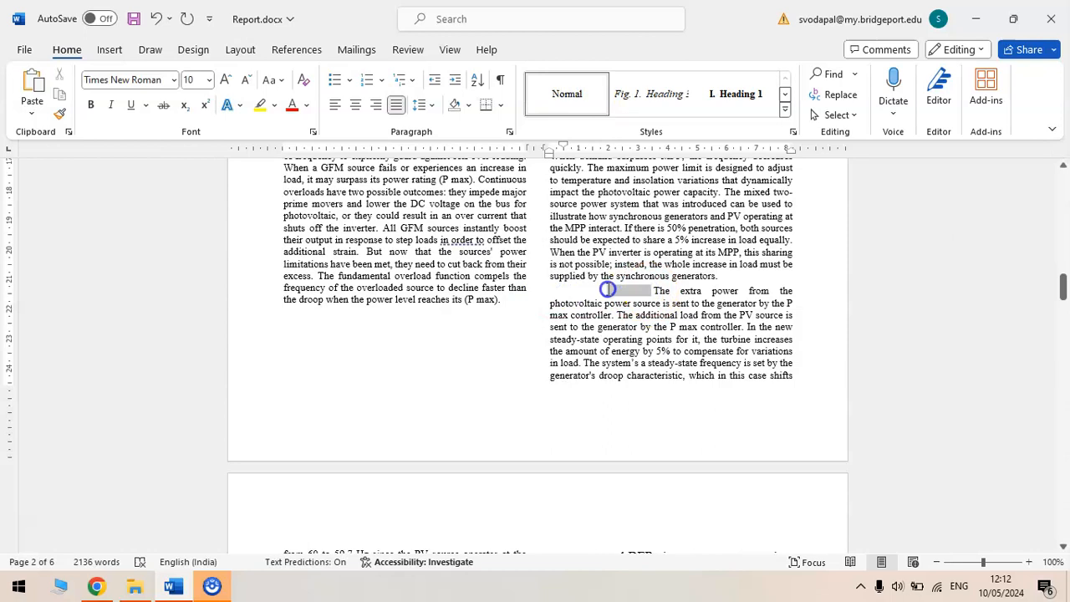
key("Delete")
- Delete the lines above "RESERVES FOR LOW INTERIA SYSTEMS" and apply Heading 1 to that title
scroll(576, 337, "down", 5)
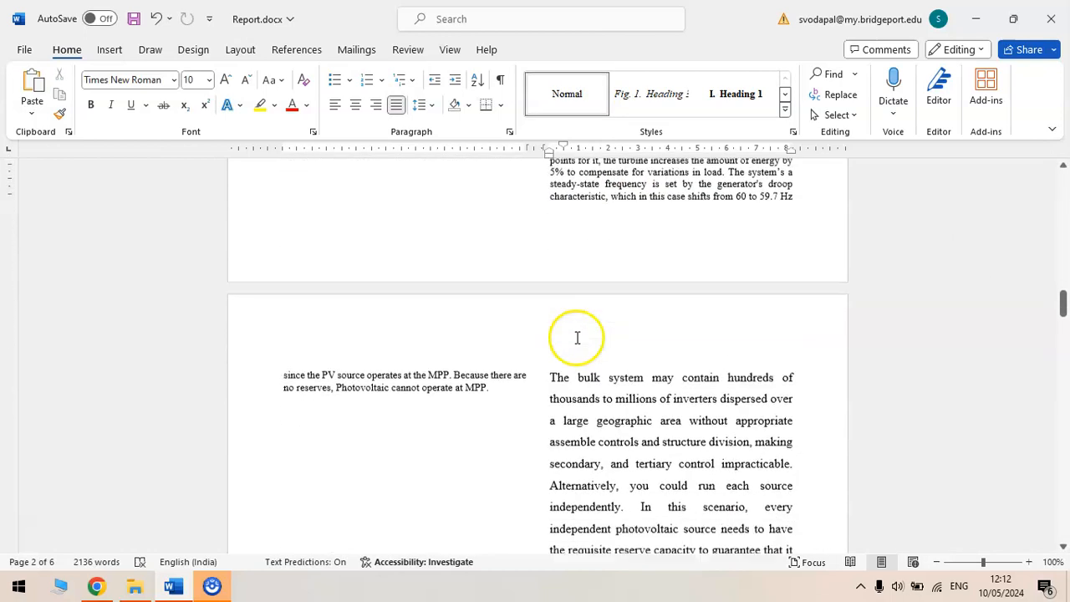
left_click_drag(509, 315, 380, 482)
key("Delete")
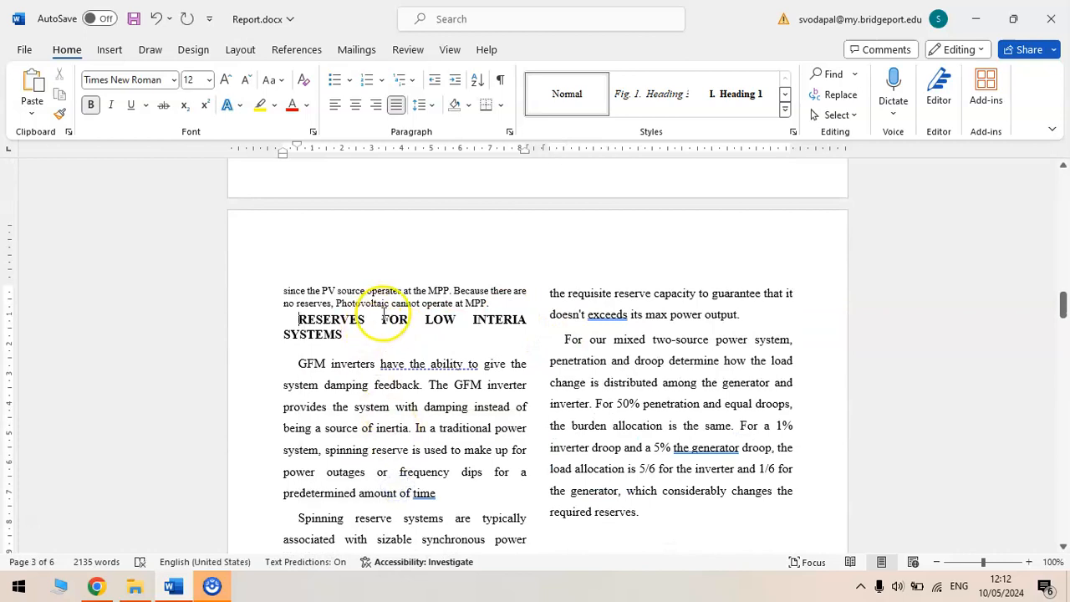
left_click(744, 93)
- Apply the Normal style to the "GFM inverters" and "Spinning reserve systems" paragraphs under the low-inertia reserves heading
scroll(406, 351, "down", 3)
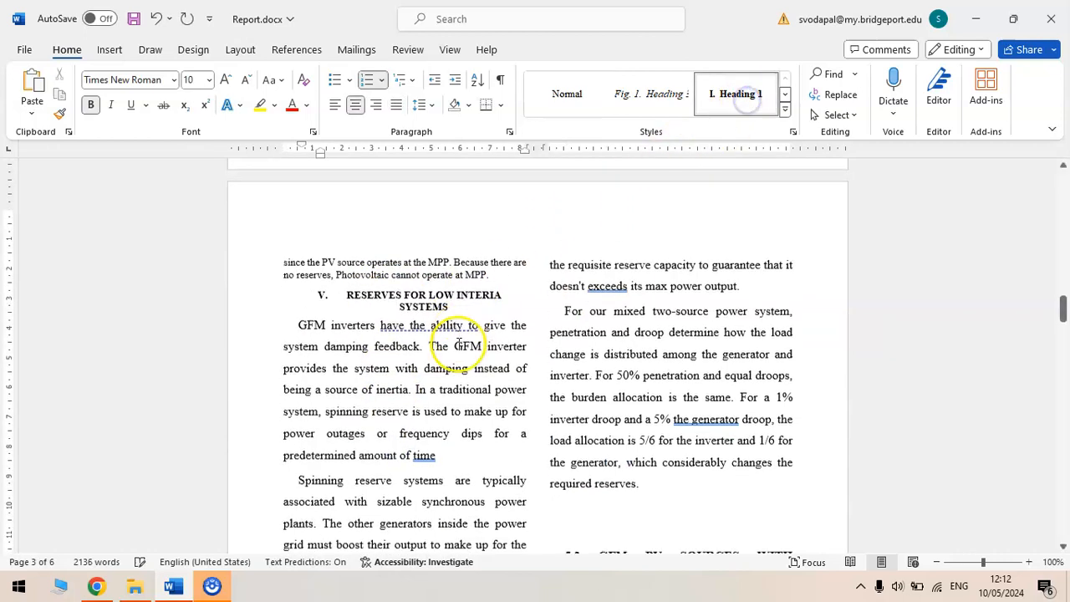
left_click(404, 304)
left_click(572, 95)
left_click(447, 402)
left_click(543, 105)
scroll(435, 355, "down", 2)
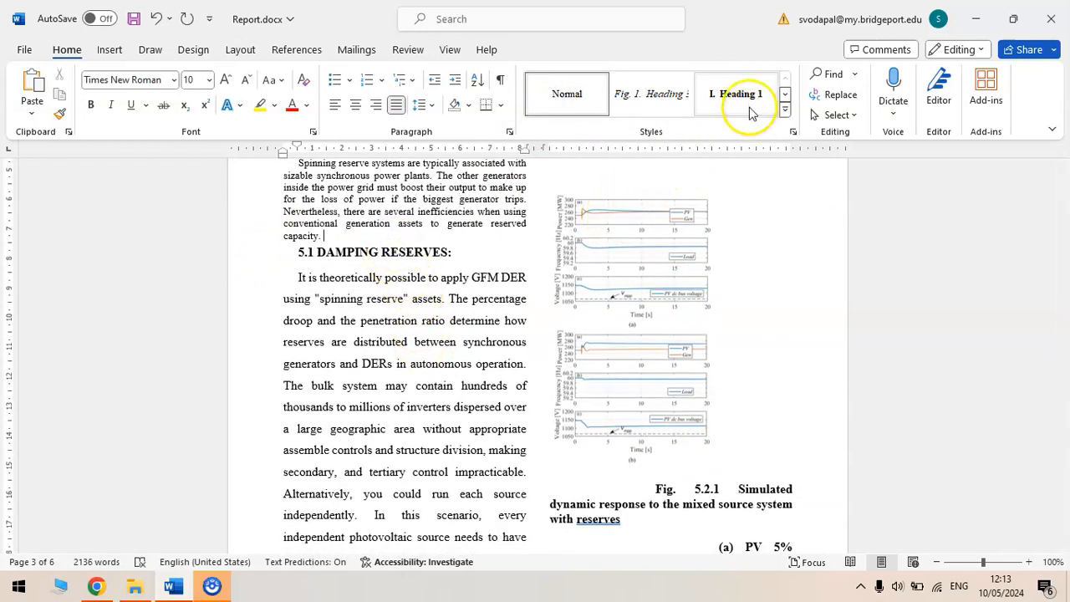
left_click(785, 94)
left_click(568, 94)
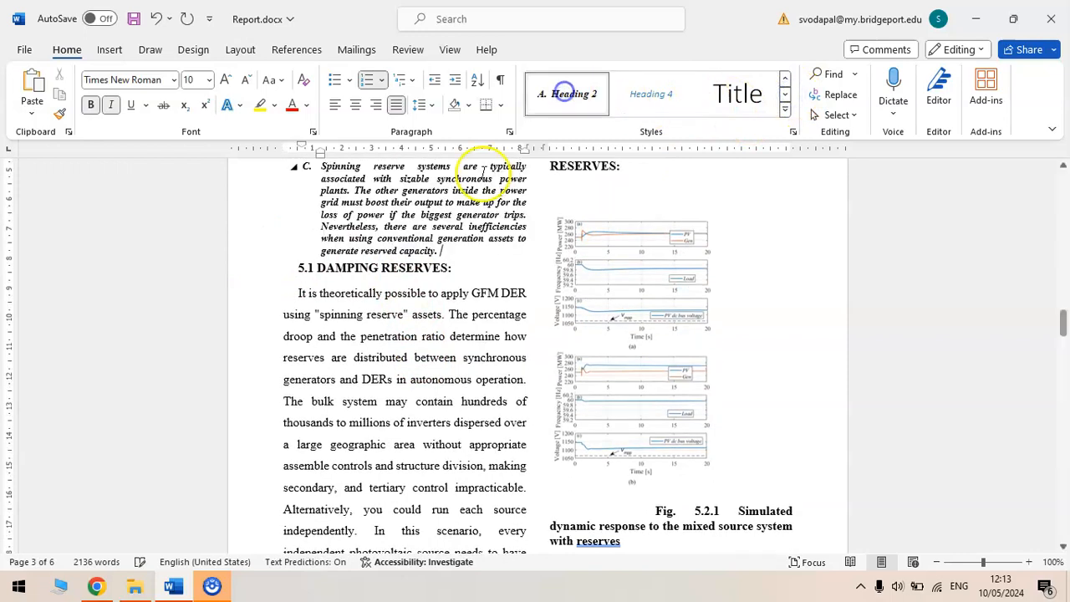
key("ctrl+z")
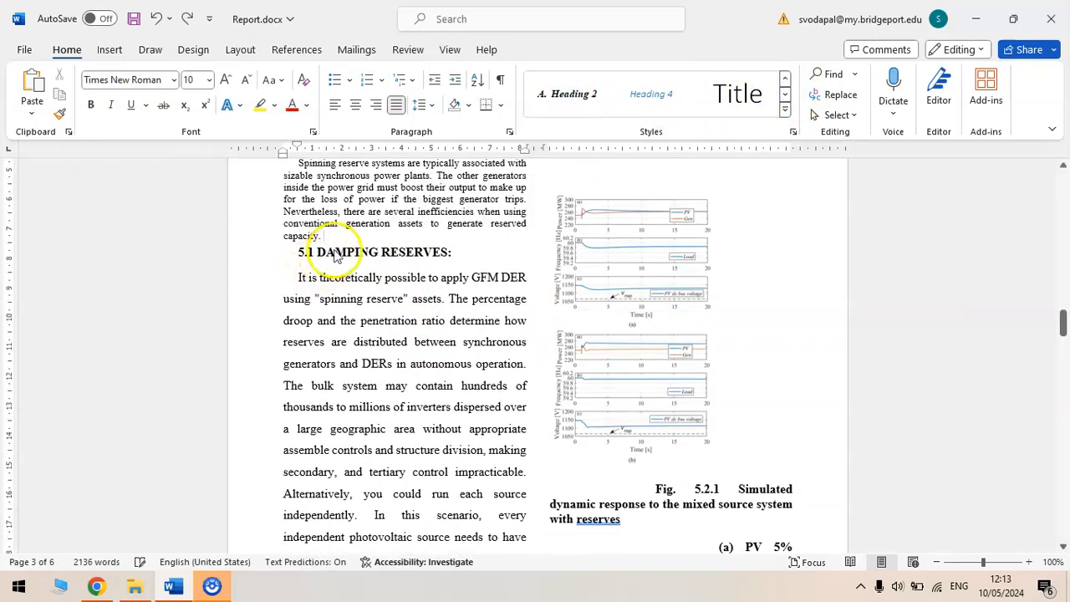
- Replace the manual "5.1" of the "DAMPING RESERVES:" heading with Heading 2 lettering restarted at A
left_click(571, 94)
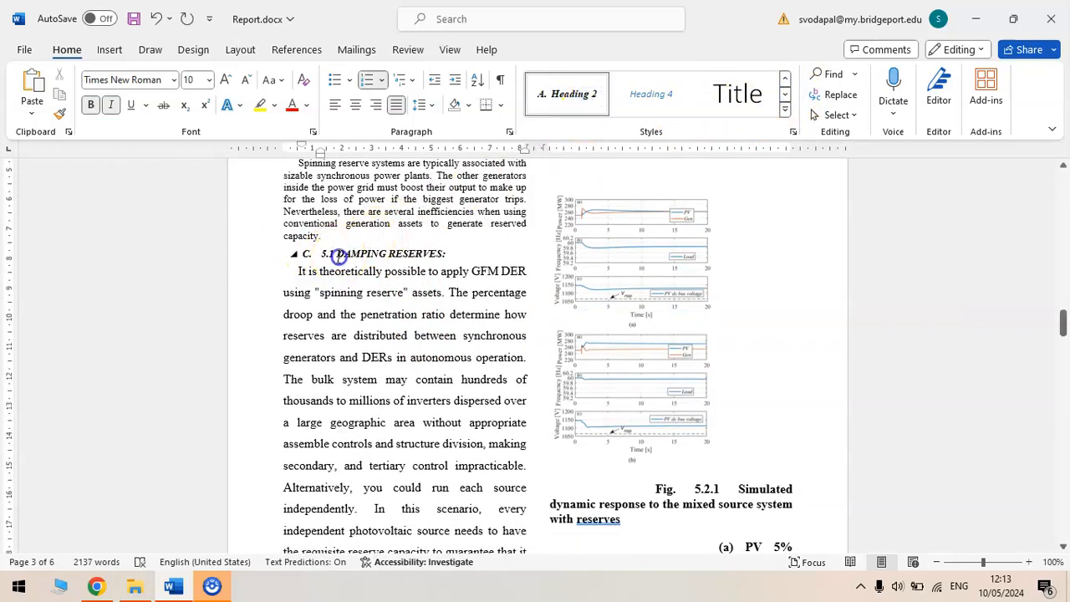
key("BackSpace")
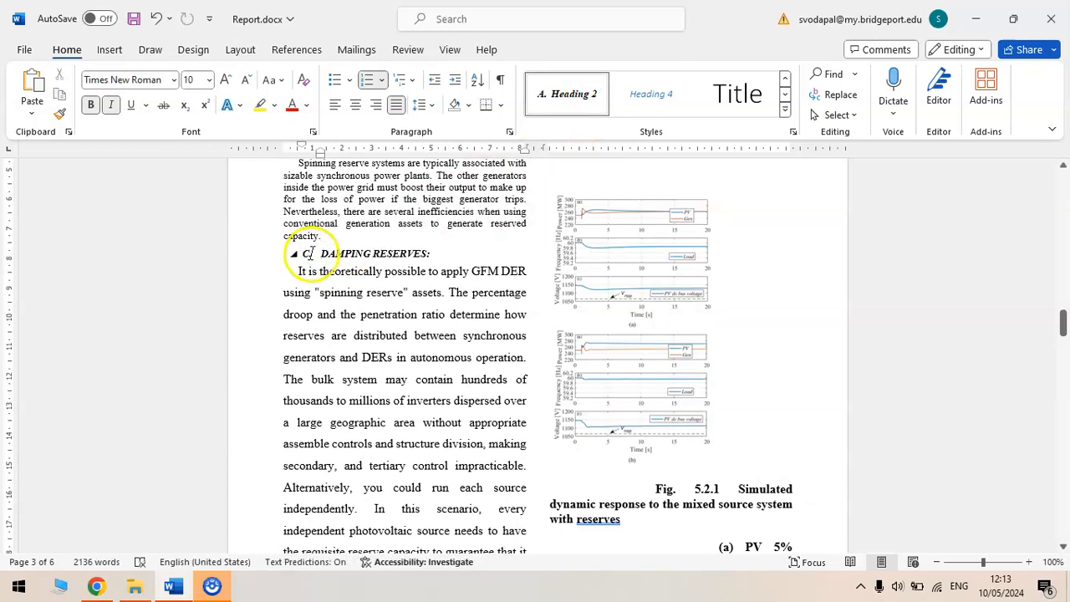
right_click(306, 255)
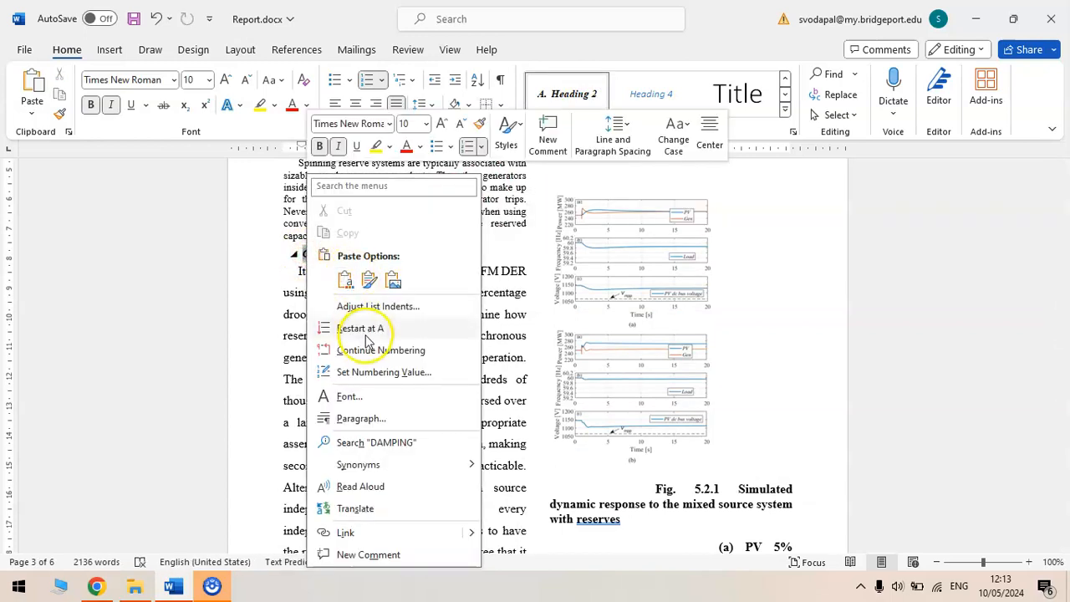
left_click(367, 328)
- Change the "DAMPING RESERVES" heading to sentence case
triple_click(341, 257)
left_click(274, 79)
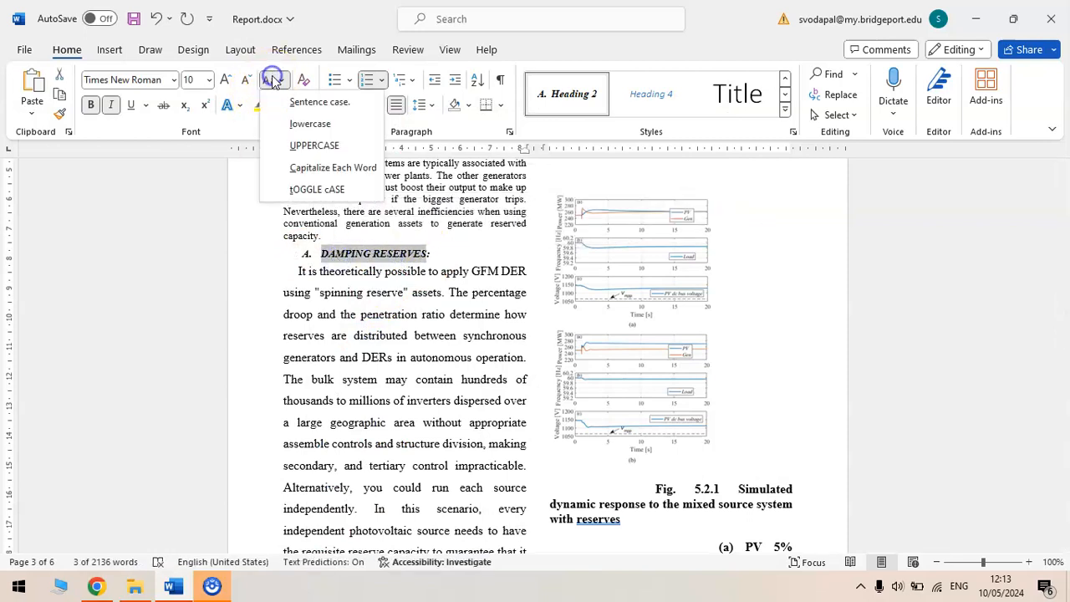
left_click(308, 103)
- Check the font settings and effects defined in the Heading 2 style without changing them
right_click(575, 94)
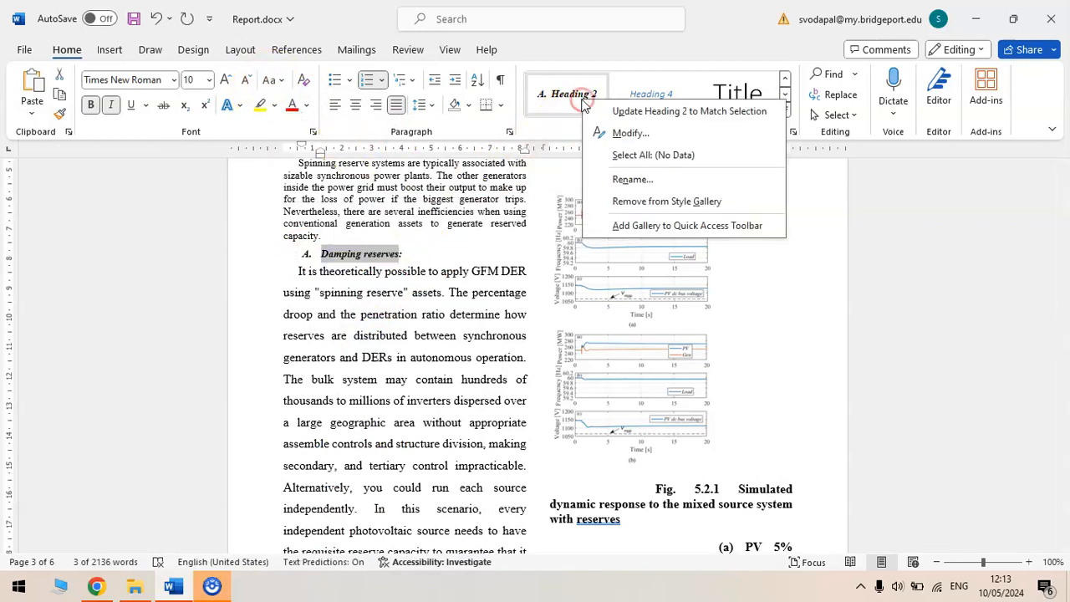
left_click(642, 136)
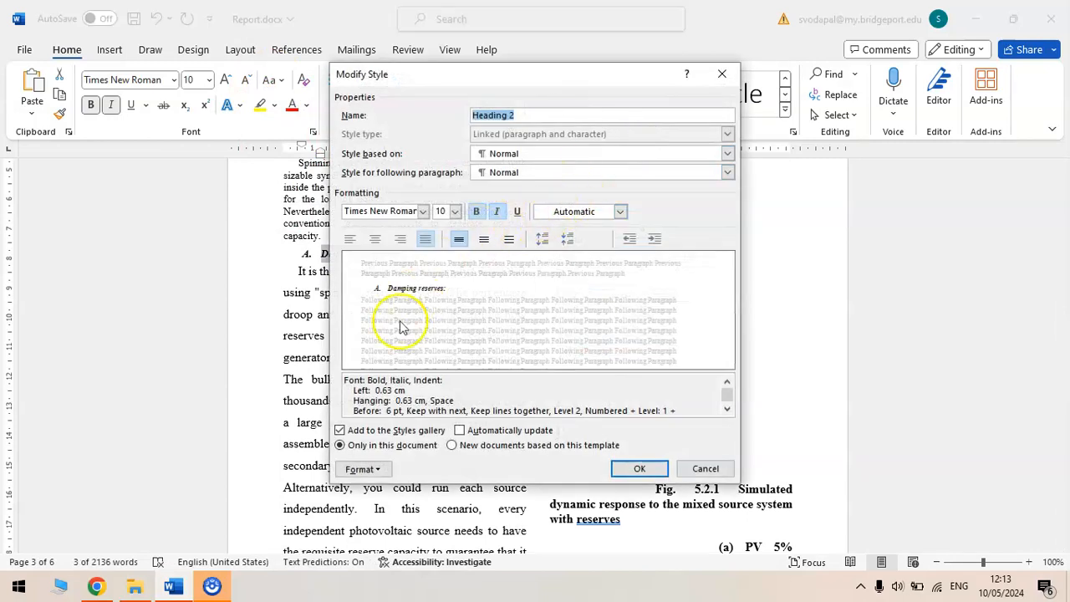
left_click(375, 469)
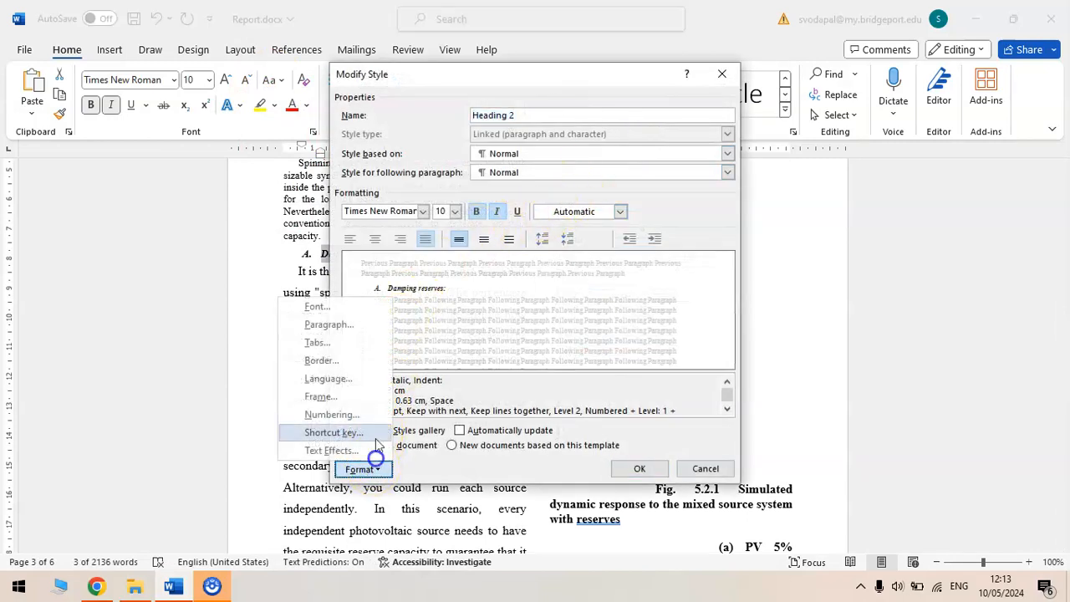
left_click(356, 306)
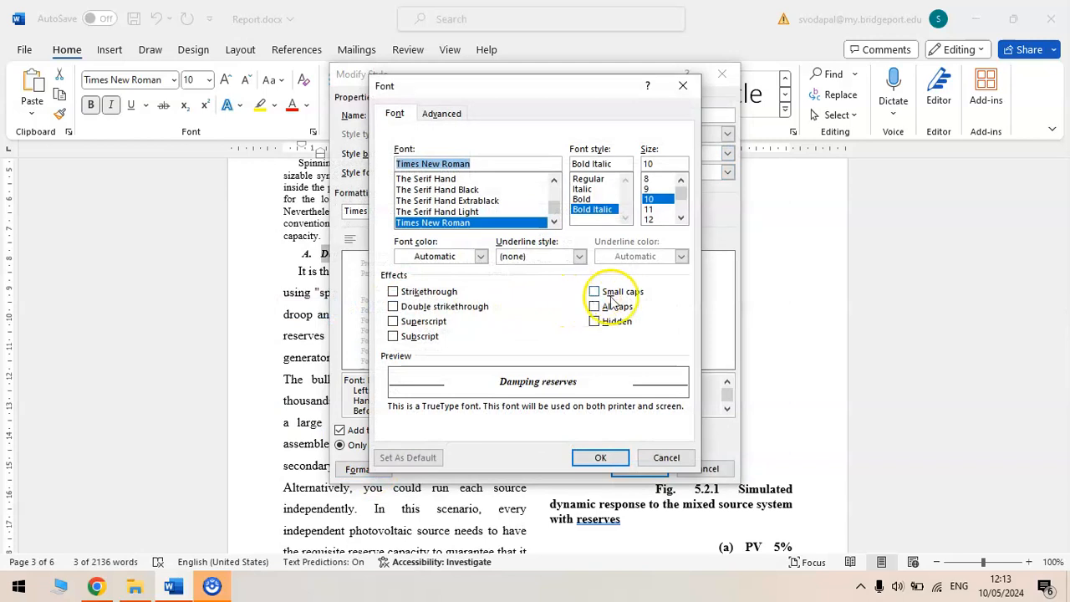
left_click(676, 464)
left_click(692, 468)
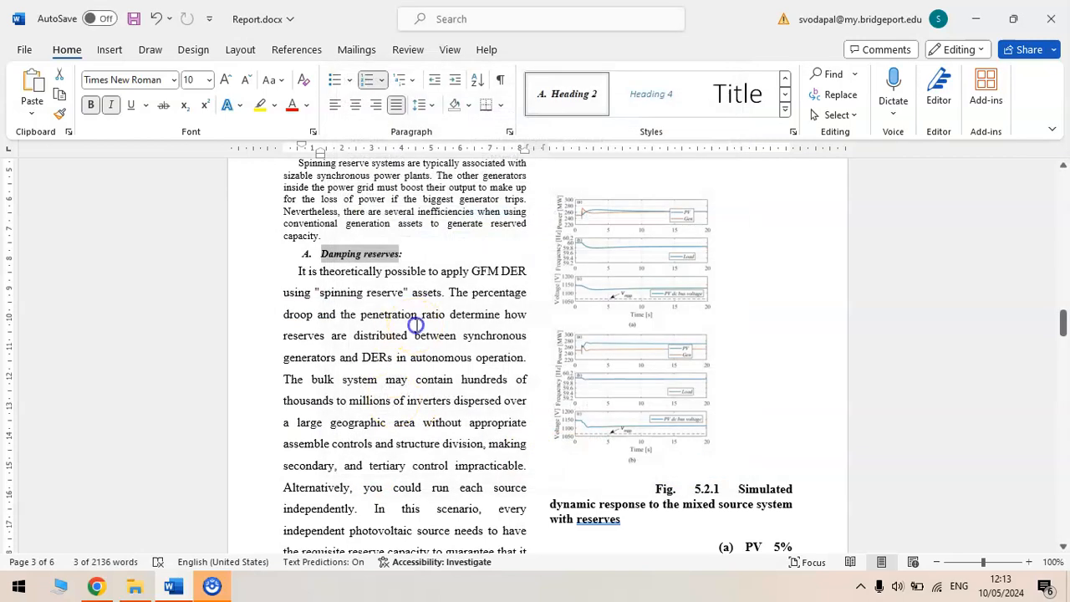
- Apply the Normal style to the two body paragraphs of the damping reserves section
left_click(416, 325)
left_click(785, 77)
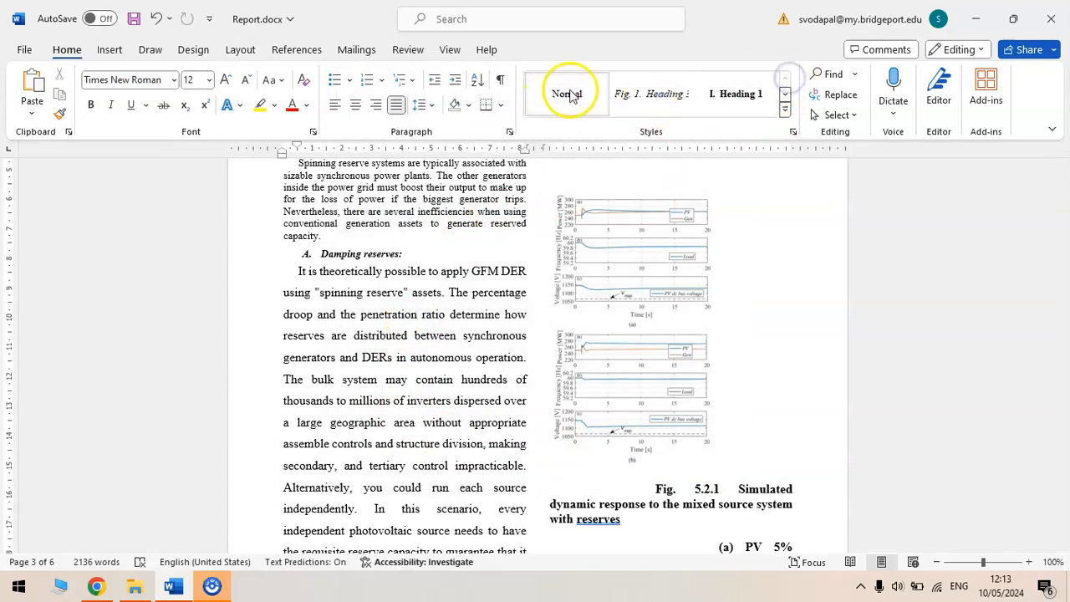
left_click(571, 95)
scroll(460, 334, "down", 3)
left_click(448, 359)
left_click(580, 97)
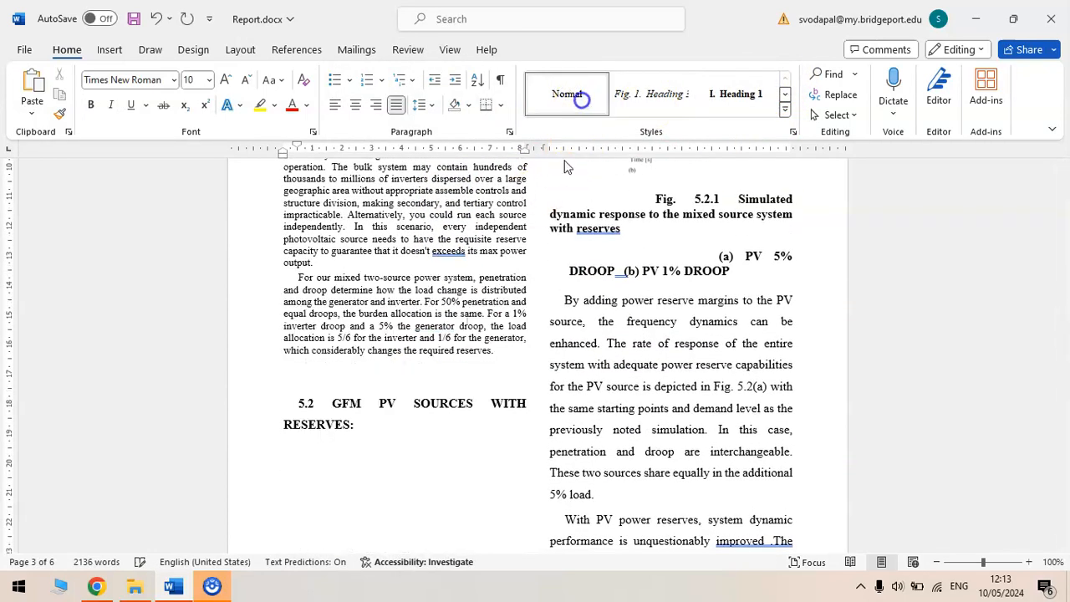
- Remove the manual "5.2" before "GFM PV SOURCES WITH RESERVES:" and the blank space above that heading
scroll(442, 370, "down", 2)
left_click_drag(313, 328, 267, 331)
key("BackSpace")
key("BackSpace")
key("BackSpace")
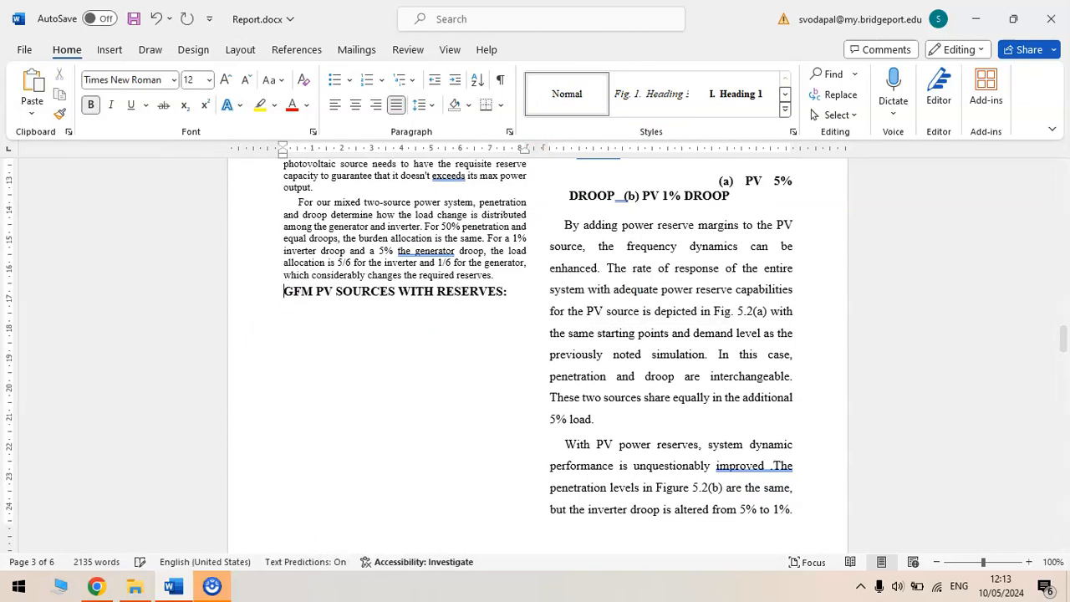
- Change "SOURCES WITH RESERVES" in the GFM PV heading to lowercase letters and apply Heading 2 to the heading
left_click_drag(505, 291, 361, 292)
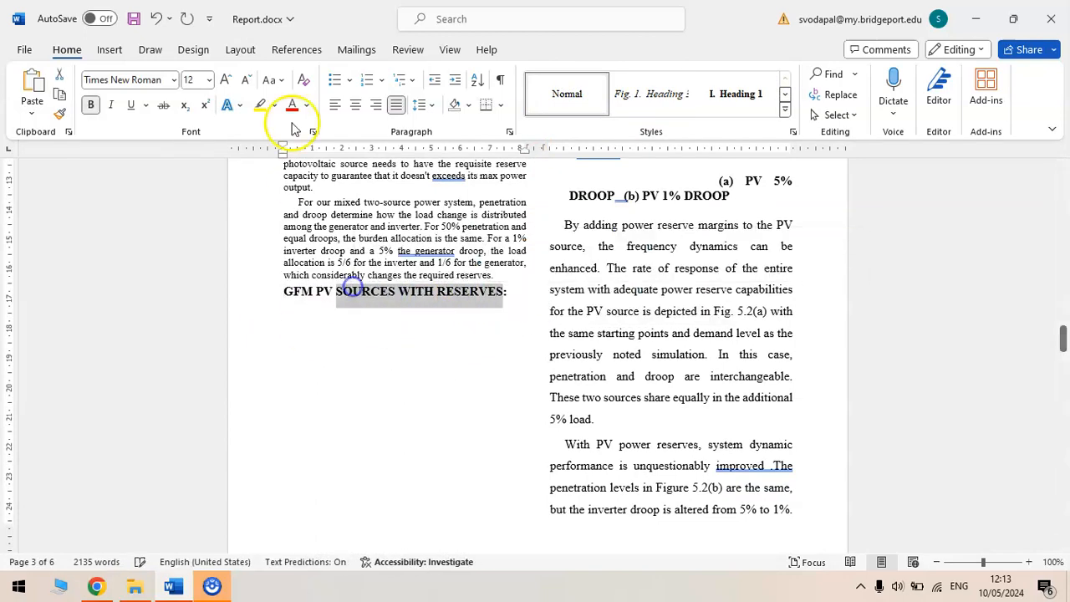
left_click(272, 79)
left_click(311, 100)
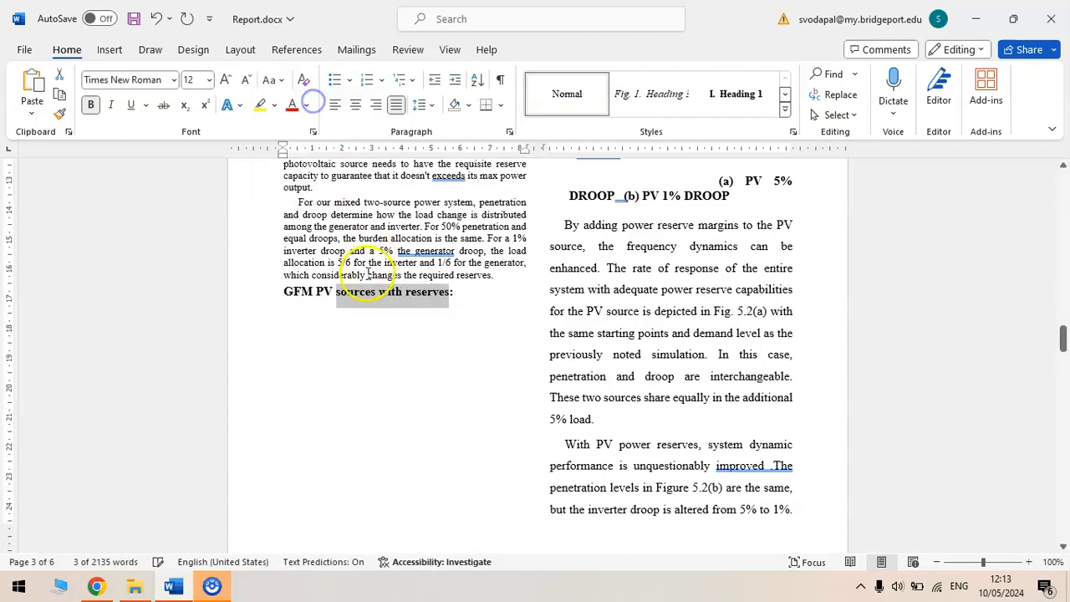
left_click(365, 292)
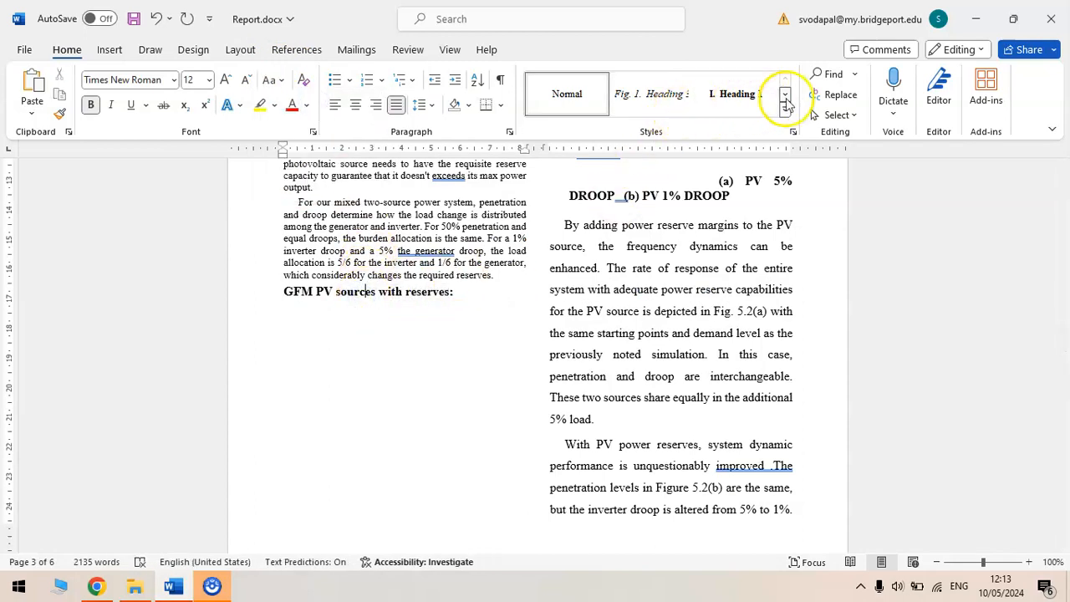
left_click(786, 102)
left_click(571, 99)
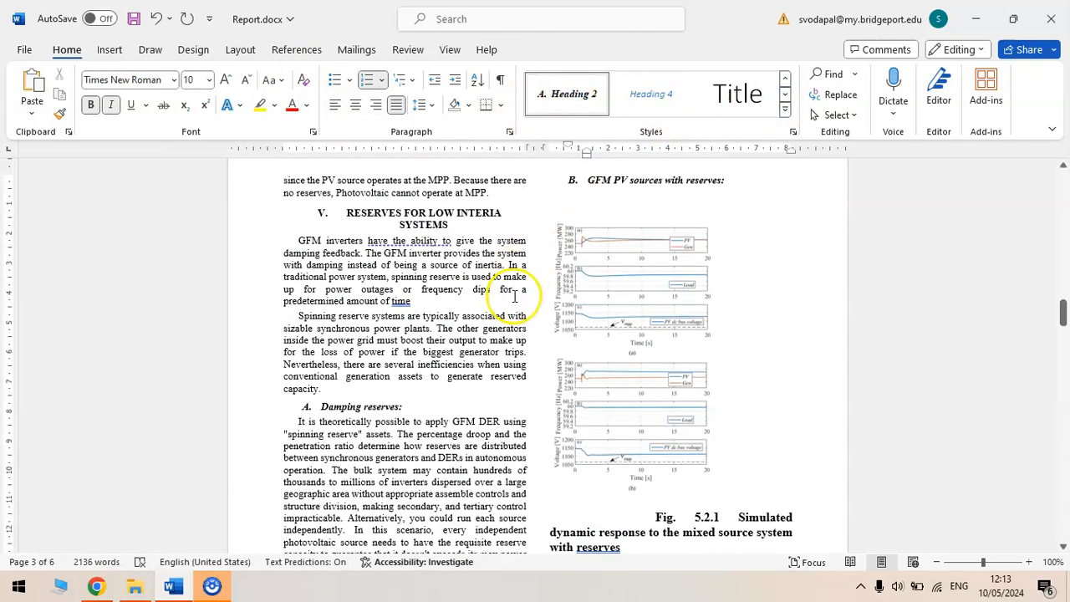
- Cut the simulated dynamic response plots from below the "GFM PV sources with reserves" heading
scroll(514, 297, "down", 5)
scroll(514, 297, "up", 6)
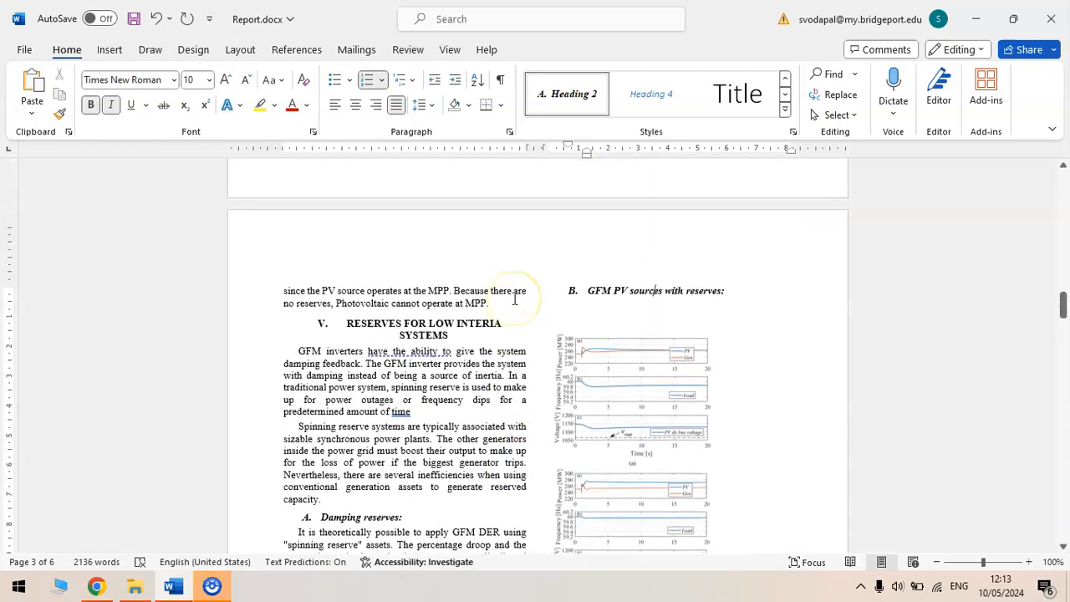
scroll(514, 300, "down", 3)
left_click(651, 282)
key("ctrl+x")
- Delete the empty line above the "Simulated dynamic response" caption and its manual "Fig. 5.2.1" label
scroll(655, 276, "up", 5)
scroll(669, 335, "down", 6)
scroll(667, 371, "down", 4)
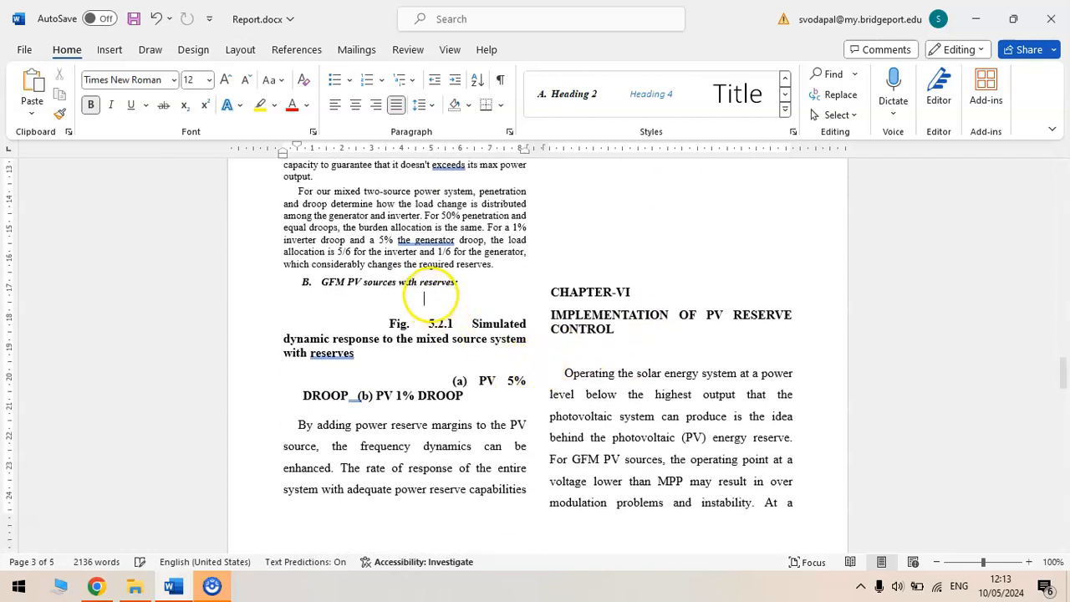
left_click(238, 311)
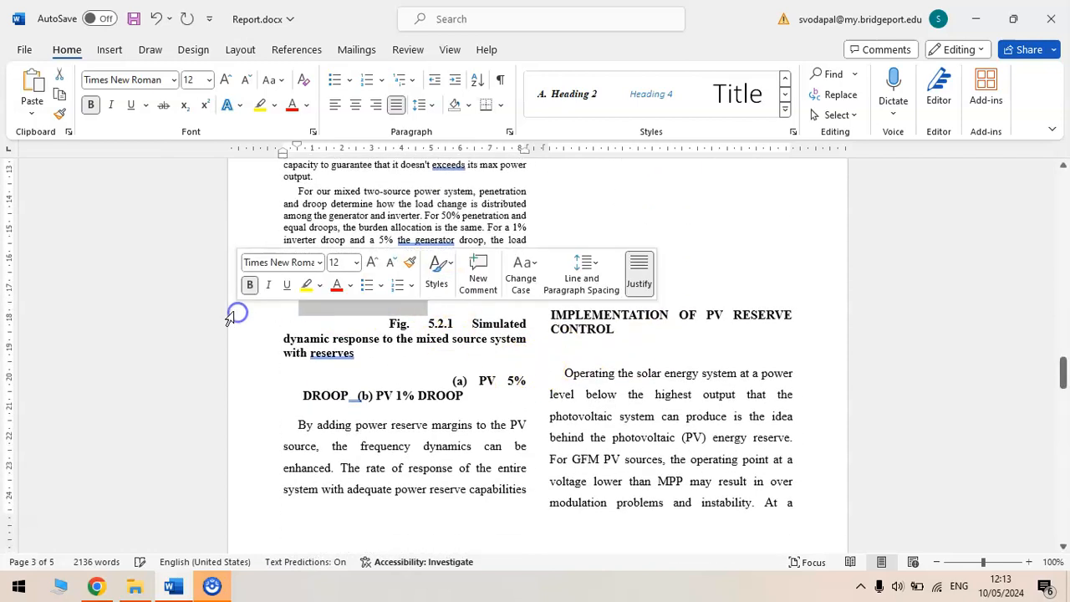
key("Delete")
left_click(327, 302)
left_click_drag(396, 305, 286, 295)
key("Delete")
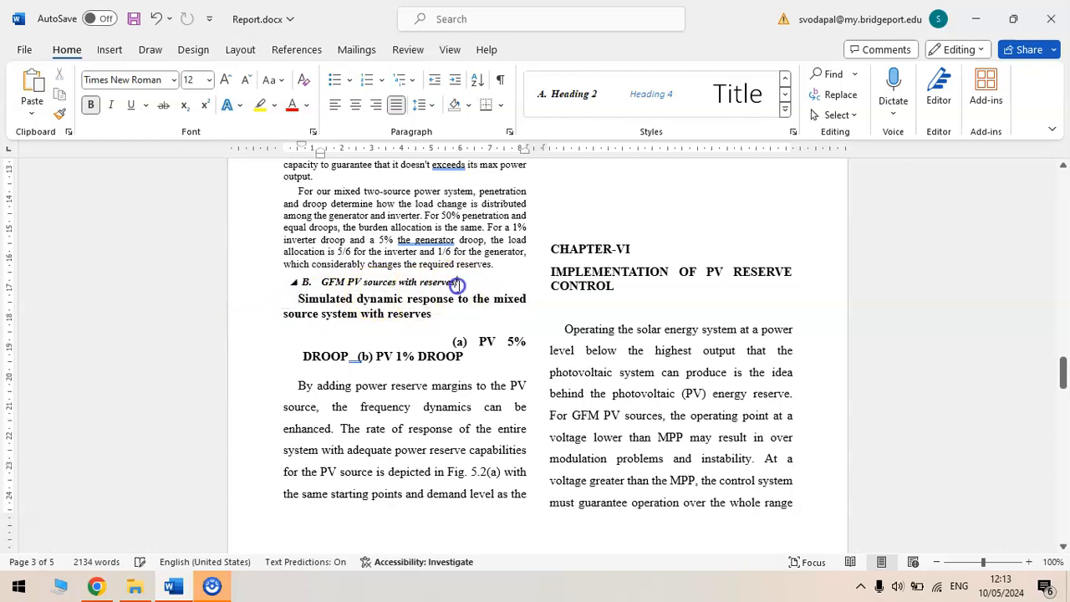
- Paste the cut response plots as a picture on a new line under the "GFM PV sources with reserves" heading
left_click(457, 285)
key("Return")
right_click(395, 299)
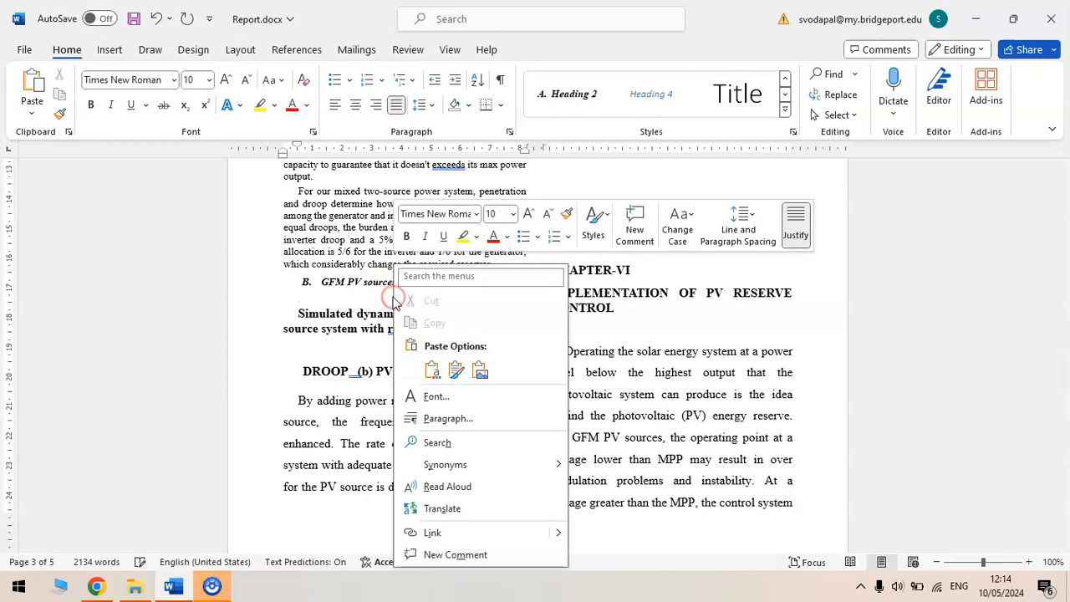
left_click(480, 371)
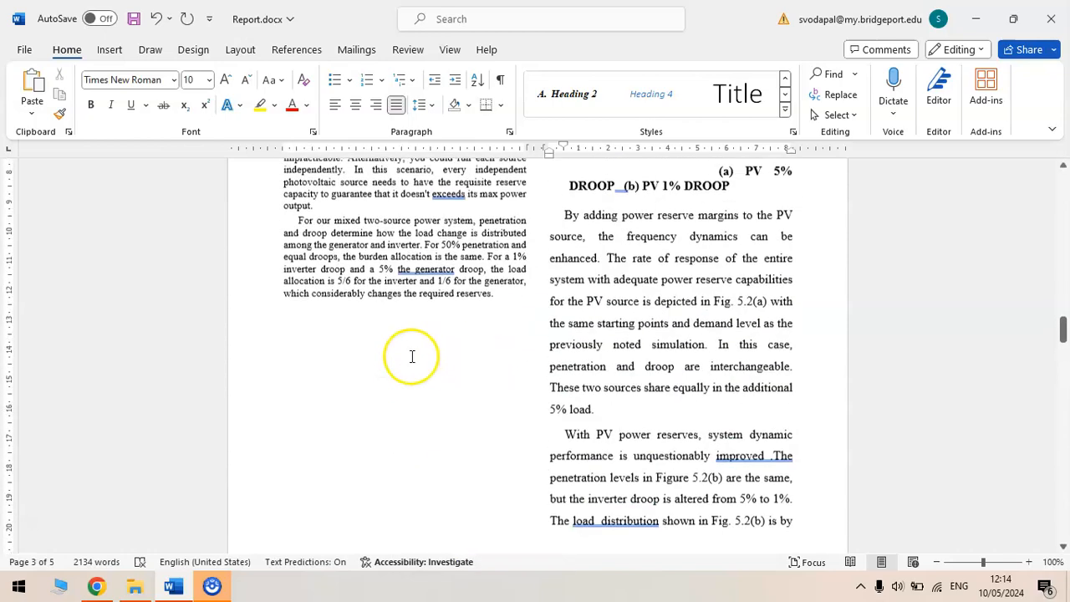
- Scale the pasted response plots picture down proportionally to about 5 cm wide
scroll(411, 356, "up", 10)
left_click(666, 365)
scroll(709, 418, "down", 1)
left_click_drag(736, 464, 713, 306)
scroll(721, 401, "down", 2)
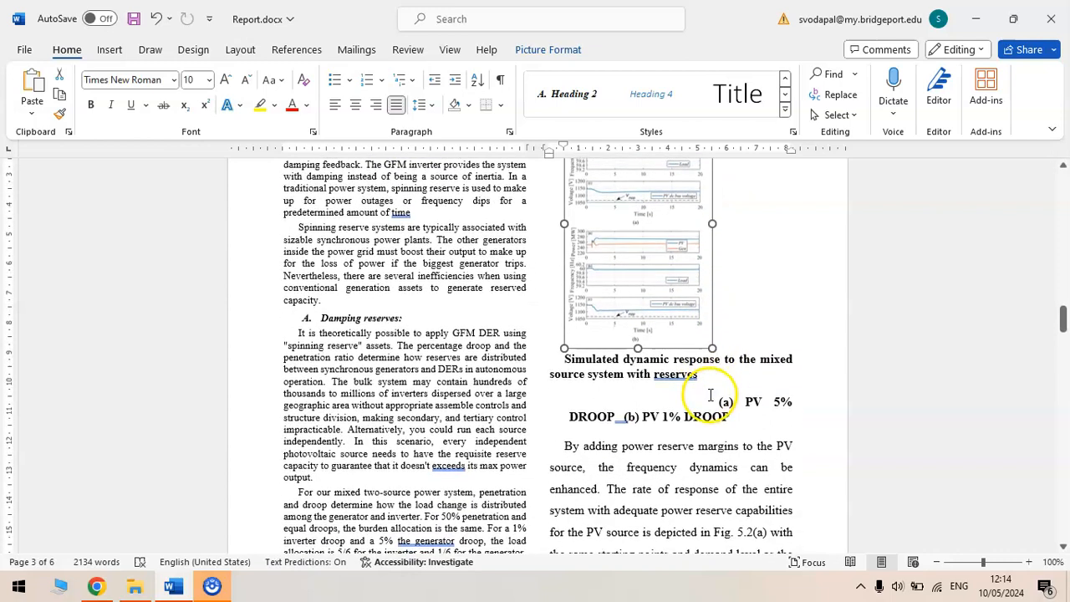
- Apply the numbered "Fig. 1." heading style to the "Simulated dynamic response to the mixed source system with reserves" caption
left_click(676, 374)
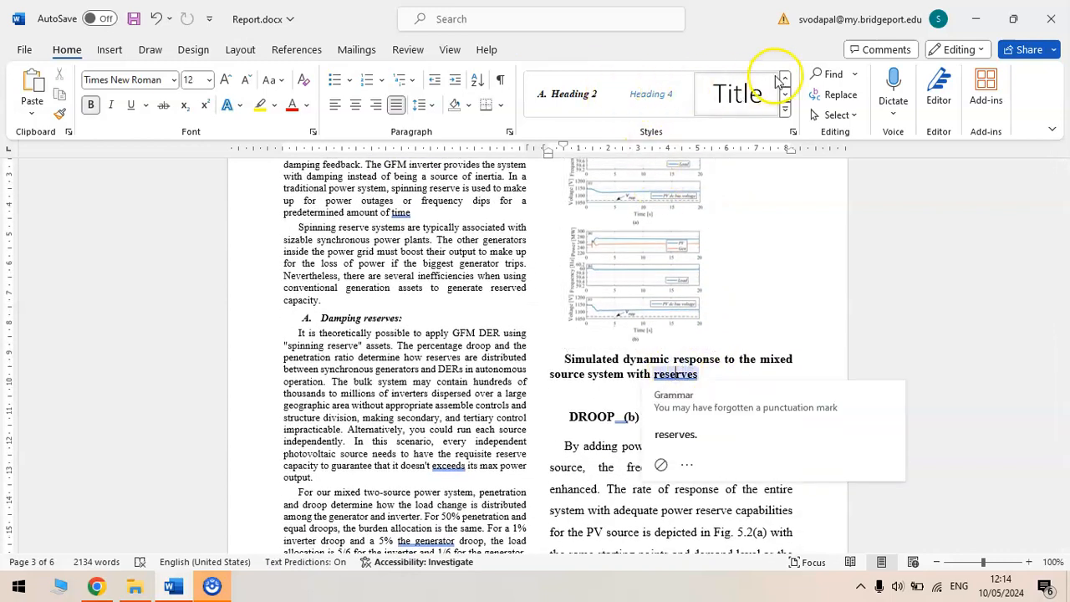
left_click(784, 79)
left_click(651, 94)
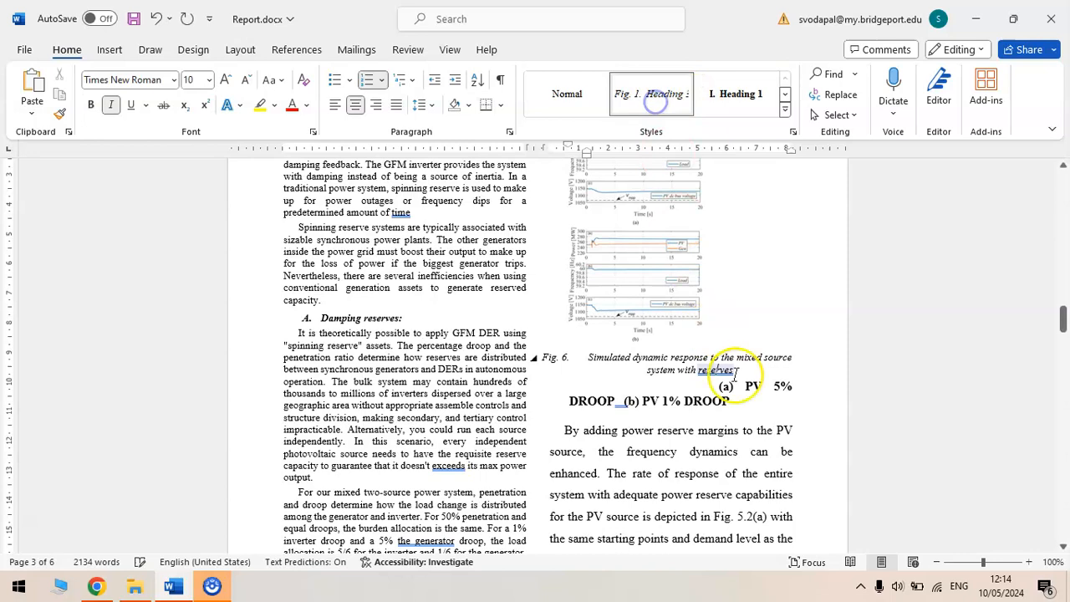
- Apply the same figure caption style to the "(a) PV 5% DROOP (b) PV 1% DROOP" line, remove its leading space, and join it to the caption above
scroll(699, 341, "down", 3)
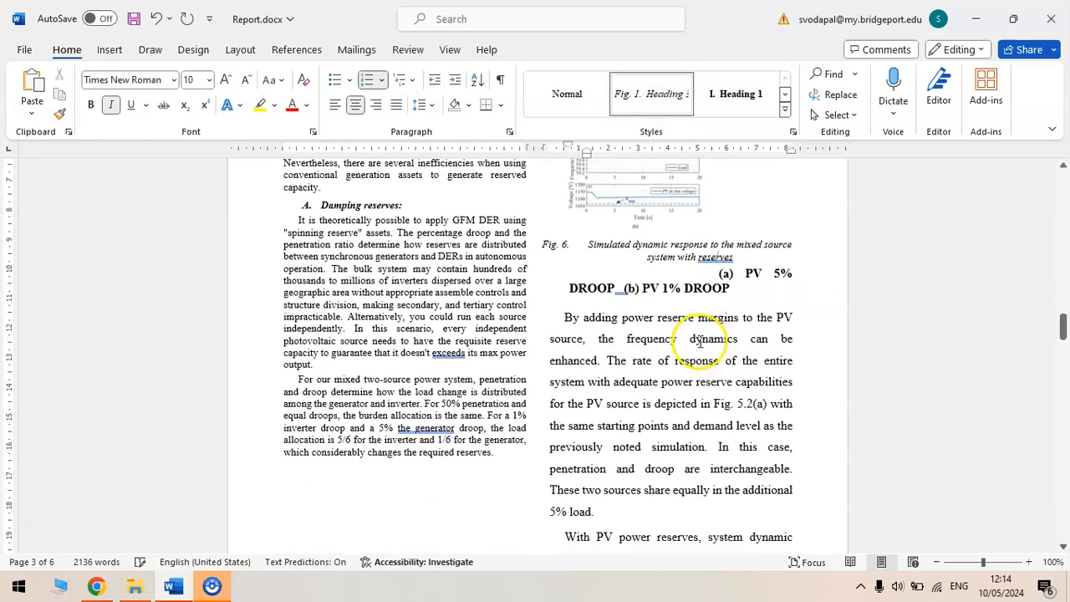
left_click(747, 277)
left_click_drag(734, 288, 709, 271)
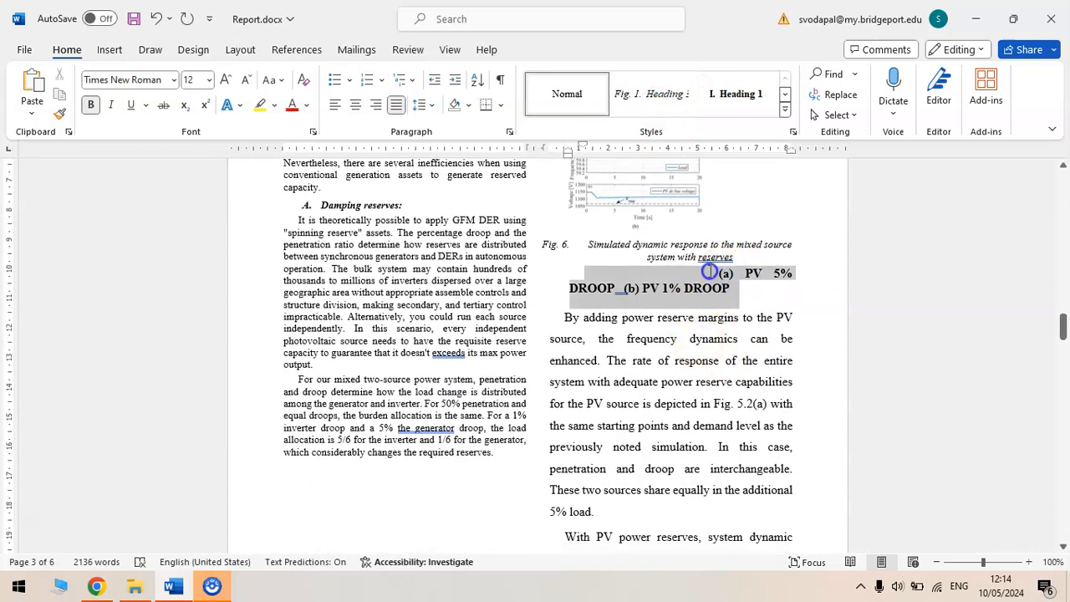
left_click(651, 94)
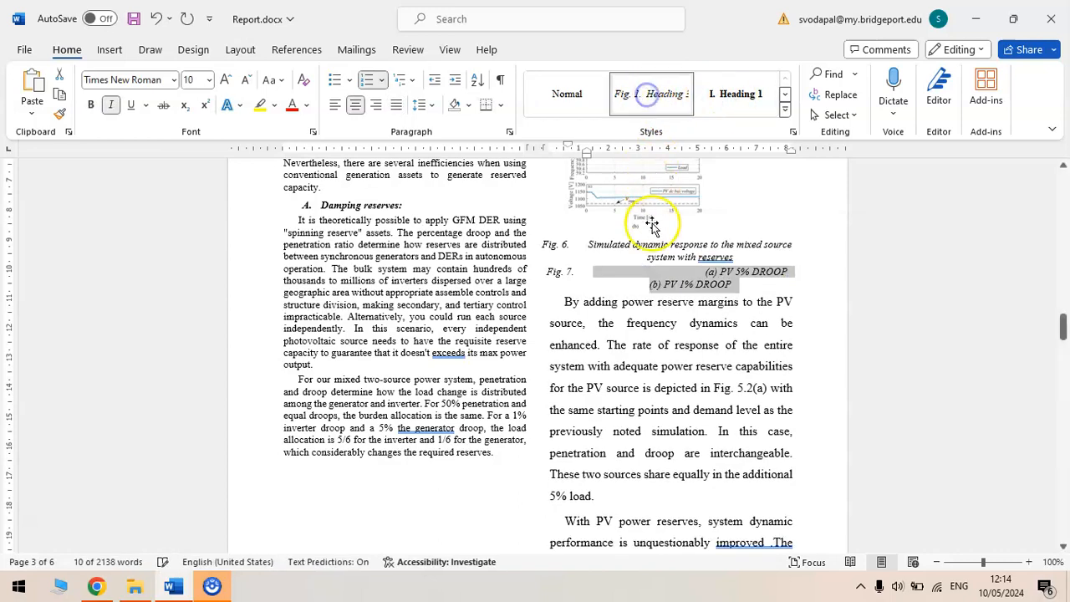
left_click(707, 273)
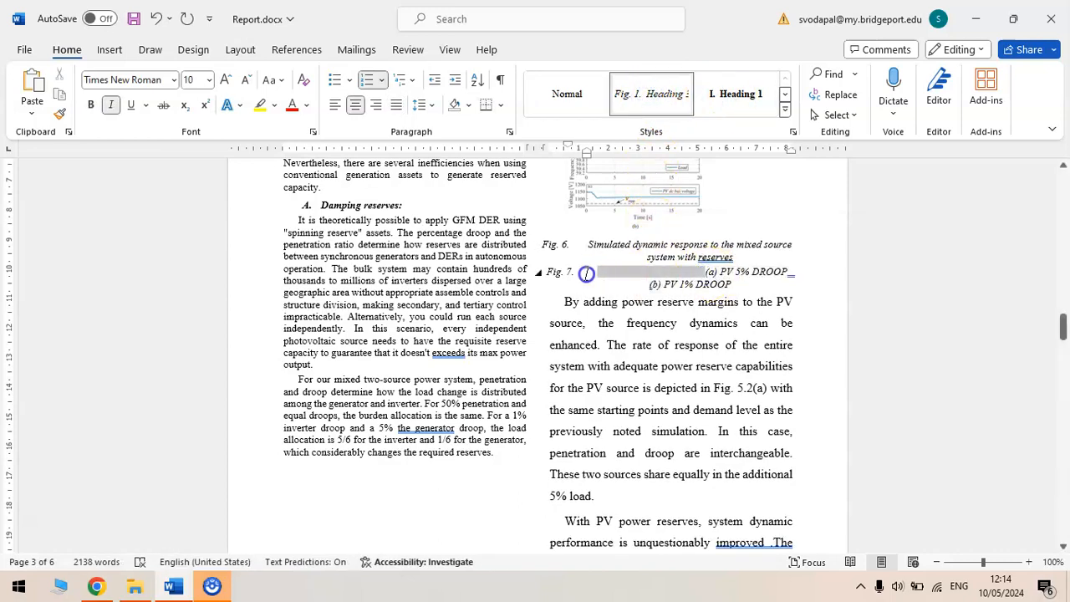
key("BackSpace")
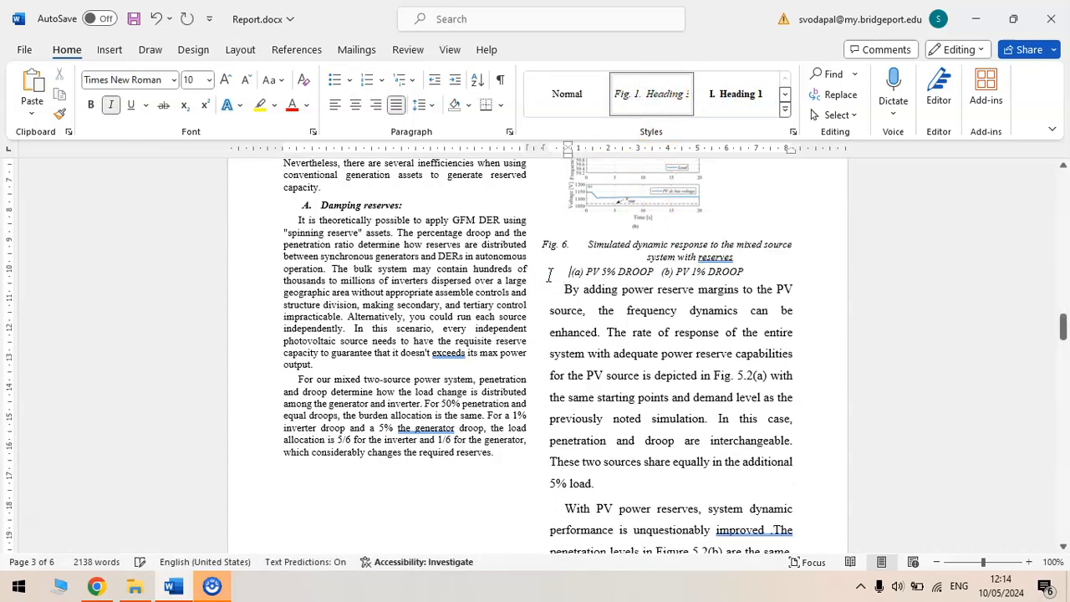
key("BackSpace")
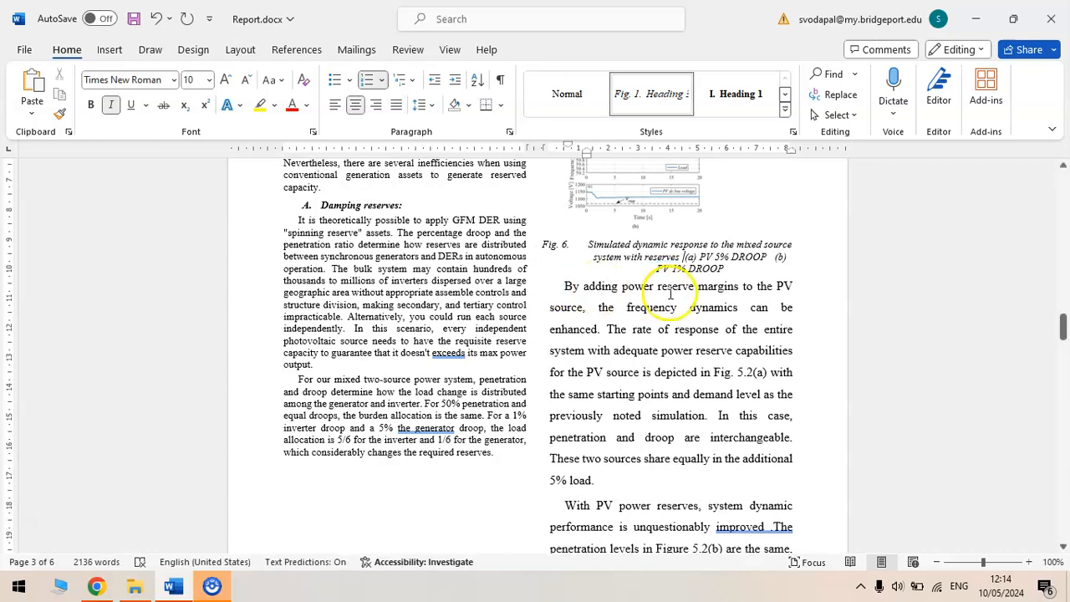
- Apply the Normal style to the "By adding power reserve margins" and "With PV power reserves" paragraphs below the caption
left_click(685, 307)
left_click(580, 99)
scroll(704, 355, "down", 3)
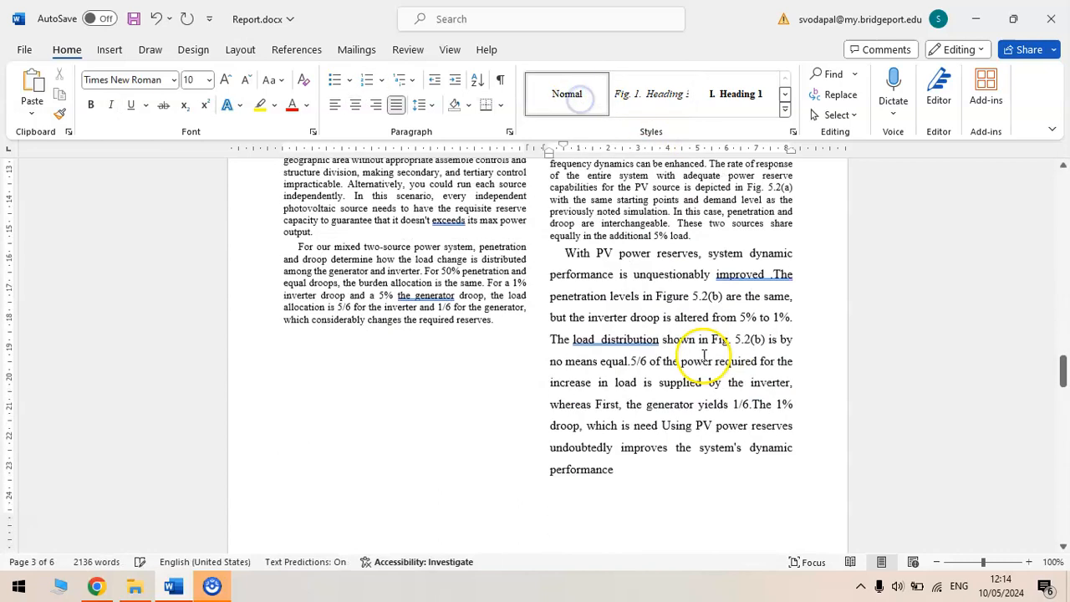
left_click(672, 249)
left_click(574, 95)
scroll(653, 299, "up", 3)
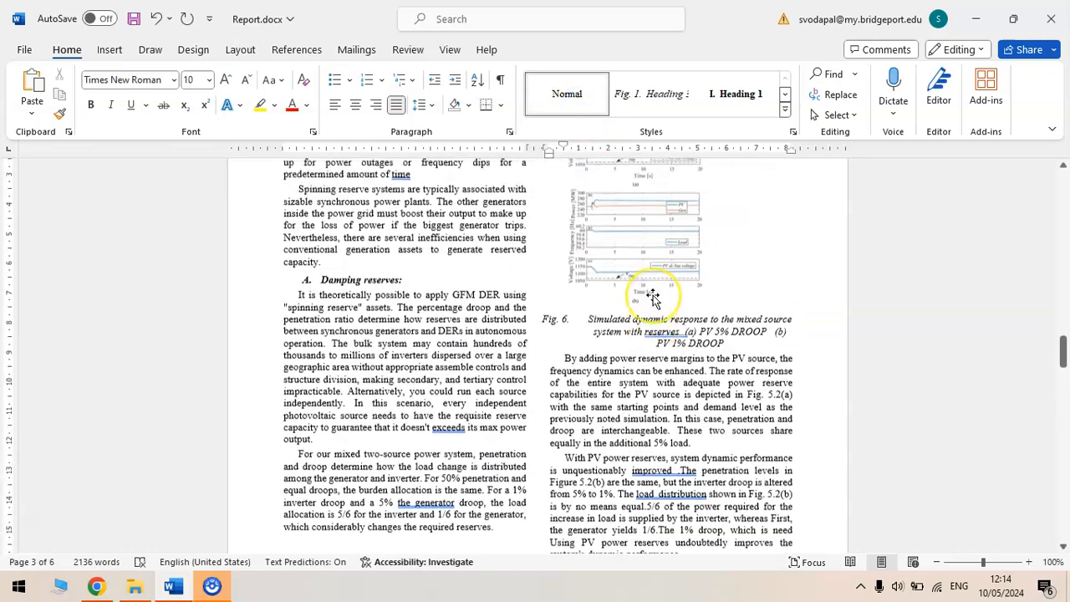
scroll(653, 298, "up", 3)
scroll(653, 296, "down", 15)
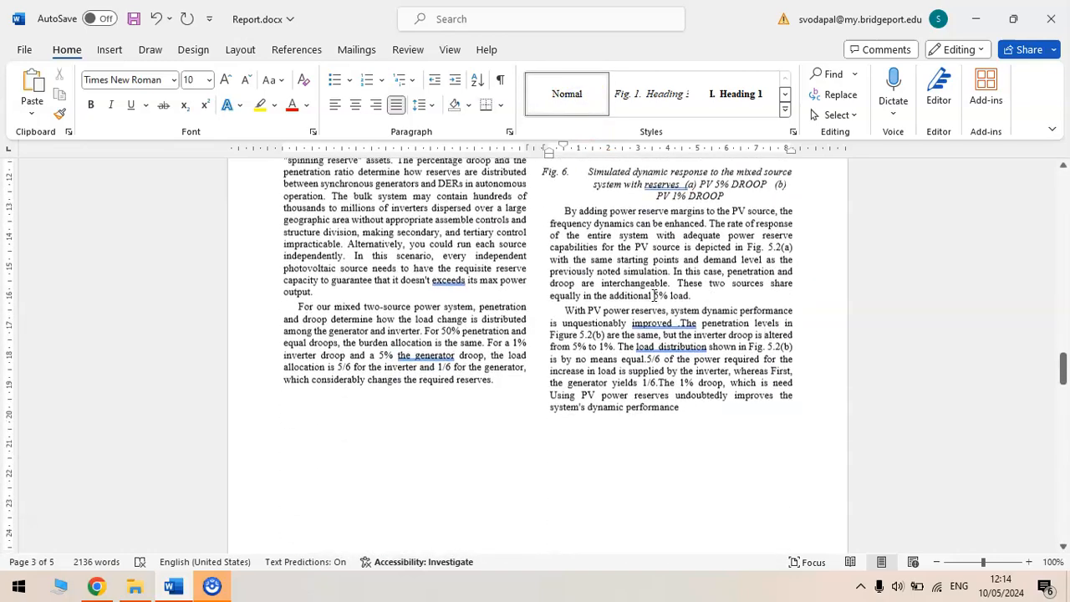